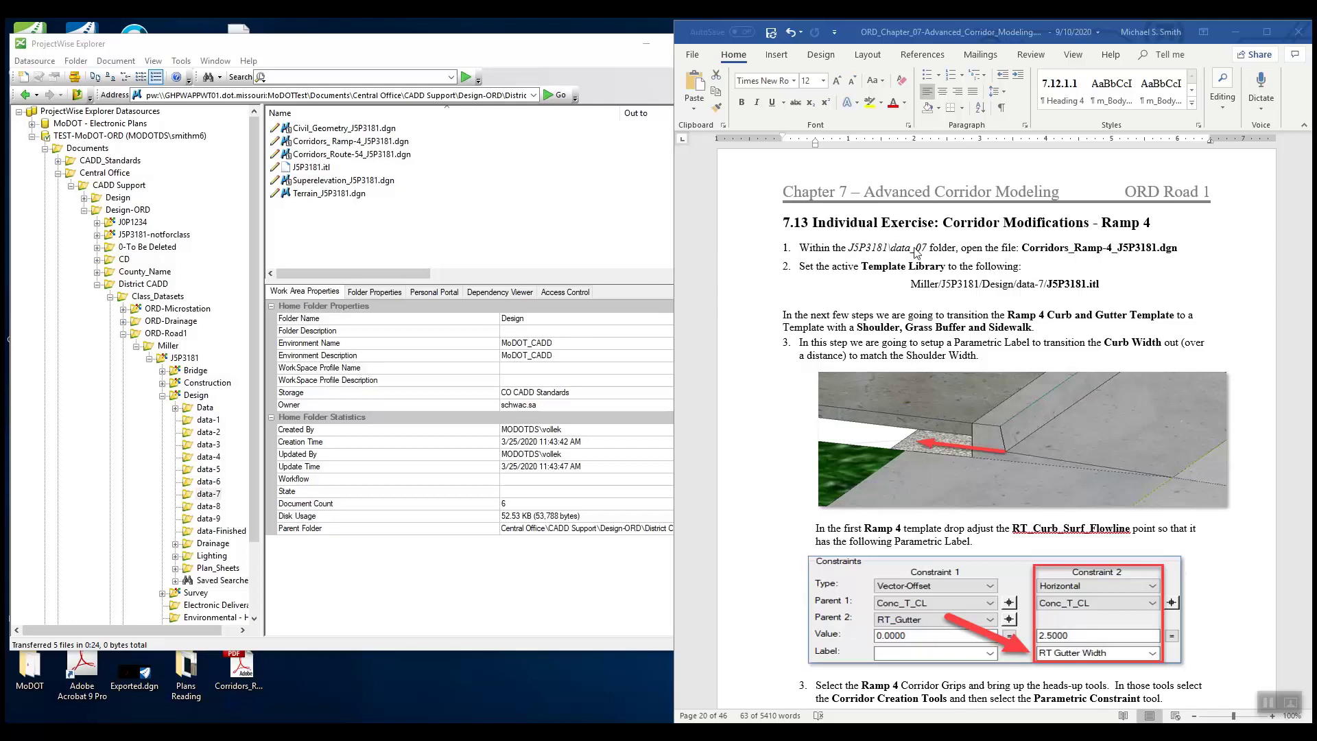
# Open the design file Corridors_Ramp-4_J5P3181.dgn from the data-7 folder
pyautogui.click(341, 142)
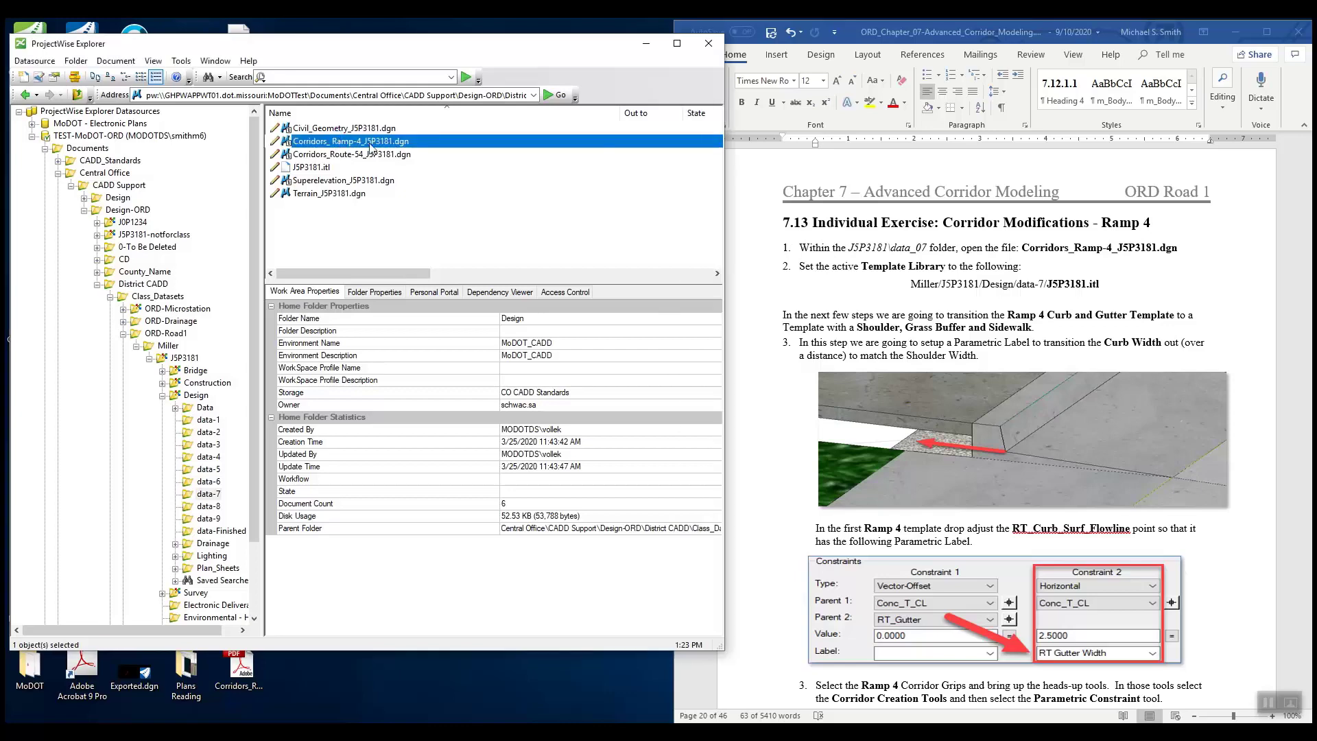
pyautogui.doubleClick(366, 142)
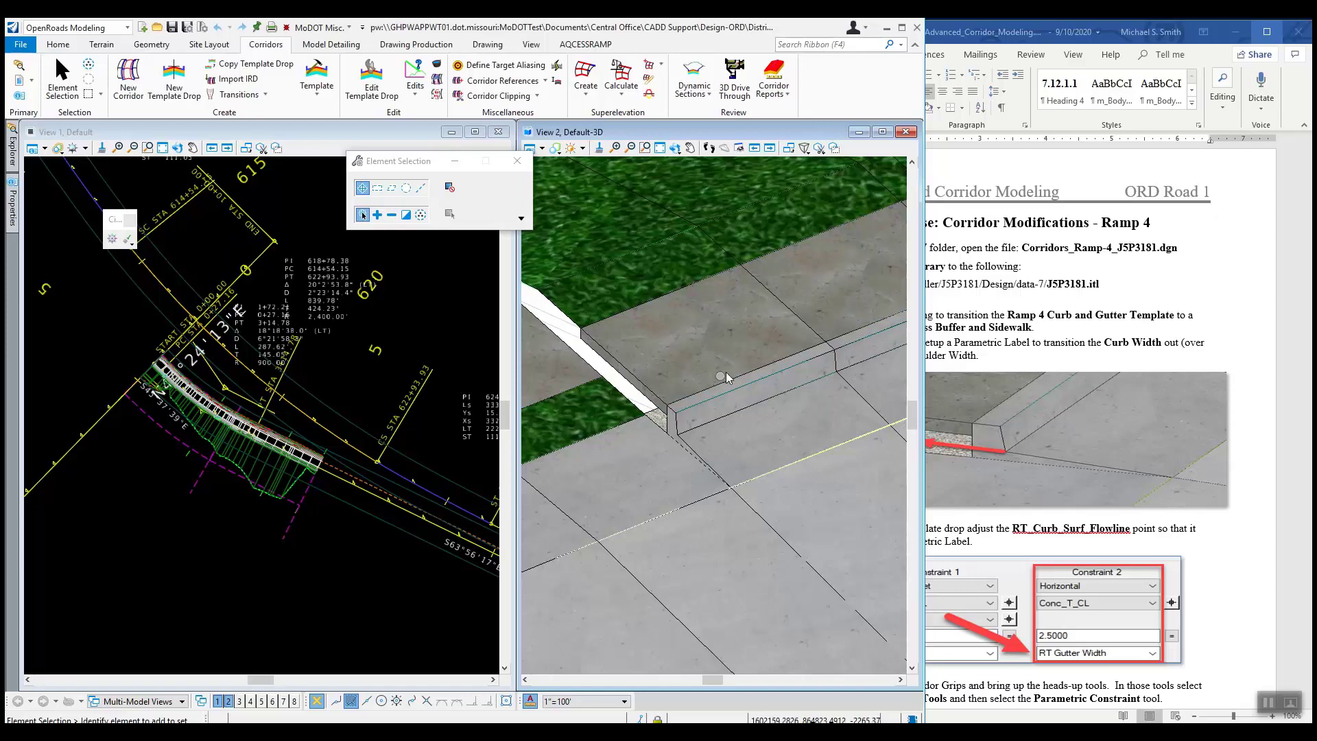
# Examine in the 3D view the junction where the Ramp 4 curb and gutter section meets the shoulder, grass buffer and sidewalk section
pyautogui.scroll(-6, 725, 374)
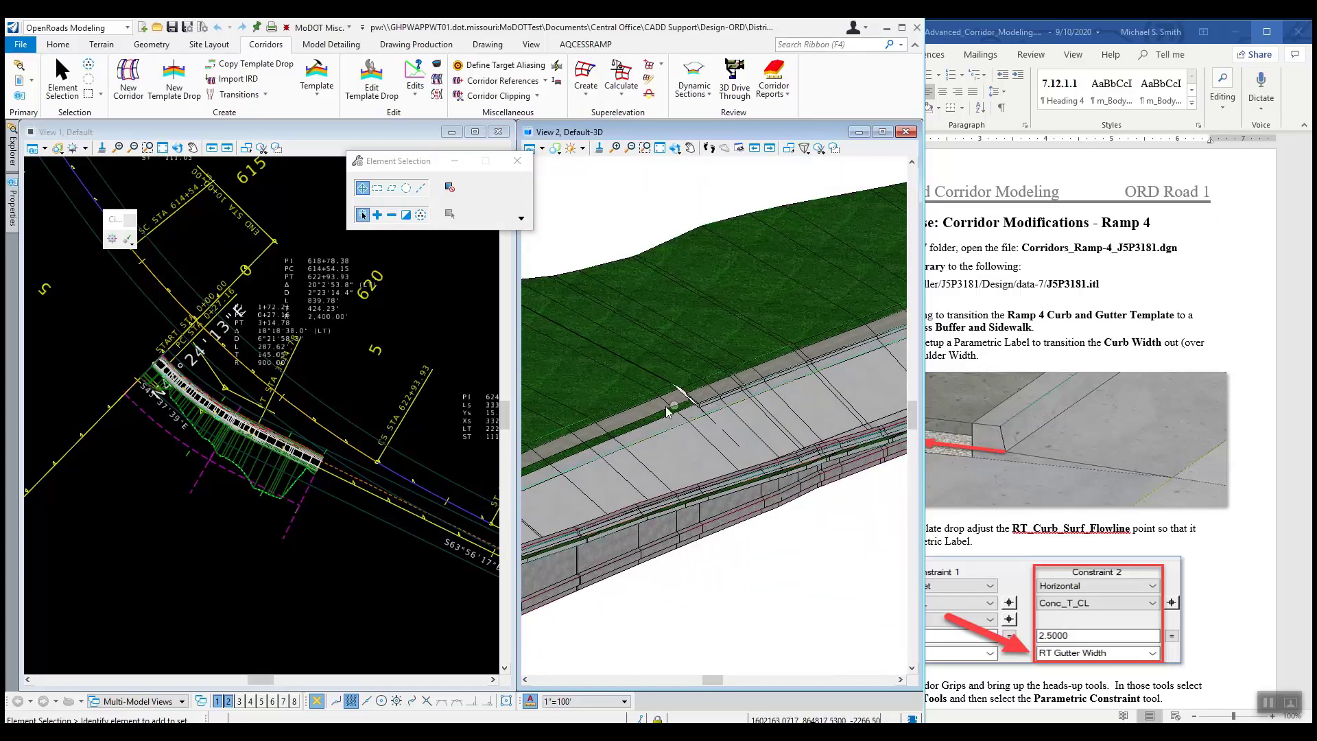
pyautogui.scroll(5, 666, 411)
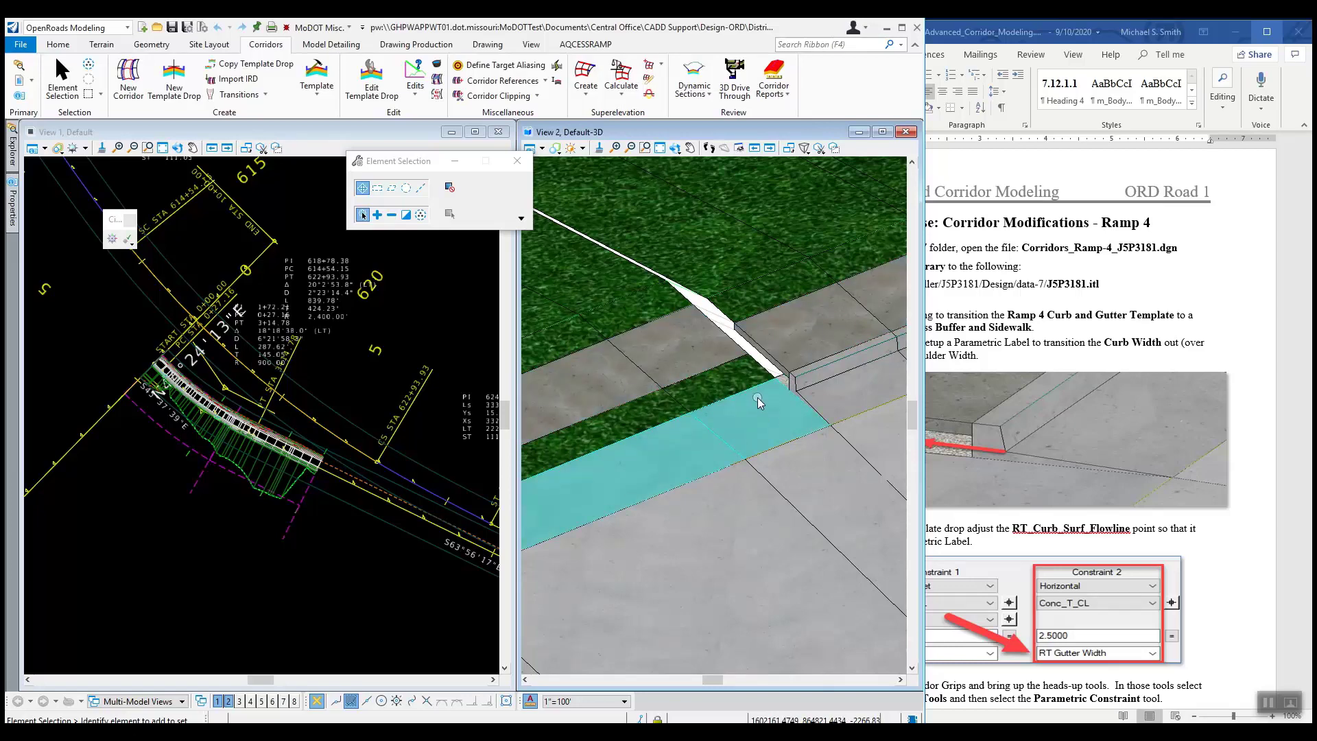
pyautogui.click(678, 148)
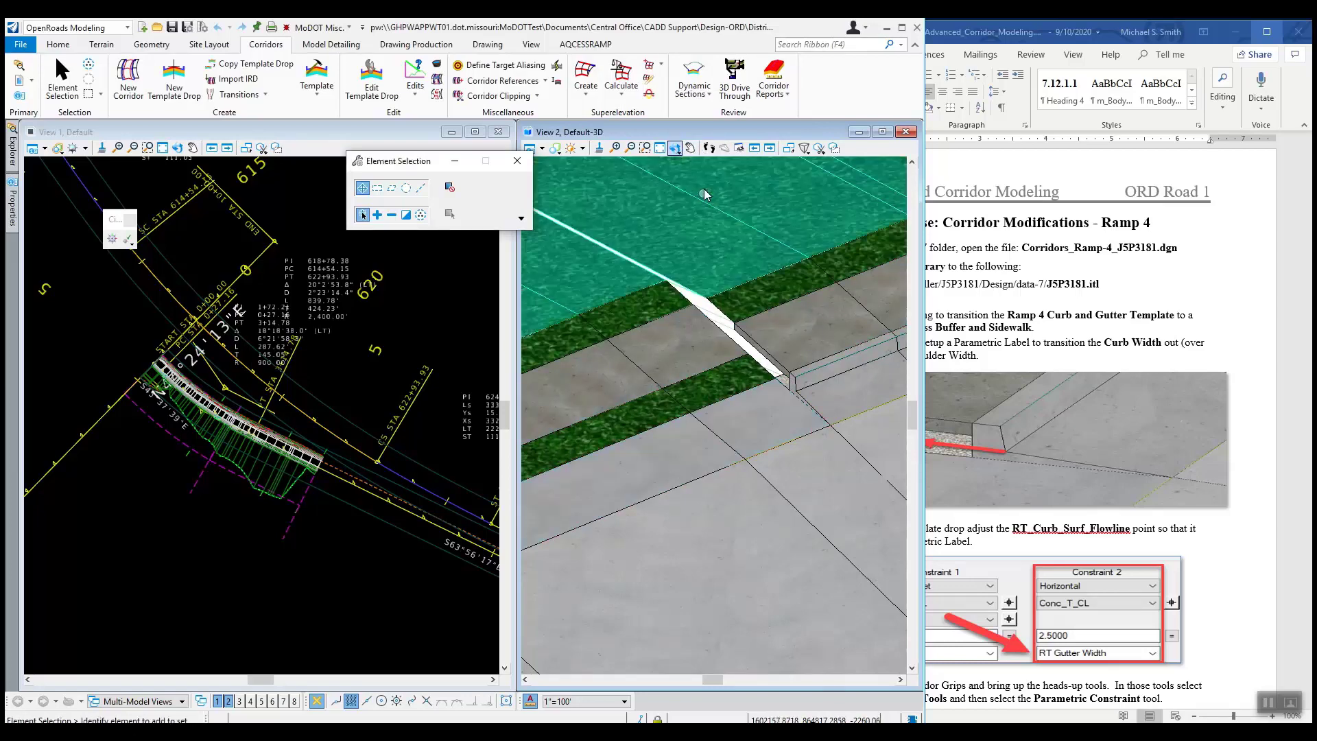
pyautogui.click(677, 149)
pyautogui.click(676, 150)
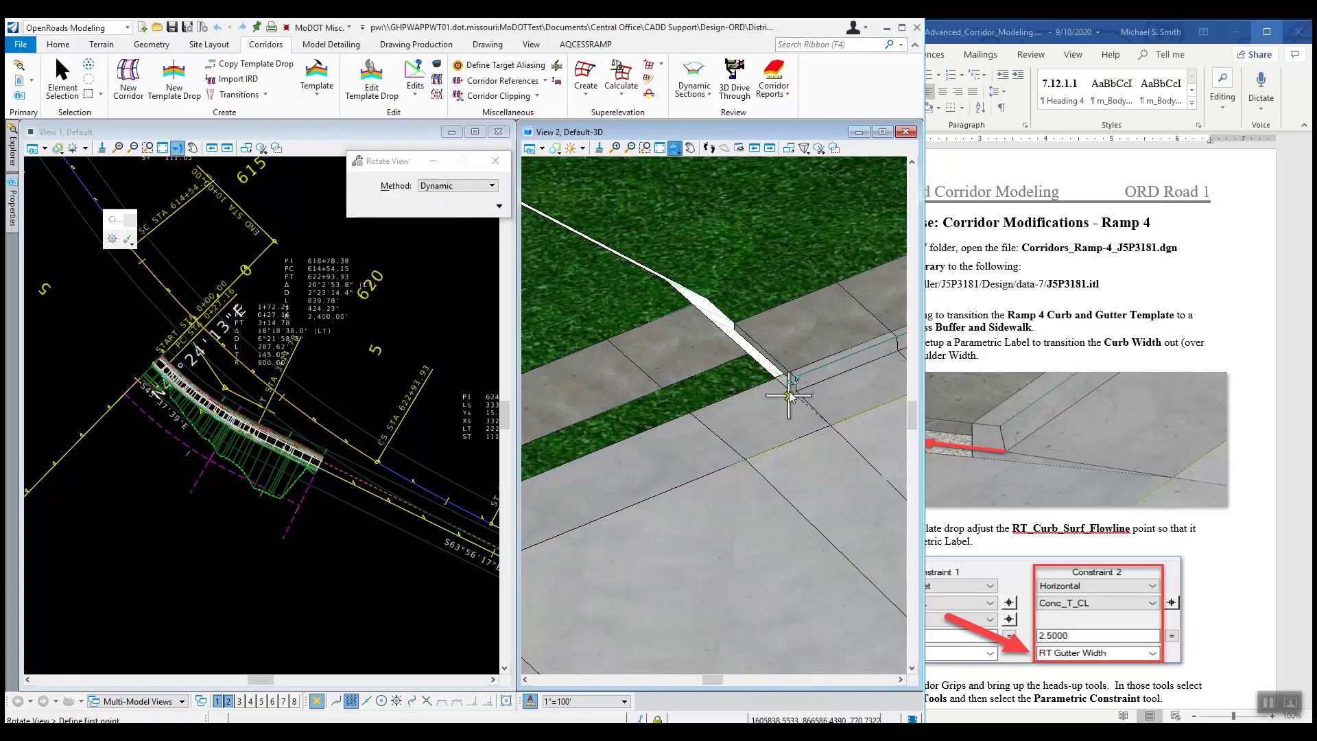
pyautogui.click(780, 387)
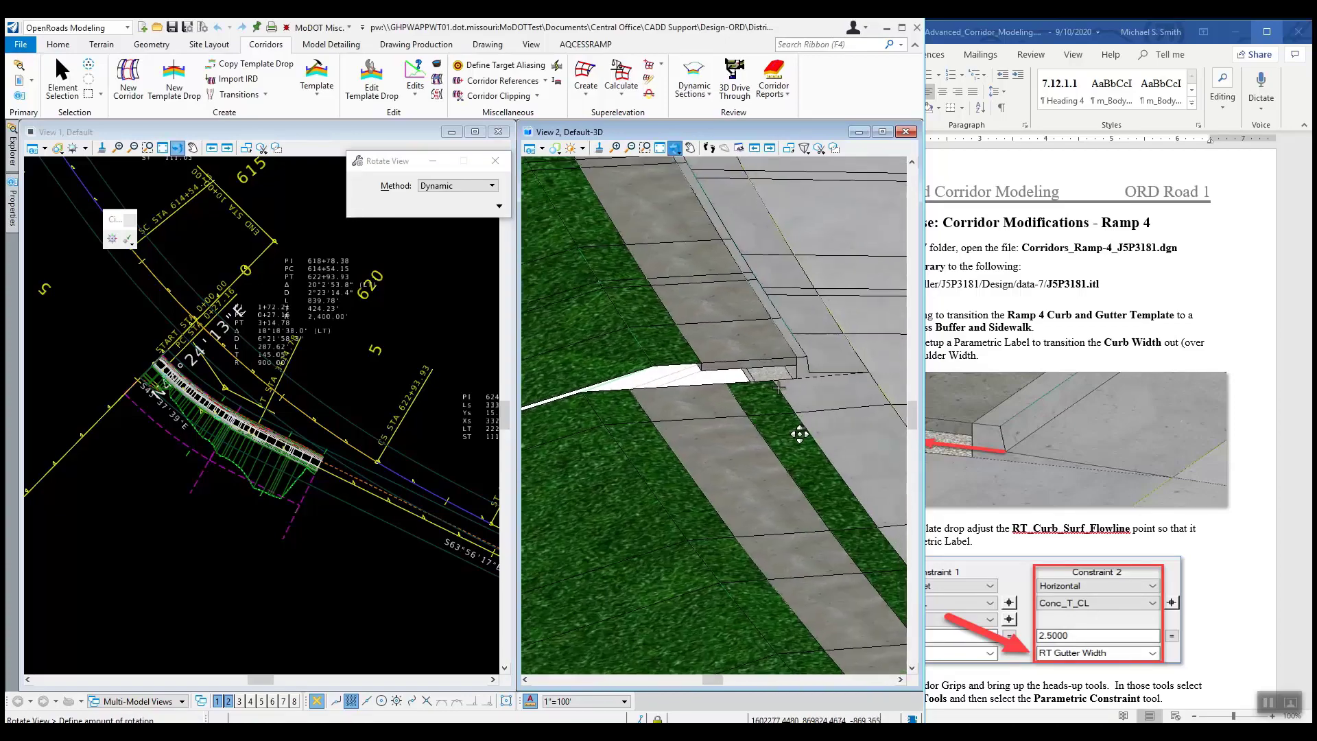
pyautogui.click(819, 429)
pyautogui.moveTo(819, 429); pyautogui.dragTo(722, 426, button='middle')
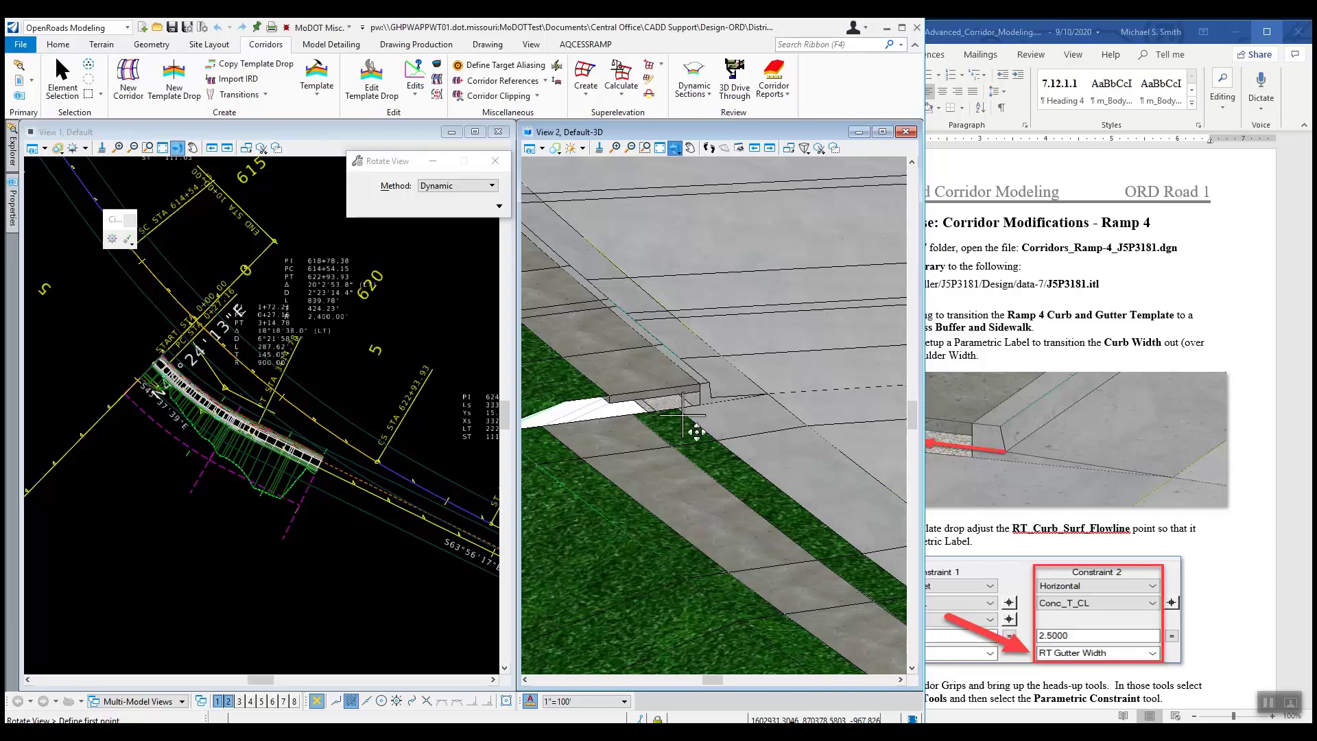
pyautogui.scroll(-1, 697, 445)
pyautogui.scroll(2, 697, 444)
pyautogui.scroll(-1, 697, 444)
pyautogui.moveTo(690, 438); pyautogui.dragTo(747, 449, button='middle')
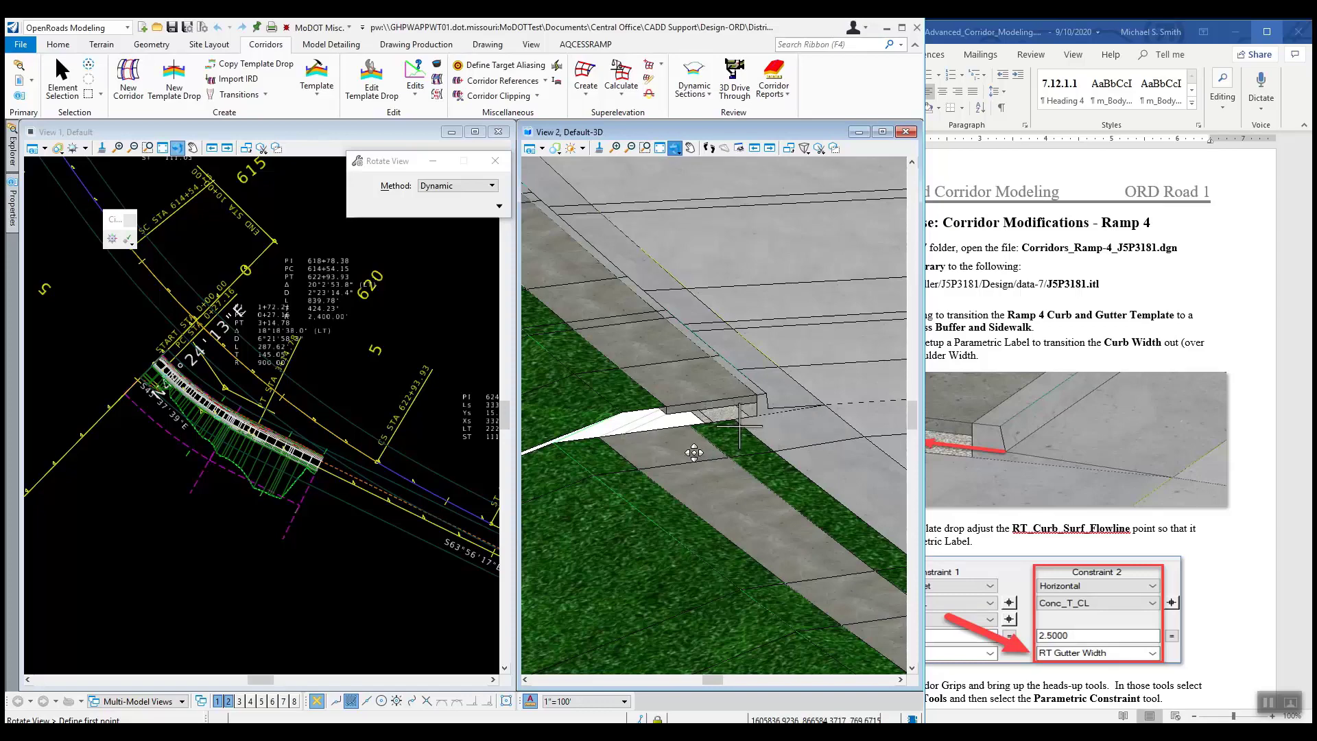
pyautogui.rightClick(614, 414)
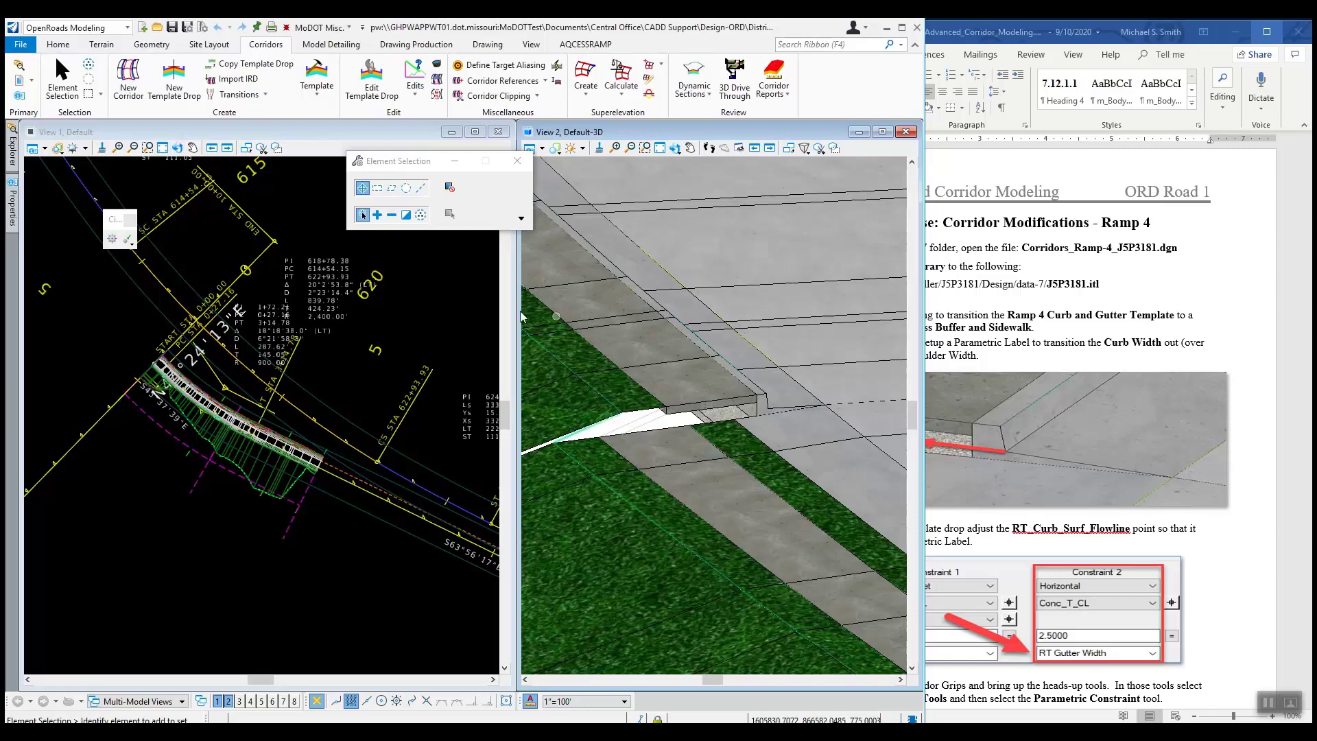
pyautogui.click(434, 282)
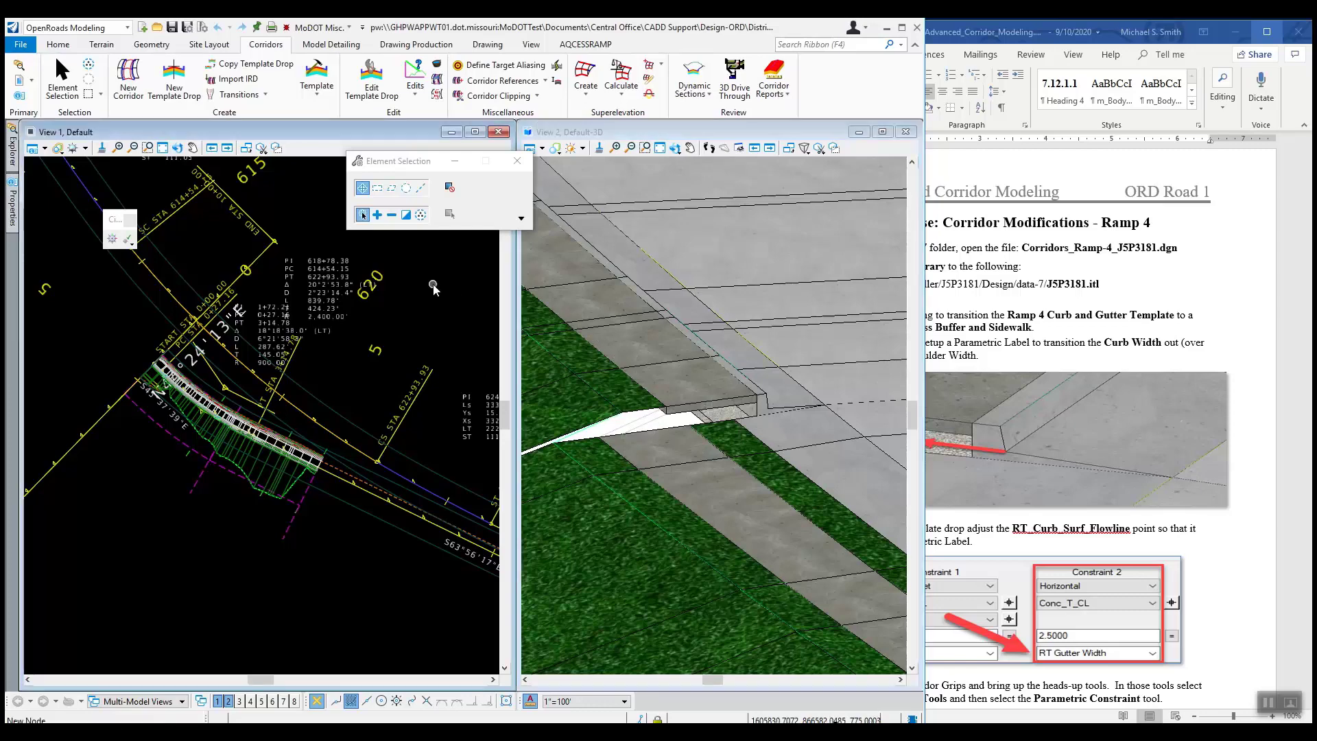
# Set the active template library to J5P3181.itl from the data-7 folder and close the template editor
pyautogui.click(1021, 33)
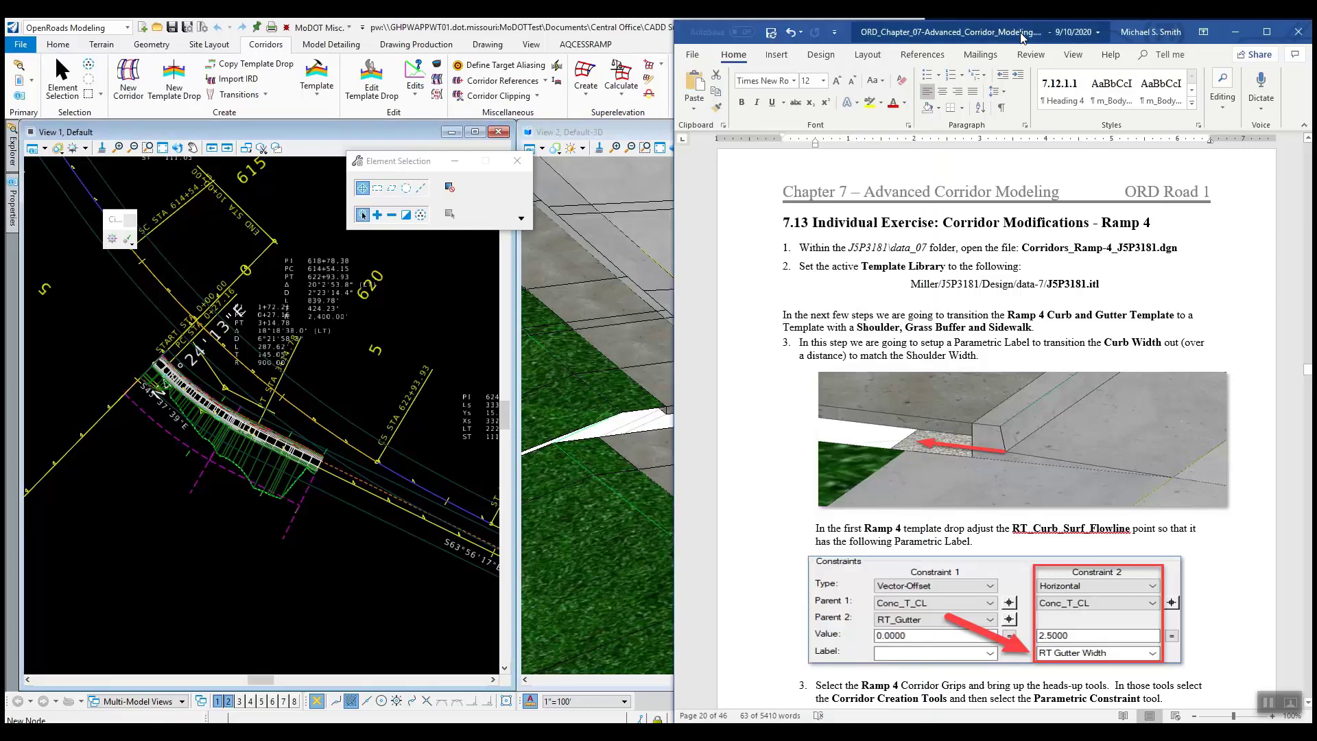
pyautogui.click(1119, 252)
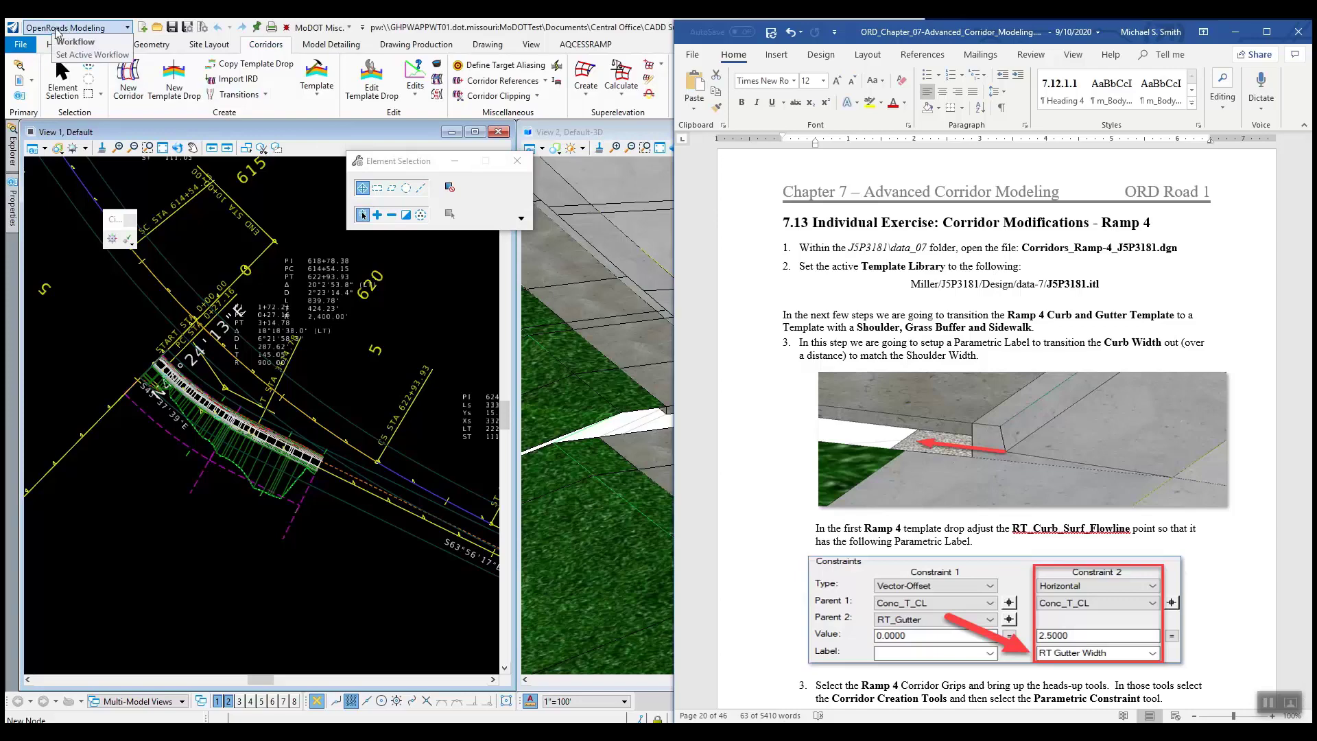
pyautogui.click(265, 46)
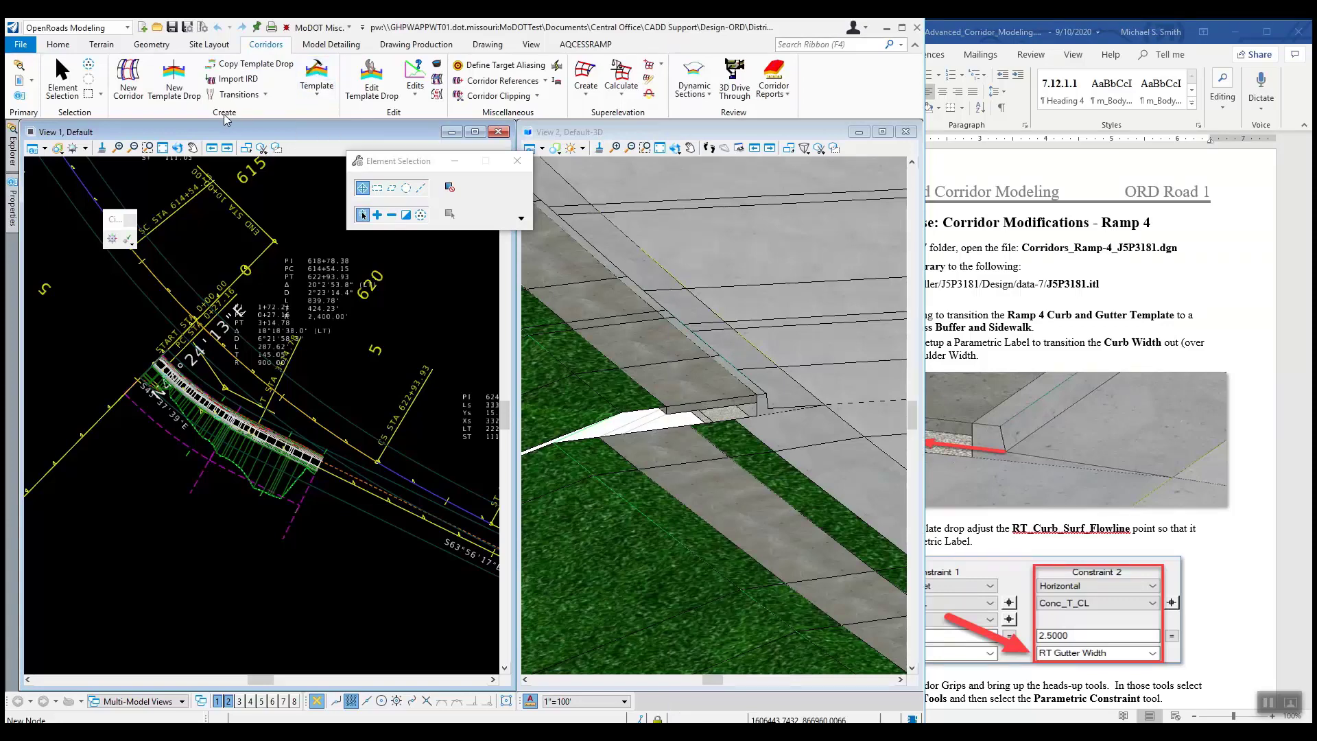
pyautogui.click(320, 71)
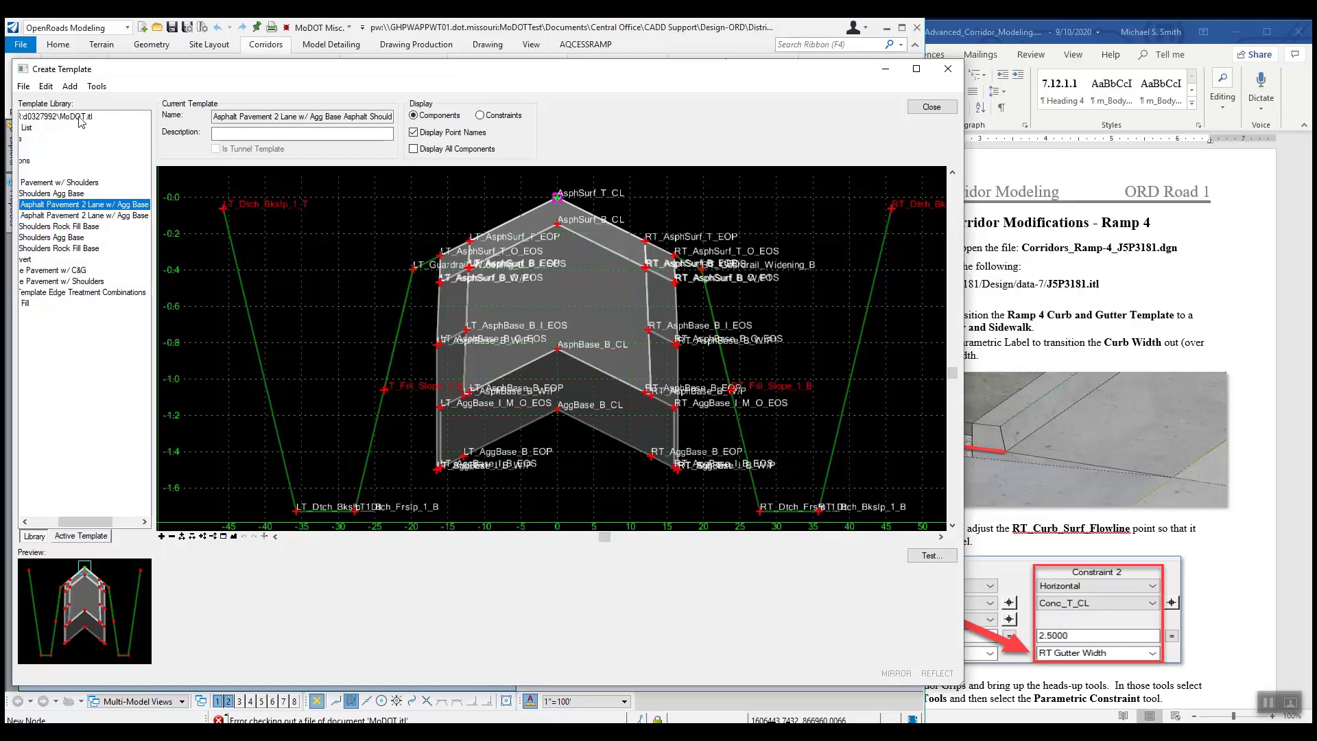
pyautogui.click(24, 86)
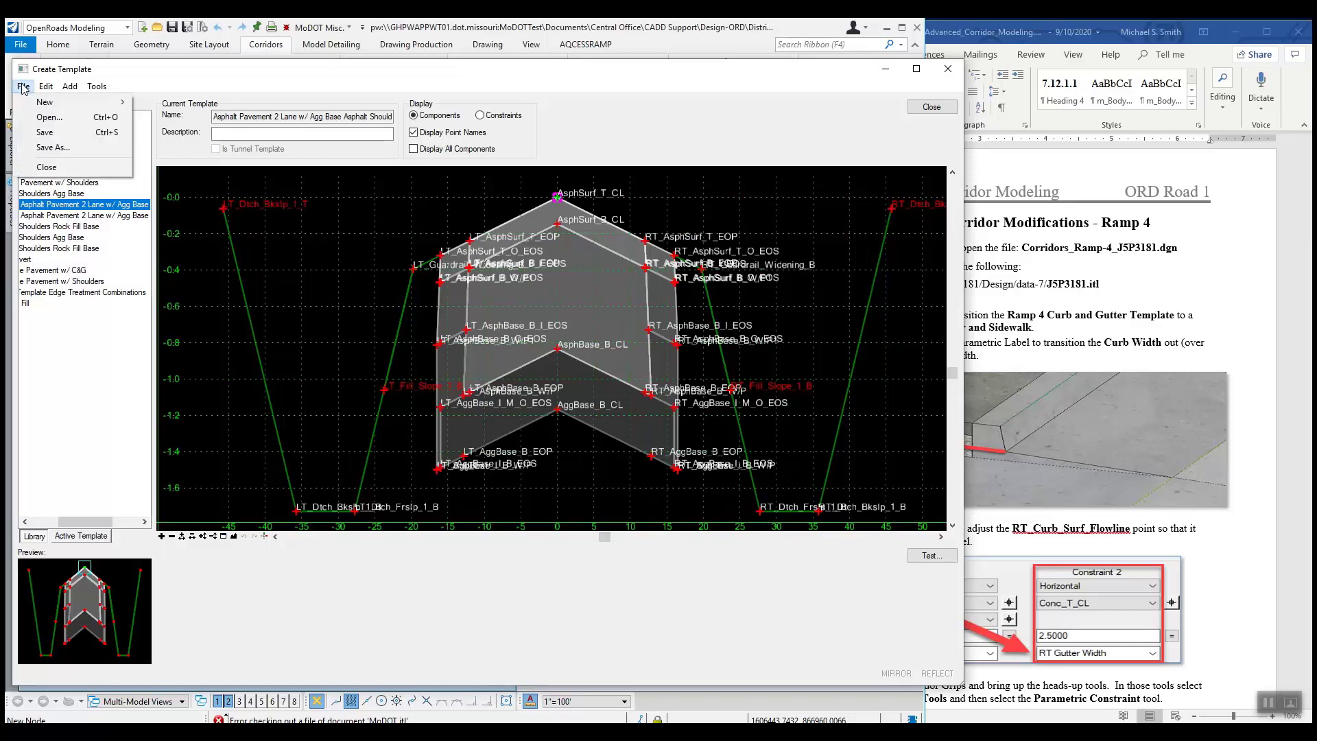
pyautogui.click(47, 118)
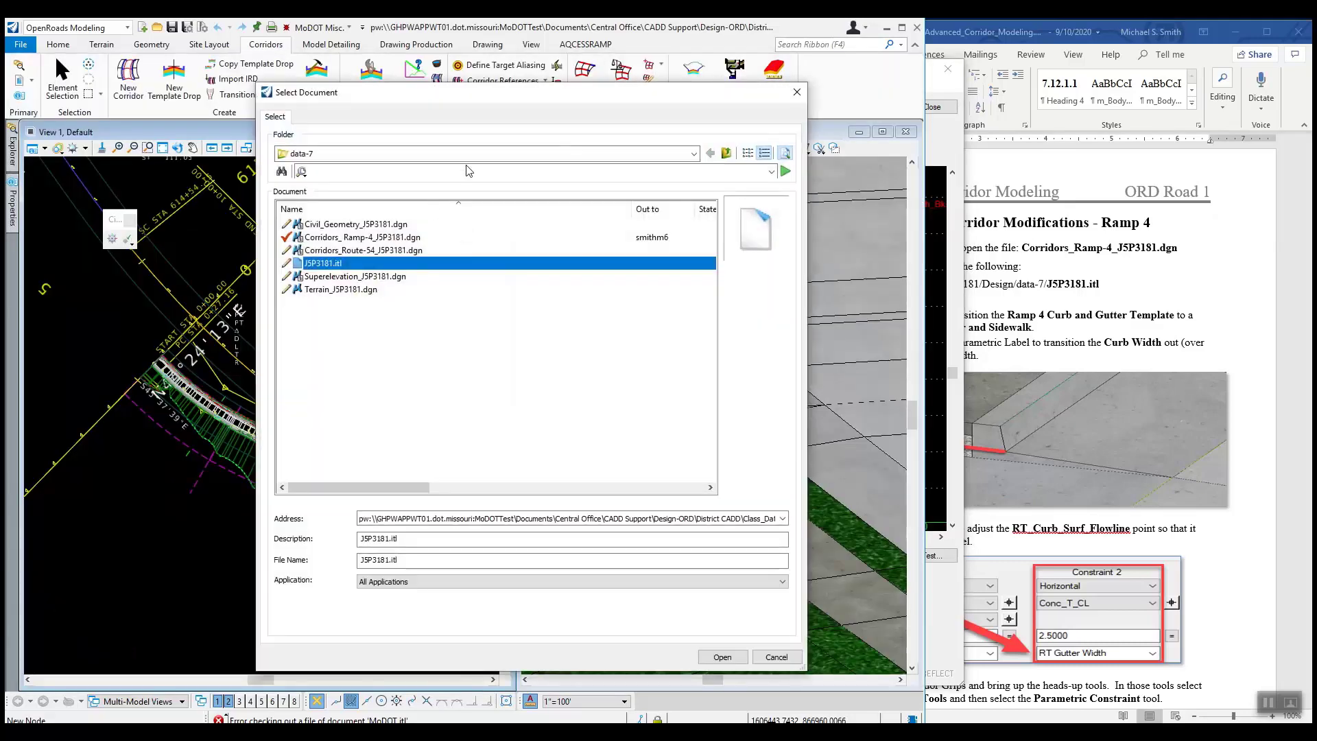
pyautogui.click(694, 153)
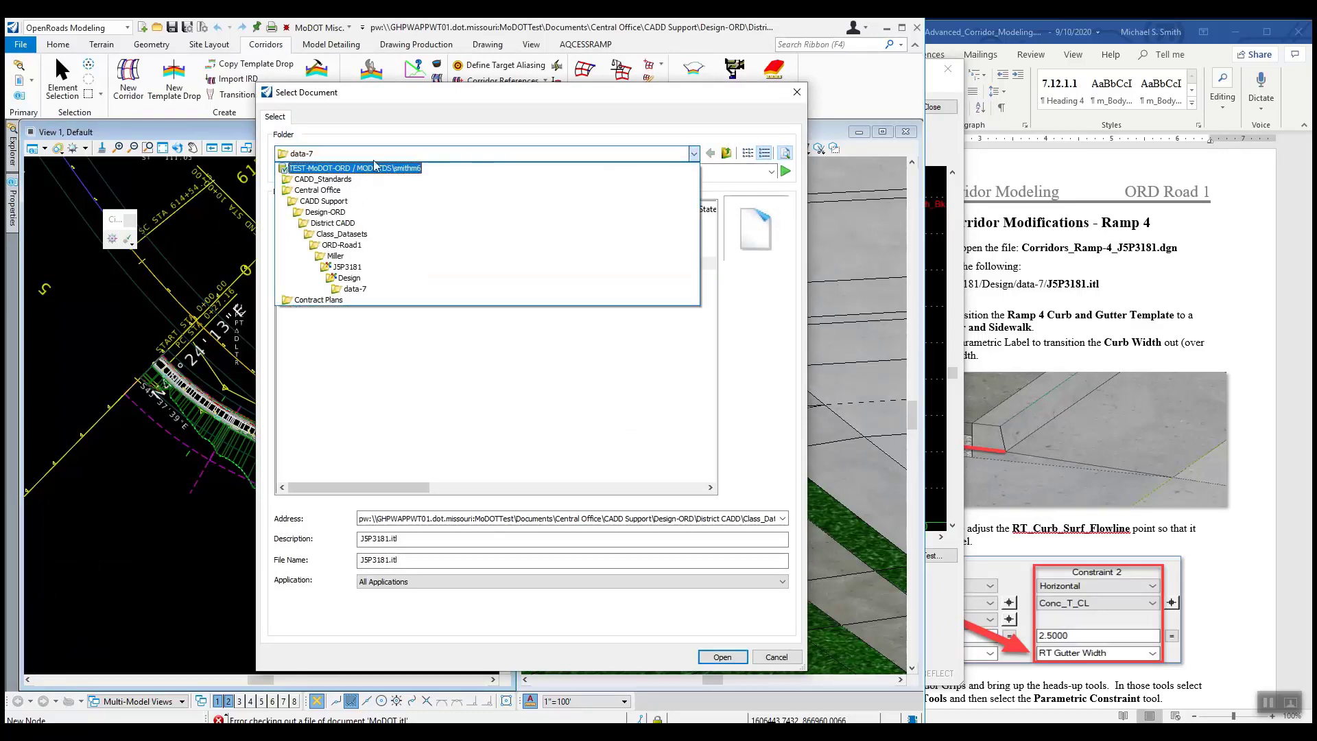
pyautogui.click(443, 154)
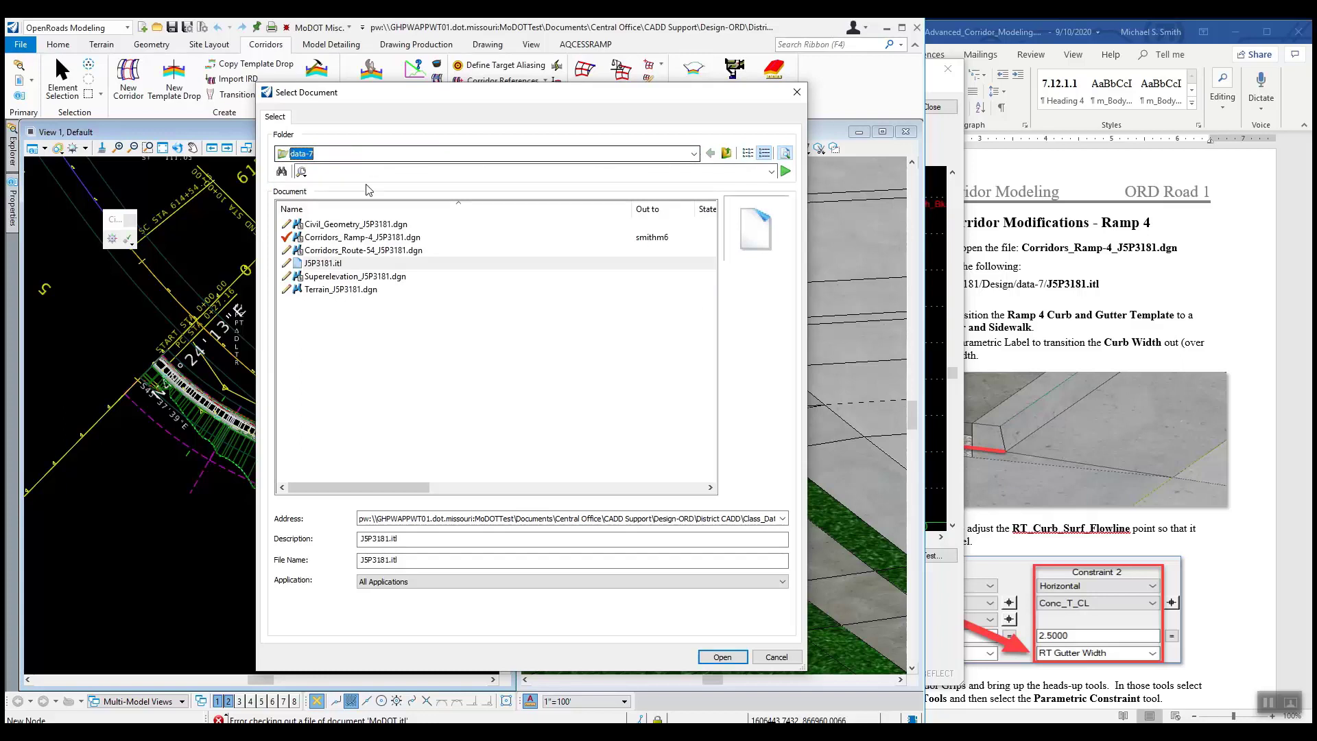
pyautogui.click(337, 265)
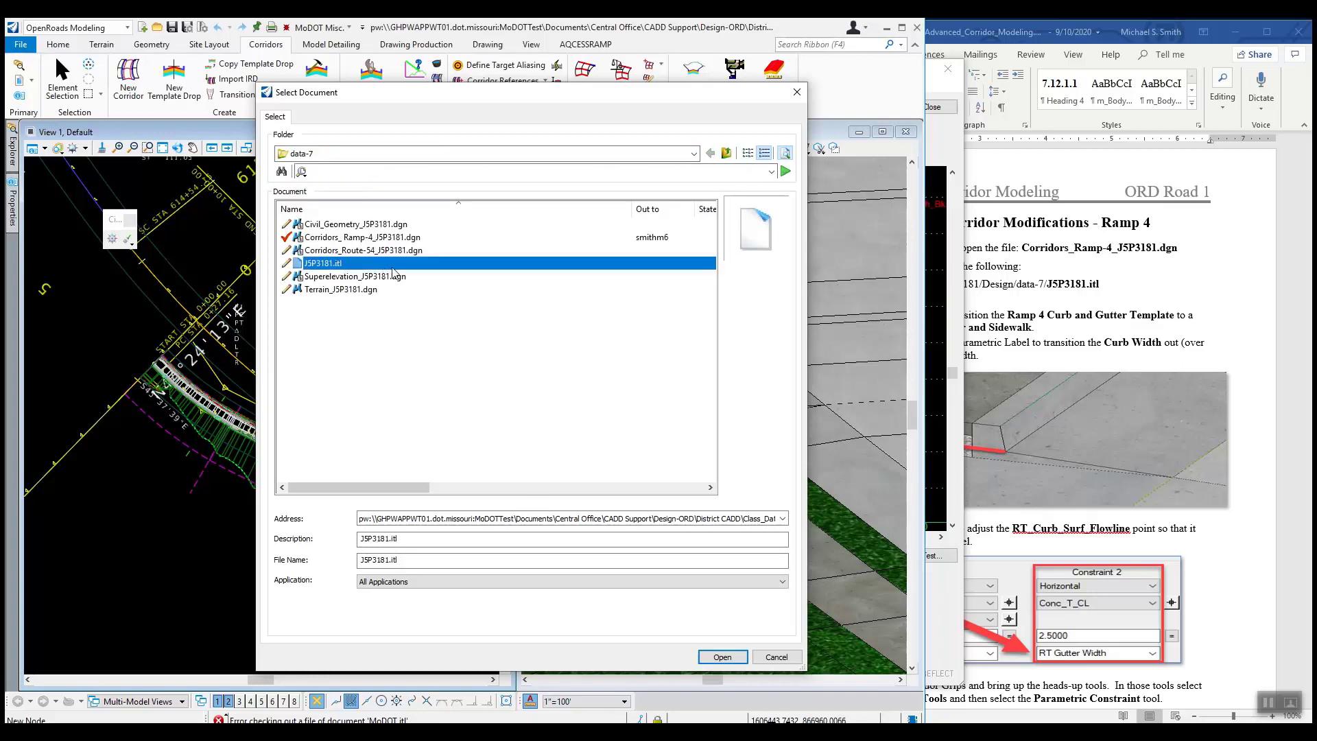
pyautogui.click(720, 657)
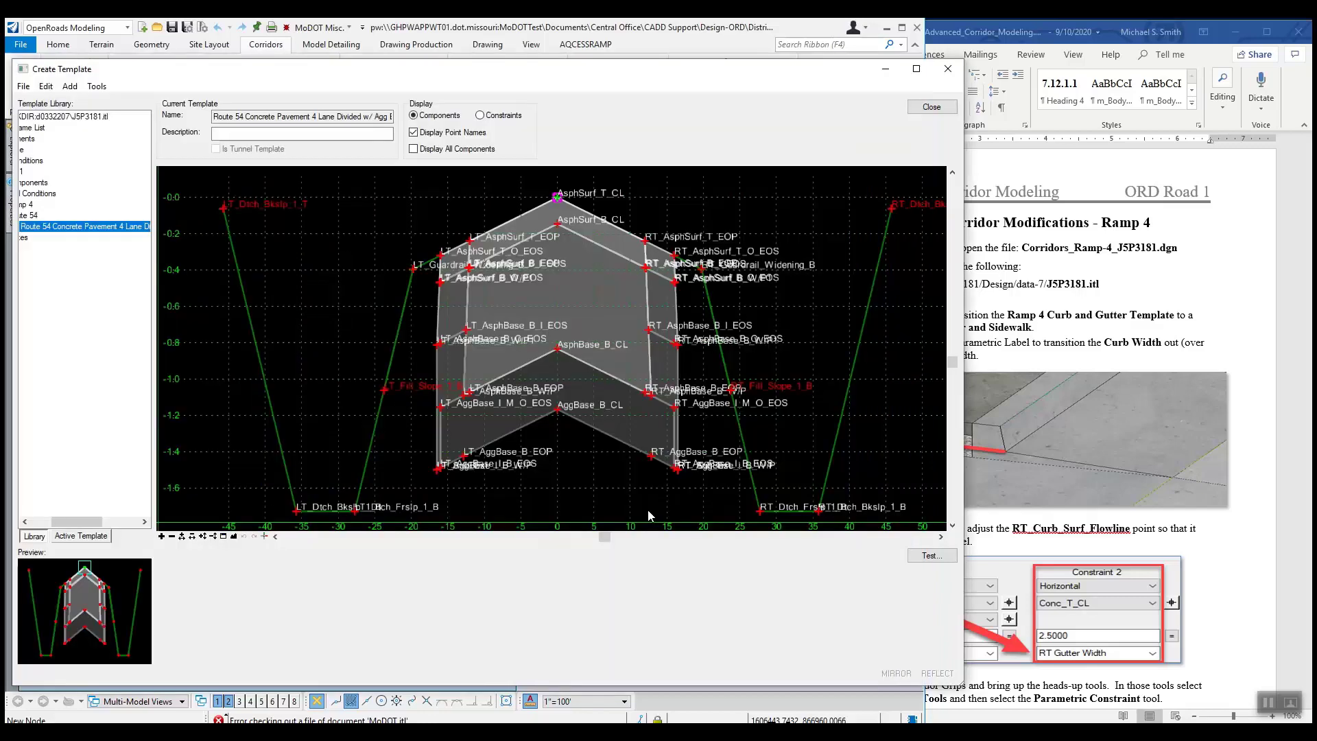
pyautogui.moveTo(66, 523); pyautogui.dragTo(61, 523)
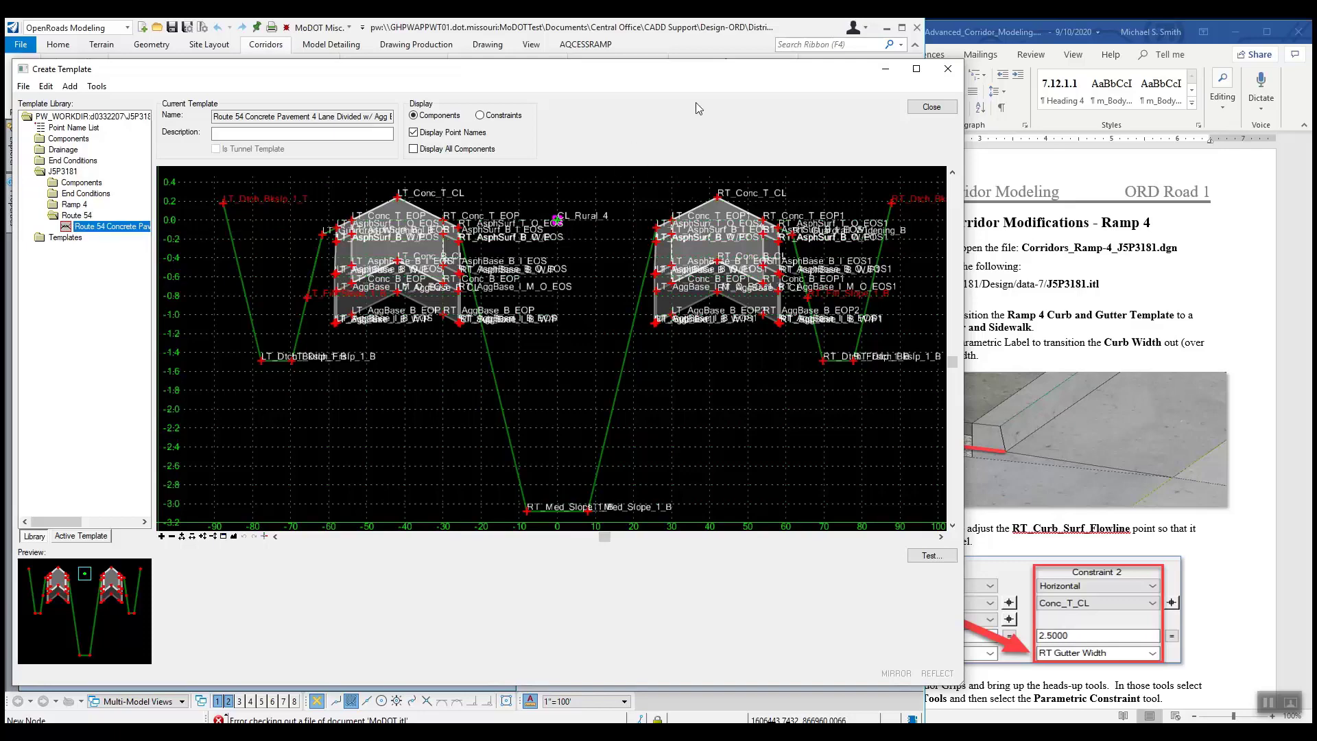
pyautogui.click(931, 107)
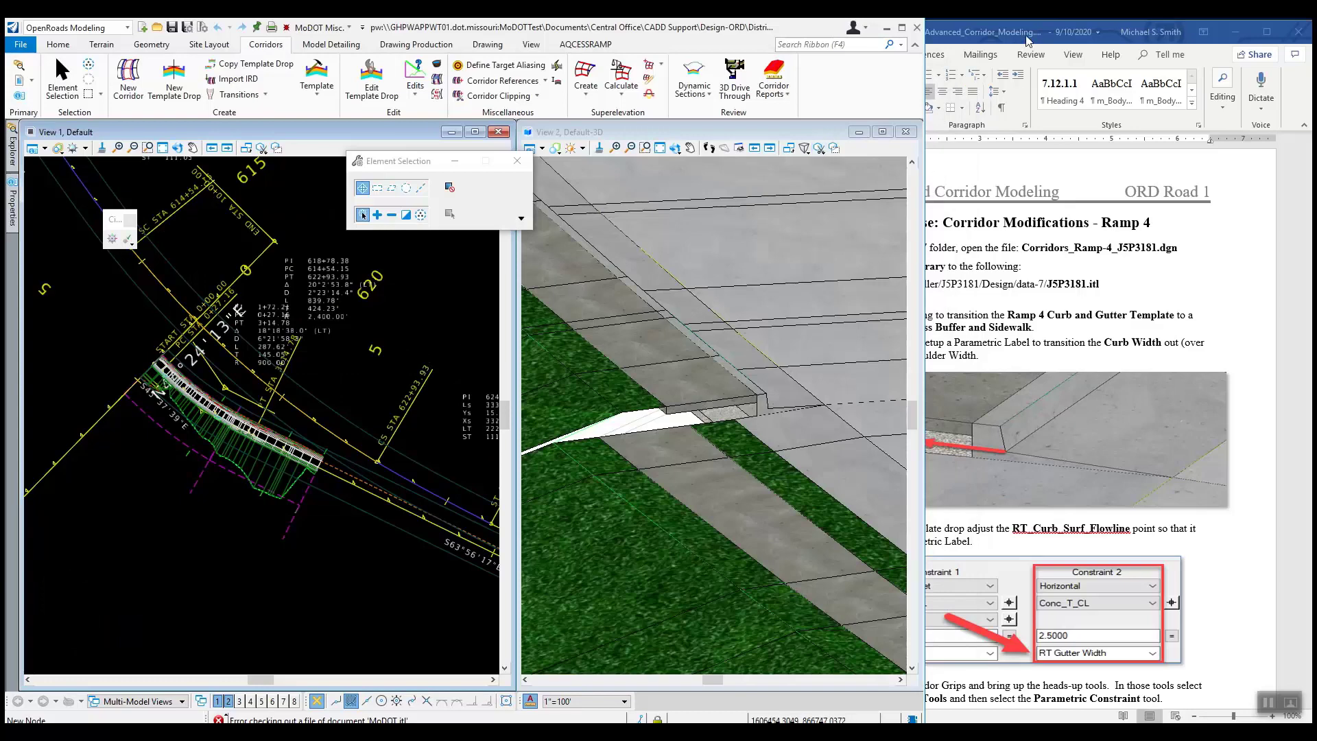
# Open the first Ramp 4 template drop, Ramp 4 Pavement with Curb and Gutter, for editing
pyautogui.click(935, 32)
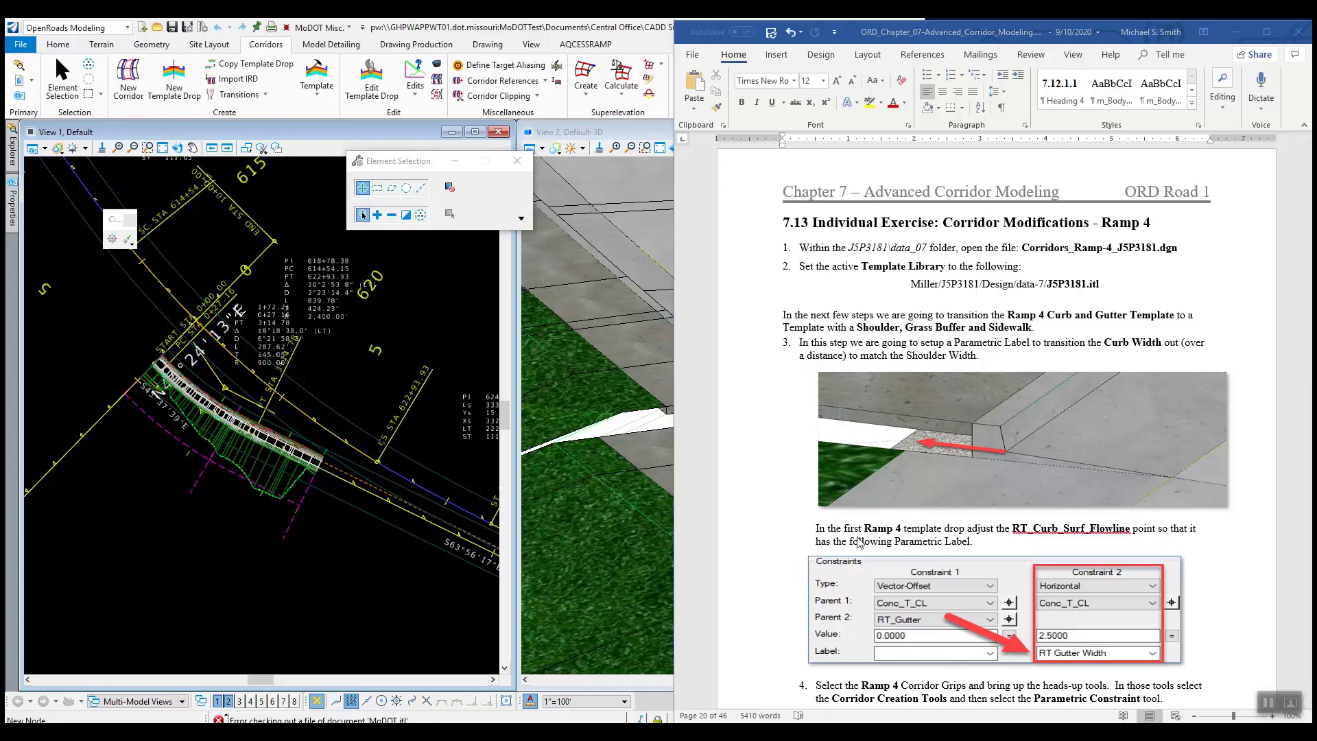
pyautogui.scroll(-2, 913, 538)
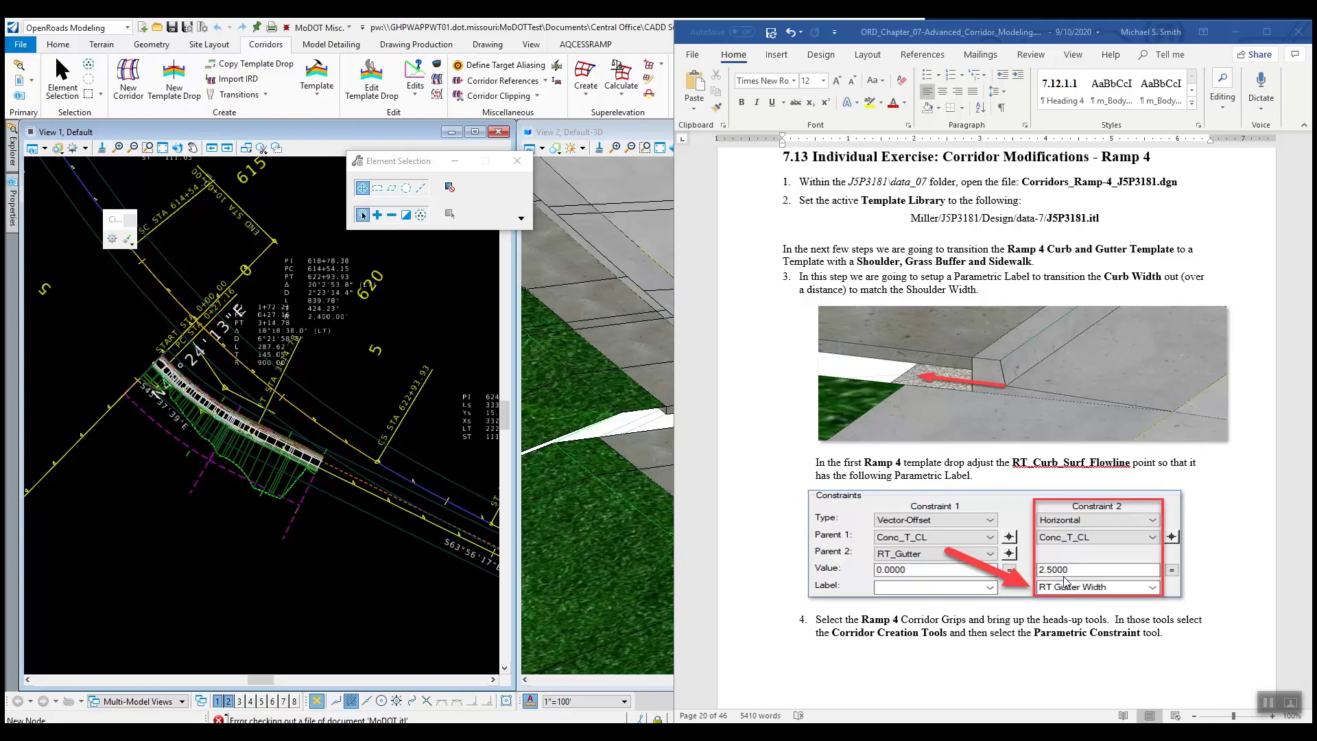
pyautogui.scroll(-1, 996, 594)
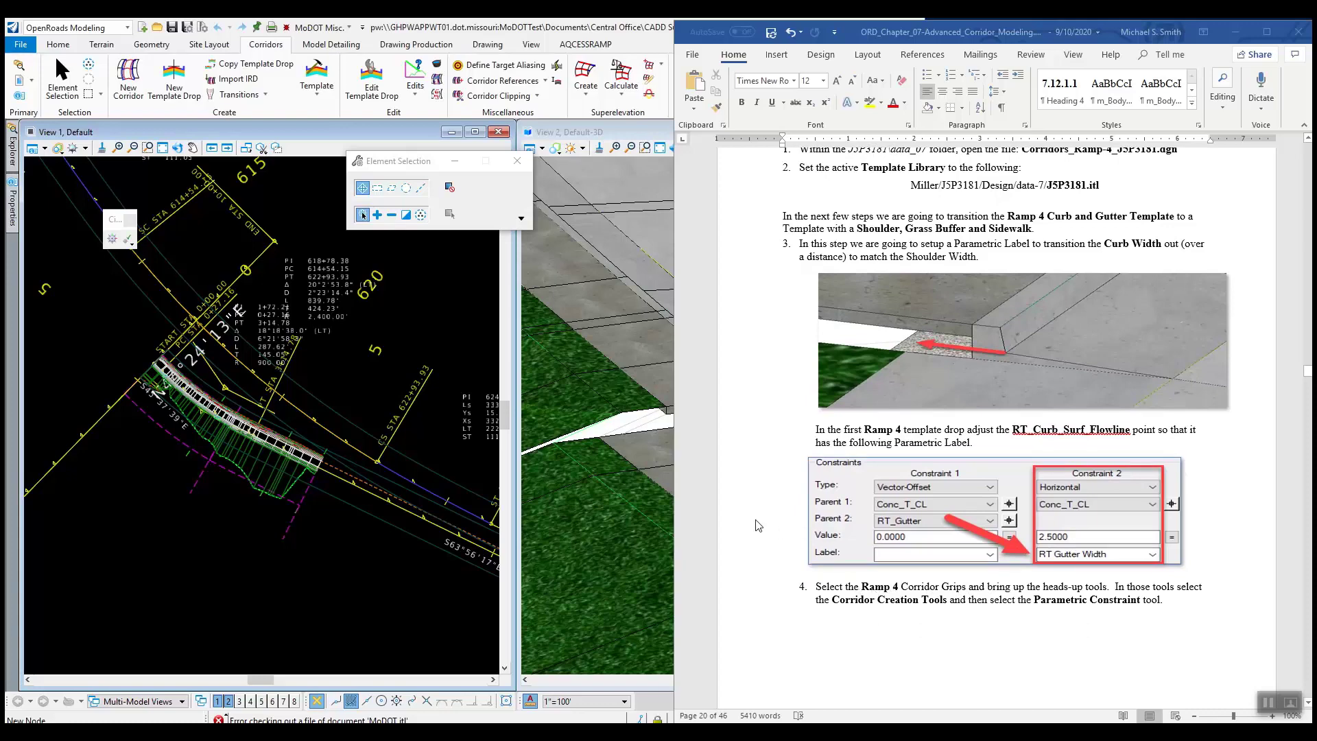
pyautogui.click(206, 501)
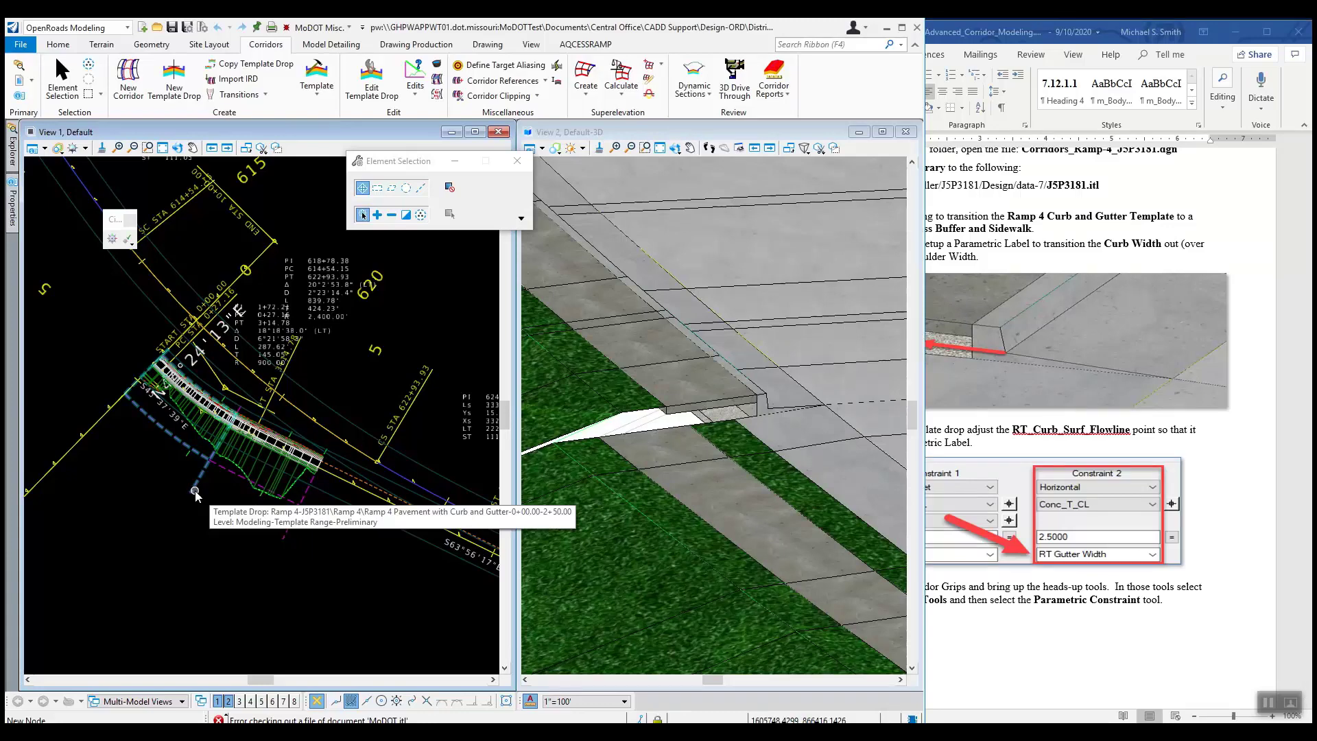
pyautogui.click(195, 493)
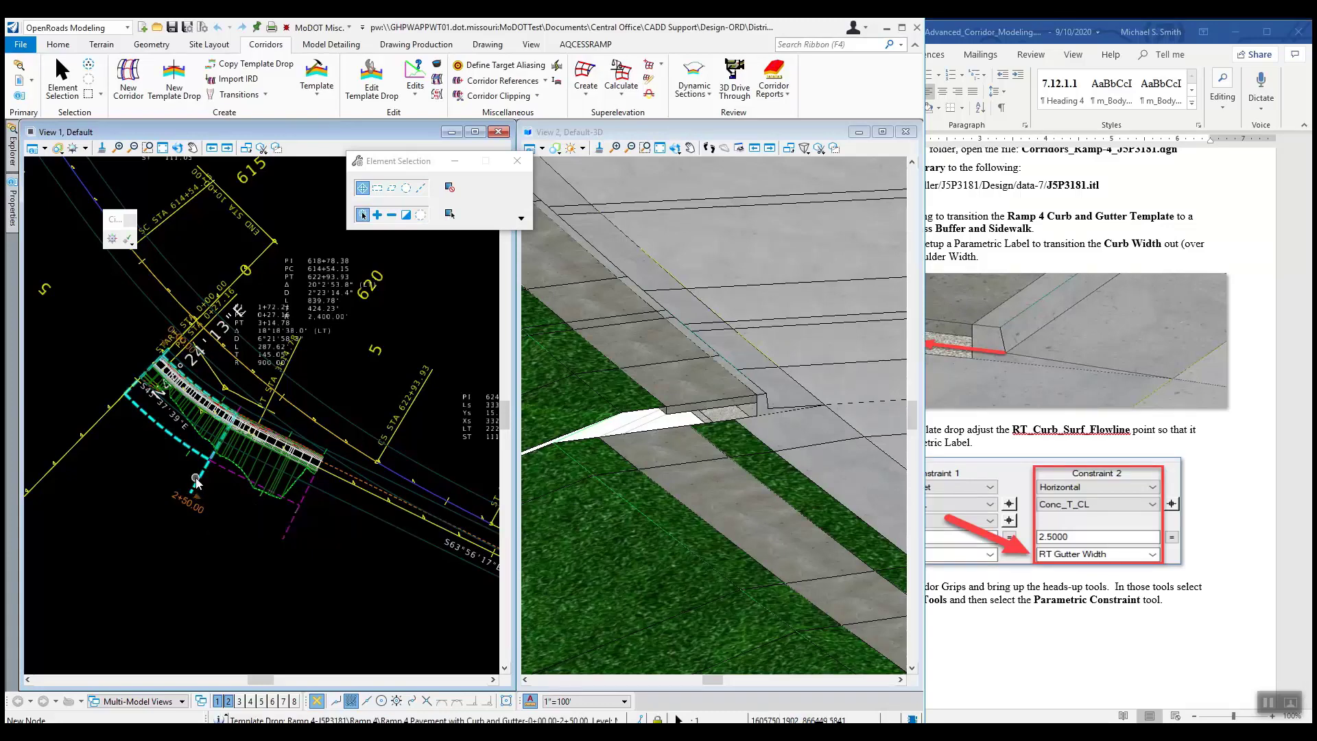
pyautogui.moveTo(196, 480)
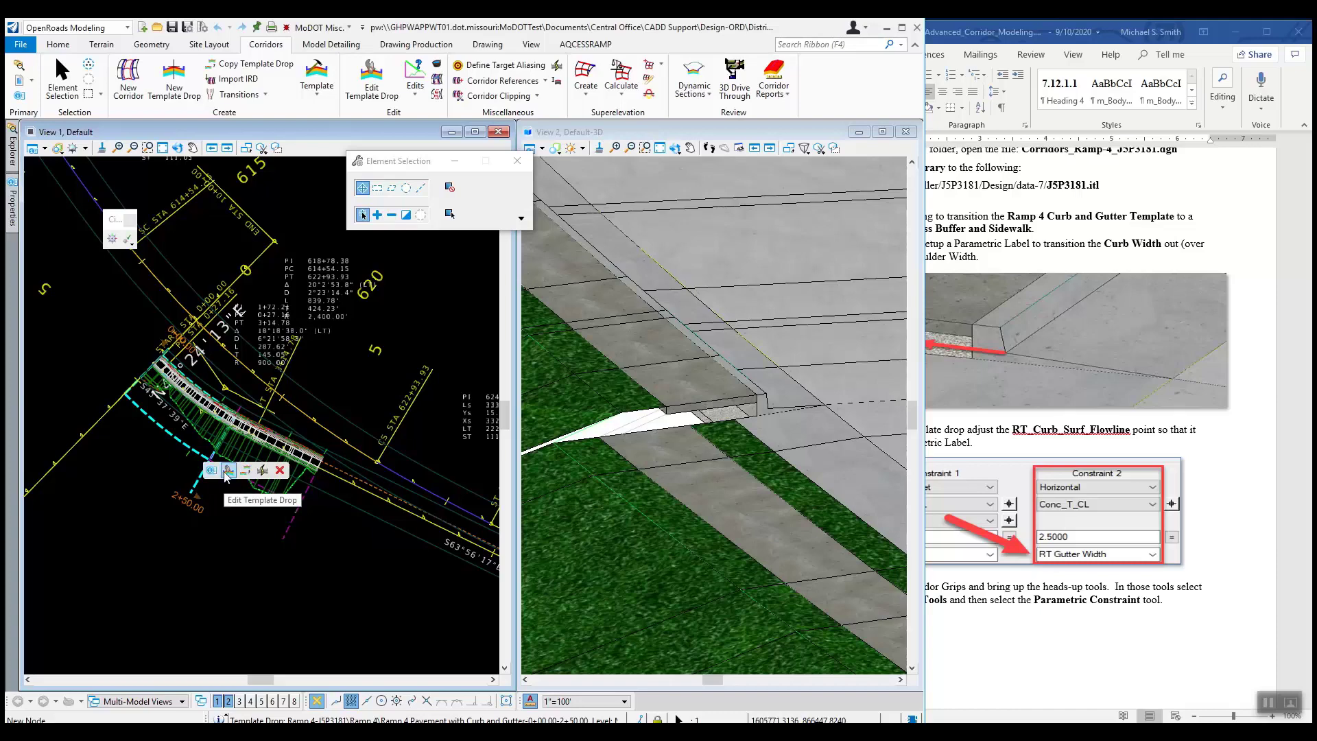
pyautogui.click(229, 471)
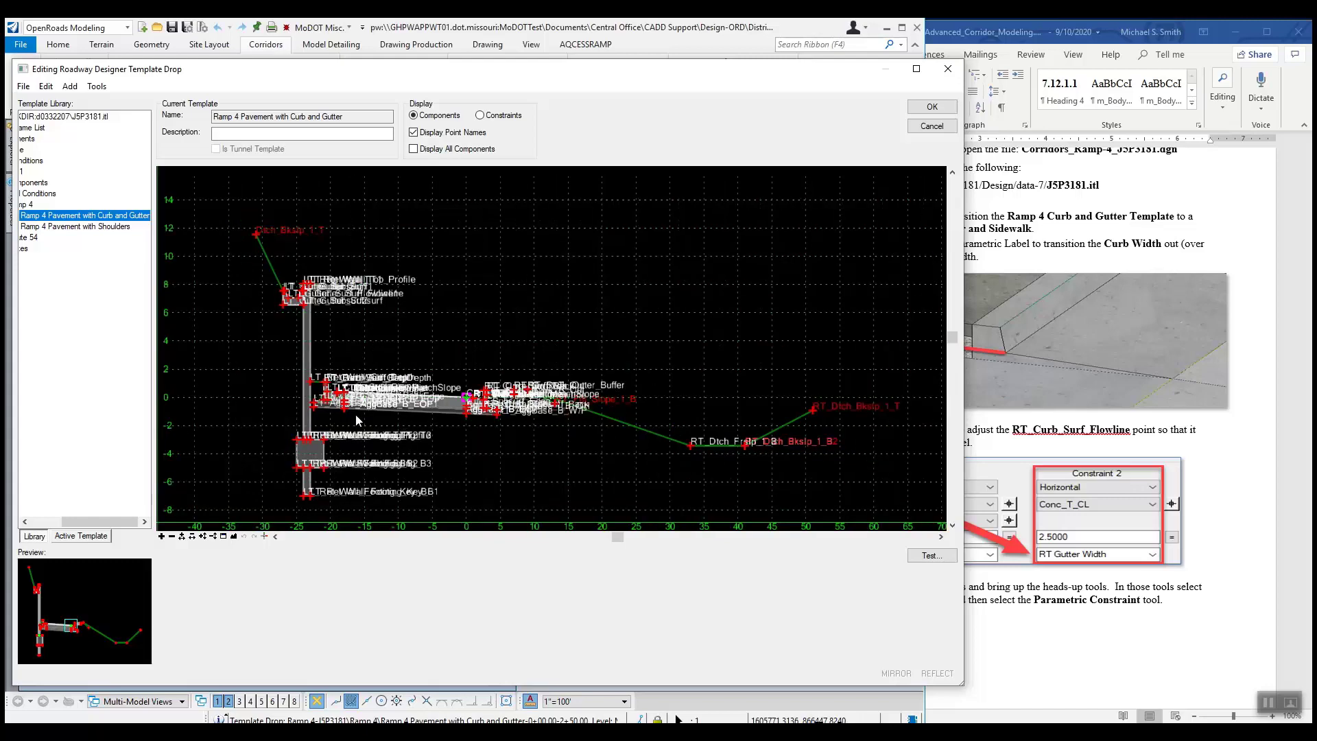
# Label the RT_Curb_Surf_Flowline point's horizontal constraint "RT Gutter Width", apply it and accept the edited template drop
pyautogui.scroll(3, 415, 415)
pyautogui.scroll(5, 472, 404)
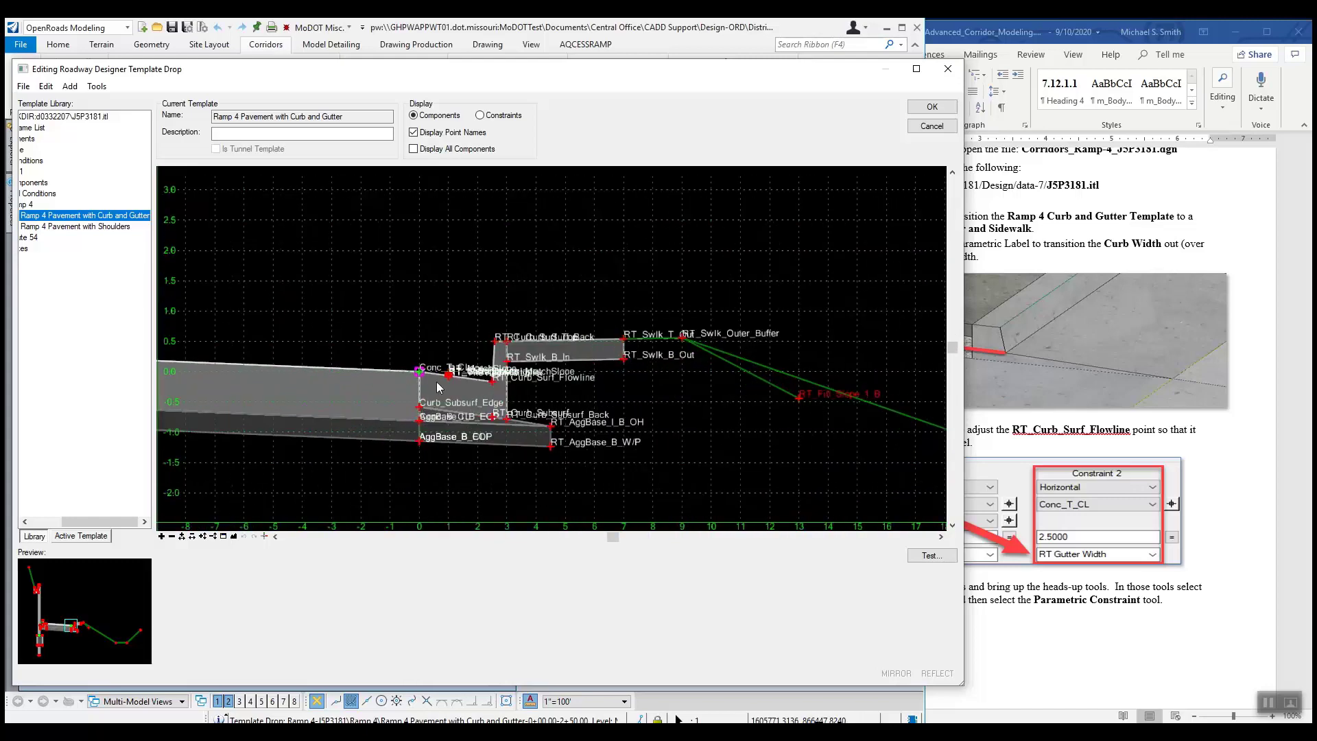
pyautogui.scroll(2, 576, 388)
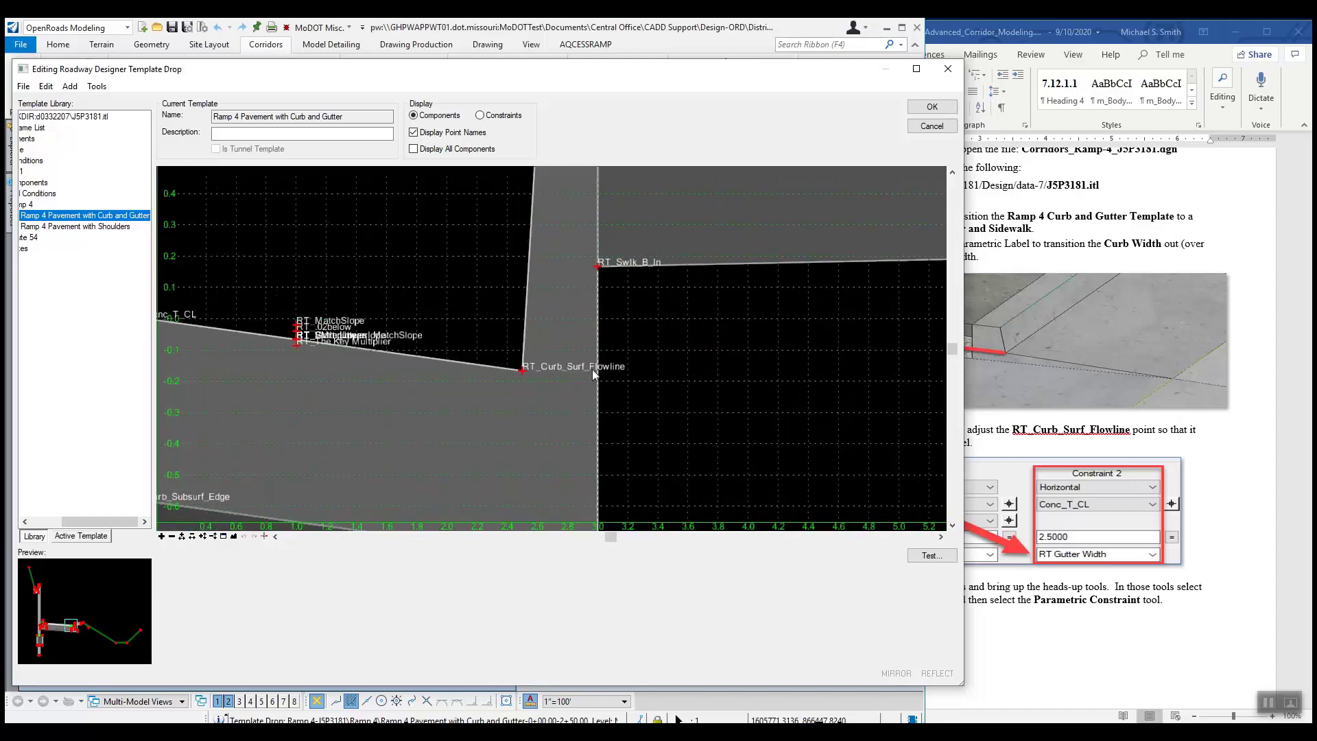
pyautogui.click(950, 417)
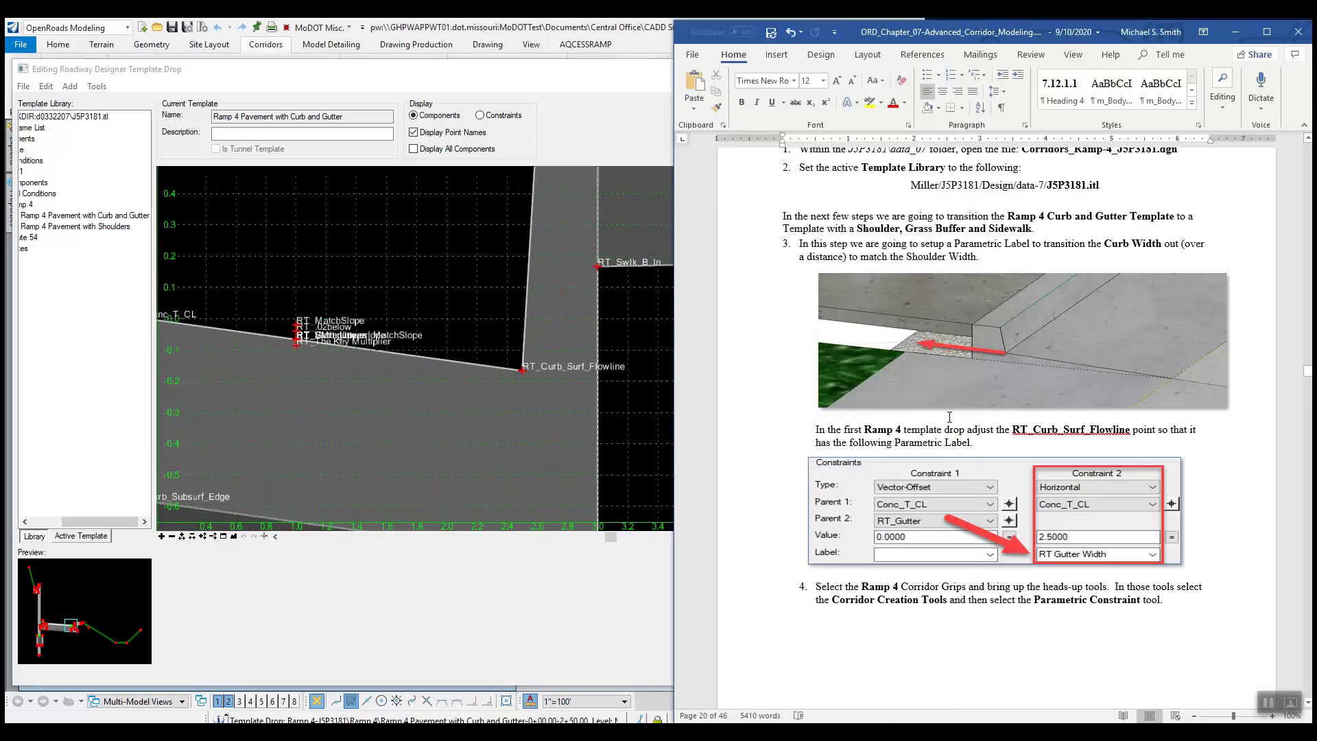
pyautogui.click(526, 374)
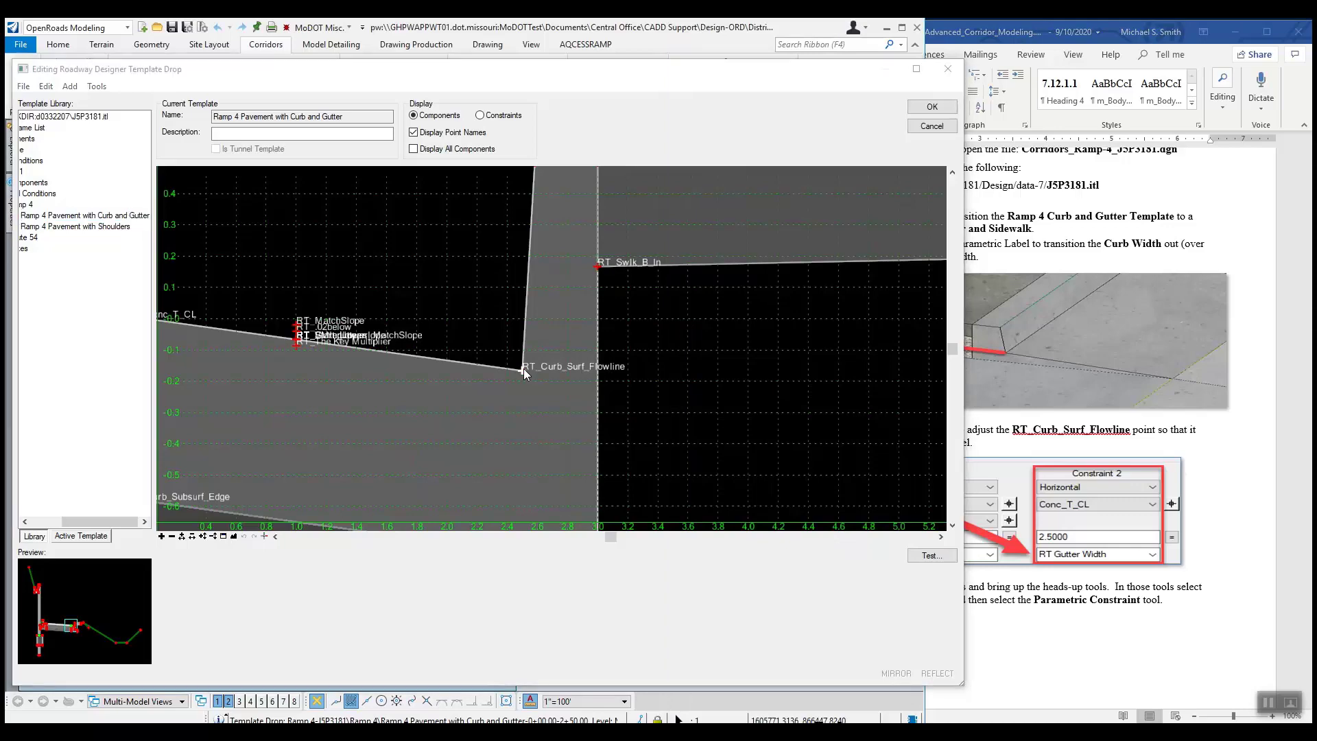
pyautogui.doubleClick(524, 372)
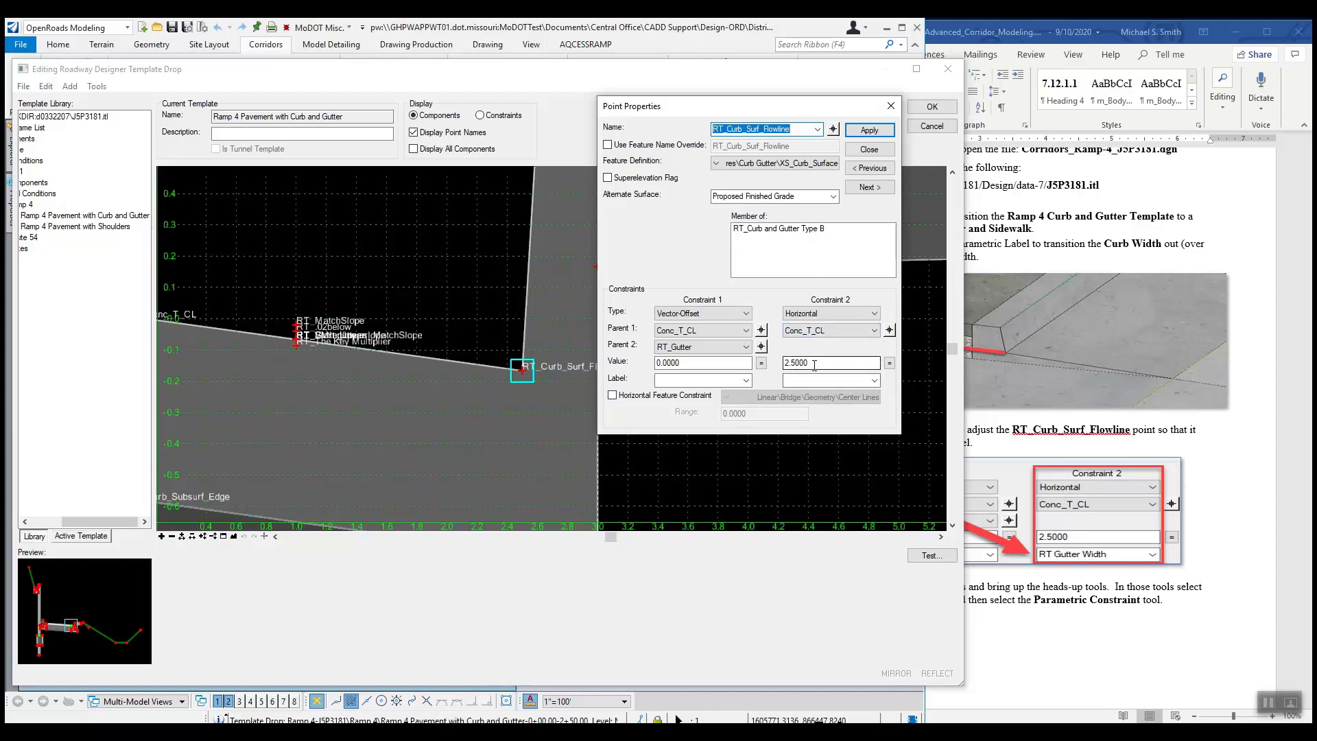
pyautogui.click(799, 381)
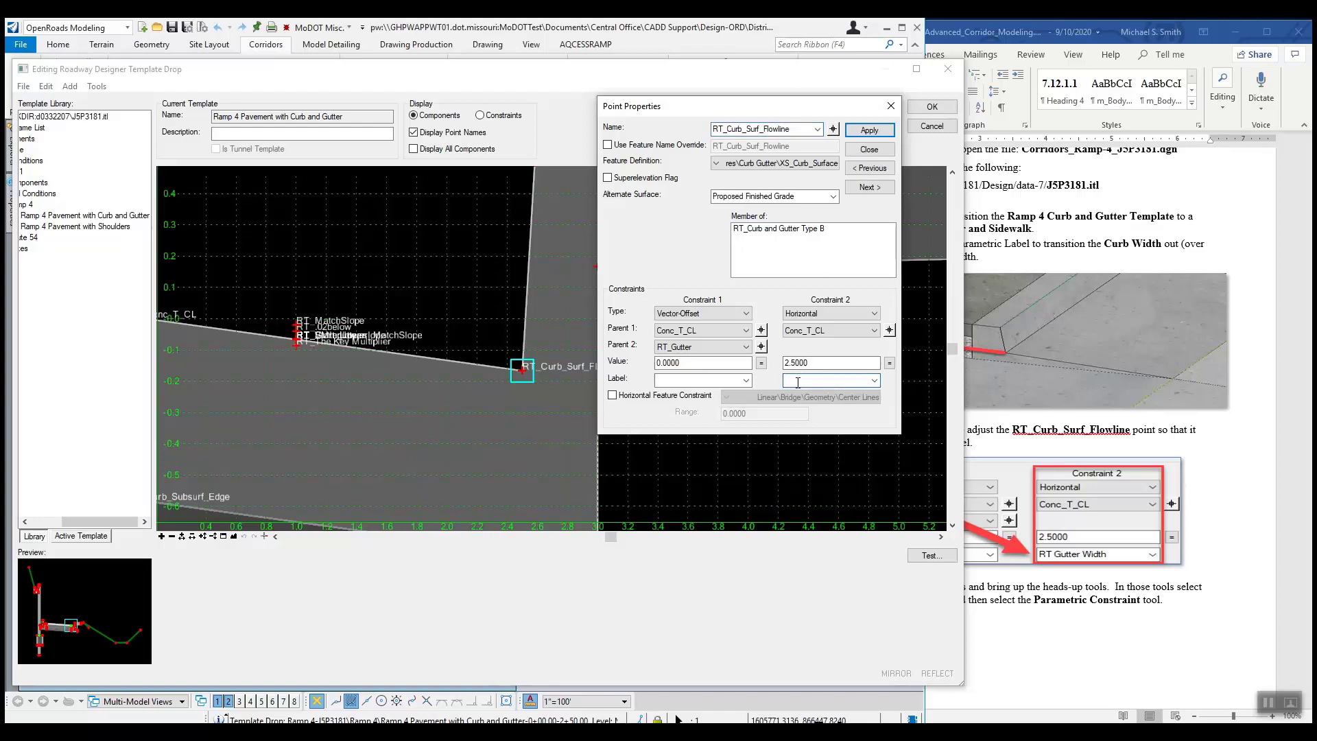
pyautogui.write('RT Gutter Width')
pyautogui.click(870, 131)
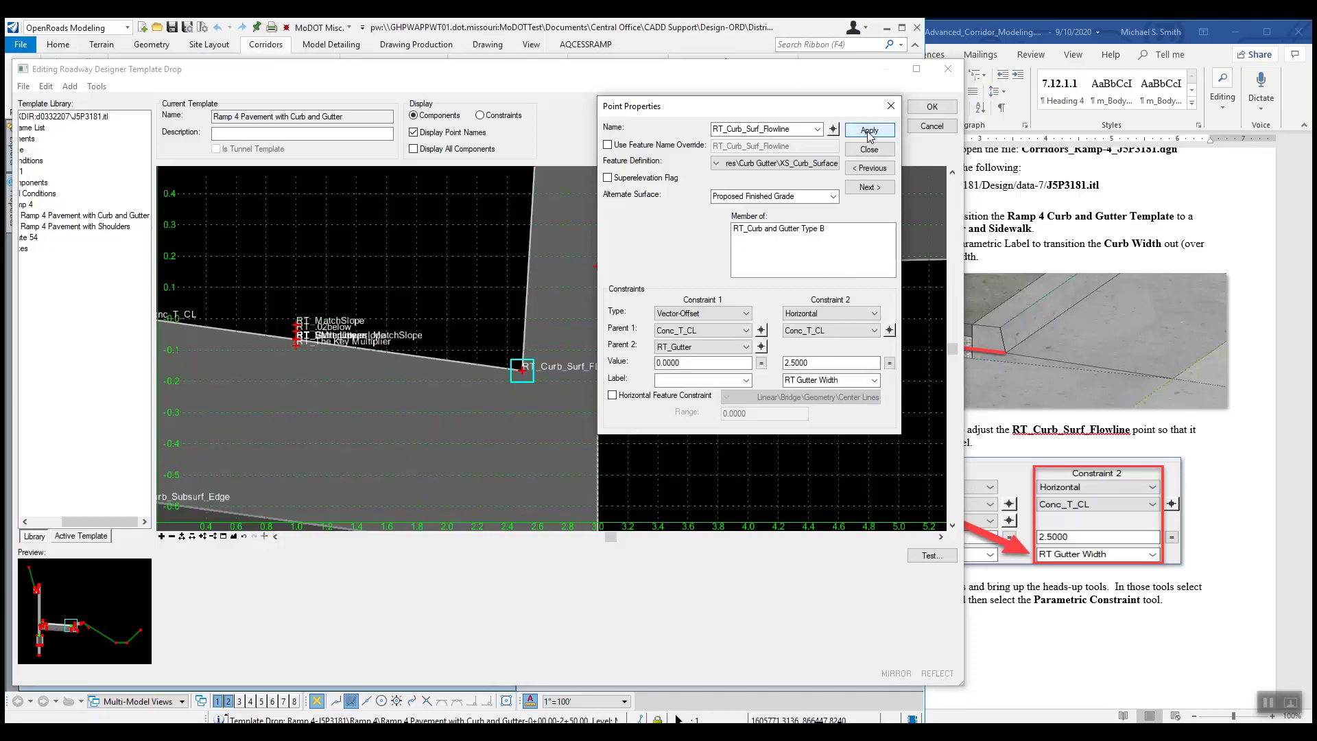
pyautogui.click(867, 150)
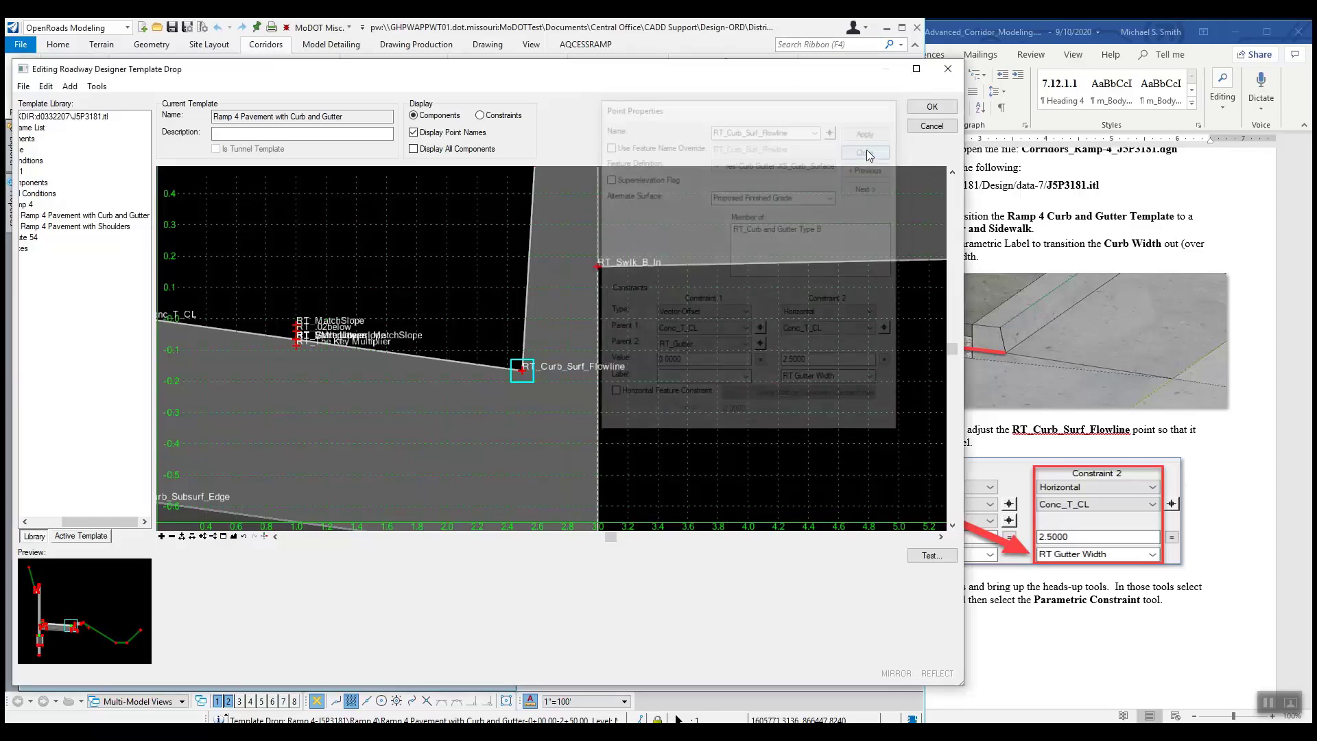
pyautogui.click(939, 109)
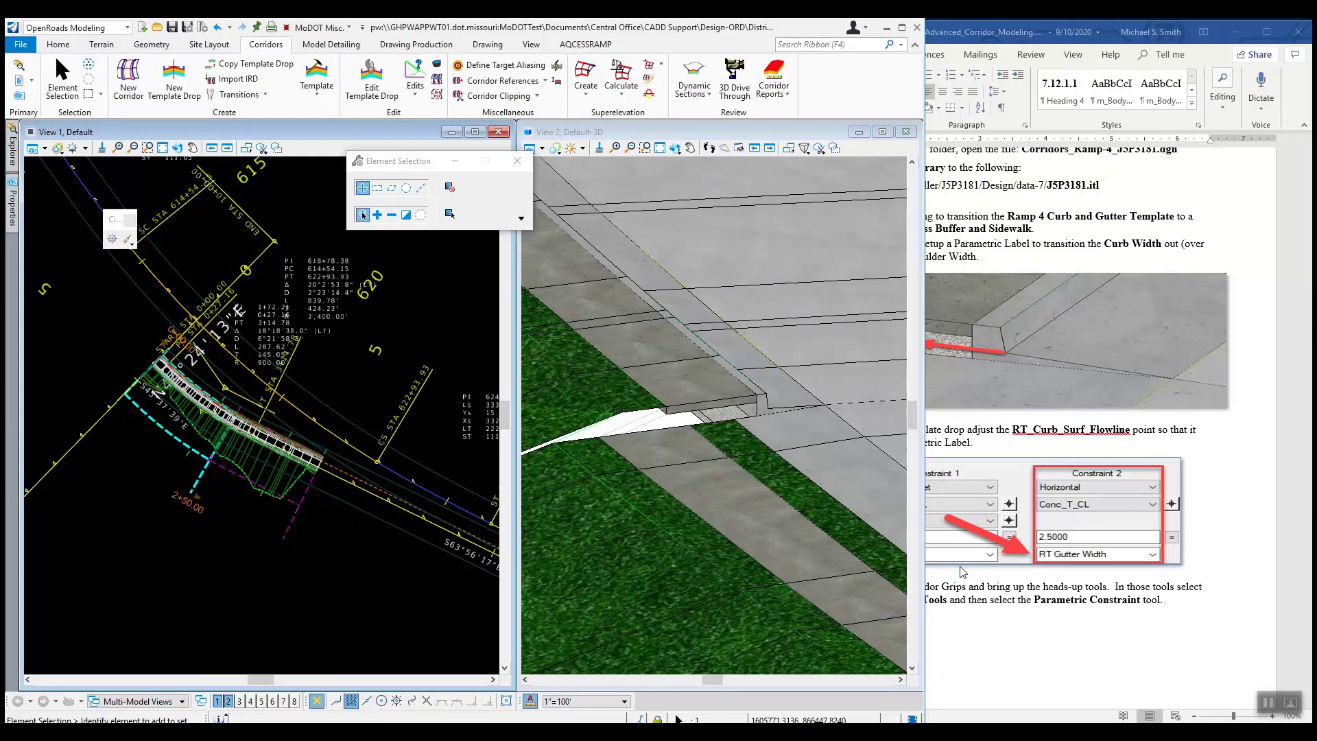
# Select the Ramp 4 corridor and start the Create Parametric Constraint tool for it
pyautogui.scroll(-3, 964, 572)
pyautogui.click(1006, 562)
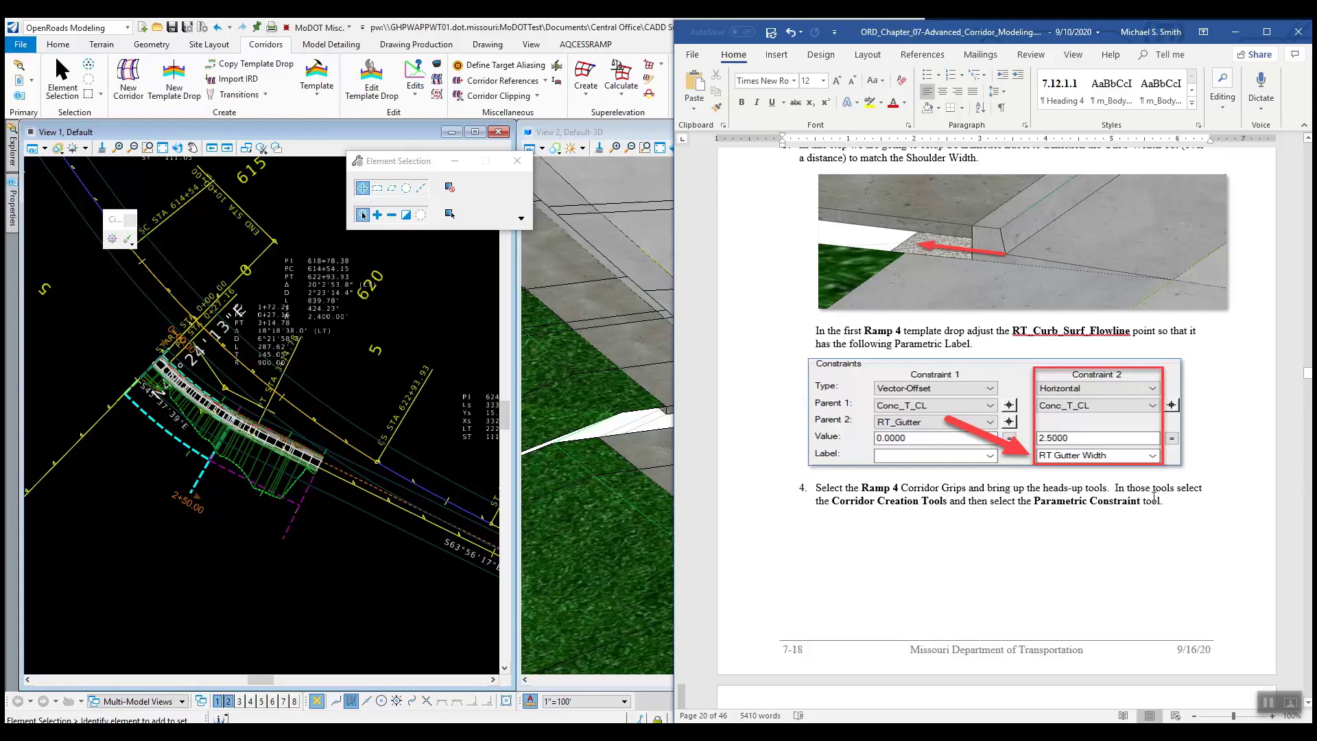
pyautogui.click(127, 438)
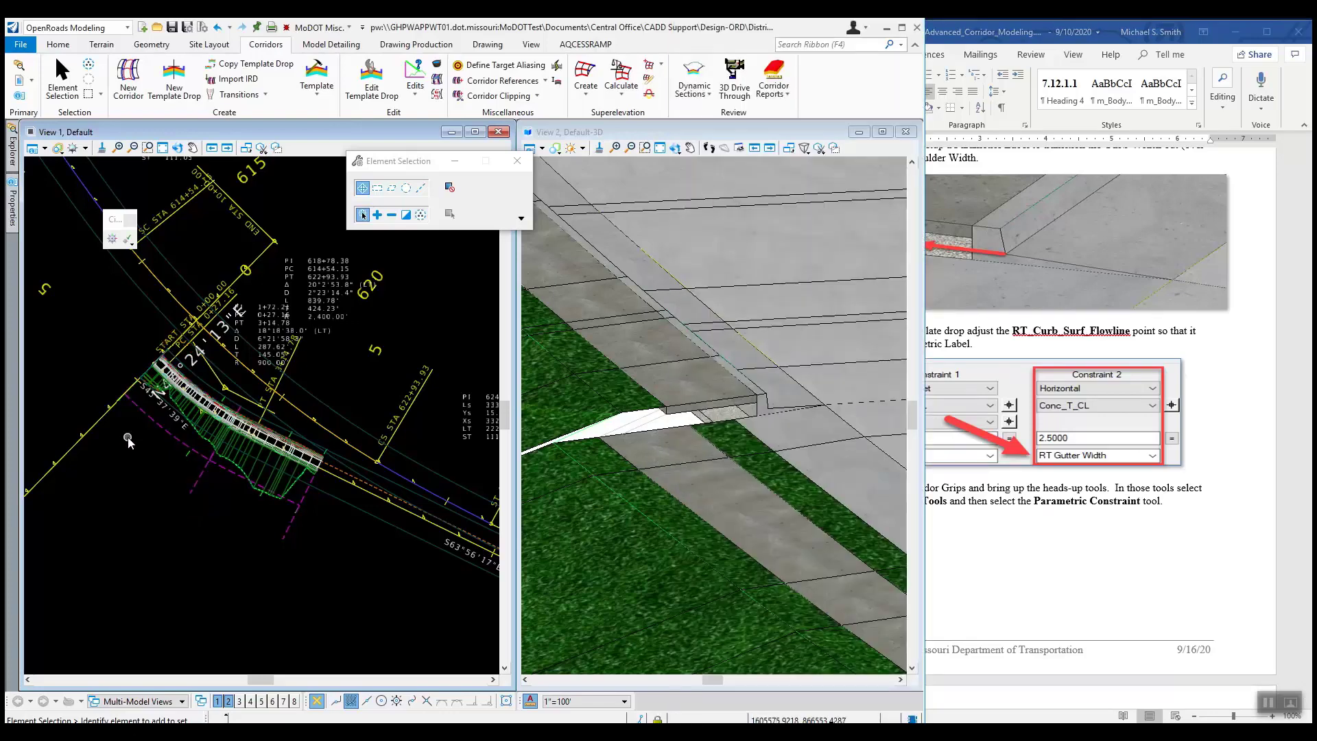
pyautogui.click(188, 459)
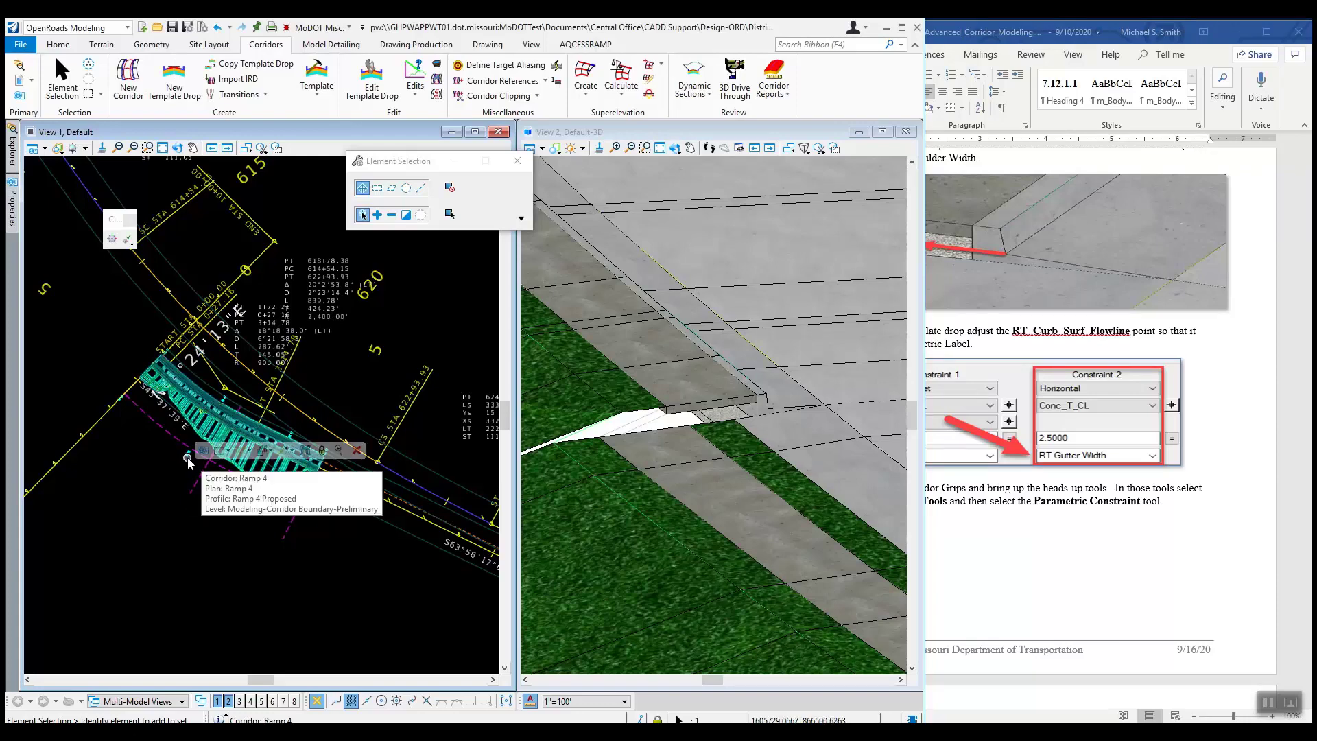
pyautogui.click(289, 454)
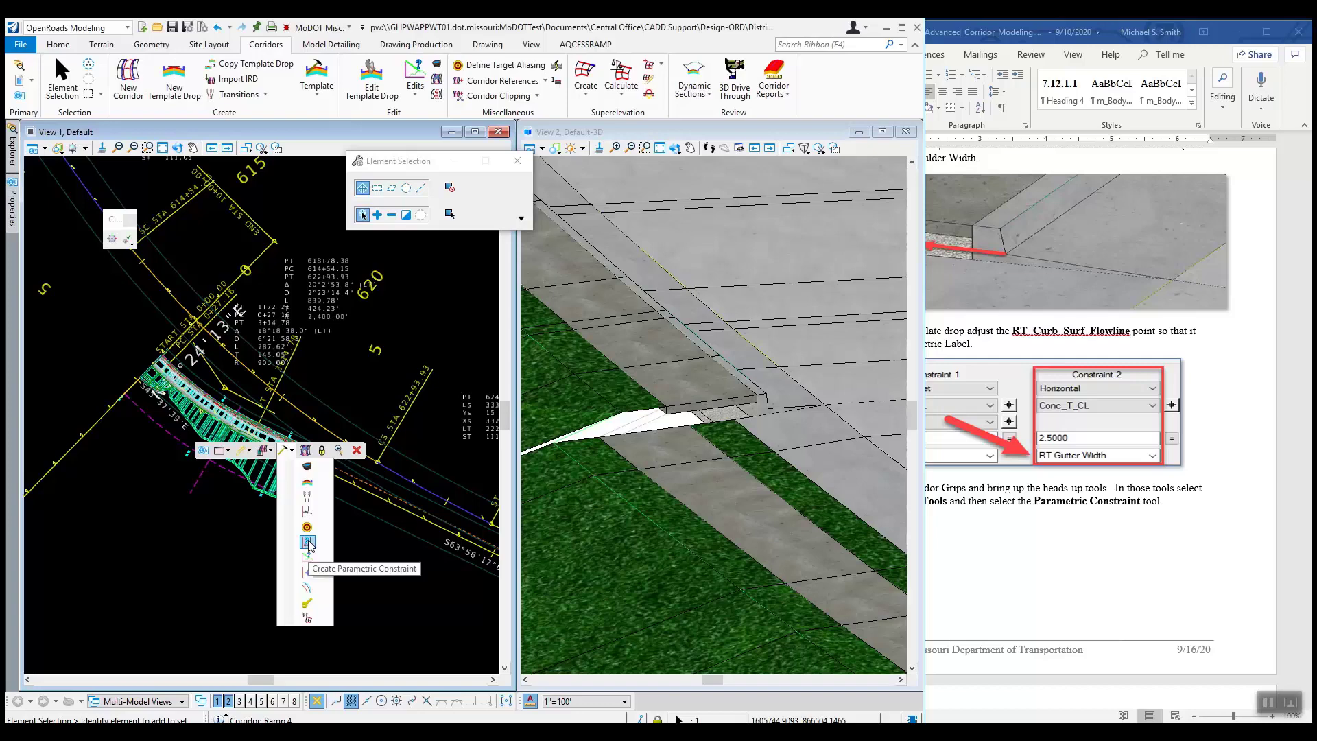
pyautogui.click(308, 543)
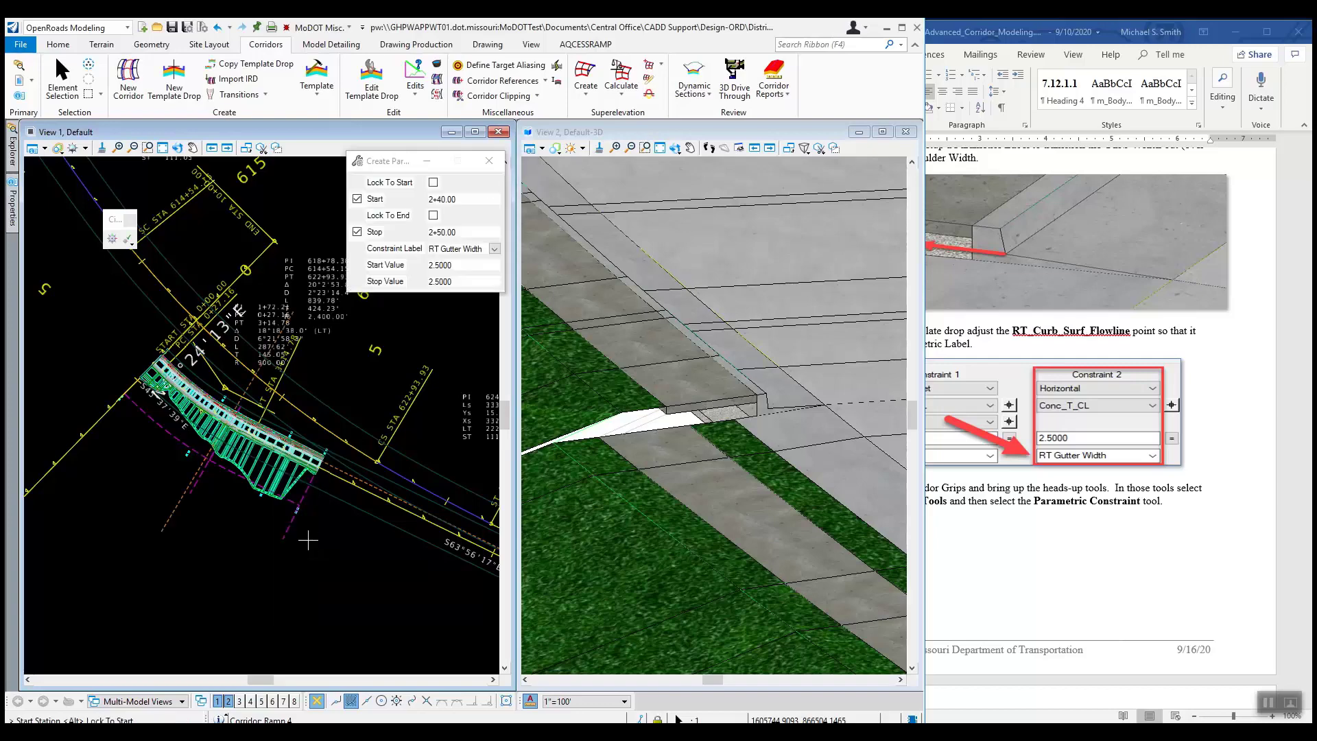
pyautogui.moveTo(397, 165); pyautogui.dragTo(575, 286)
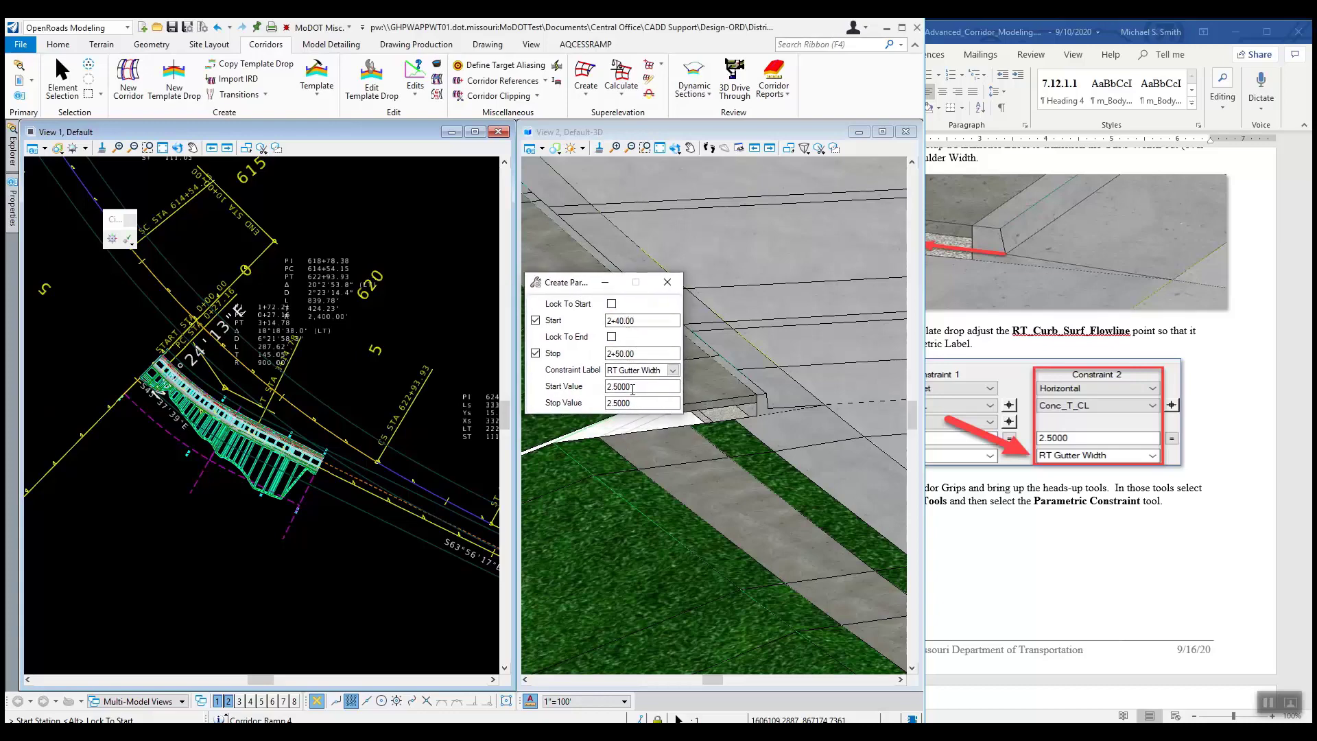
# Following the training document, set the parametric constraint's start station to 2+40 and stop station to 2+50
pyautogui.click(1076, 546)
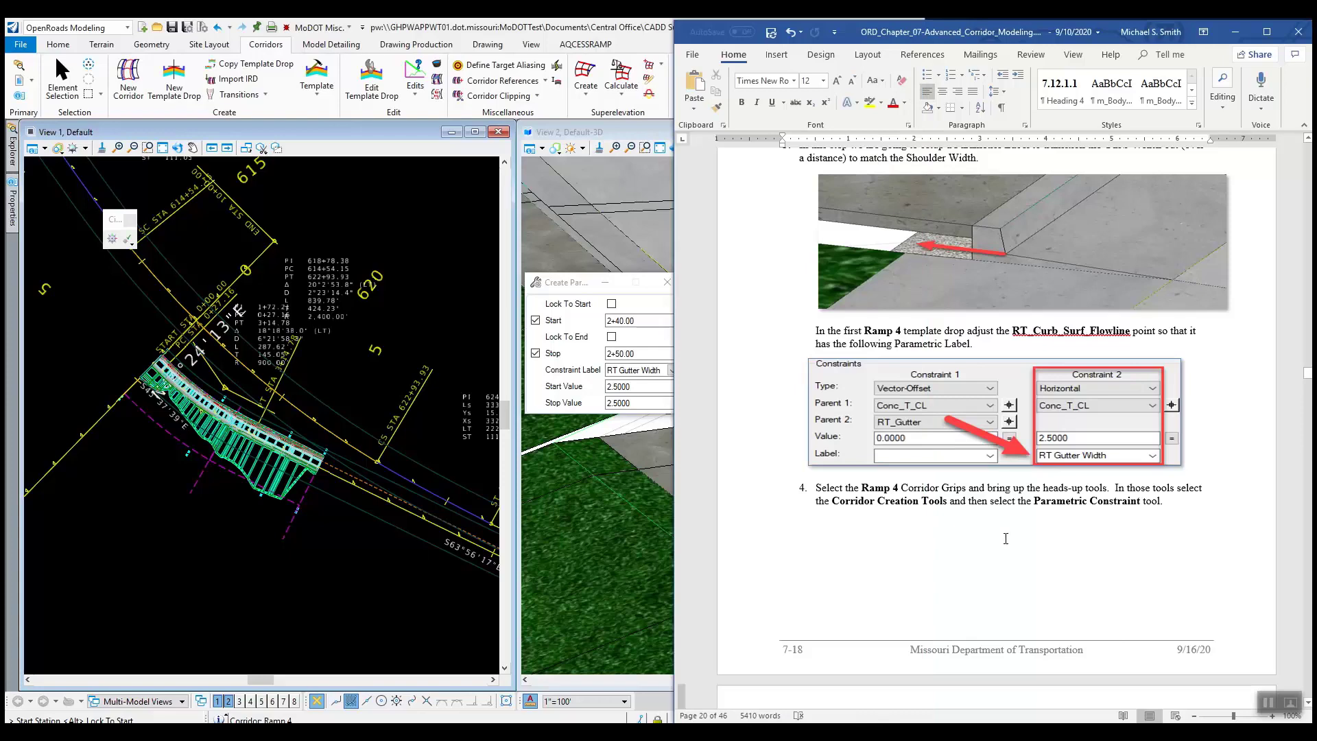
pyautogui.scroll(-10, 963, 499)
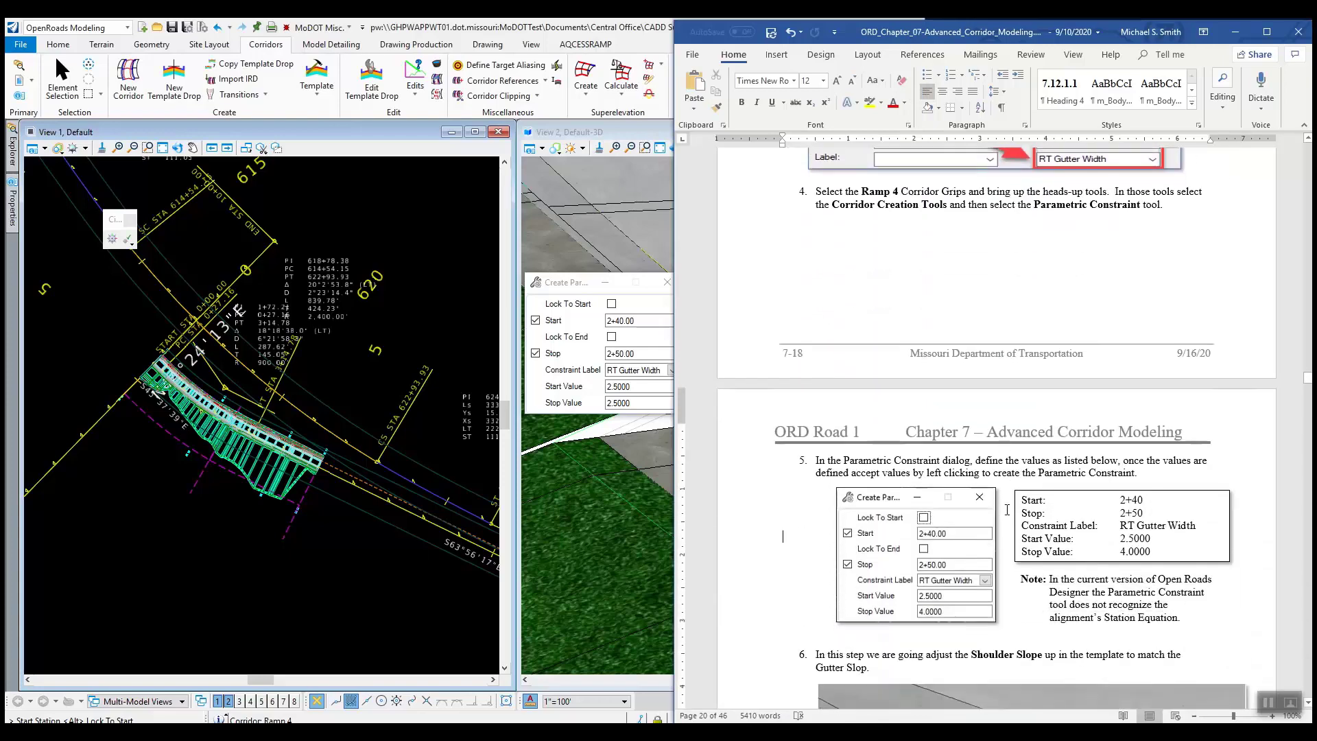
pyautogui.scroll(-4, 1007, 508)
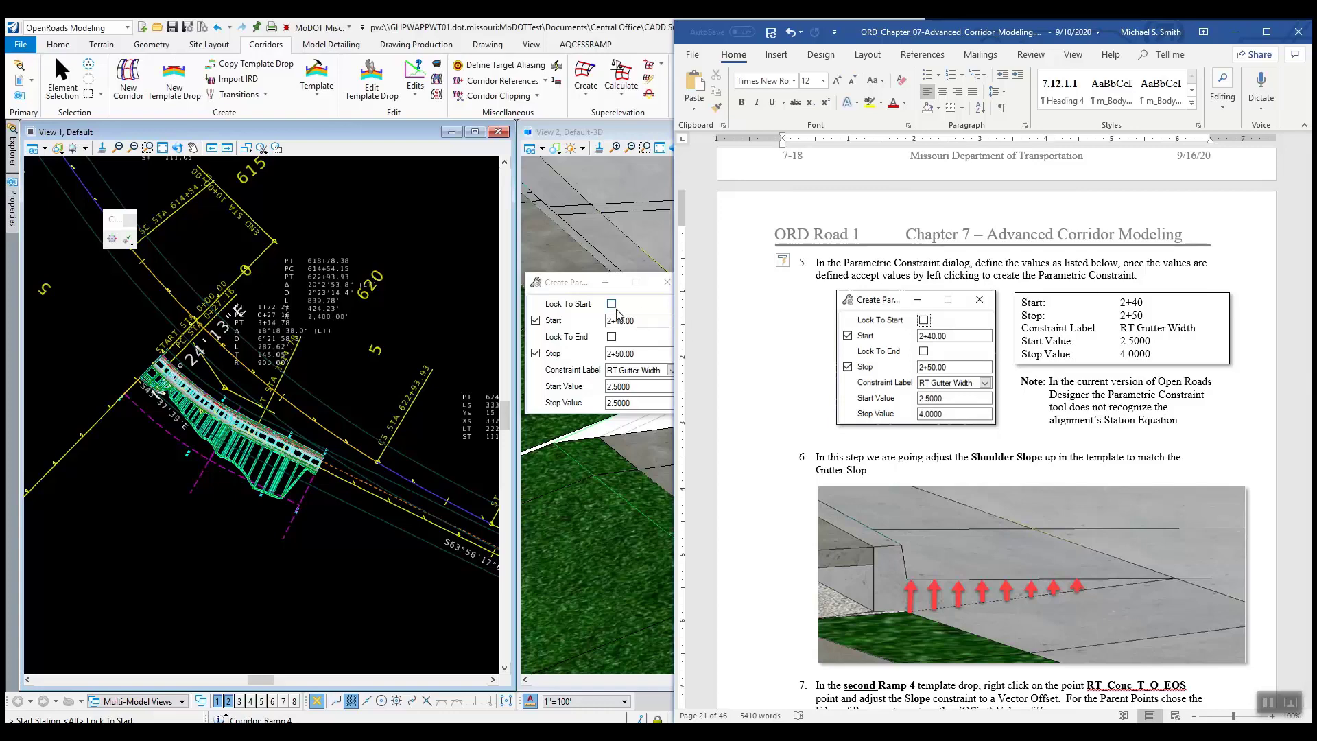
pyautogui.click(590, 308)
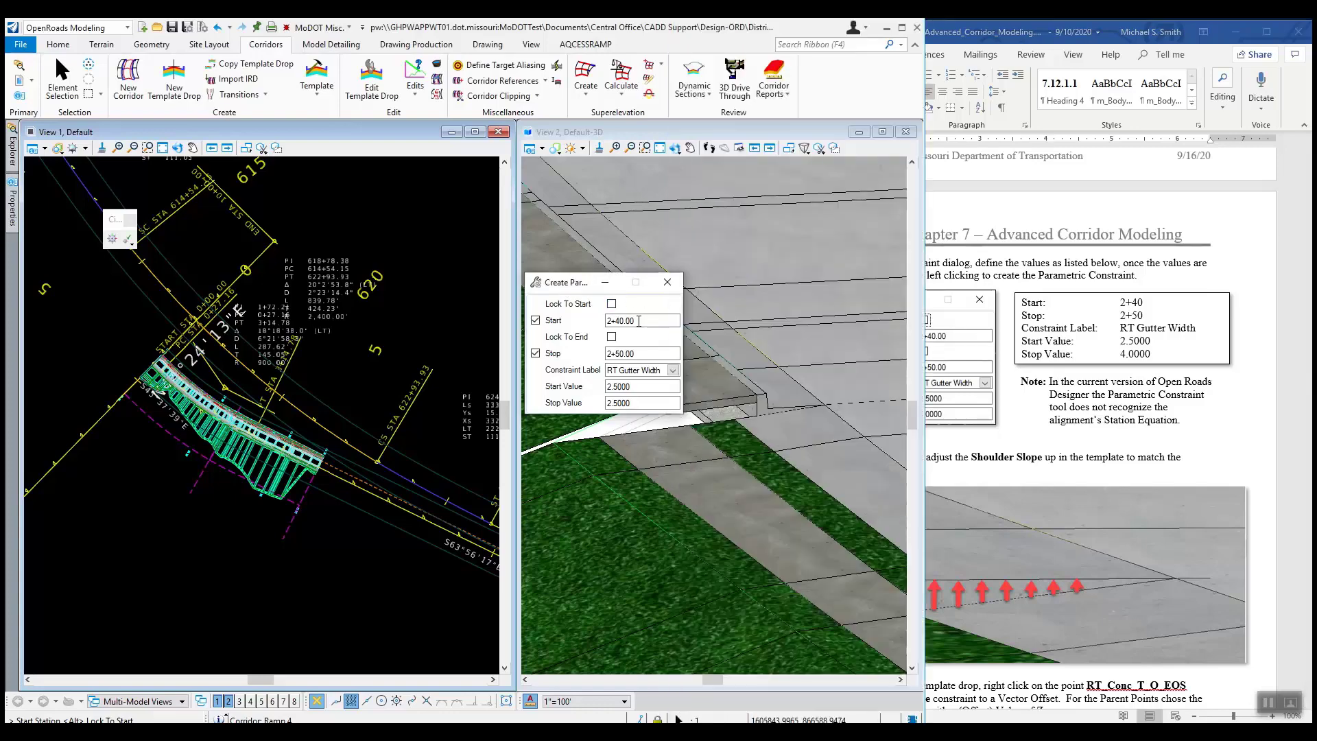
pyautogui.moveTo(629, 319); pyautogui.dragTo(602, 320)
pyautogui.press('BackSpace')
pyautogui.write('2+4')
pyautogui.moveTo(645, 351); pyautogui.dragTo(613, 356)
pyautogui.write('2+50')
pyautogui.press('Return')
# Choose RT Gutter Width as the constraint label and set the stop value to 4.0000
pyautogui.click(672, 371)
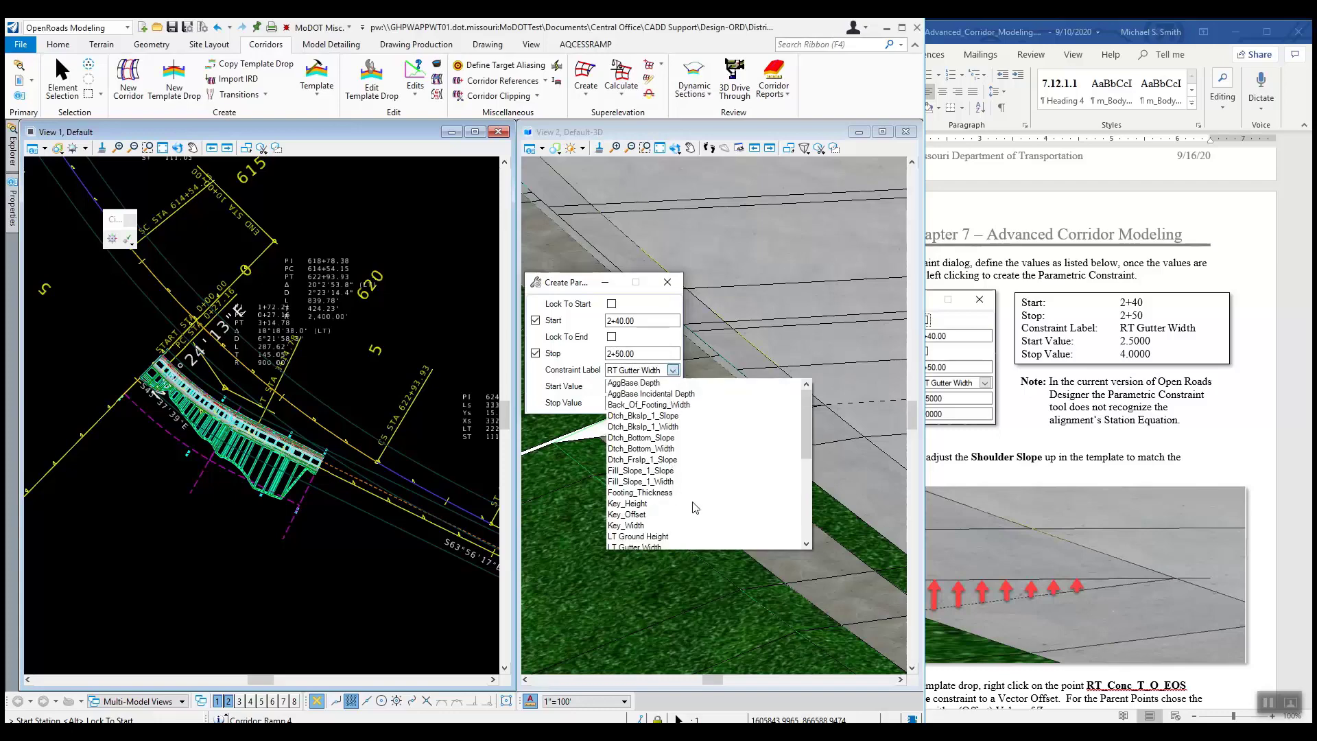
pyautogui.scroll(-1, 697, 506)
pyautogui.scroll(-5, 696, 507)
pyautogui.scroll(2, 626, 469)
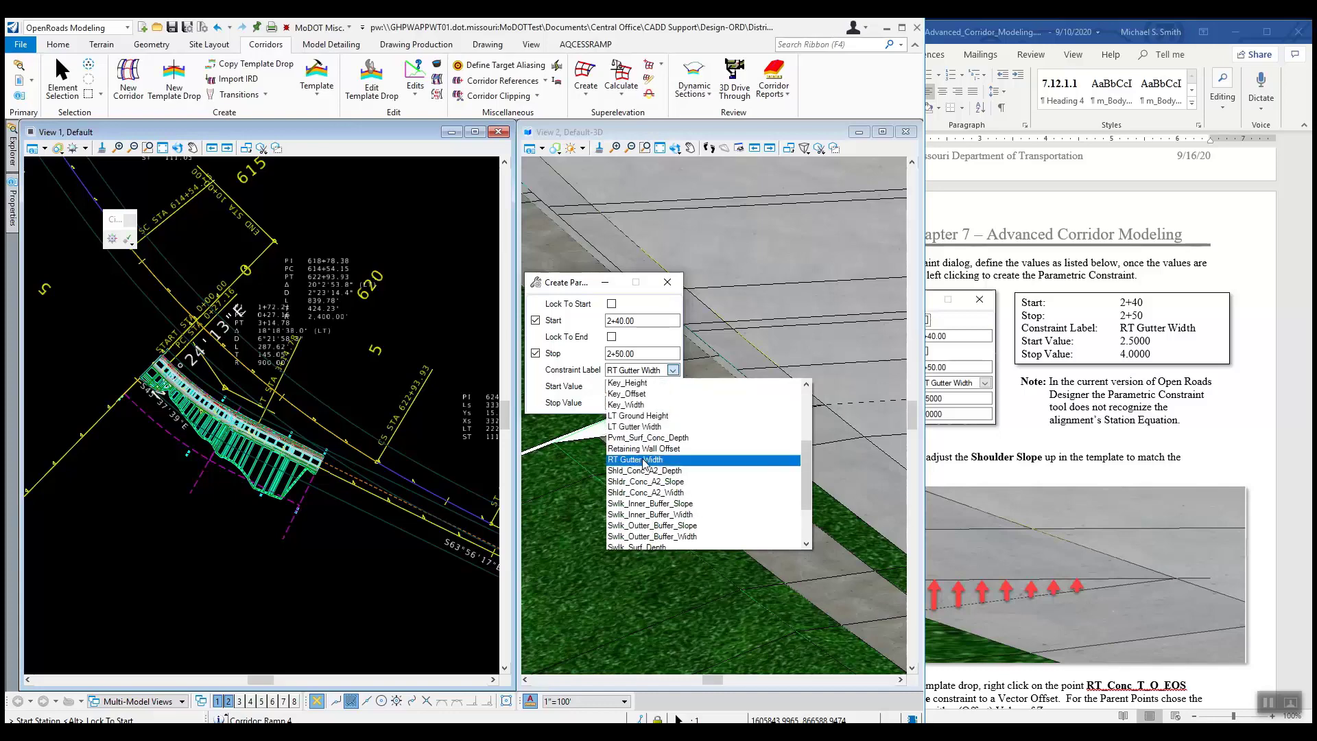
pyautogui.click(644, 460)
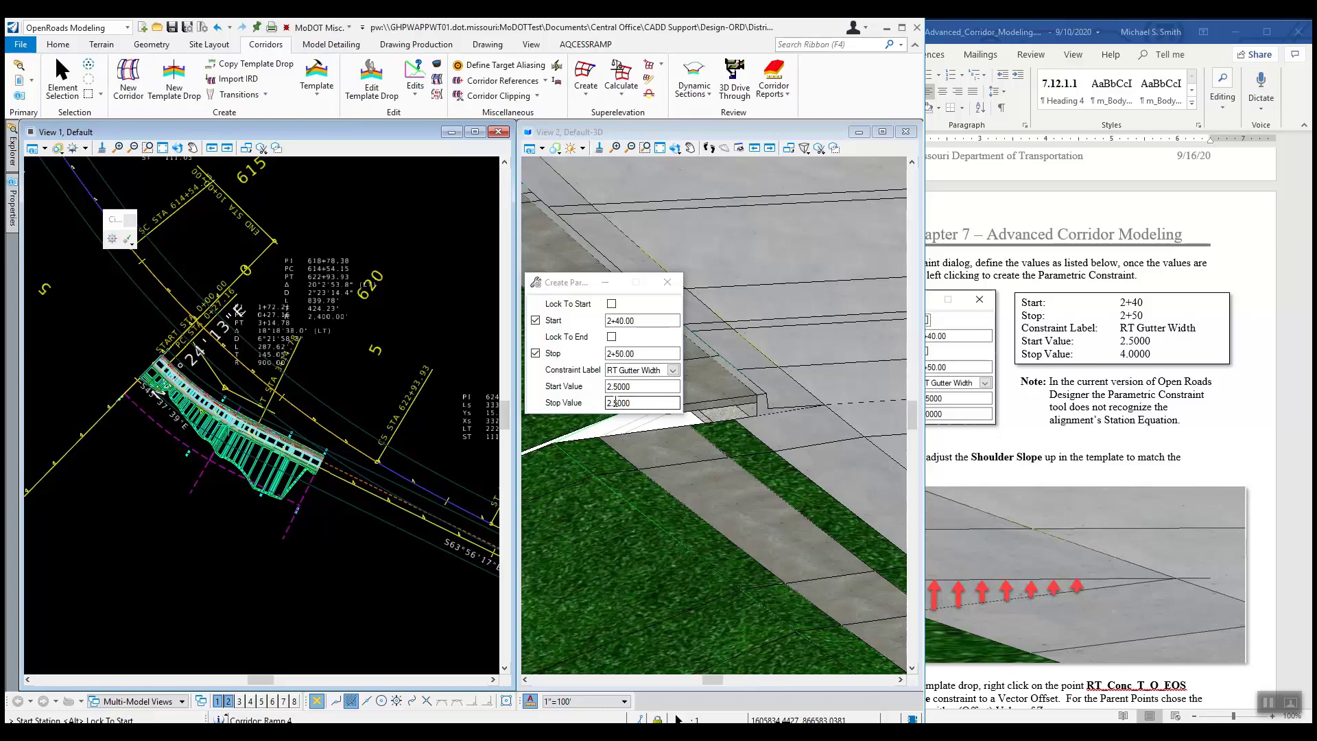
pyautogui.moveTo(638, 403); pyautogui.dragTo(606, 403)
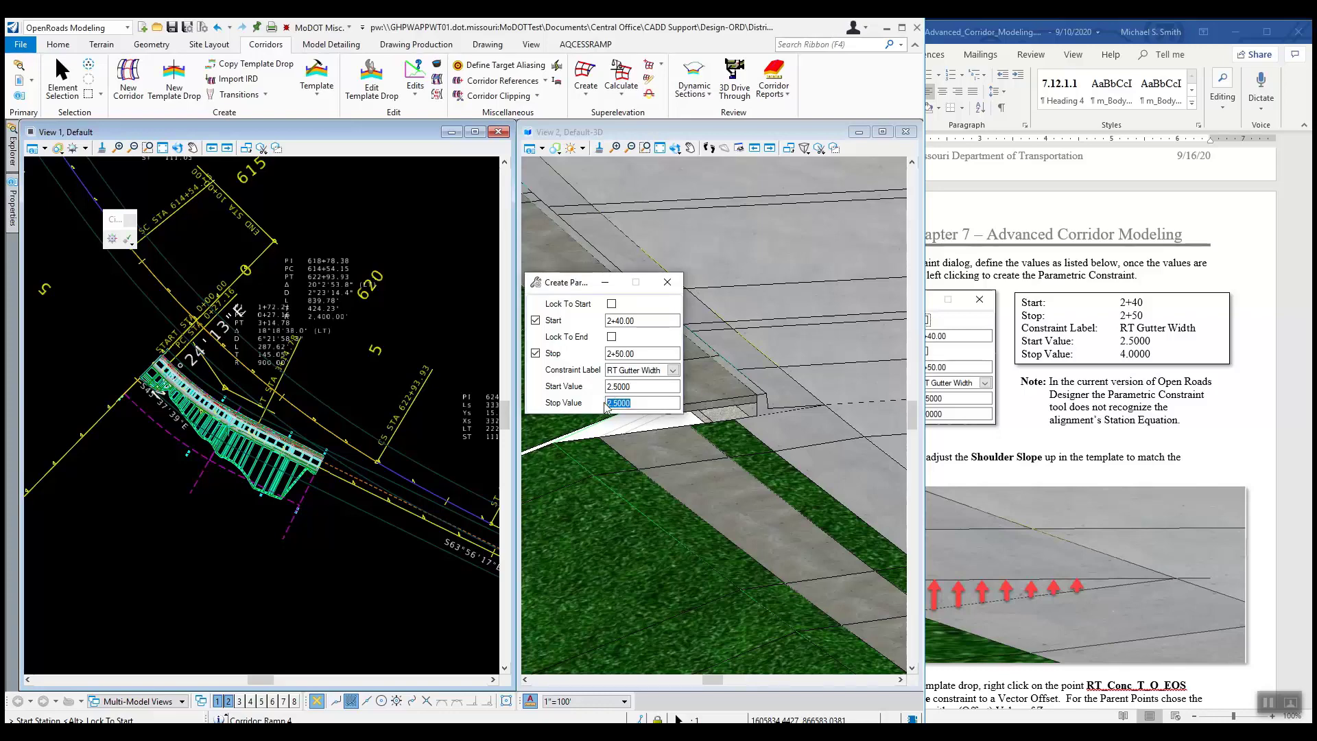
pyautogui.write('4.0000')
pyautogui.click(625, 386)
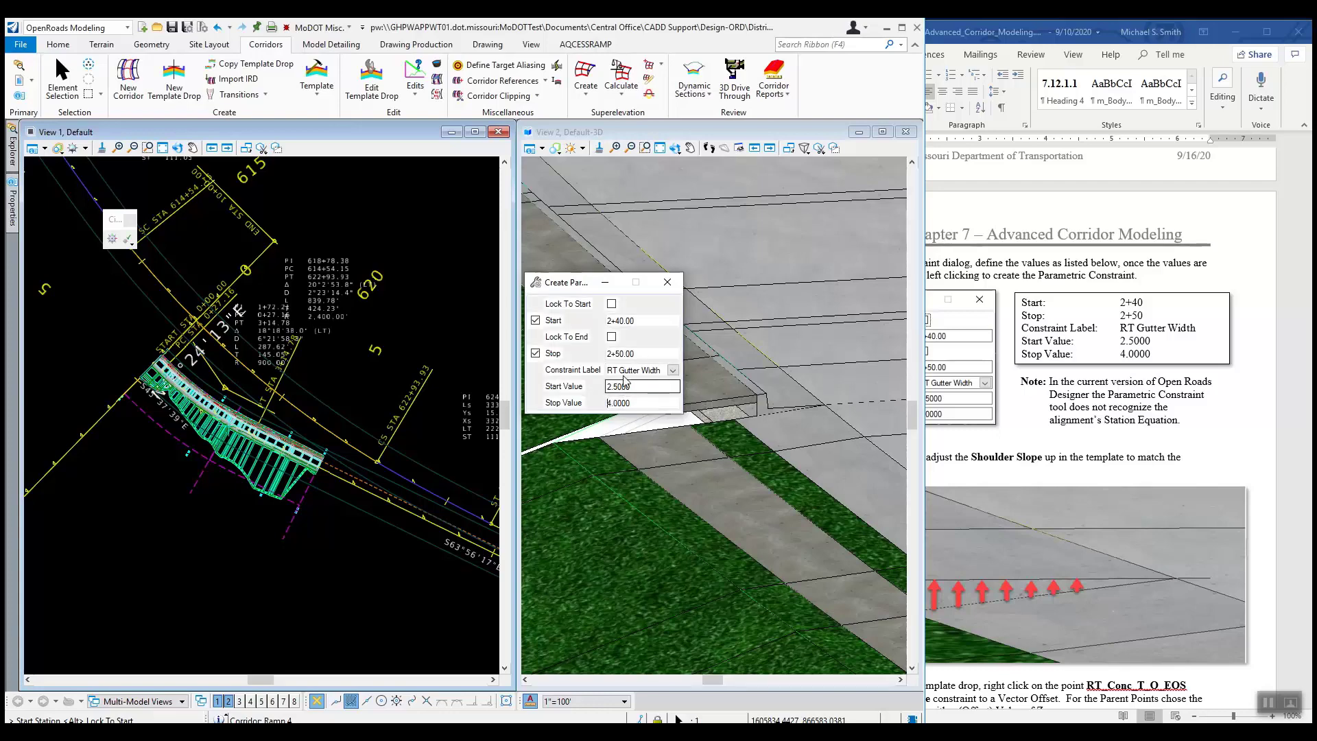
pyautogui.click(620, 353)
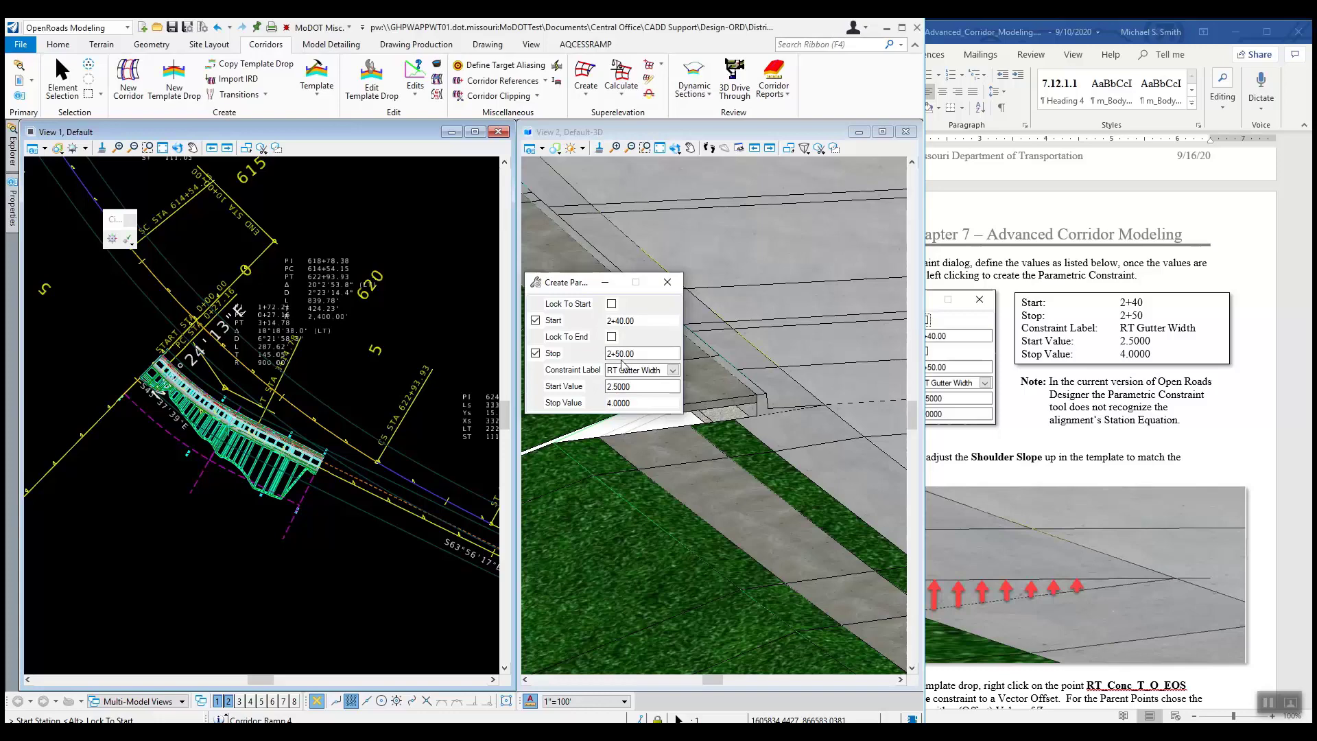
pyautogui.click(618, 386)
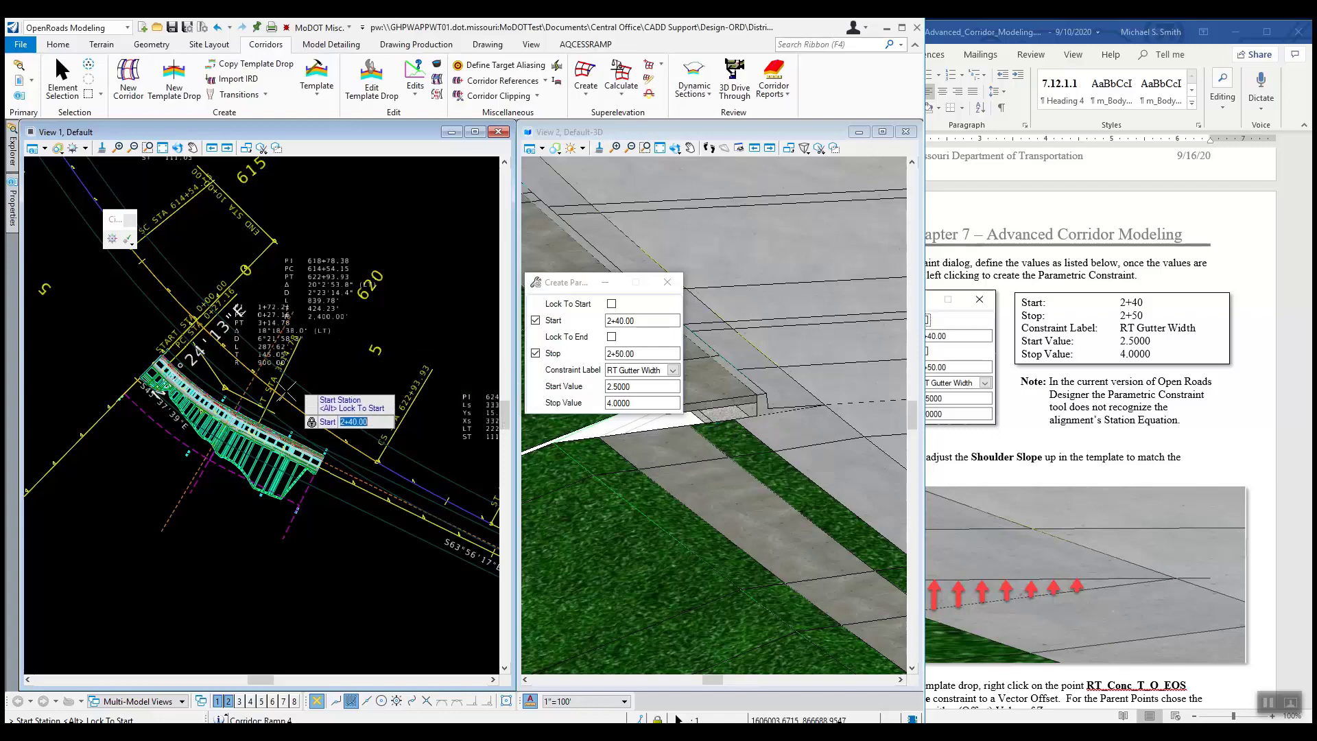
# Accept the stations and values to create the parametric constraint on the Ramp 4 corridor, and end the tool
pyautogui.click(127, 464)
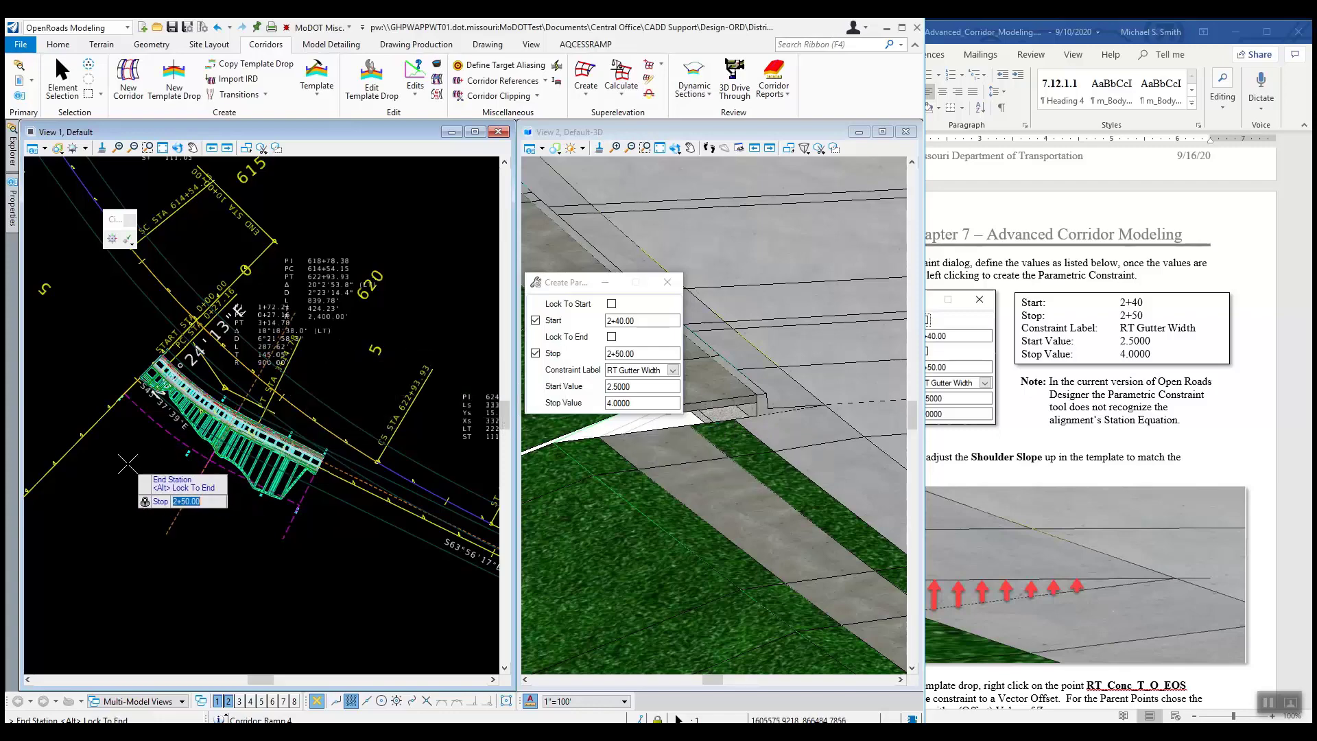
pyautogui.click(127, 464)
pyautogui.click(127, 465)
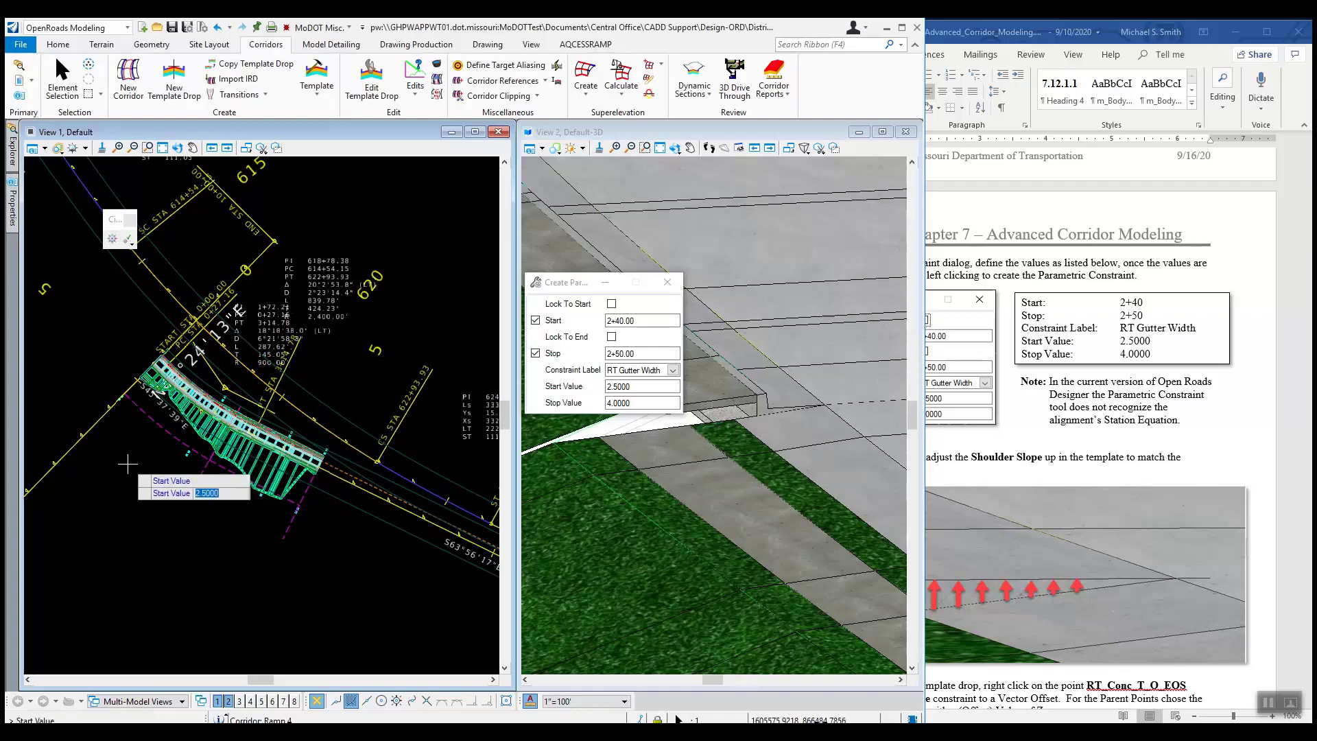
pyautogui.click(127, 465)
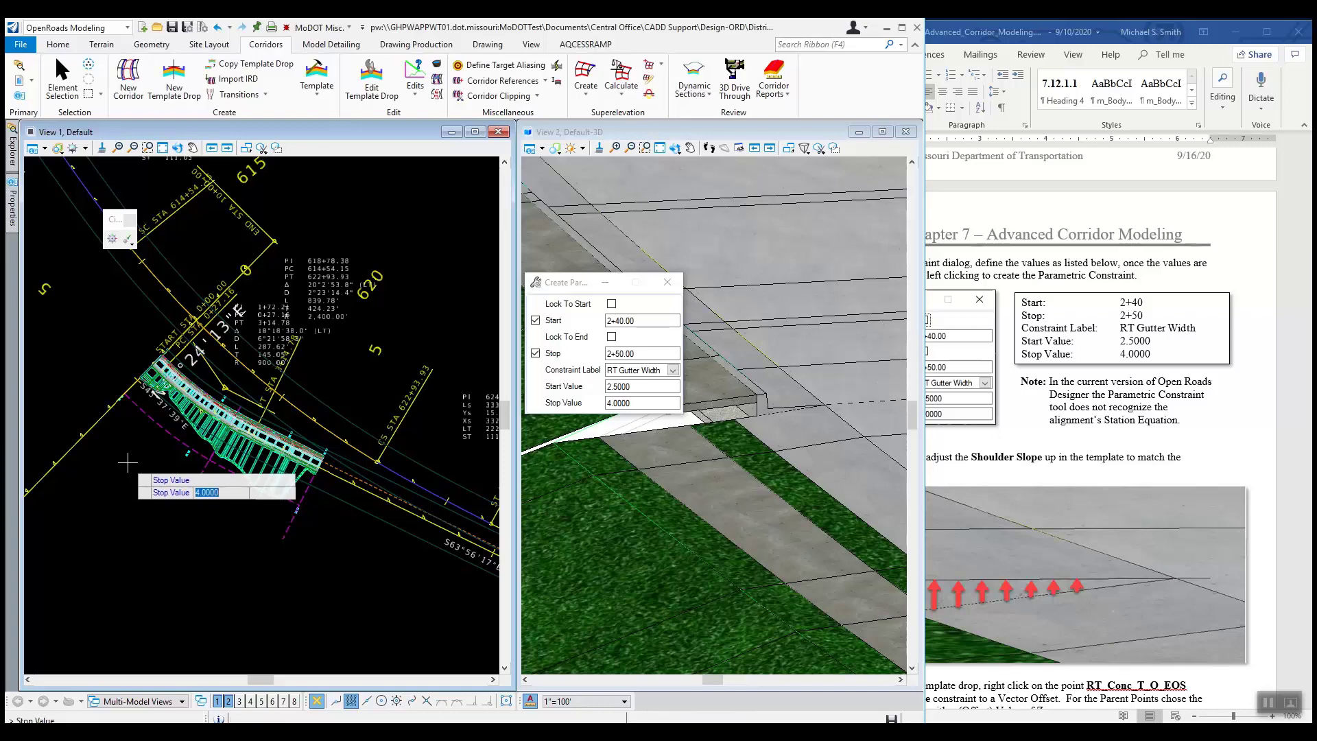
pyautogui.click(127, 464)
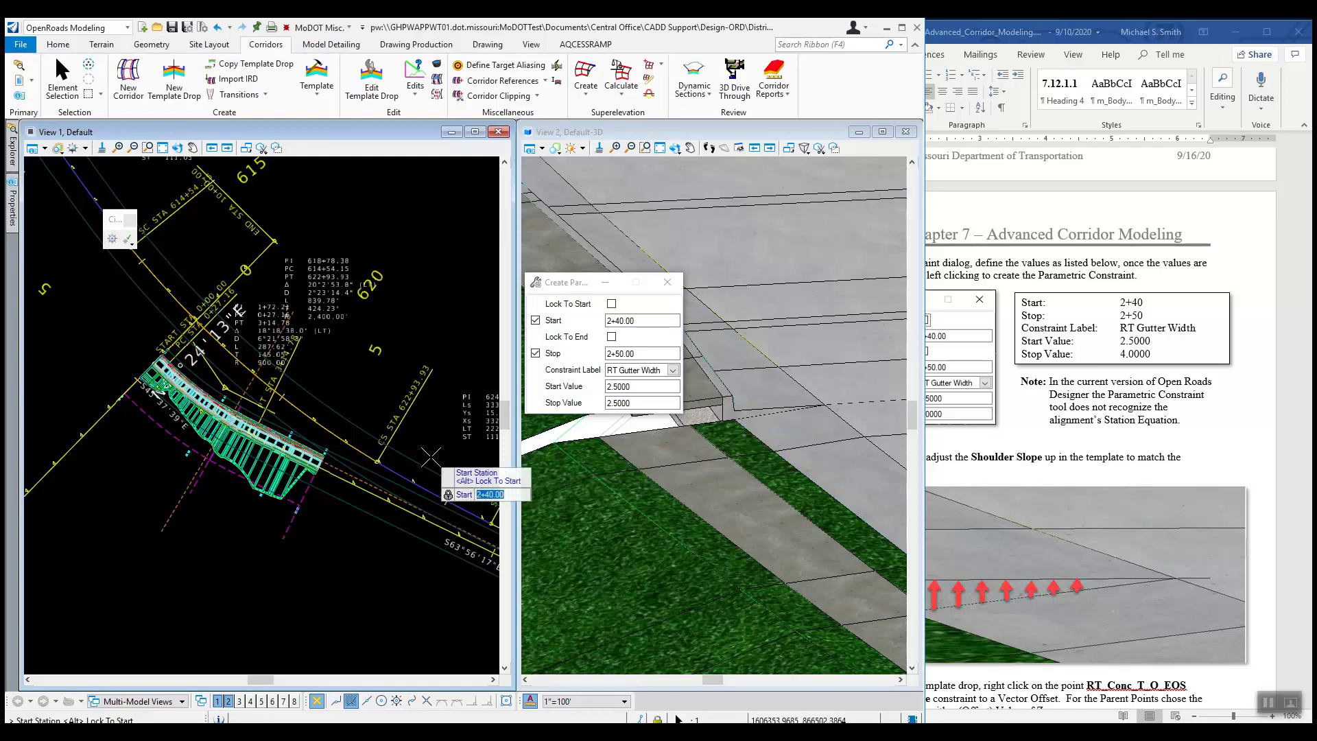
pyautogui.rightClick(383, 434)
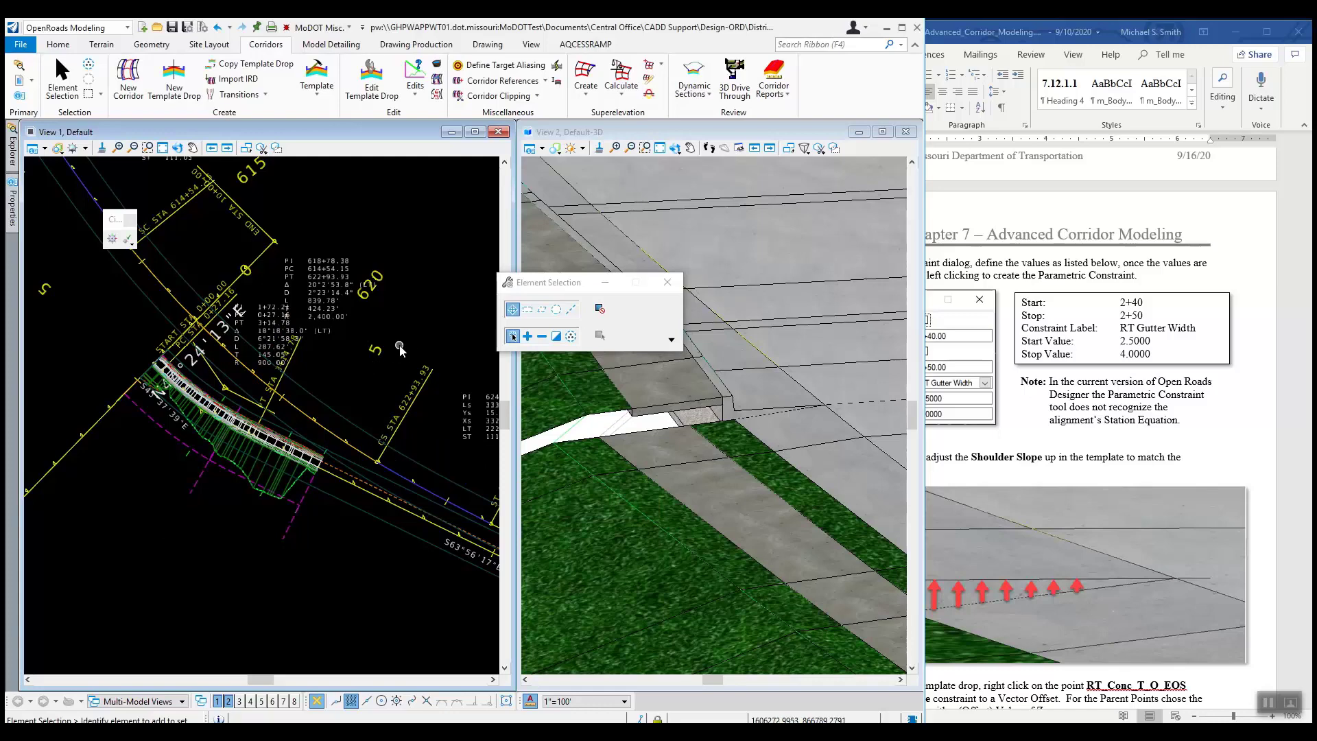
# Read the training document's instructions for raising the shoulder slope to match the gutter slope in the second Ramp 4 template drop
pyautogui.click(1091, 449)
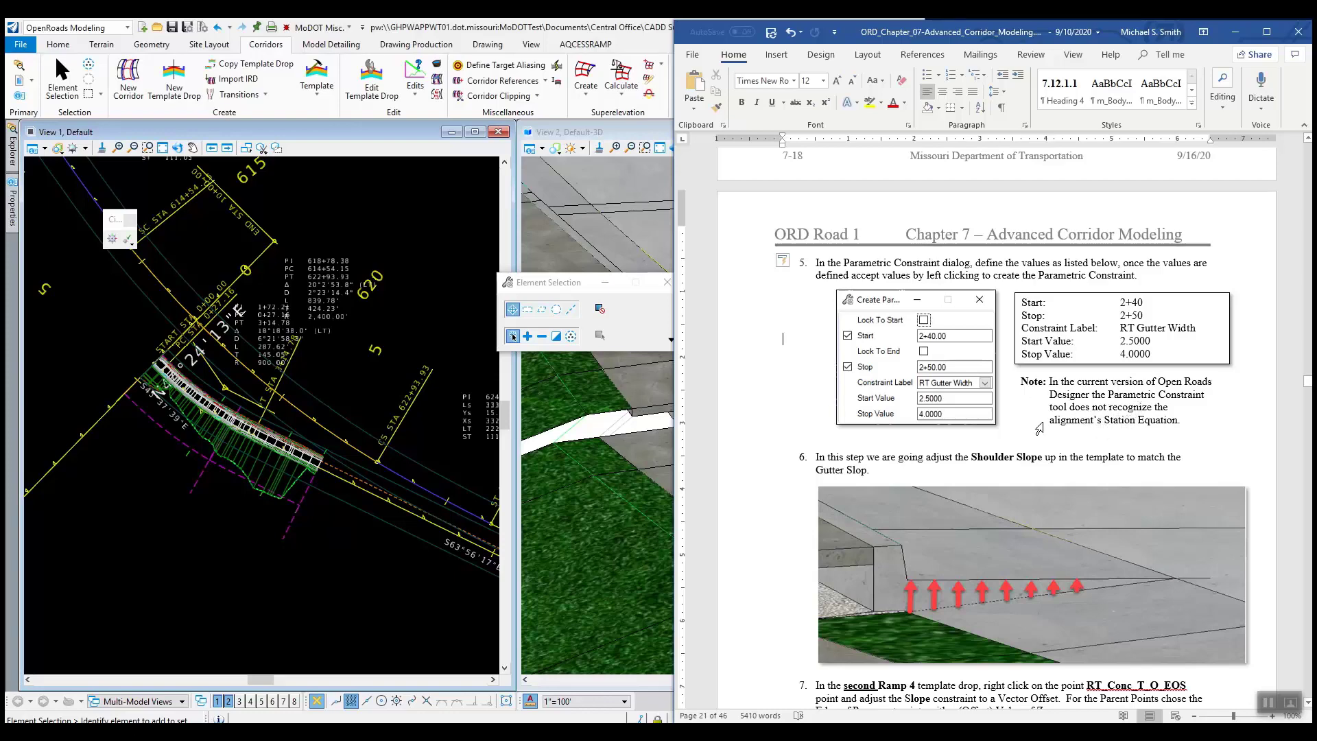
pyautogui.scroll(-1, 1049, 415)
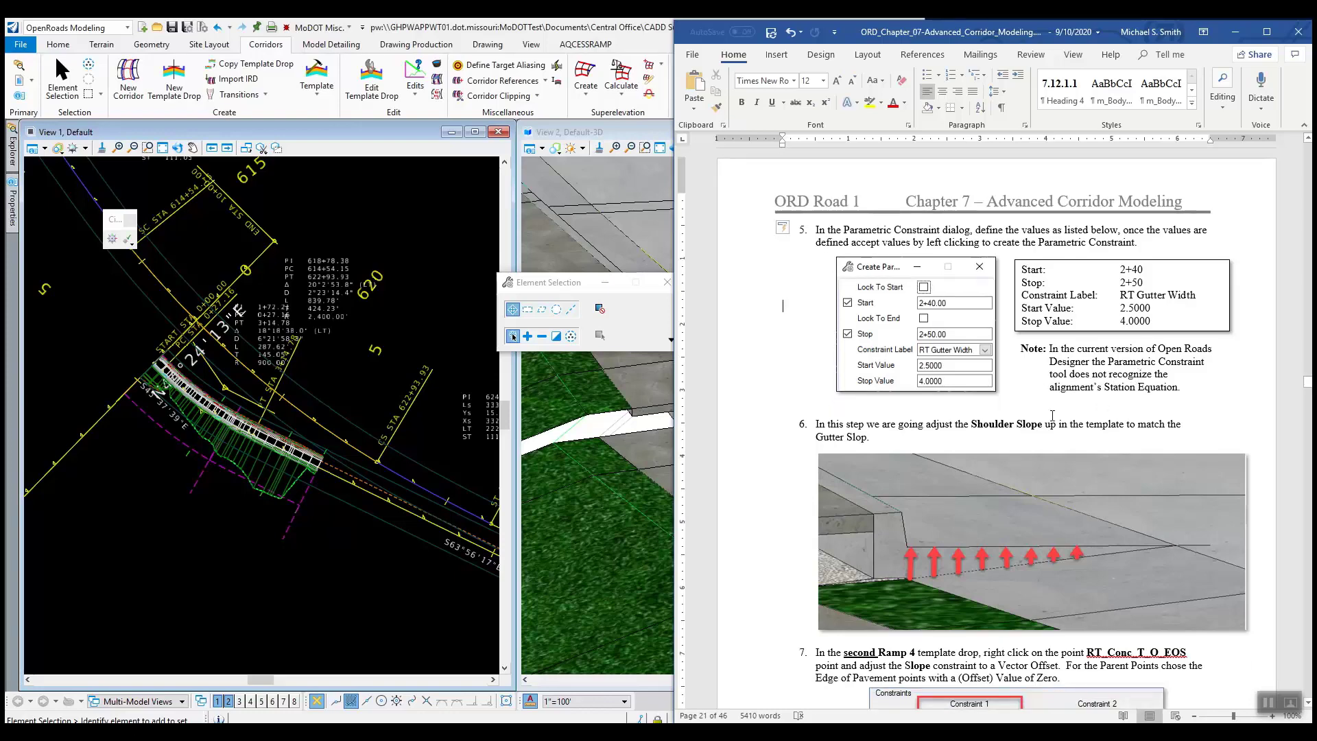
pyautogui.scroll(-1, 1029, 410)
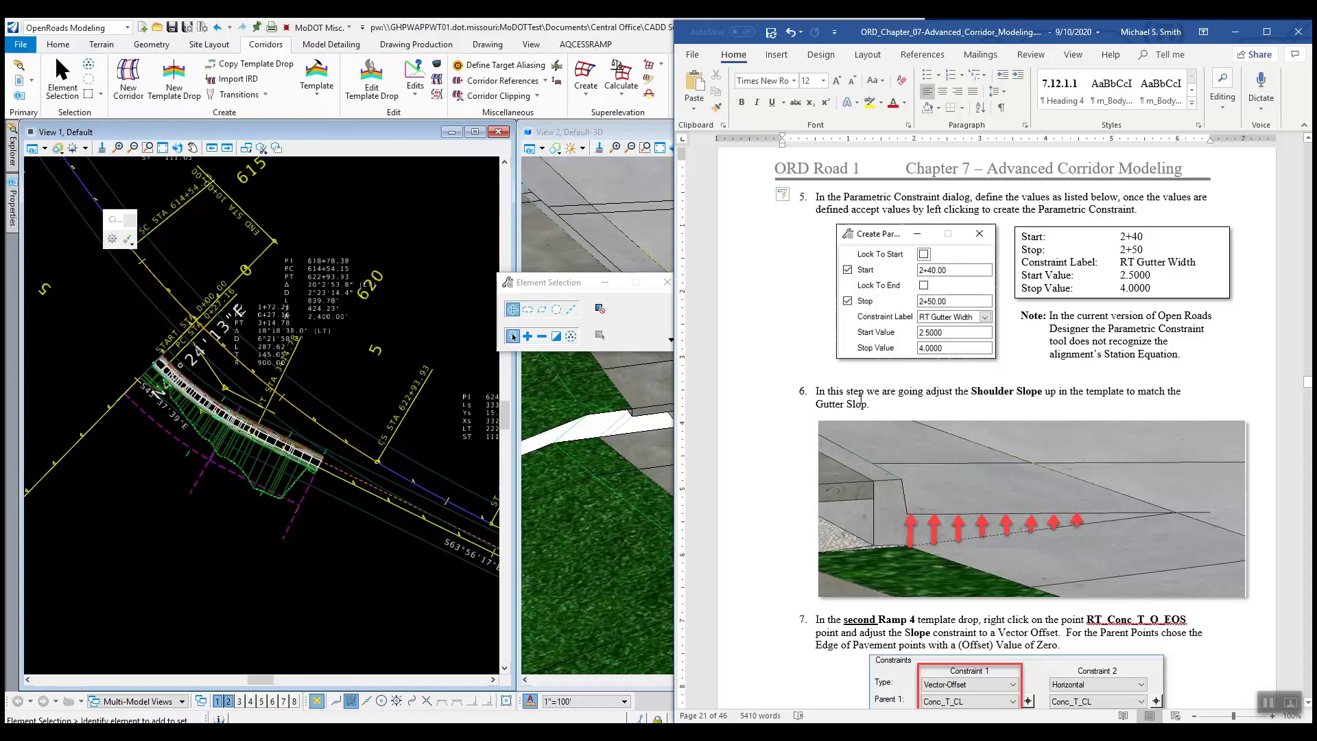
pyautogui.scroll(-1, 873, 394)
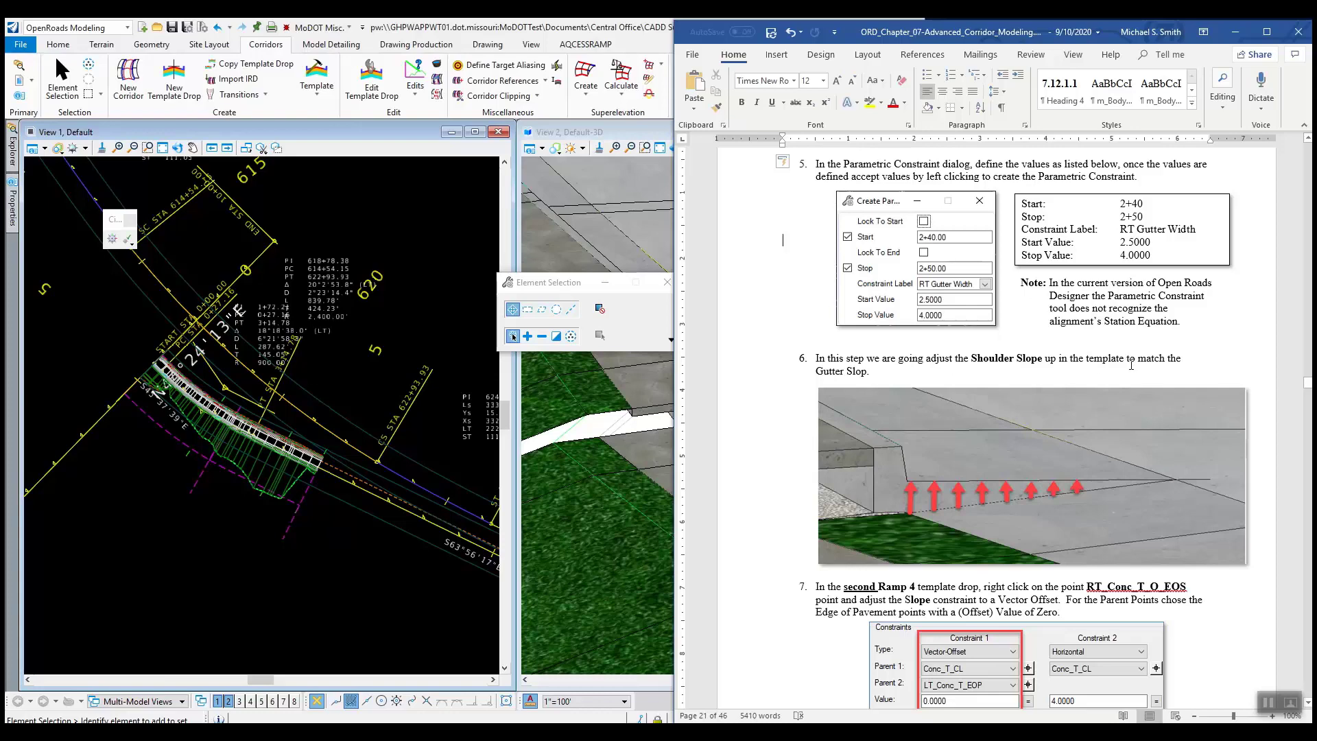
# Correct "Gutter Slop" to "Gutter Slope" in instruction 6 of the training document
pyautogui.click(866, 372)
pyautogui.write('e')
pyautogui.scroll(-3, 1022, 411)
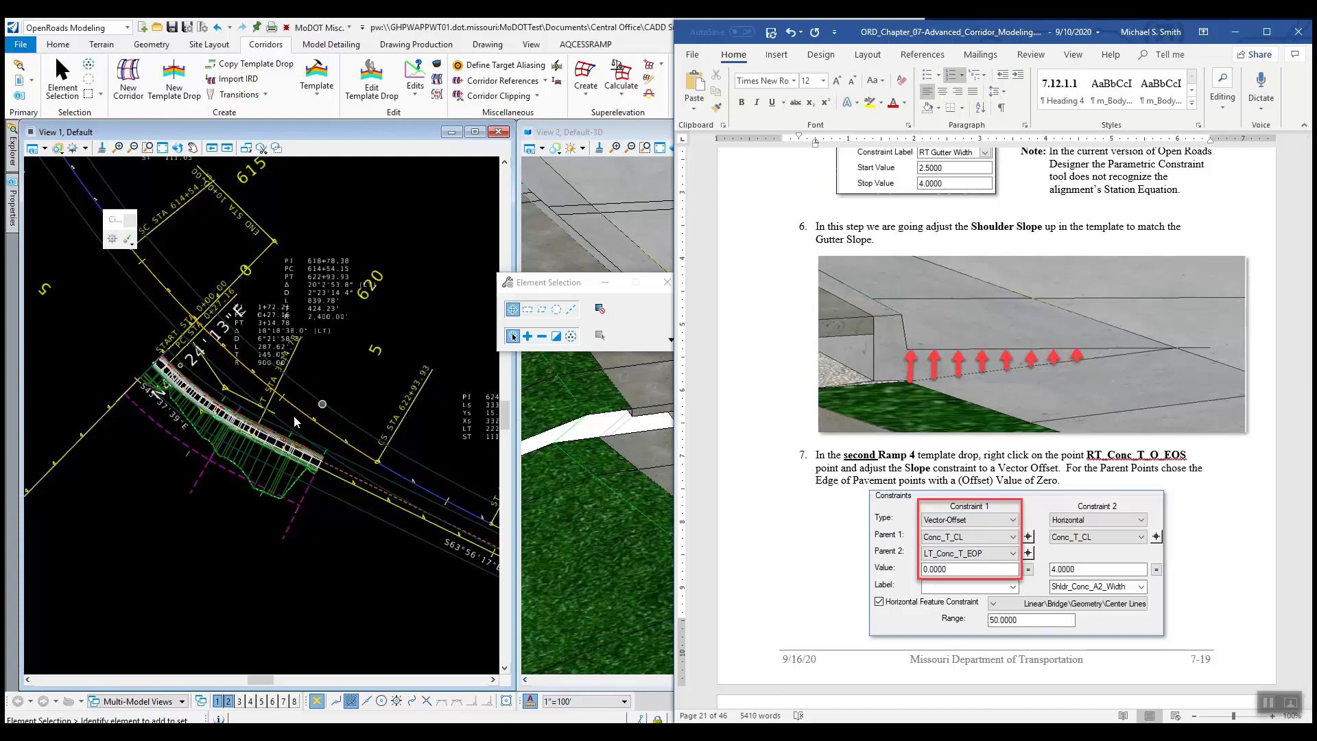
# Open the second Ramp 4 template drop, starting at station 2+50, for editing and check the training document for the point to change
pyautogui.click(229, 520)
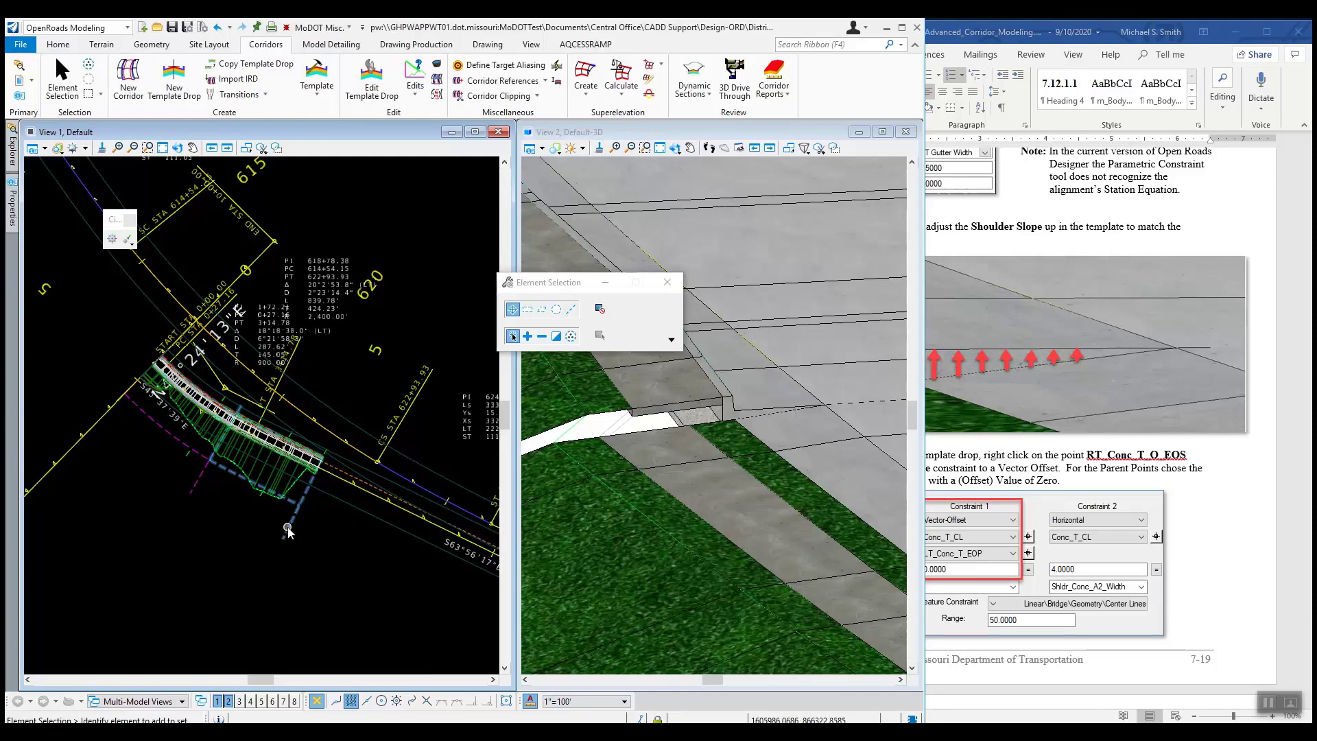
pyautogui.moveTo(288, 532)
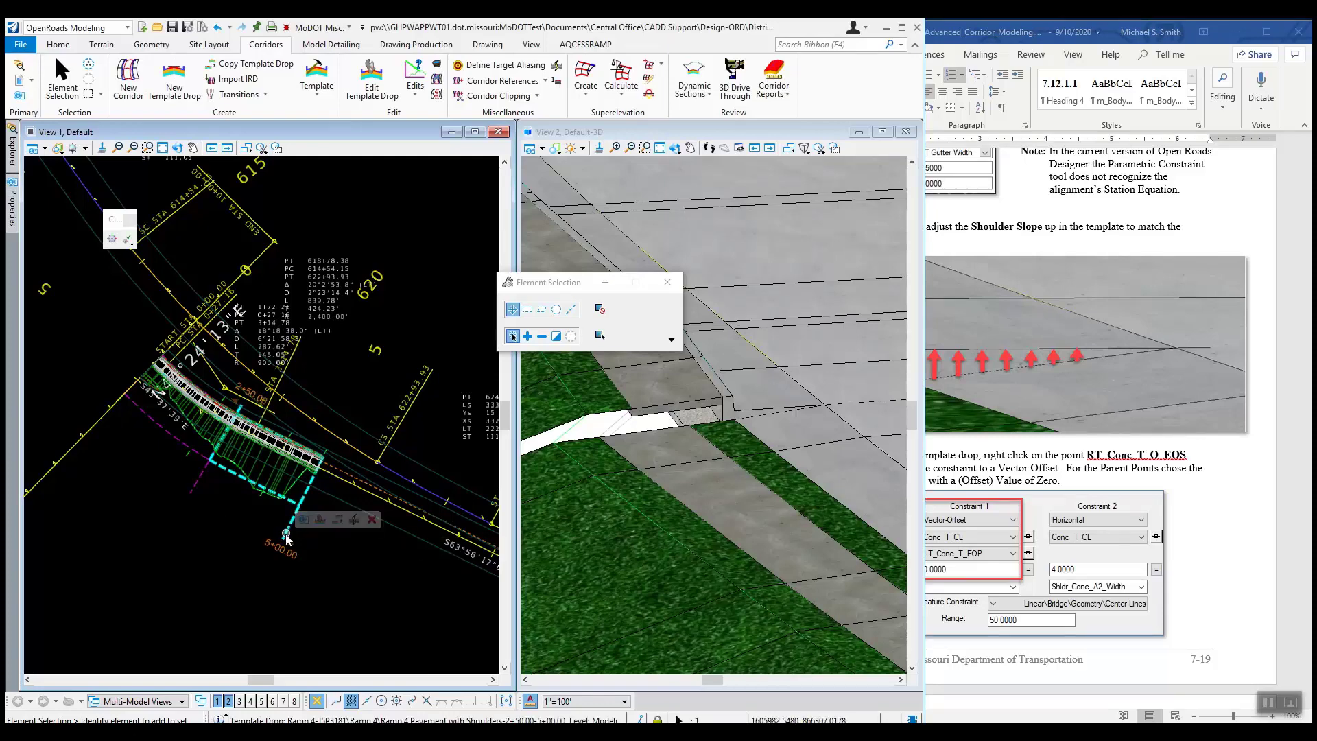
pyautogui.click(321, 521)
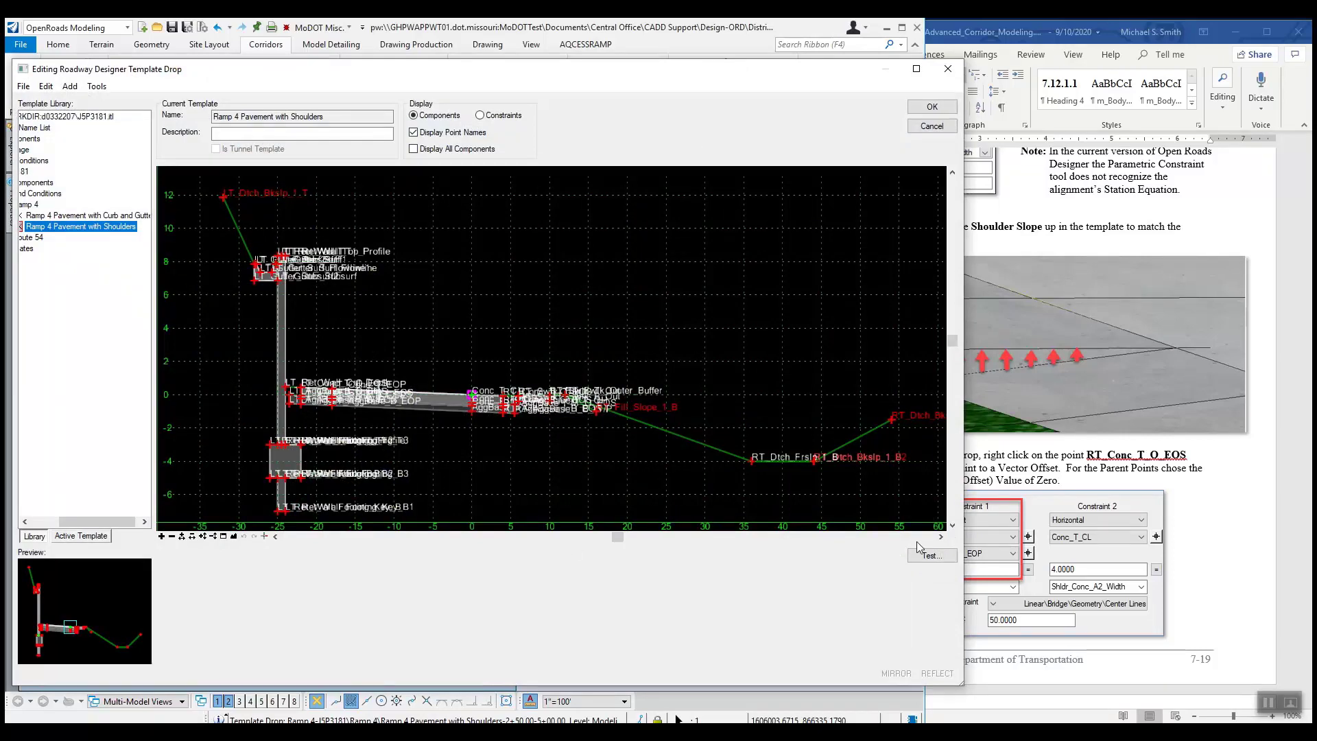
pyautogui.click(1066, 501)
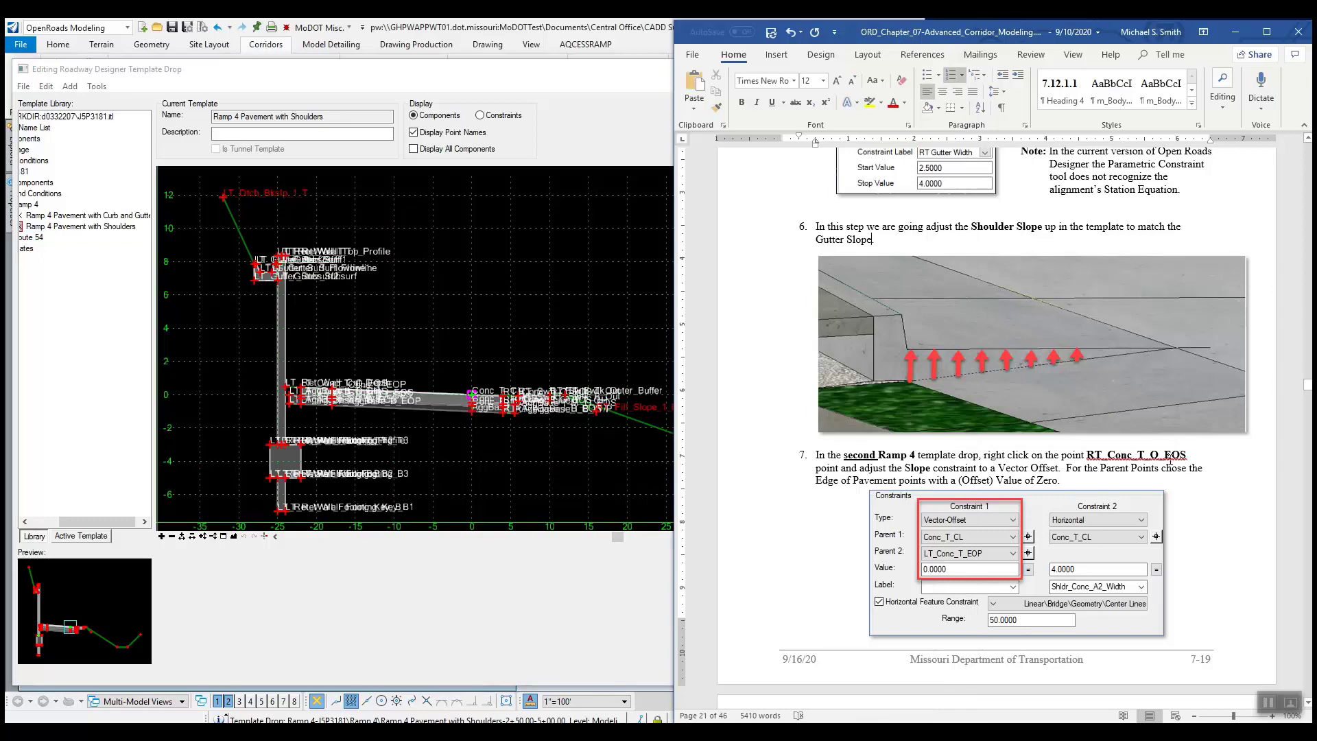
pyautogui.click(555, 157)
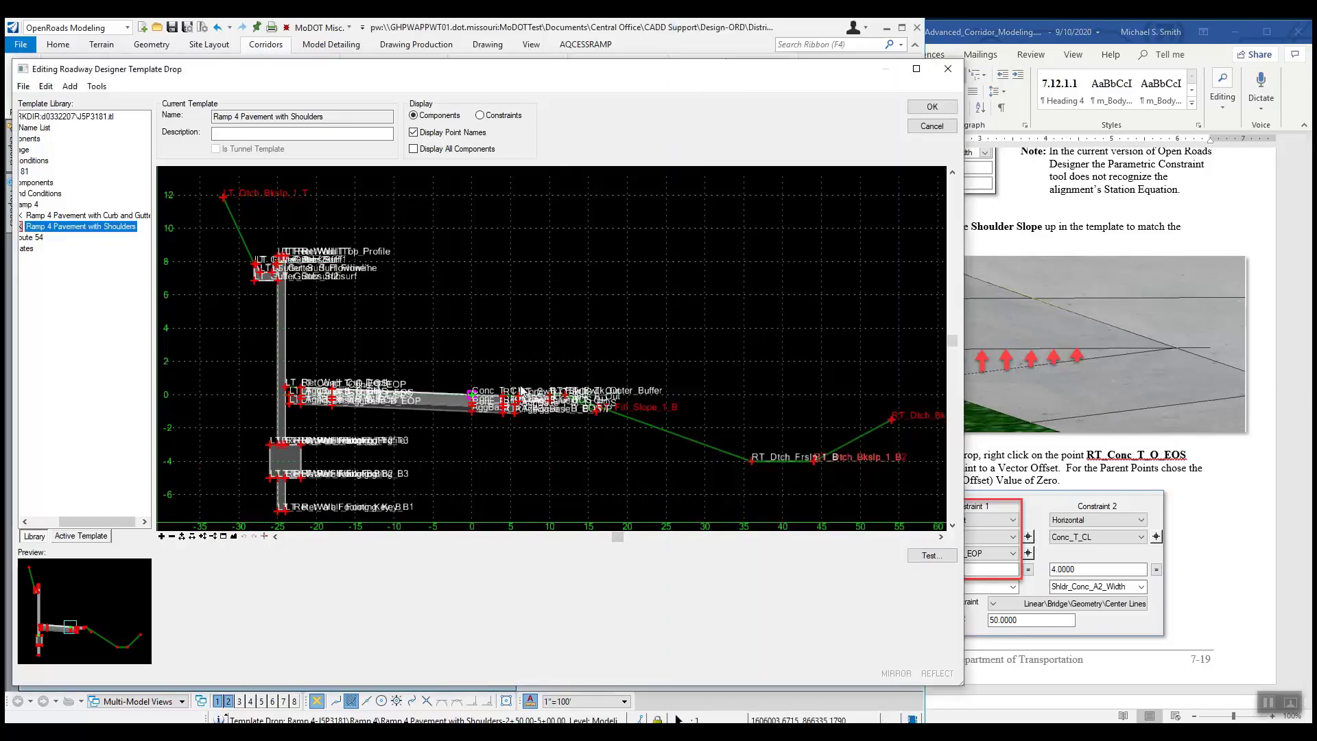
# Open the properties of the point RT_Conc_T_O_EOS in the Ramp 4 Pavement with Shoulders template
pyautogui.scroll(3, 536, 396)
pyautogui.scroll(2, 536, 398)
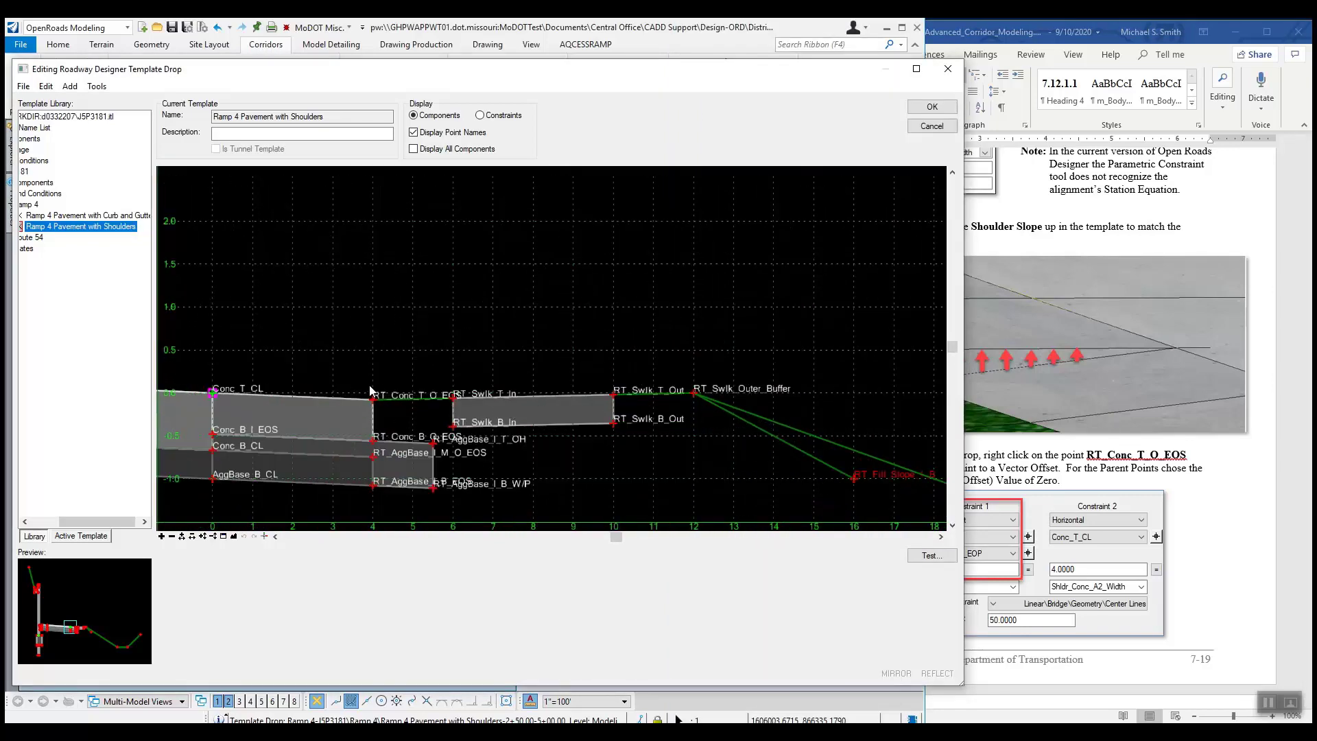
pyautogui.scroll(2, 419, 382)
pyautogui.scroll(2, 510, 385)
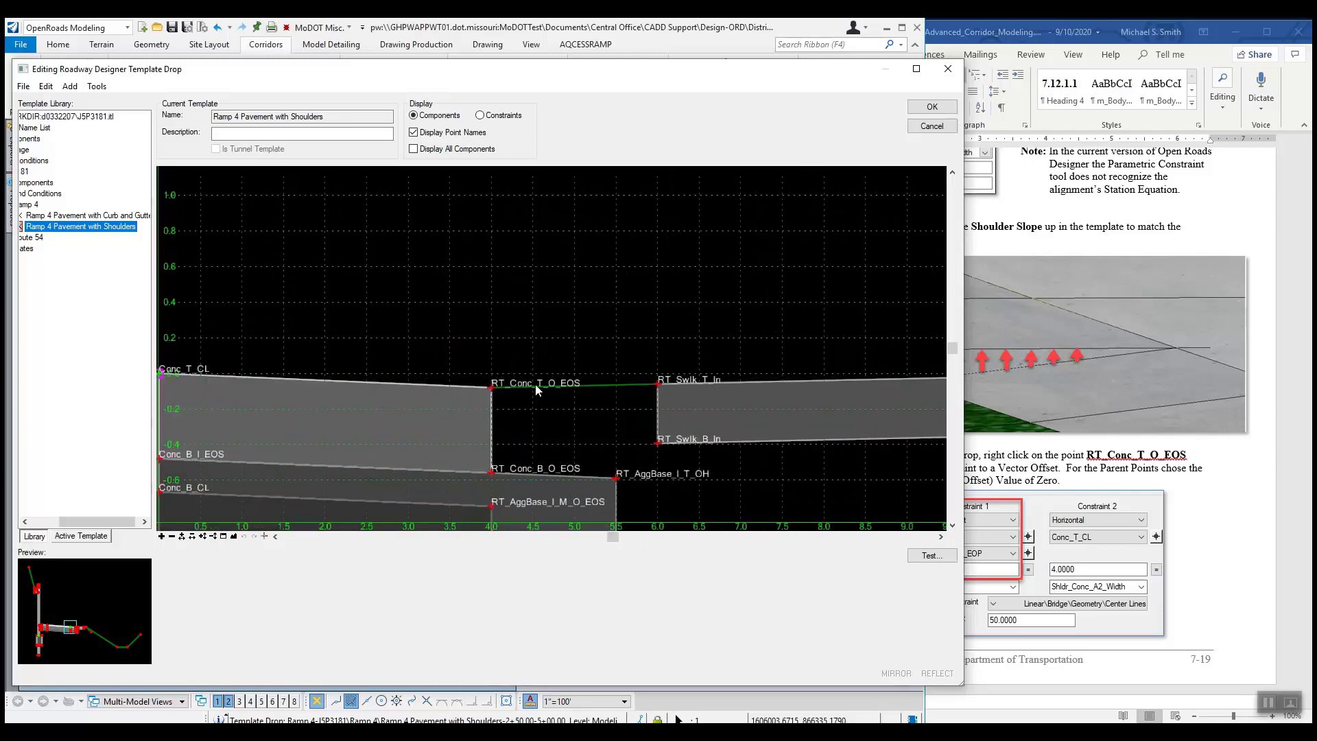
pyautogui.moveTo(563, 388)
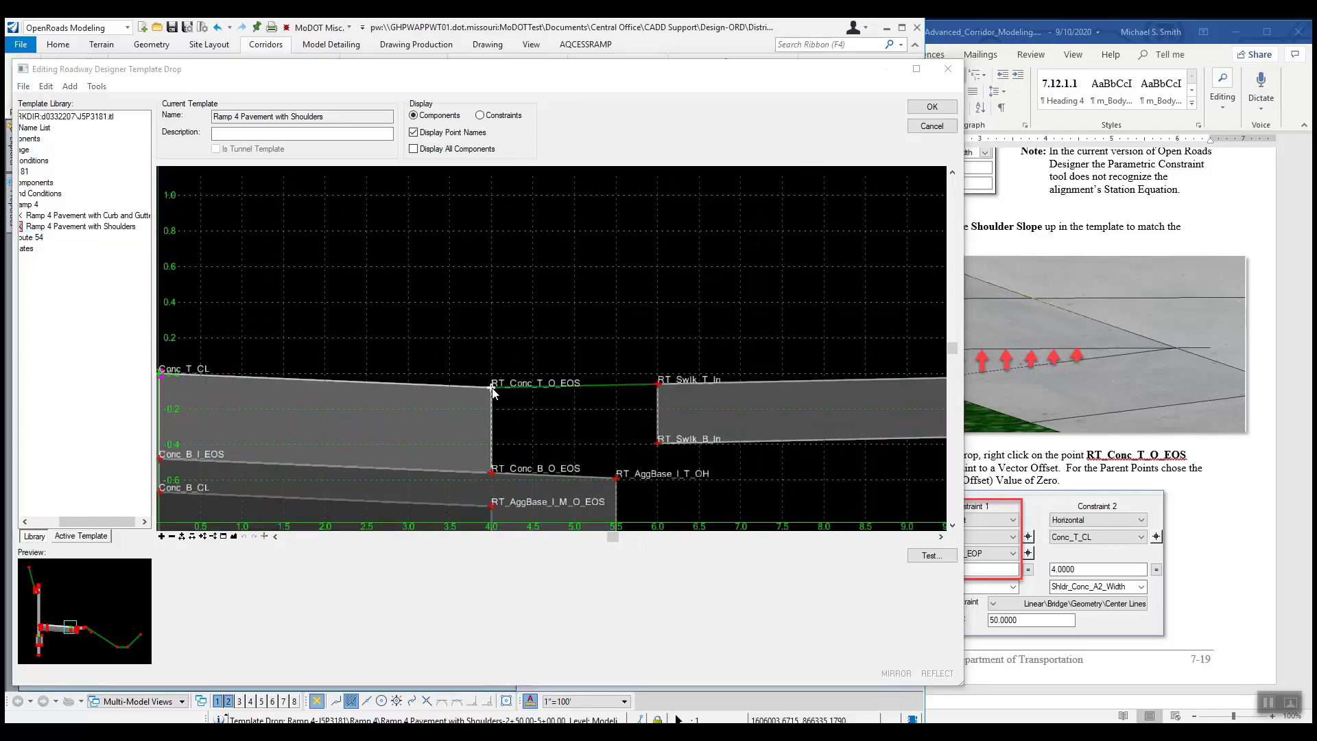
pyautogui.doubleClick(492, 388)
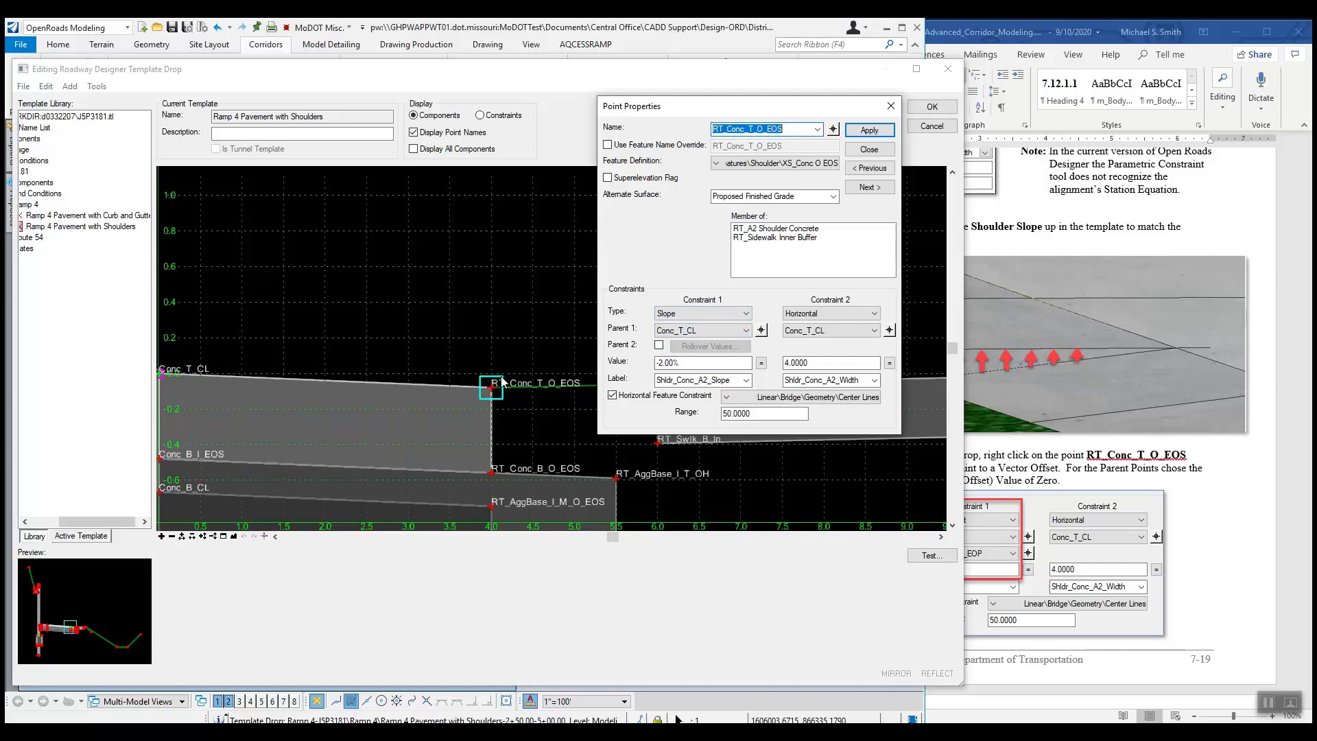
# Change the Slope constraint of RT_Conc_T_O_EOS to the Vector-Offset type
pyautogui.scroll(-2, 421, 371)
pyautogui.scroll(-2, 432, 376)
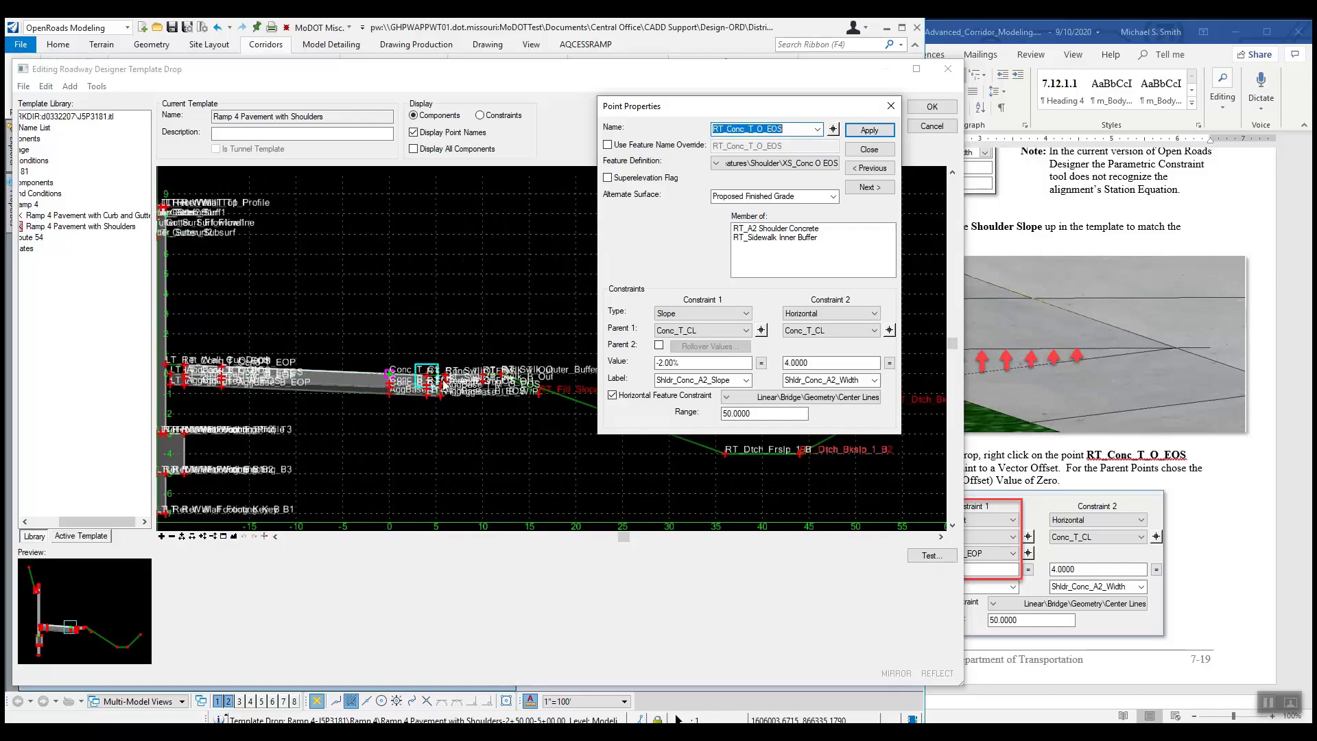
pyautogui.scroll(4, 427, 383)
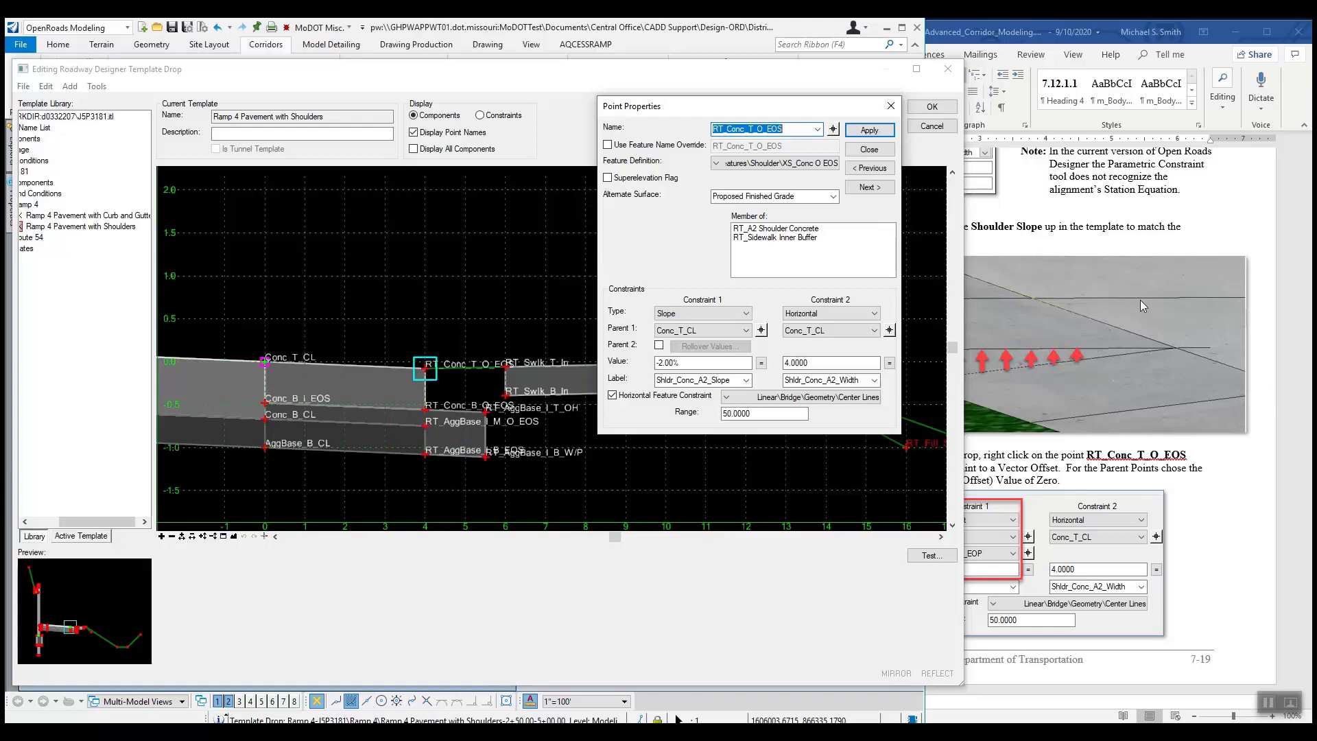
pyautogui.click(738, 313)
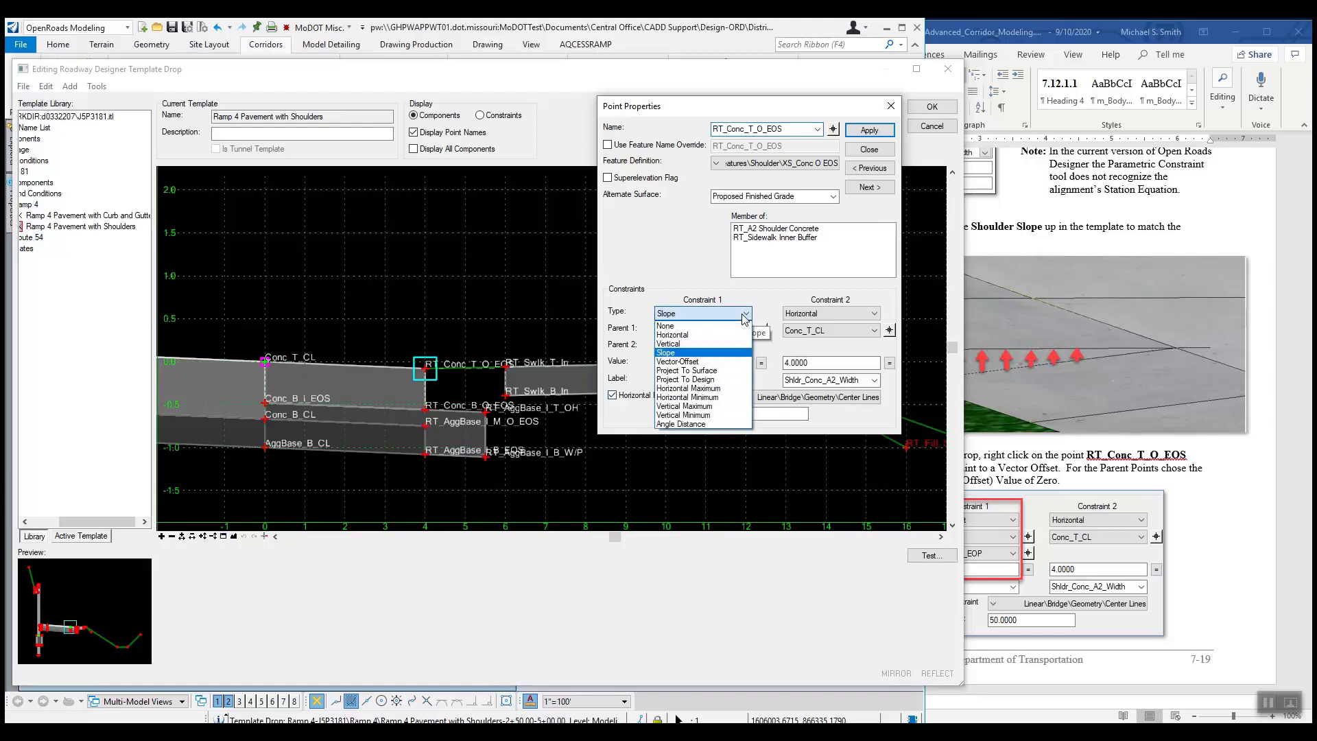
pyautogui.click(711, 360)
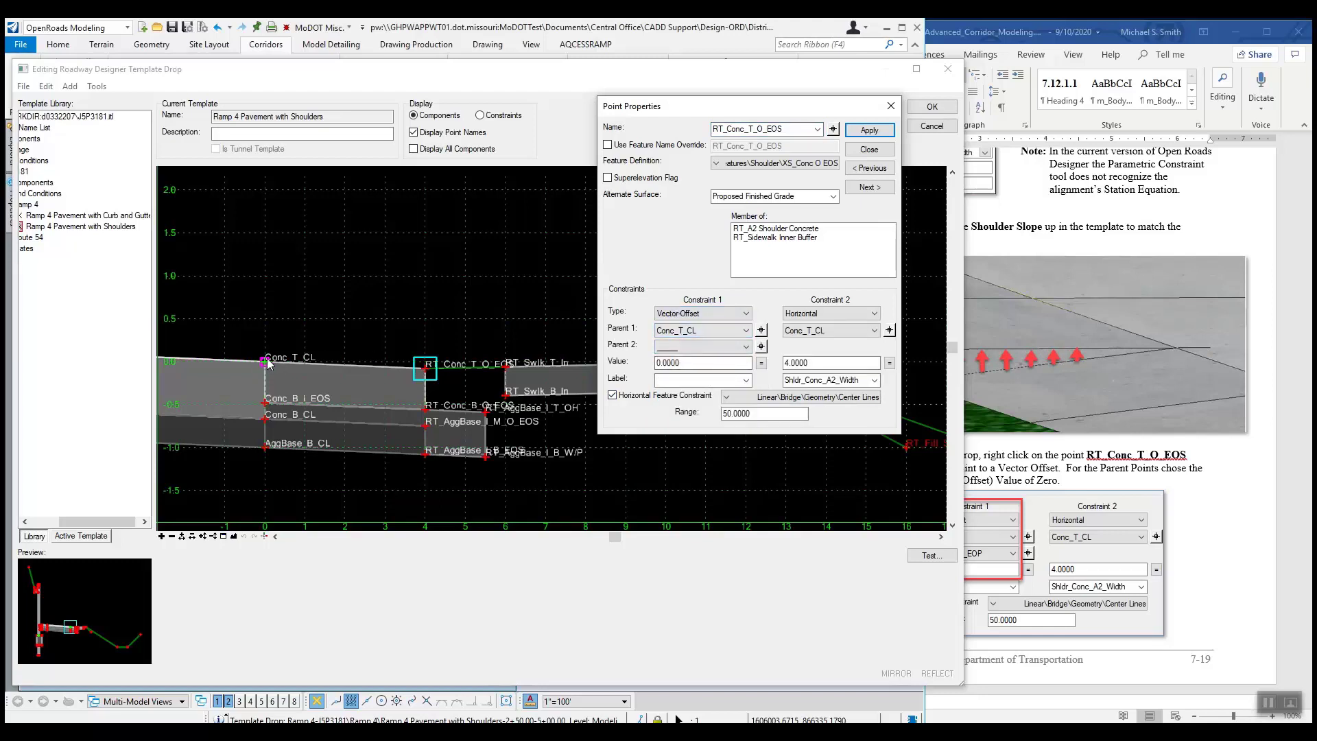
# Pick the pavement edge point LT_Conc_T_EOP in the template as Parent 2 of the Vector-Offset constraint
pyautogui.scroll(-2, 267, 357)
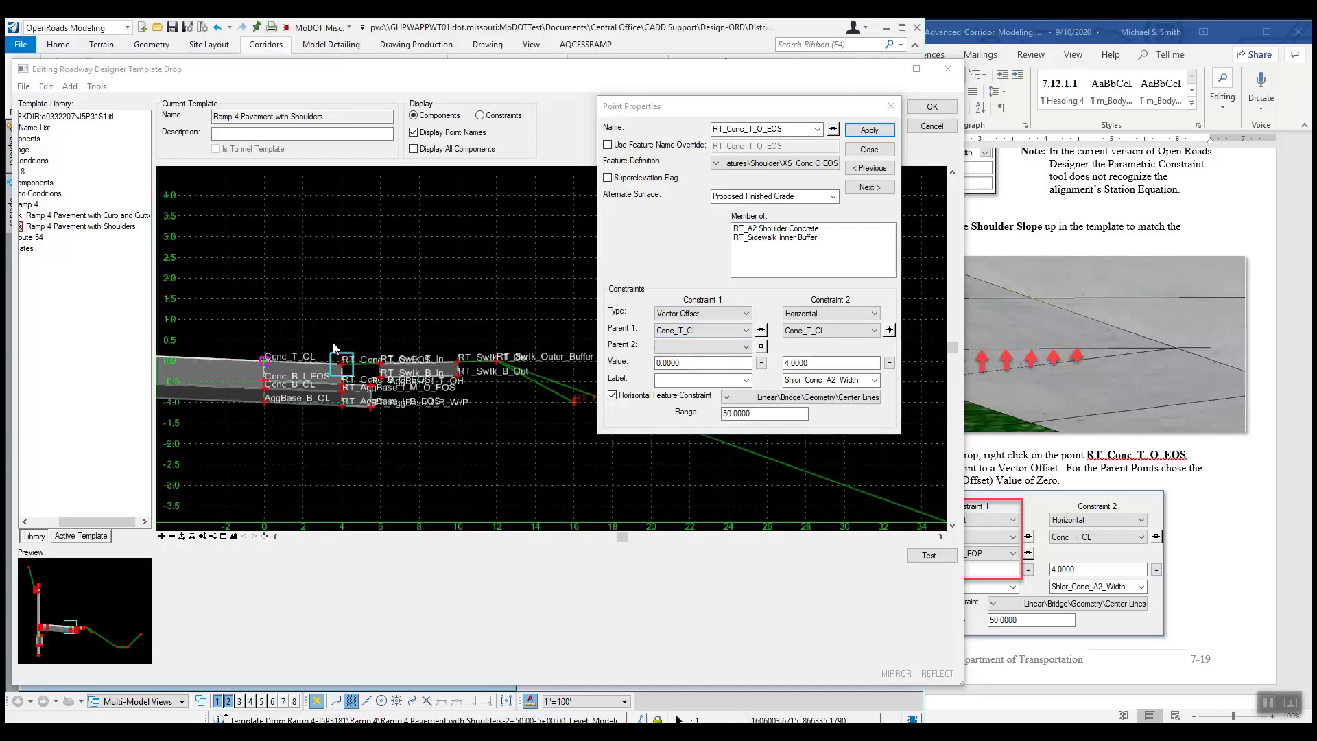
pyautogui.scroll(-3, 323, 346)
pyautogui.scroll(5, 200, 351)
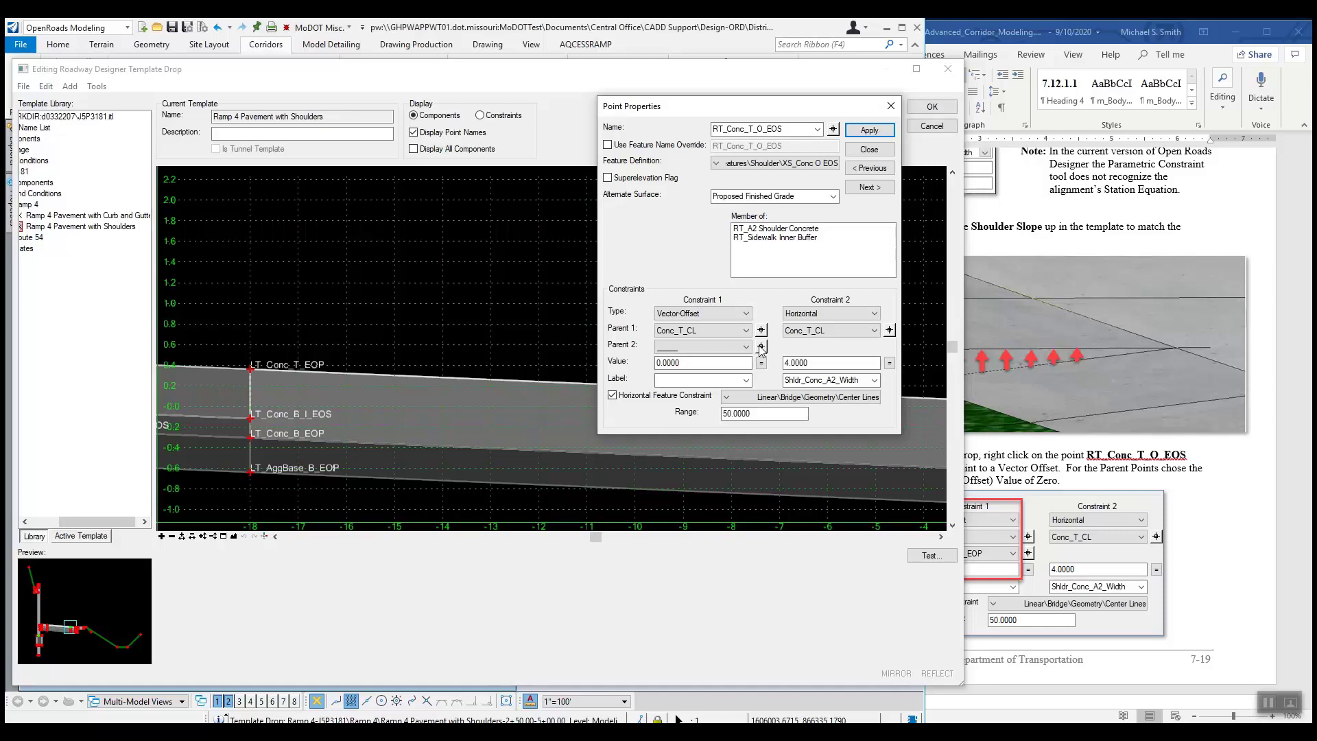
pyautogui.click(762, 346)
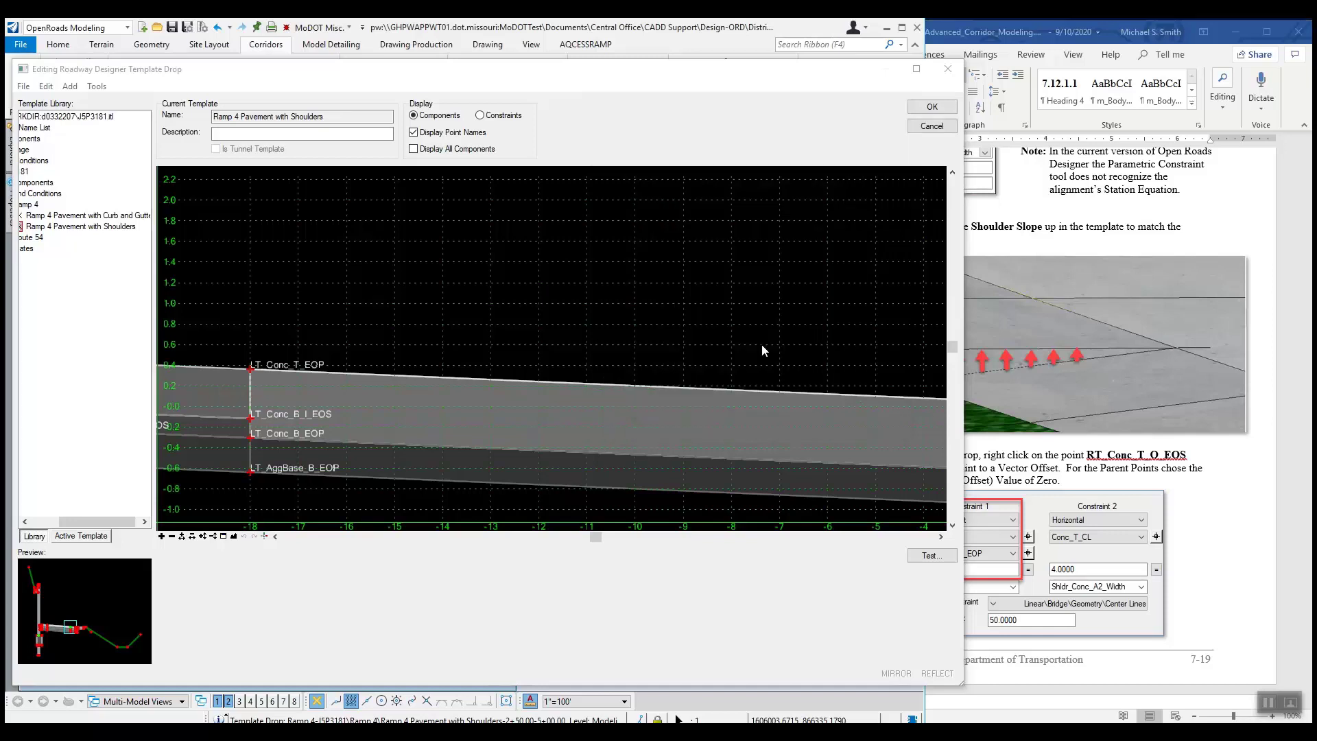
pyautogui.click(251, 369)
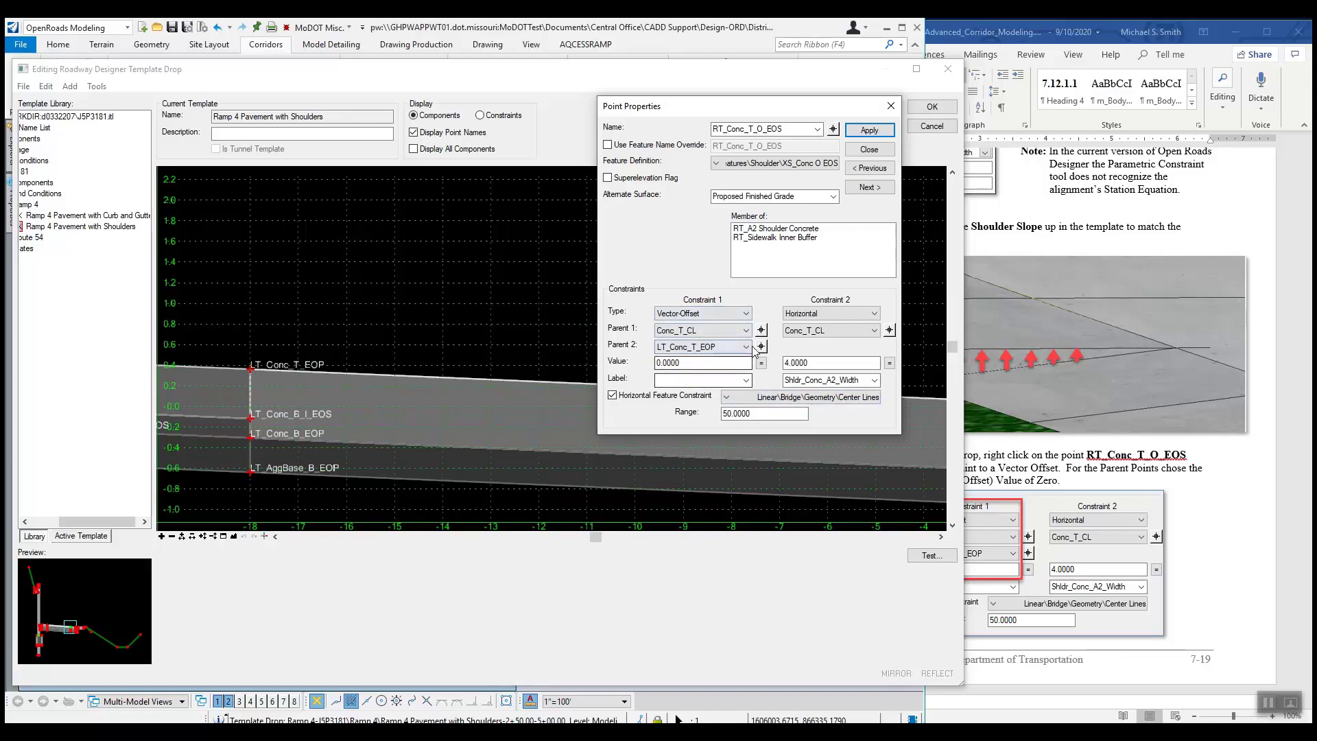
# Apply the new point constraint, close the point properties, and accept the edited template drop
pyautogui.click(872, 133)
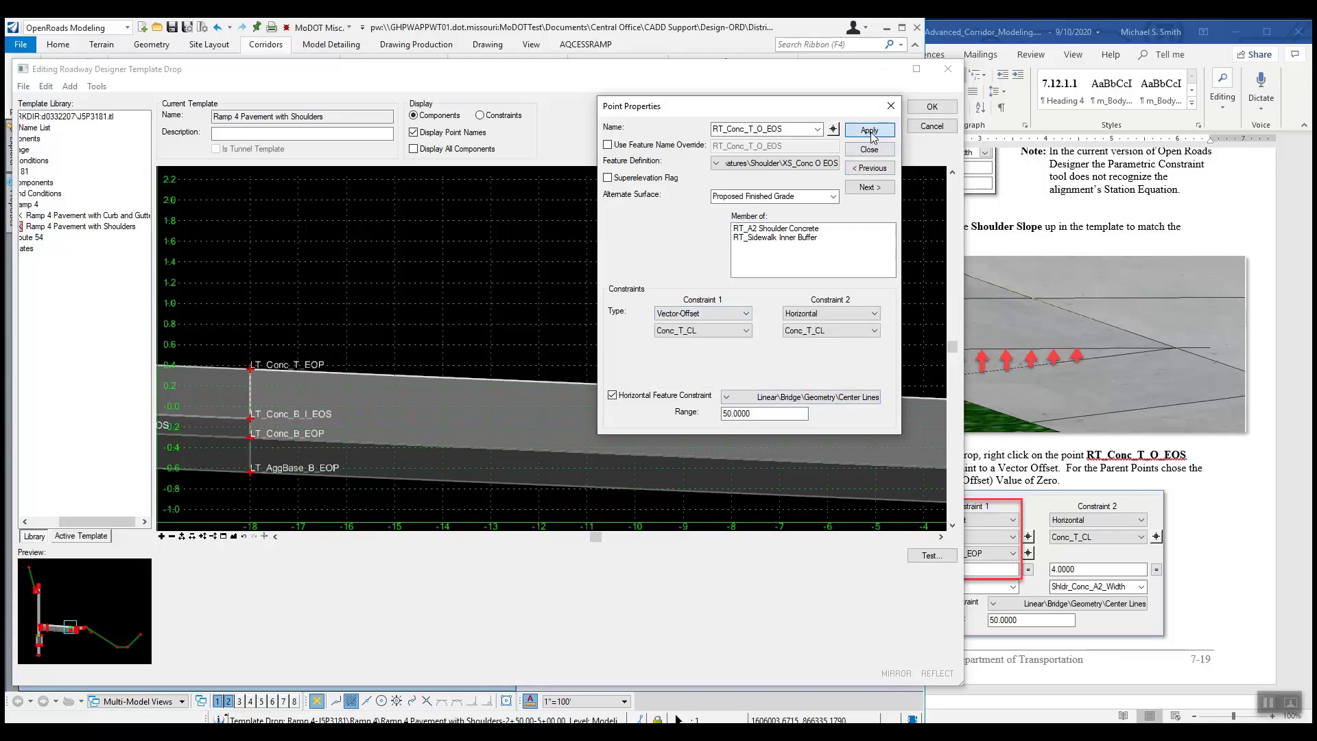
pyautogui.click(870, 149)
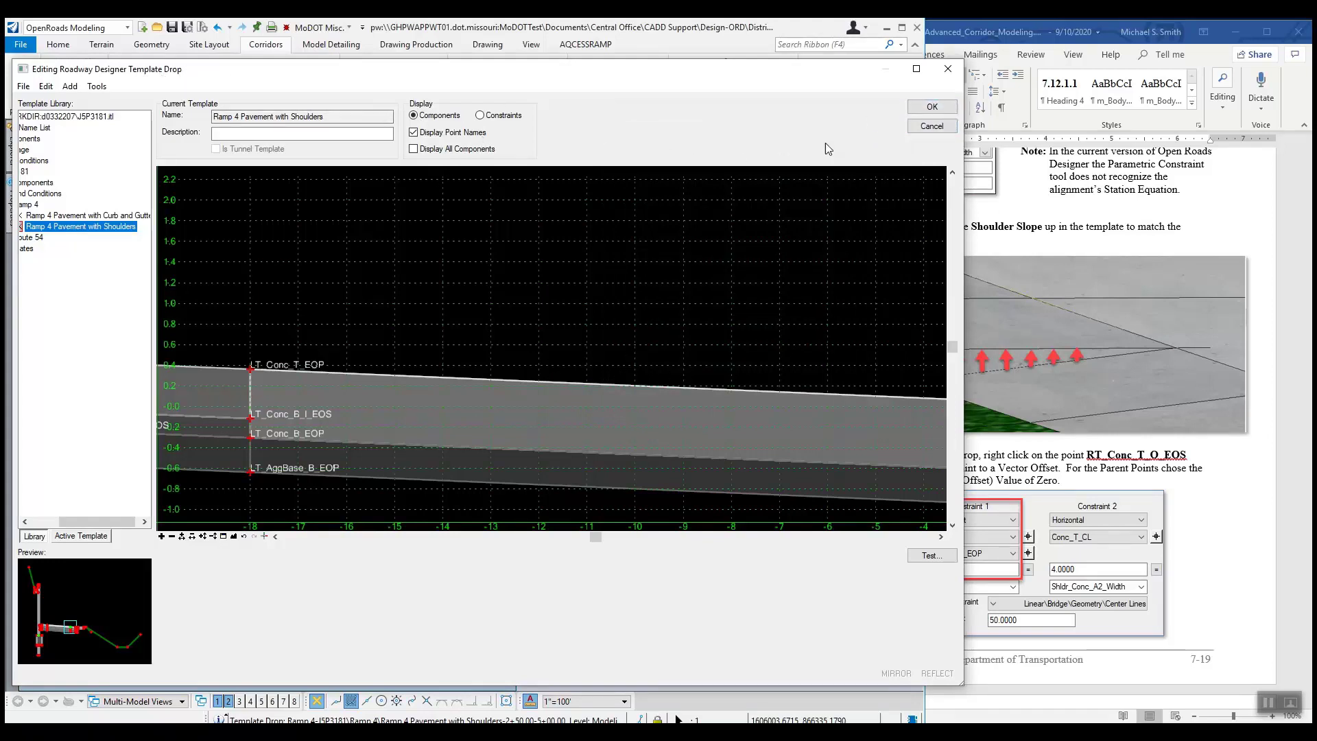
pyautogui.click(931, 109)
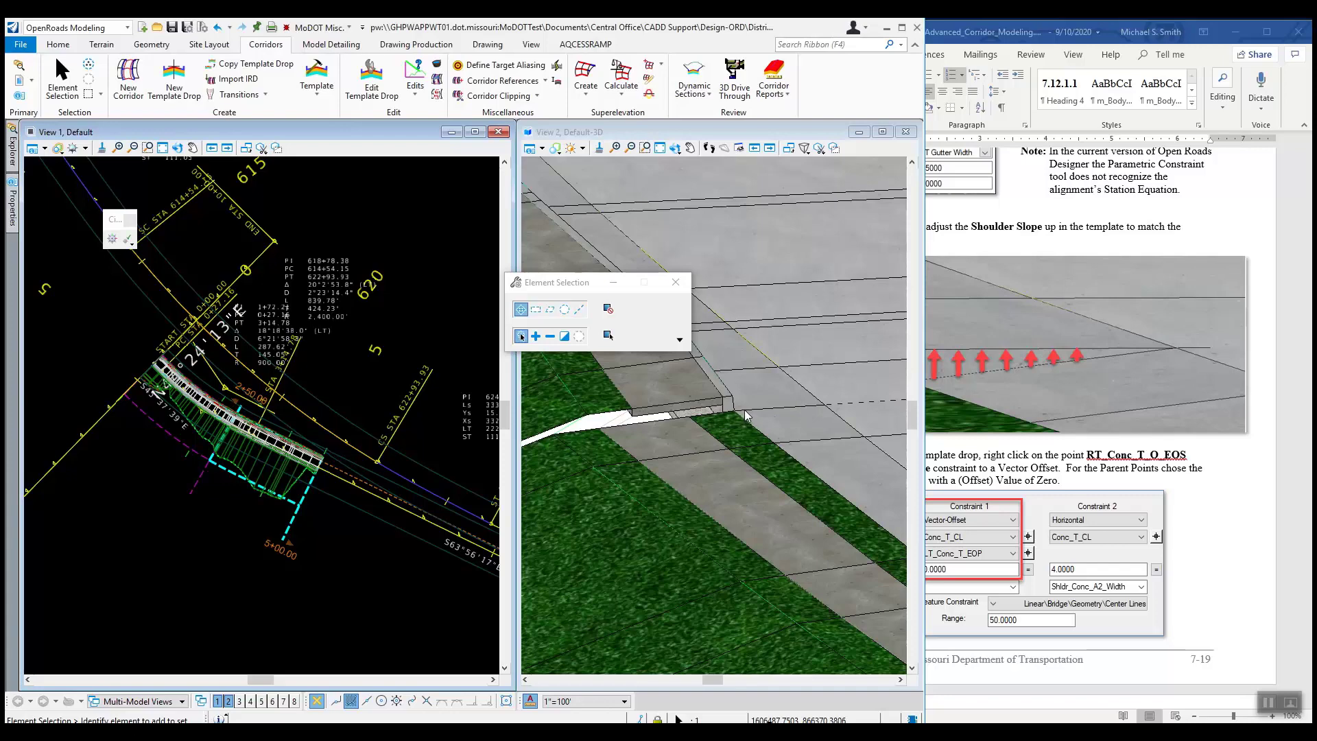
# Read the training document's instruction 8 on transitioning the sidewalk offset and compare it with the sidewalk in the 3D view
pyautogui.click(1083, 473)
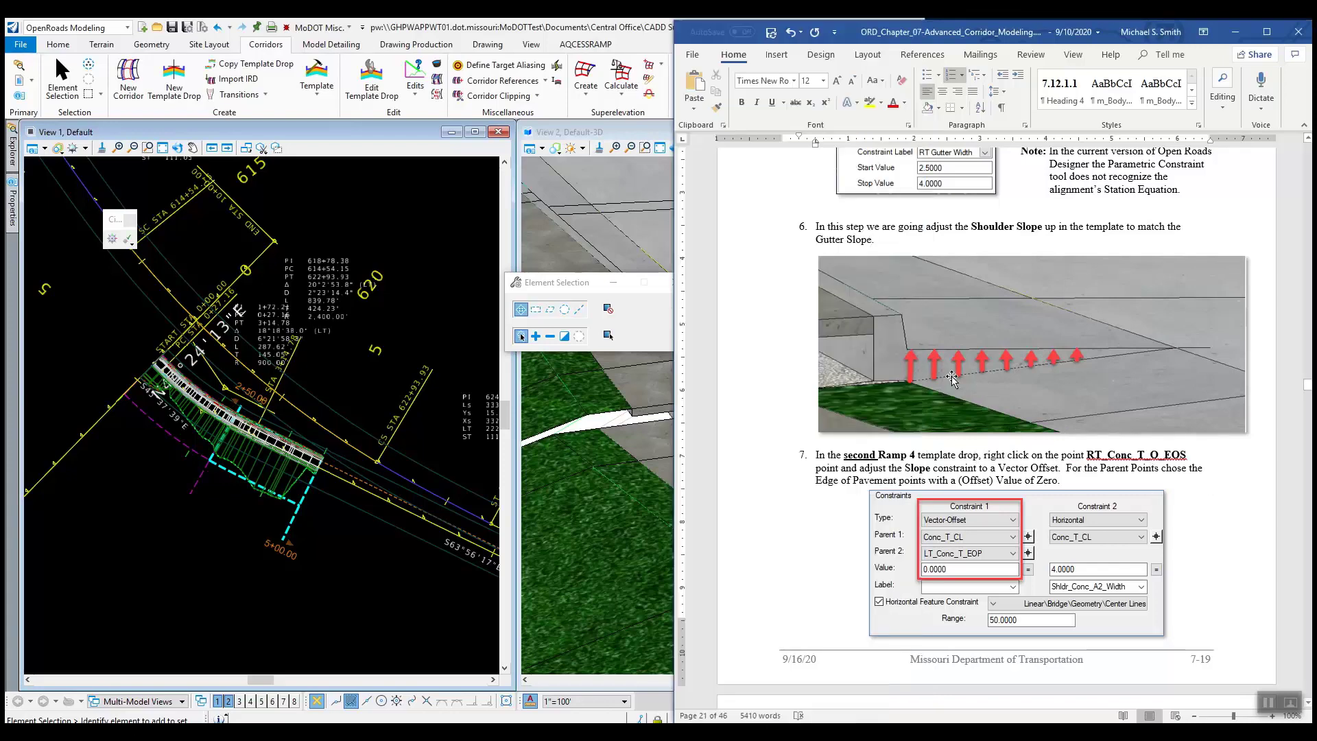
pyautogui.scroll(-6, 981, 468)
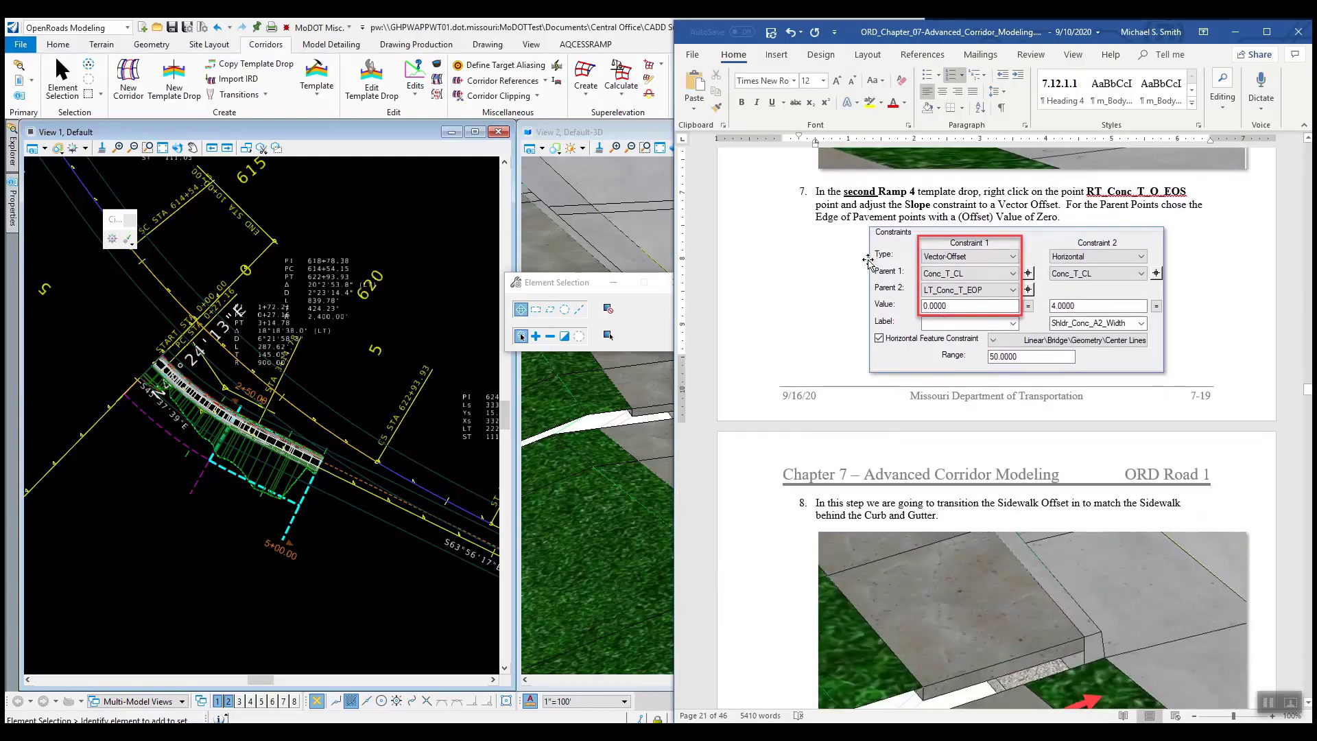
pyautogui.scroll(-7, 945, 329)
pyautogui.scroll(-1, 899, 358)
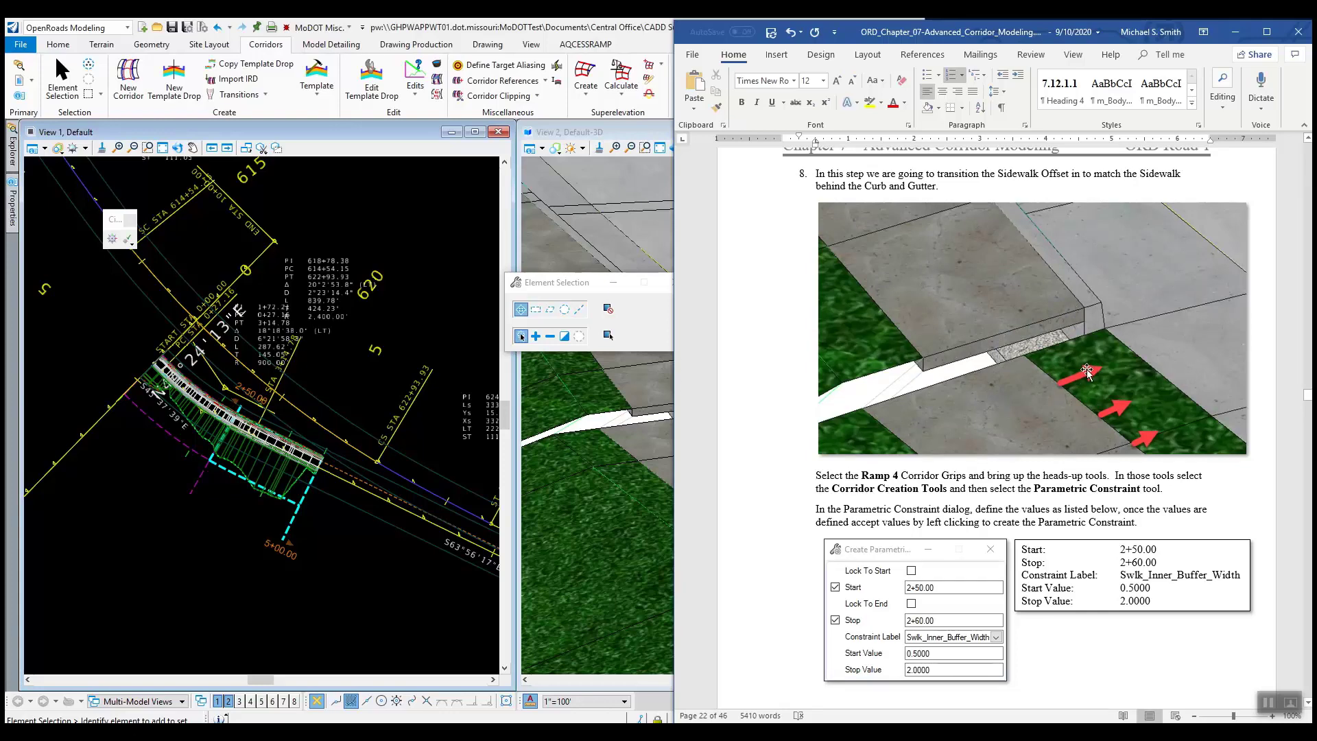
pyautogui.moveTo(669, 199); pyautogui.dragTo(924, 199)
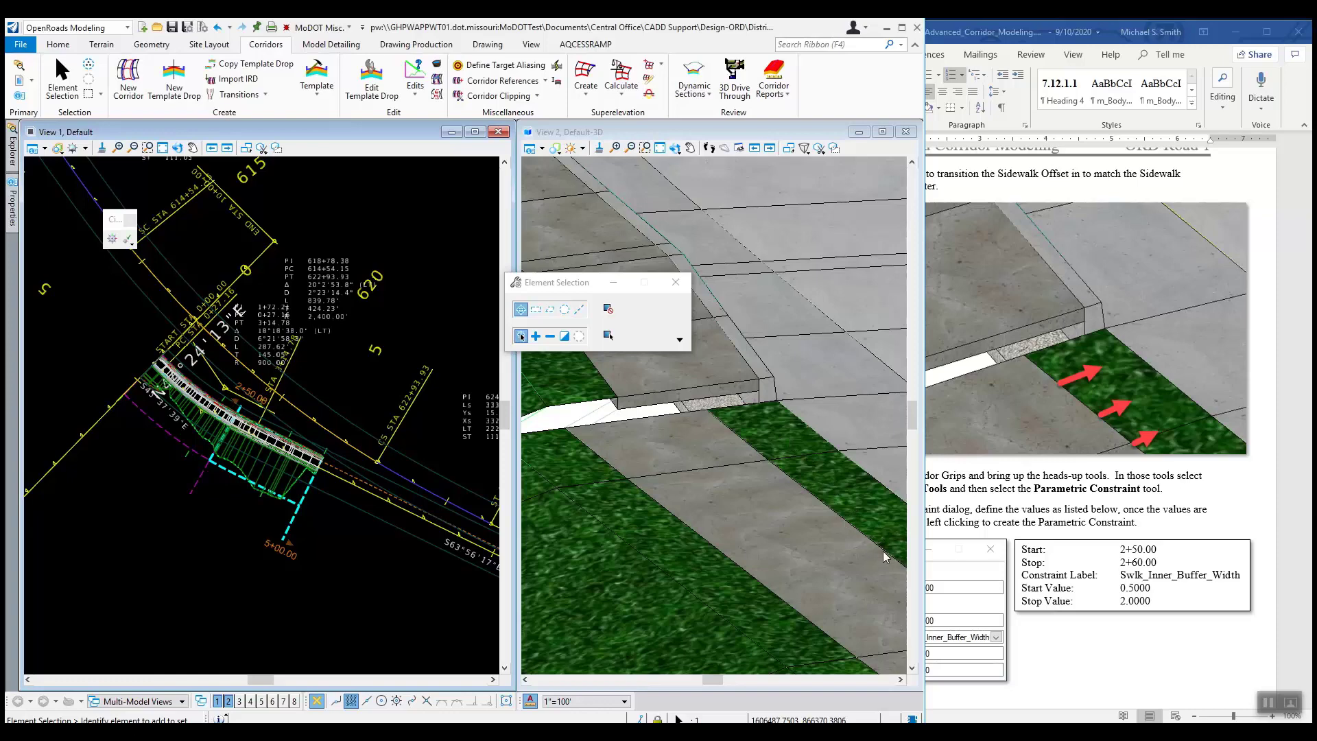
pyautogui.click(1216, 497)
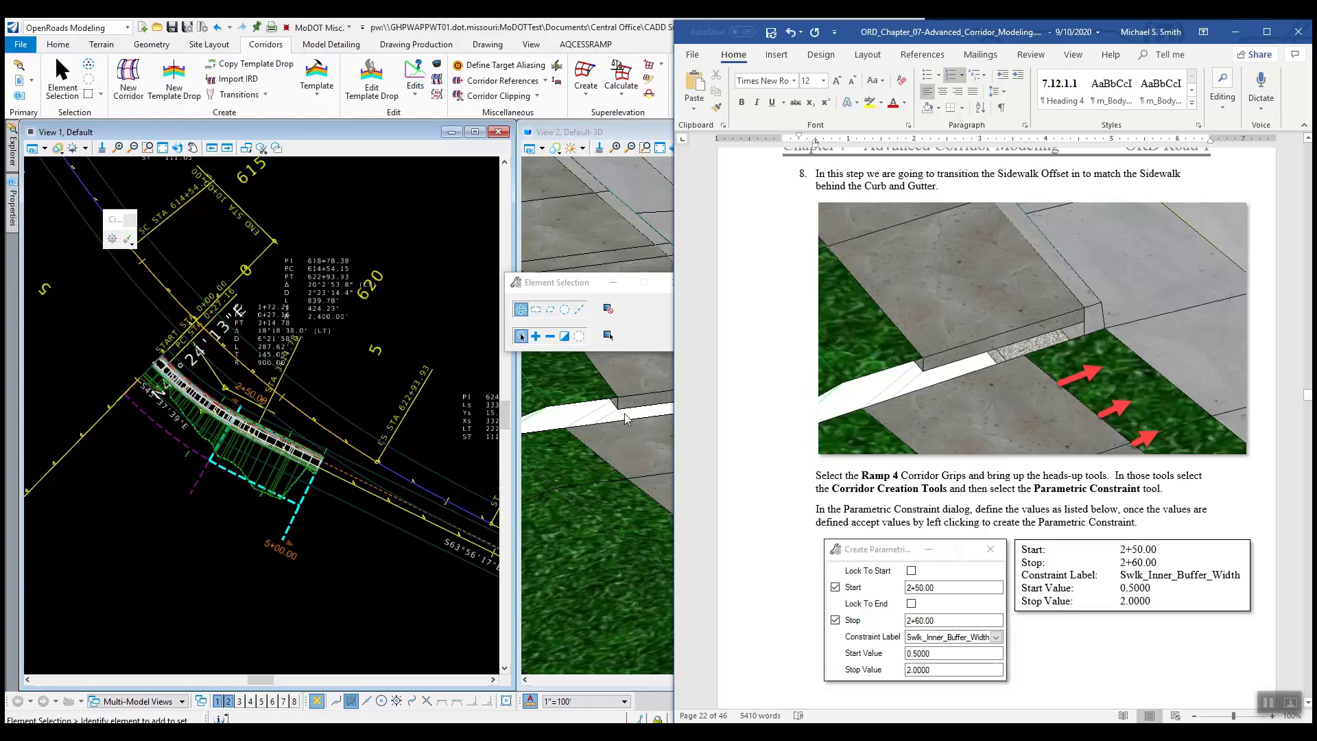
# Start a parametric constraint on the Ramp 4 corridor with start station 2+50.00 and stop station 2+60.00
pyautogui.click(352, 130)
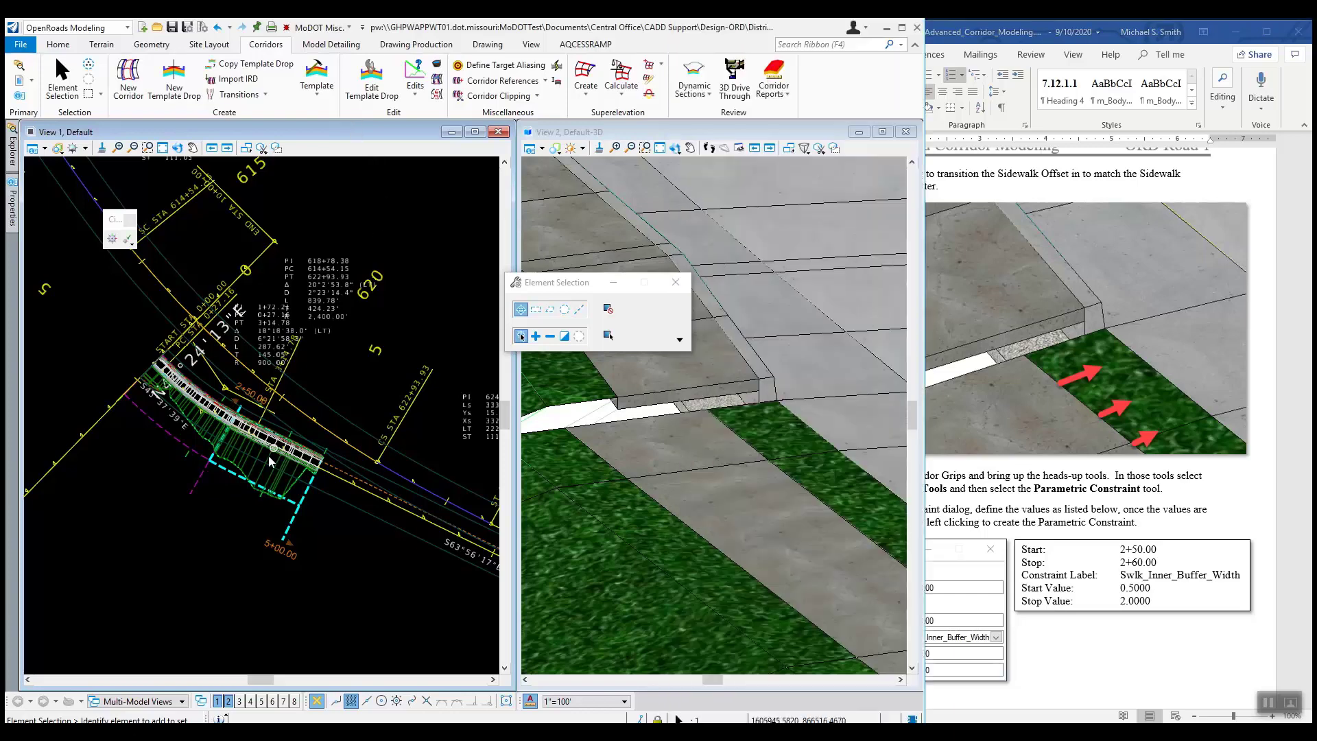
pyautogui.click(228, 498)
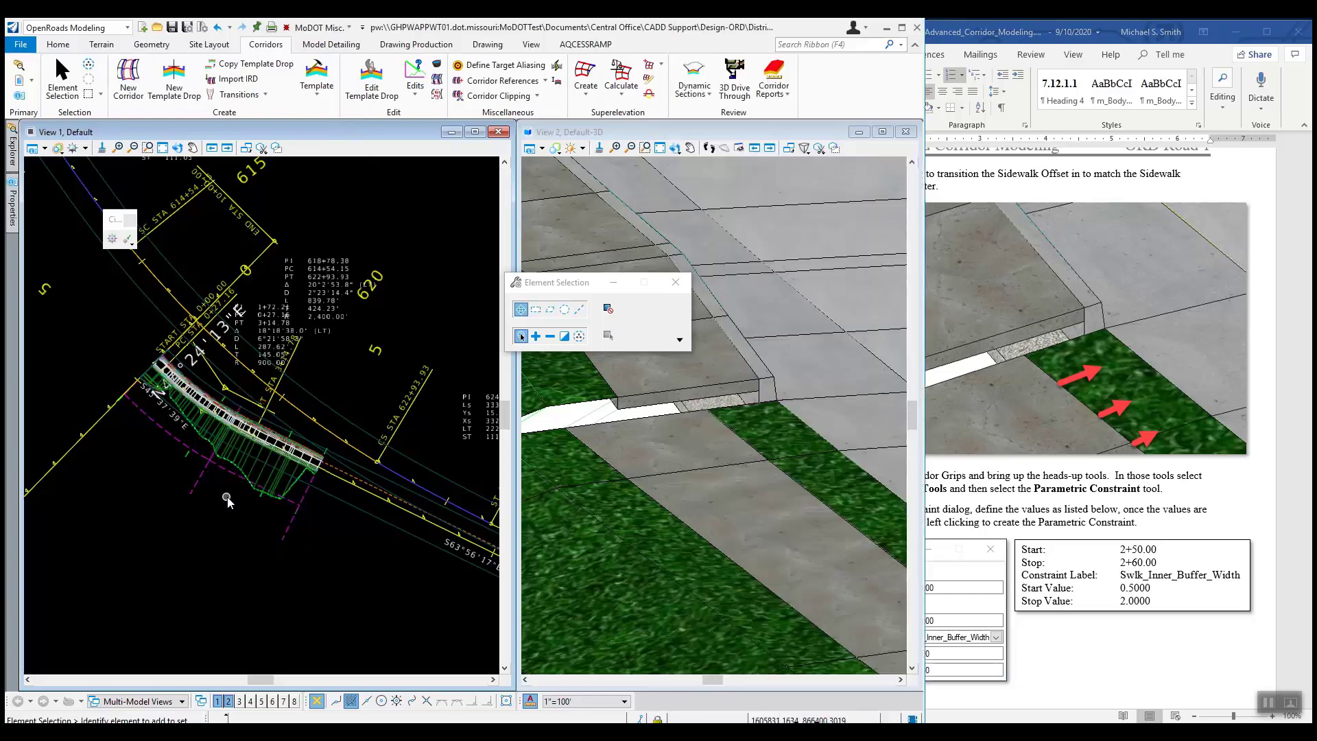
pyautogui.click(187, 459)
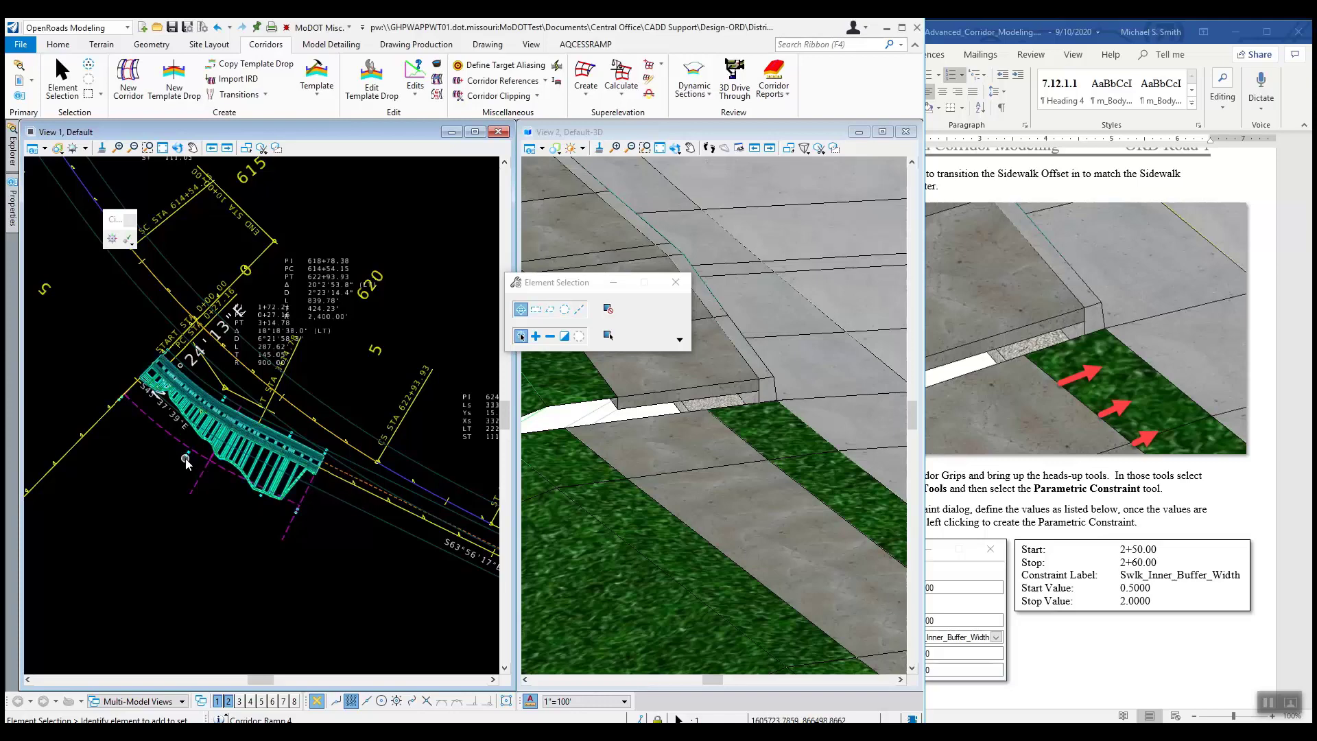
pyautogui.click(188, 461)
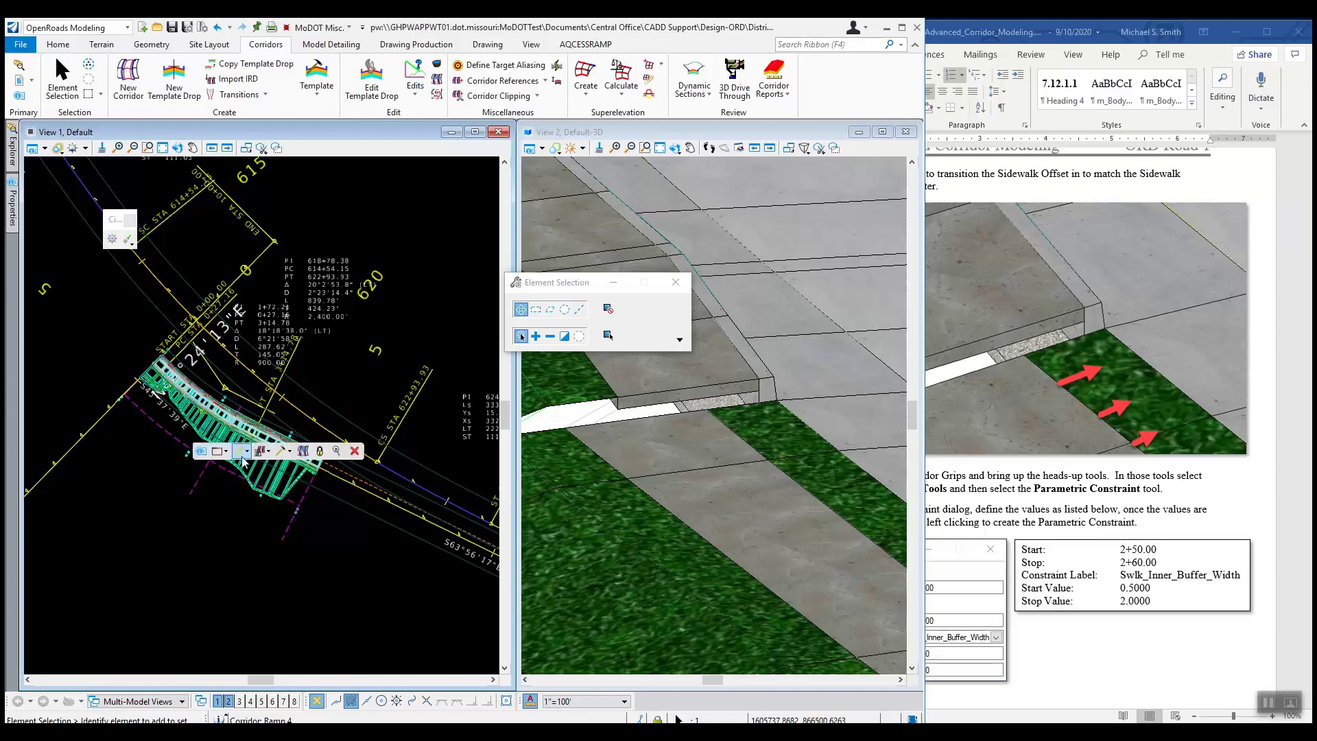
pyautogui.click(282, 453)
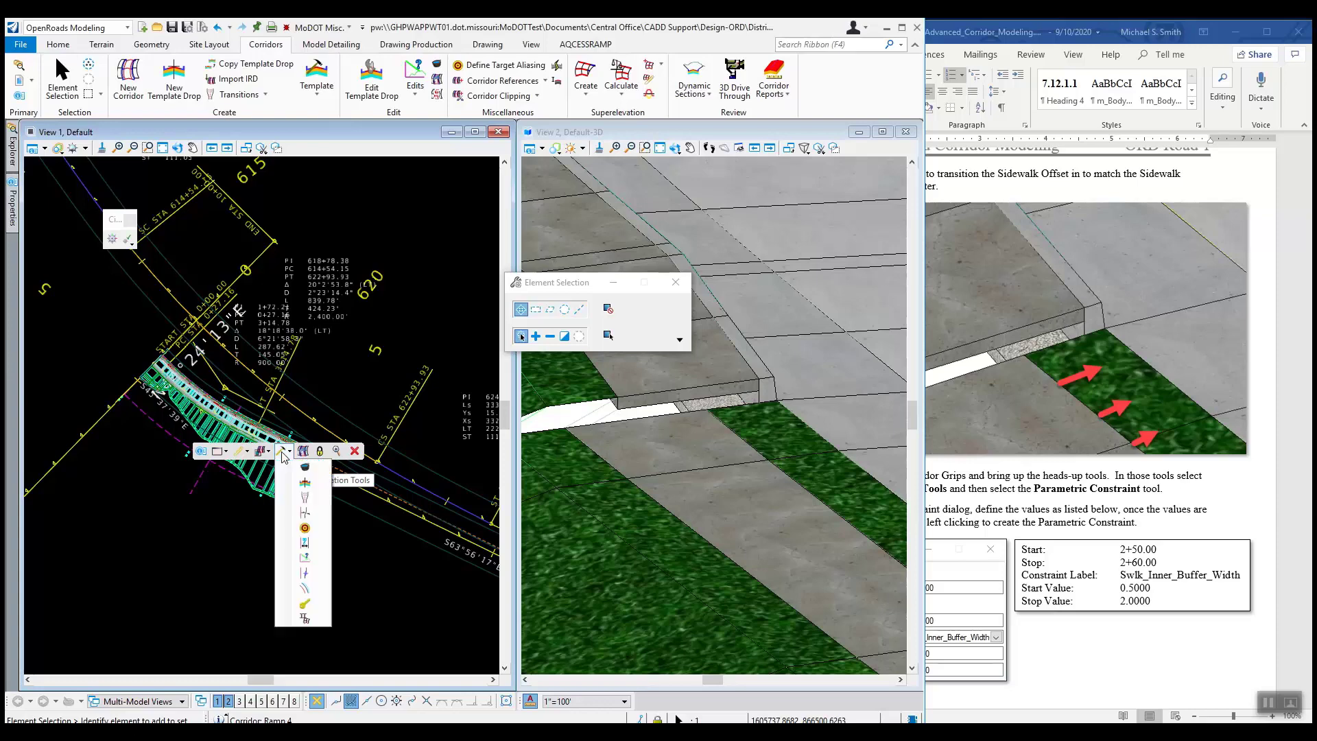
pyautogui.click(306, 543)
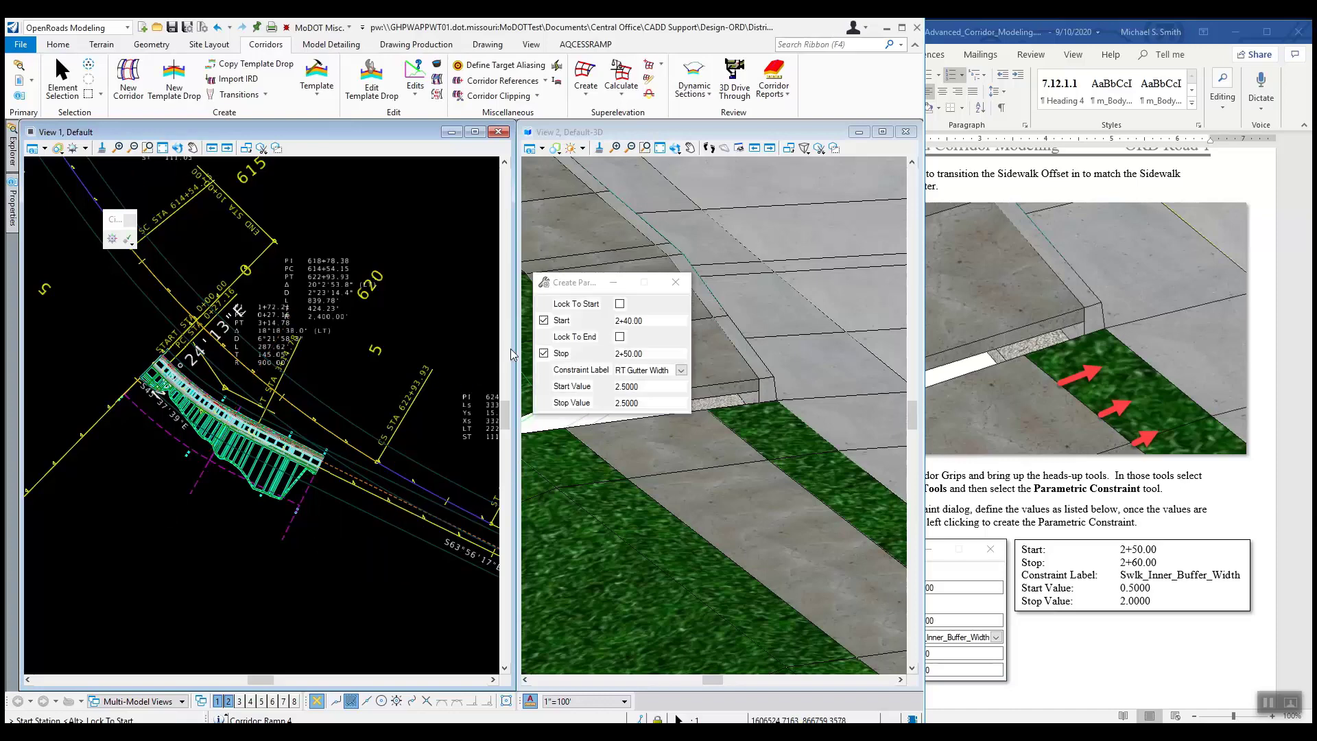
pyautogui.moveTo(583, 282); pyautogui.dragTo(514, 333)
pyautogui.write('5')
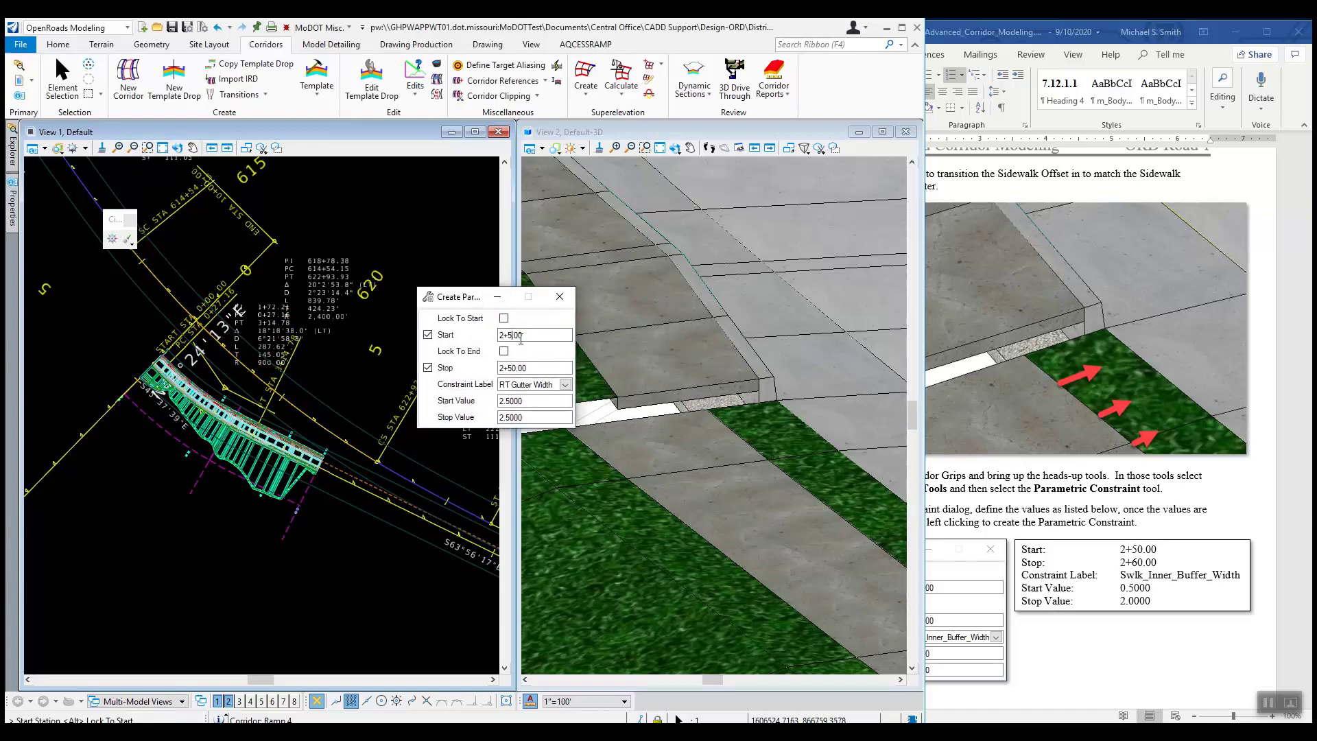
pyautogui.write('00')
pyautogui.moveTo(508, 367); pyautogui.dragTo(514, 368)
# Set the parametric constraint's label to Swlk_Inner_Buffer_Width and its start value to 0.5
pyautogui.click(564, 385)
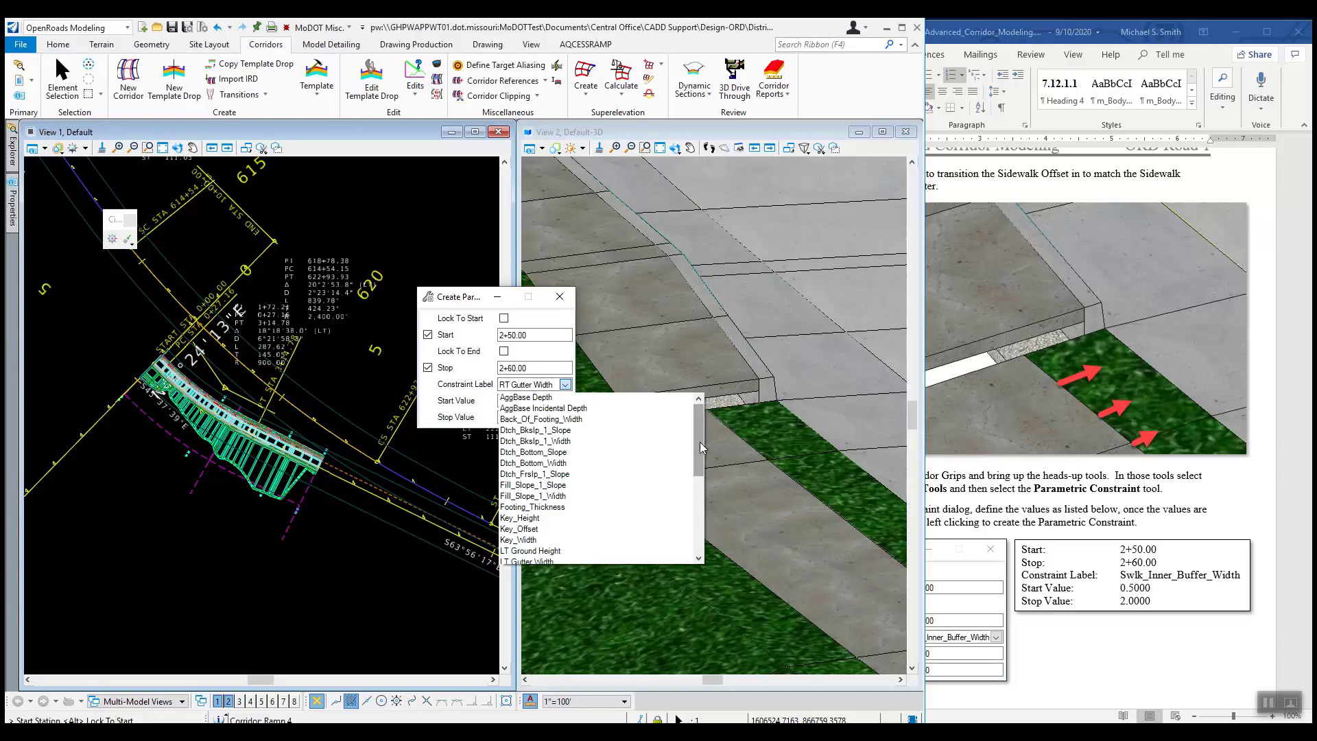
pyautogui.moveTo(700, 445); pyautogui.dragTo(702, 509)
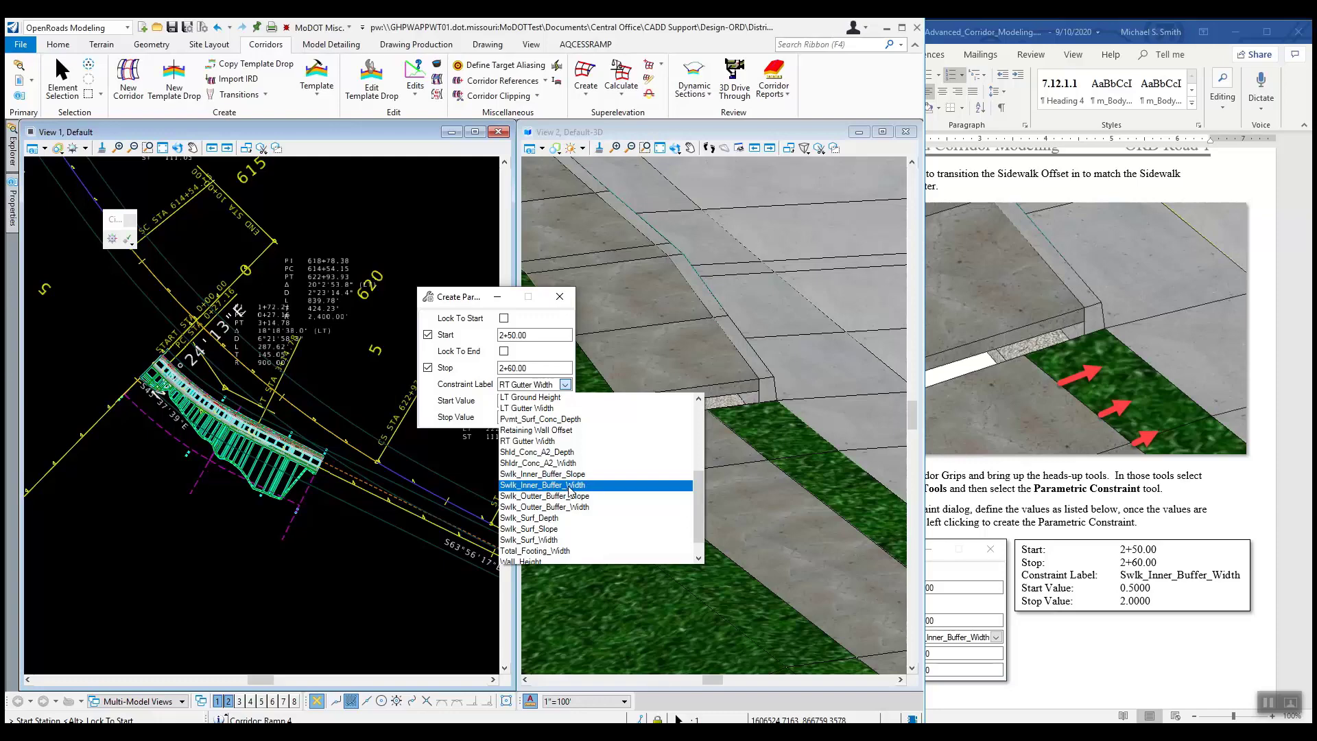
pyautogui.click(572, 485)
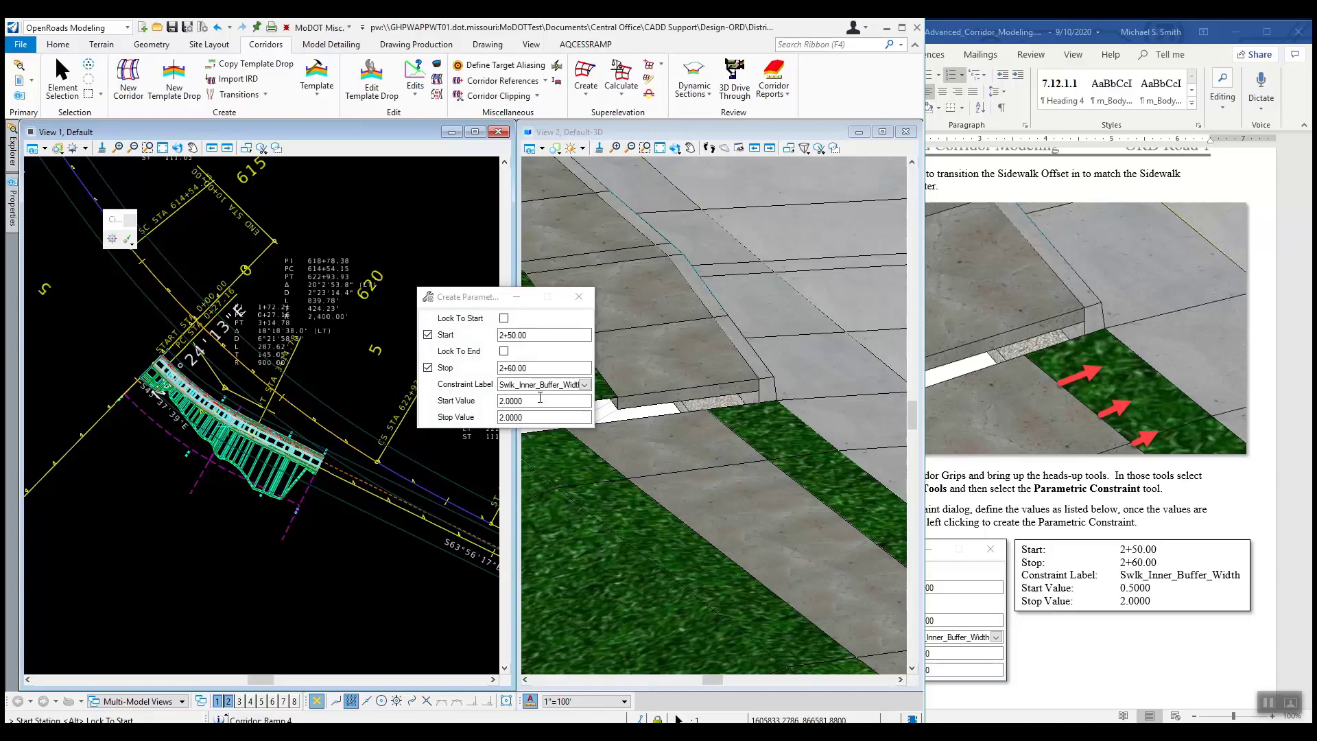
pyautogui.moveTo(535, 400); pyautogui.dragTo(500, 402)
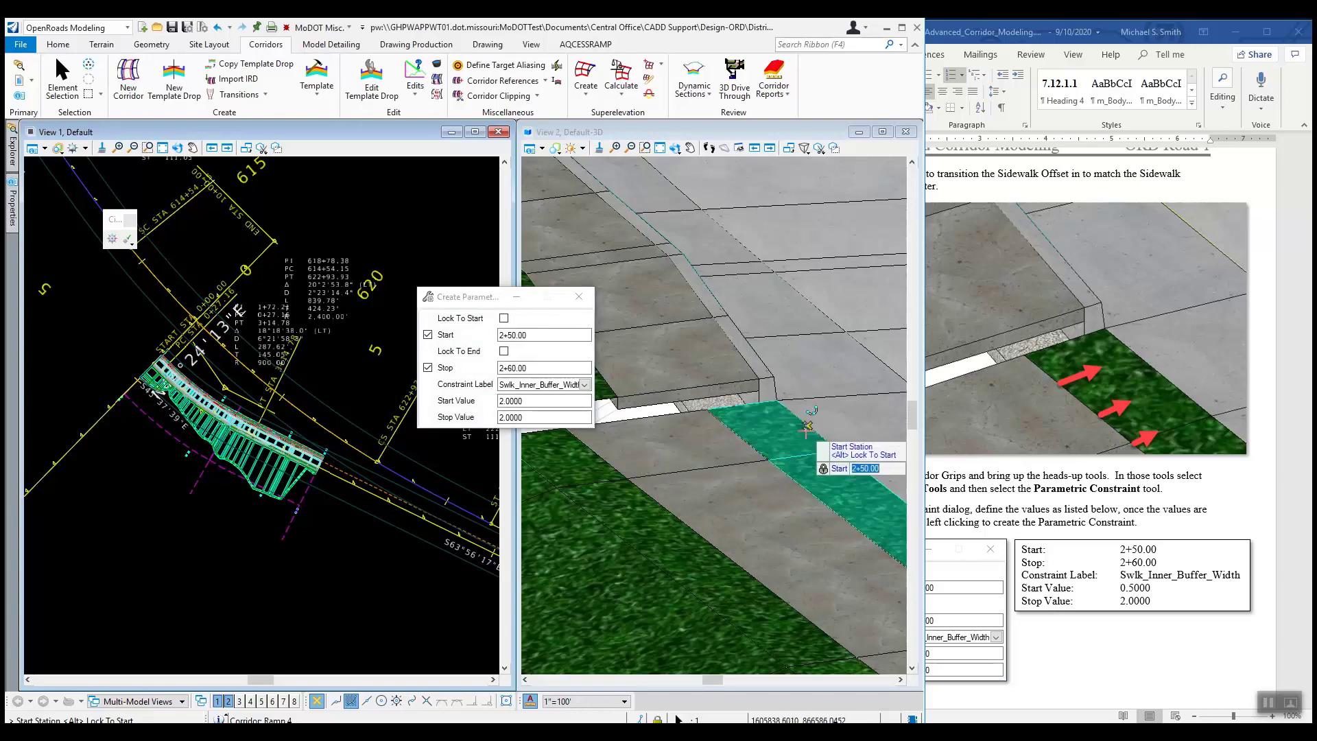
pyautogui.moveTo(544, 402); pyautogui.dragTo(491, 406)
pyautogui.write('.5')
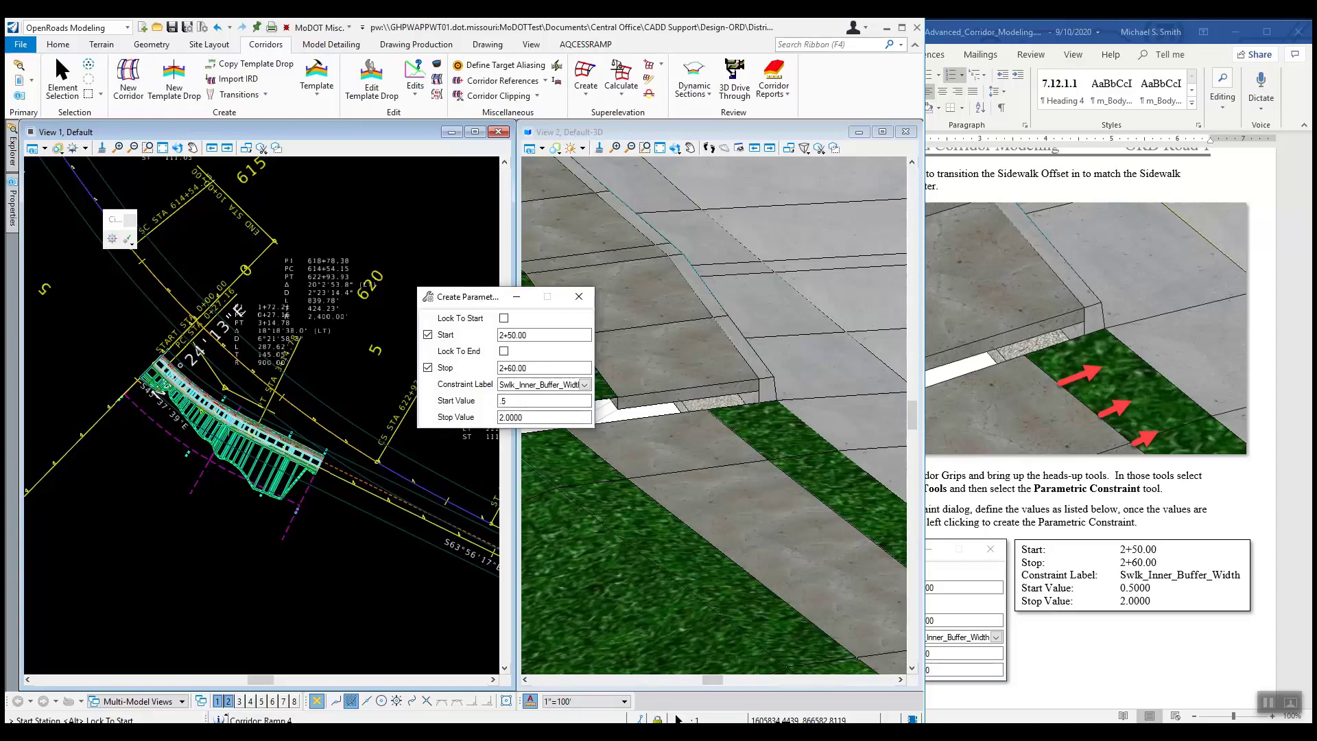
pyautogui.press('Return')
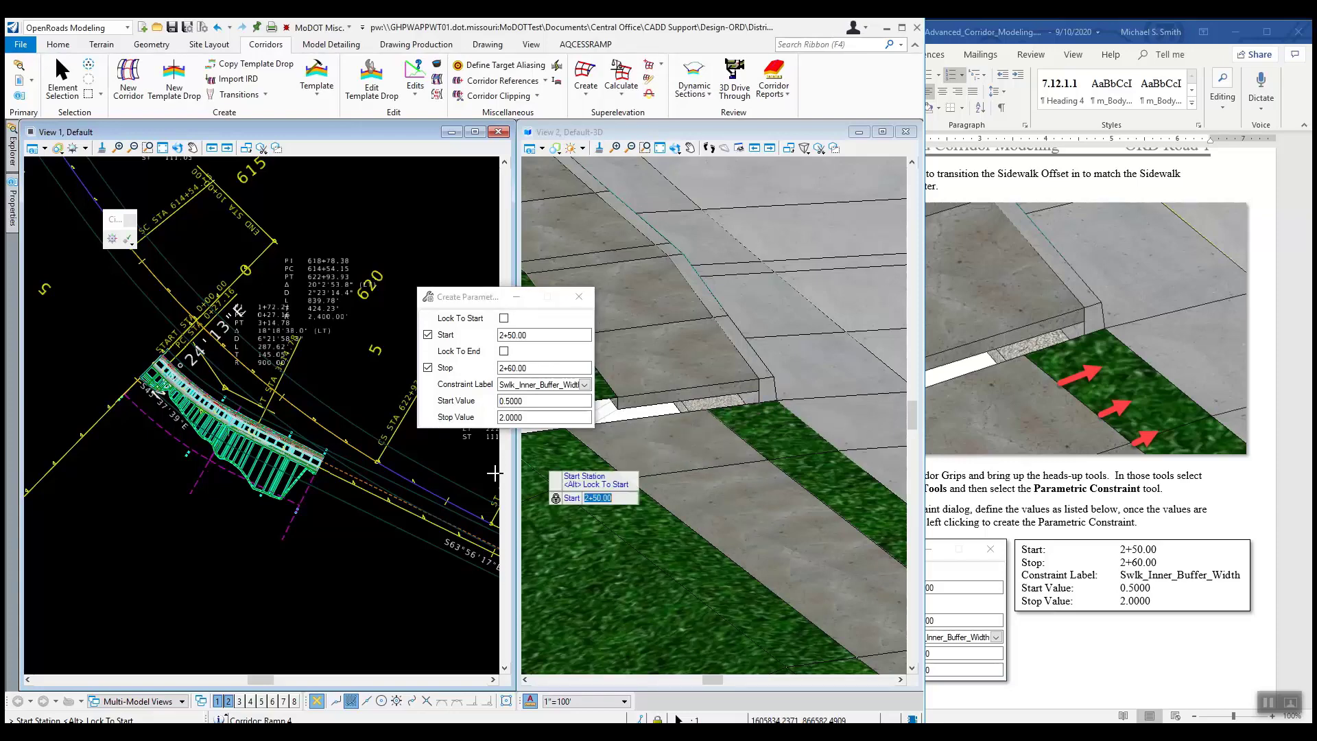
# Accept the start station 2+50.00, stop station 2+60.00 and stop value 2.0000 to create the sidewalk buffer constraint on the corridor
pyautogui.click(234, 546)
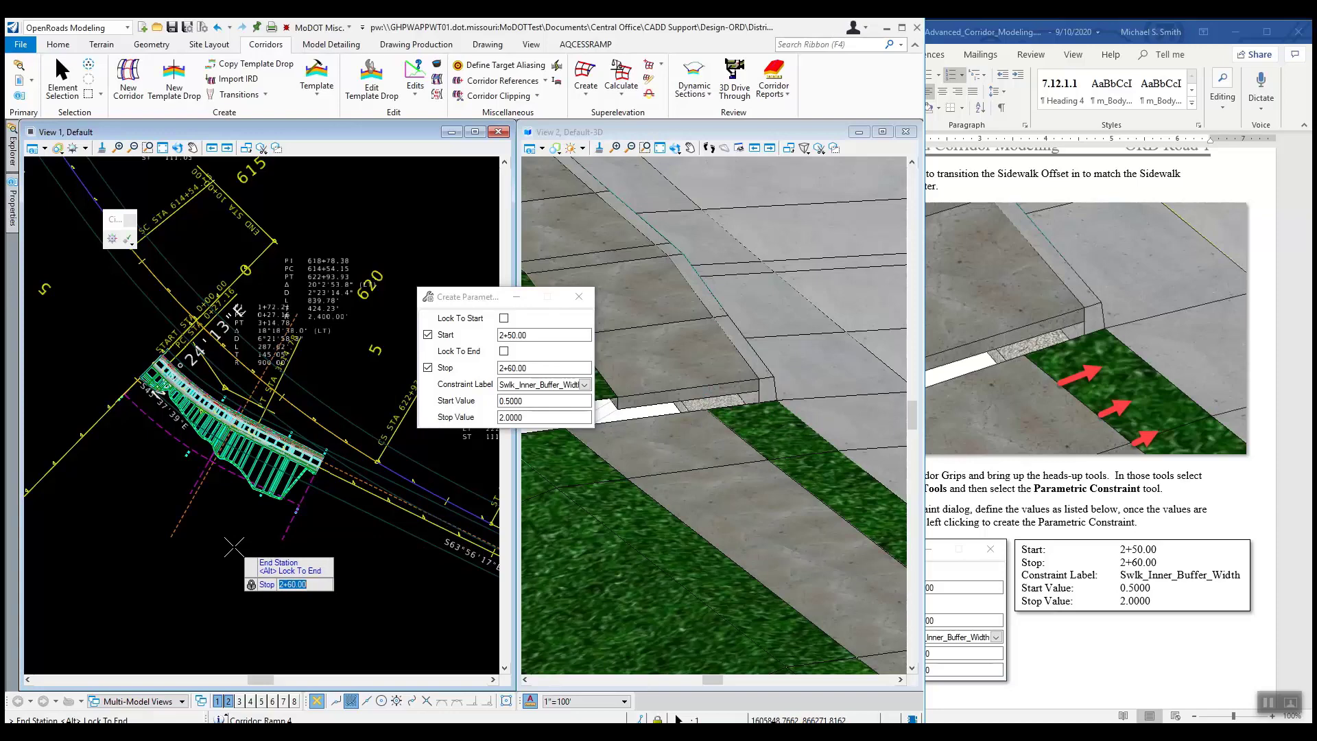
pyautogui.click(234, 547)
pyautogui.click(234, 547)
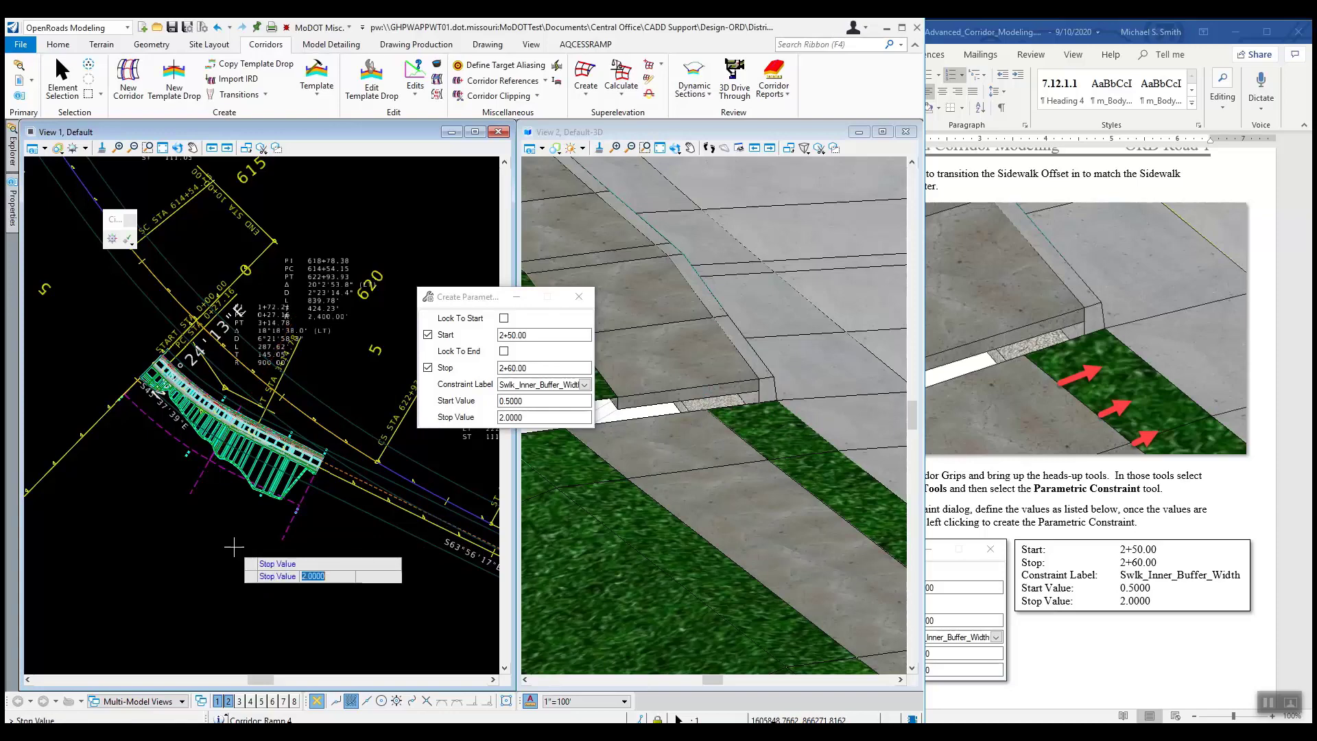
pyautogui.click(234, 547)
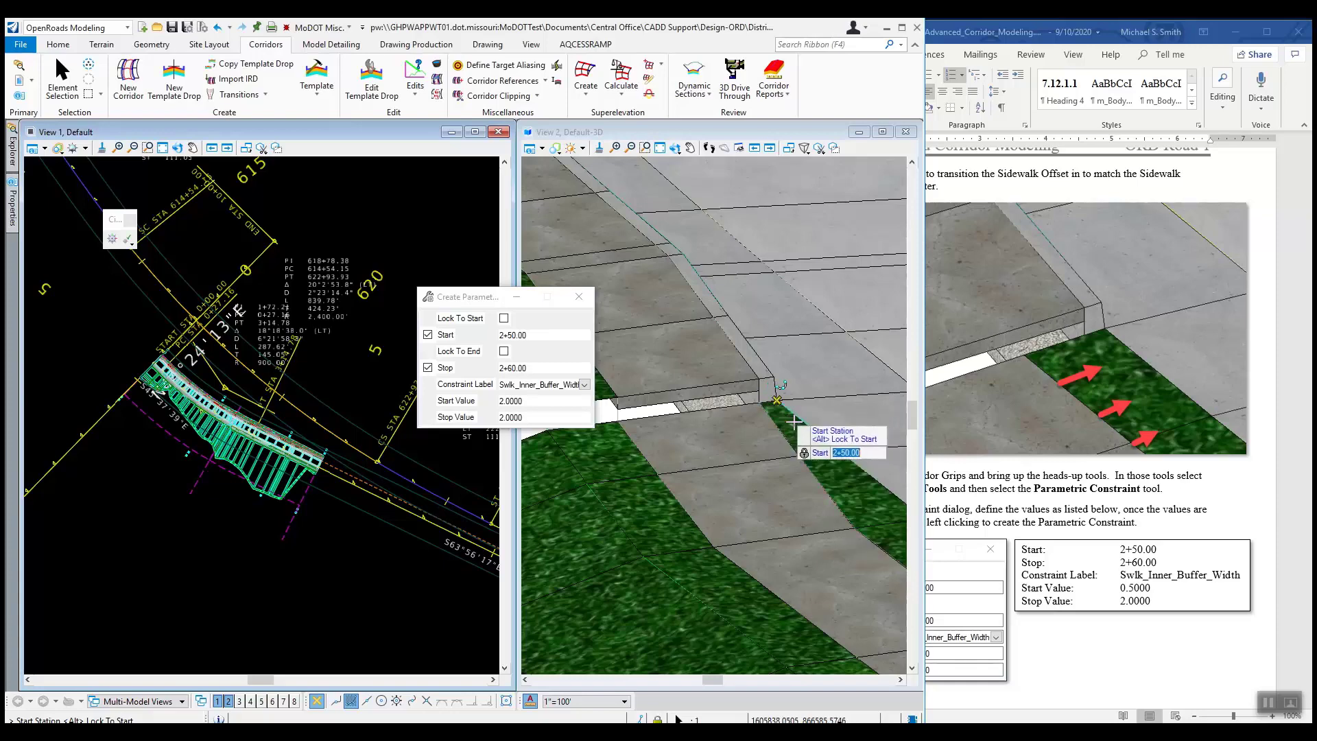
# Read instruction 9 in the training document on transitioning the curb and gutter sidewalk down to the sidewalk behind the shoulder
pyautogui.click(1210, 497)
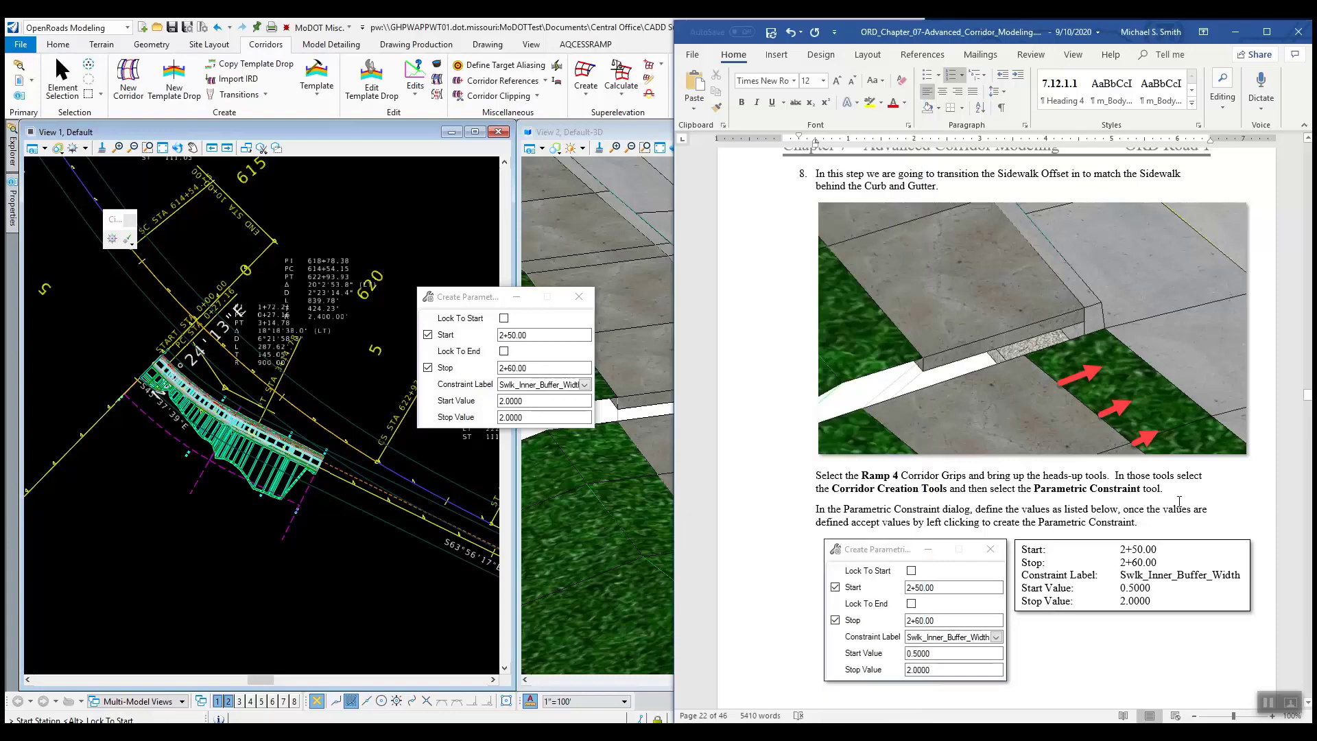
pyautogui.scroll(-6, 1120, 521)
pyautogui.scroll(-5, 1120, 521)
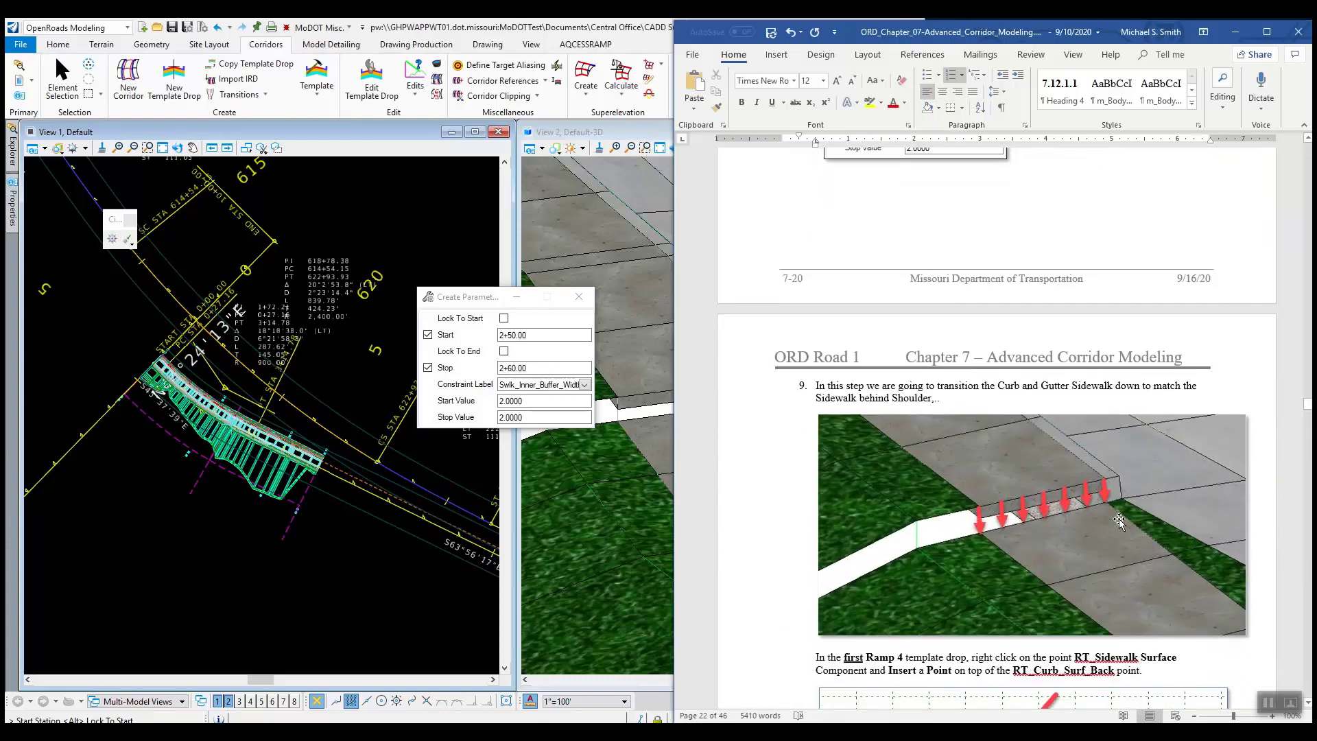
pyautogui.scroll(15, 1120, 521)
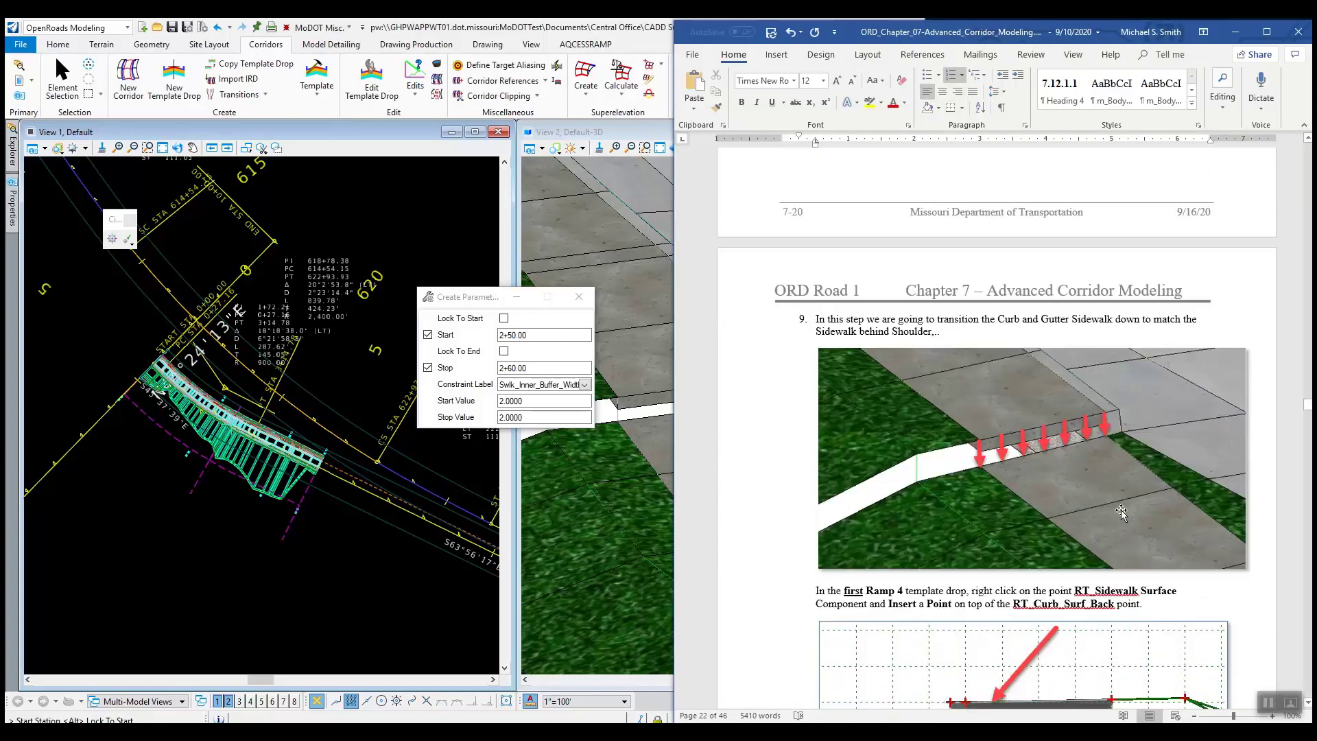
pyautogui.scroll(-15, 1121, 507)
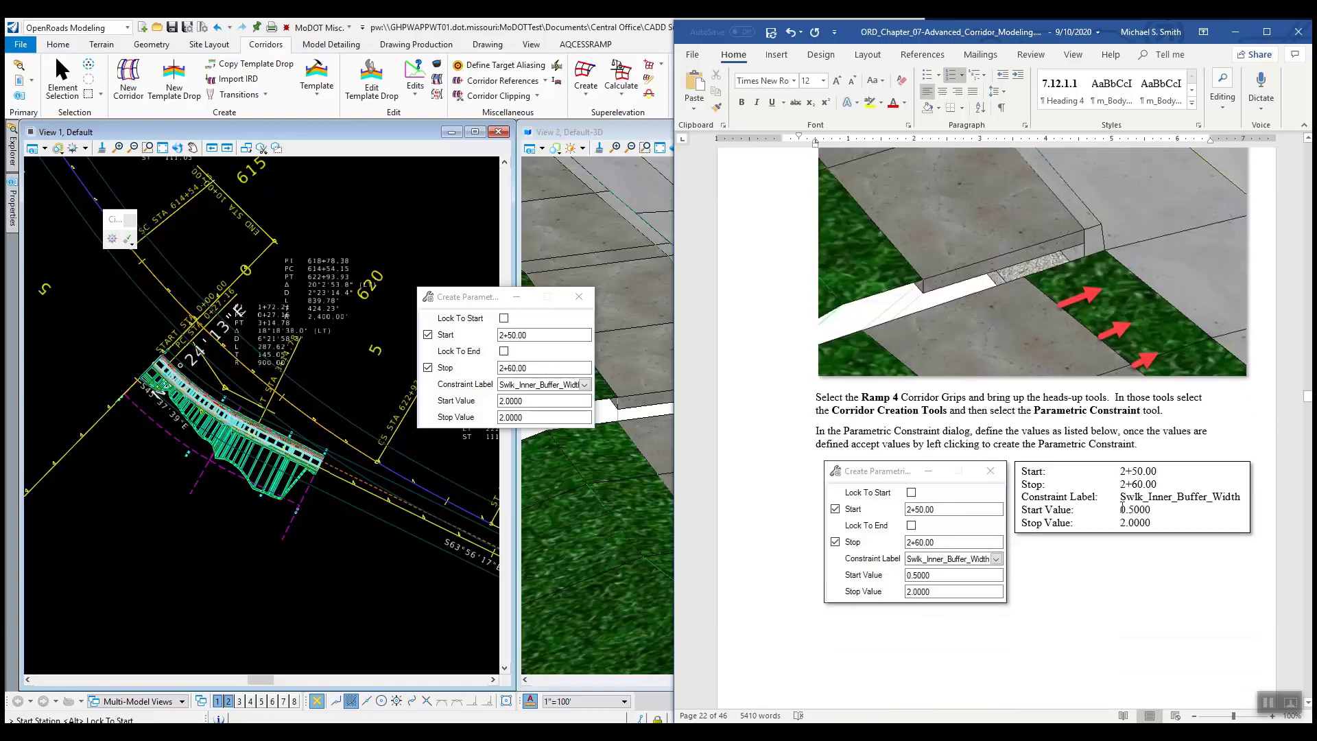
pyautogui.scroll(-1, 1121, 508)
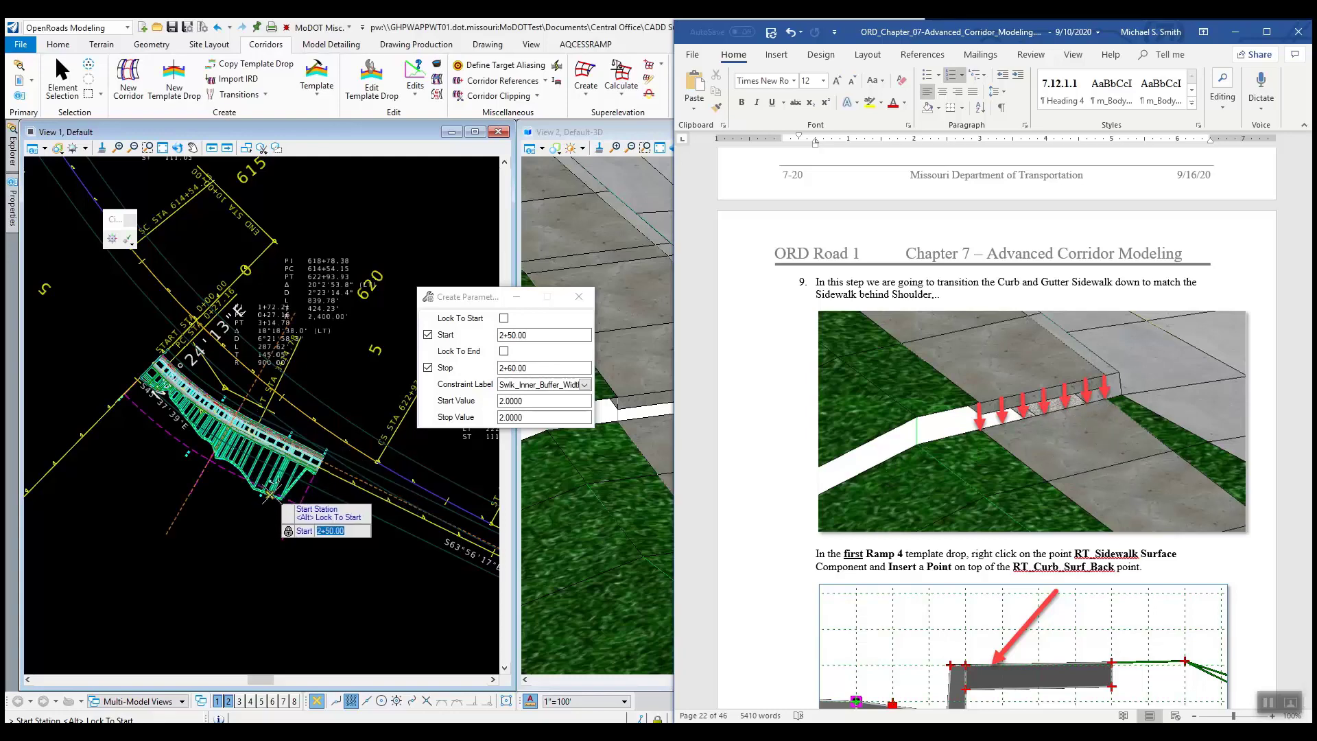
pyautogui.scroll(-3, 1040, 497)
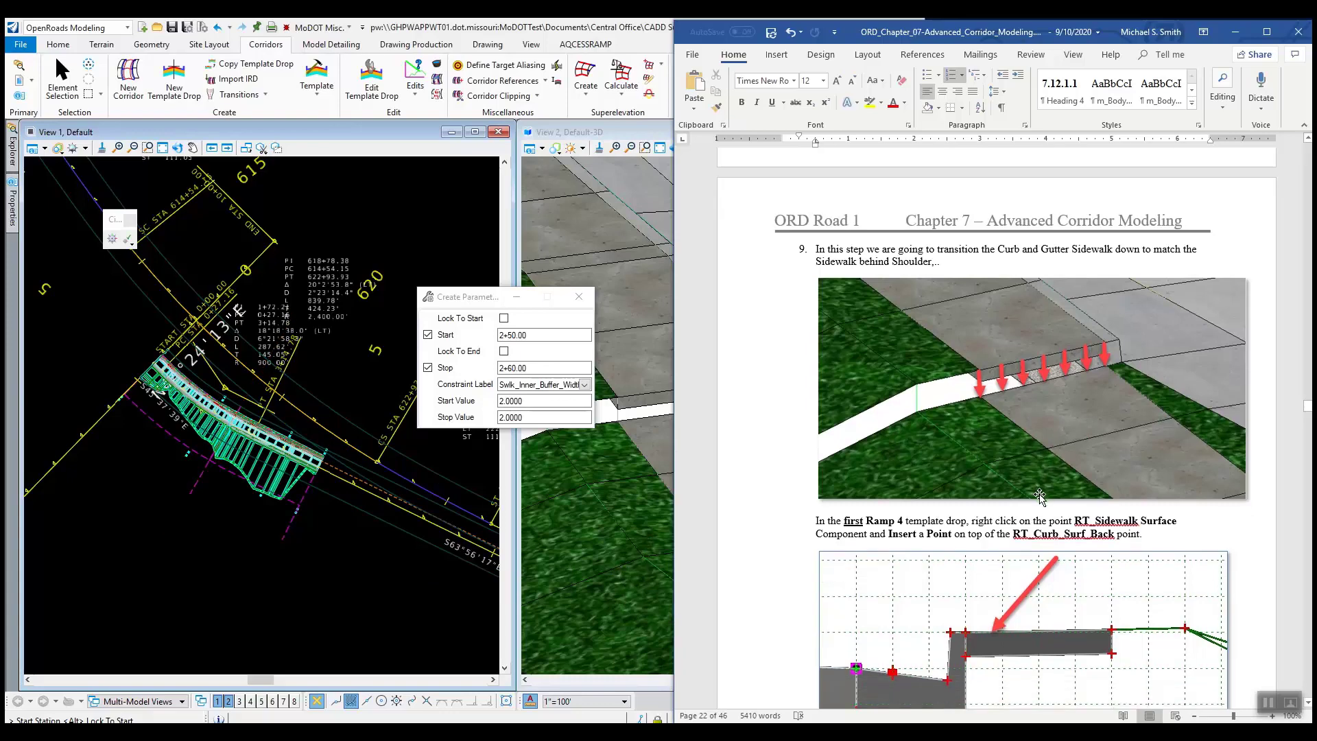
pyautogui.scroll(-1, 1040, 497)
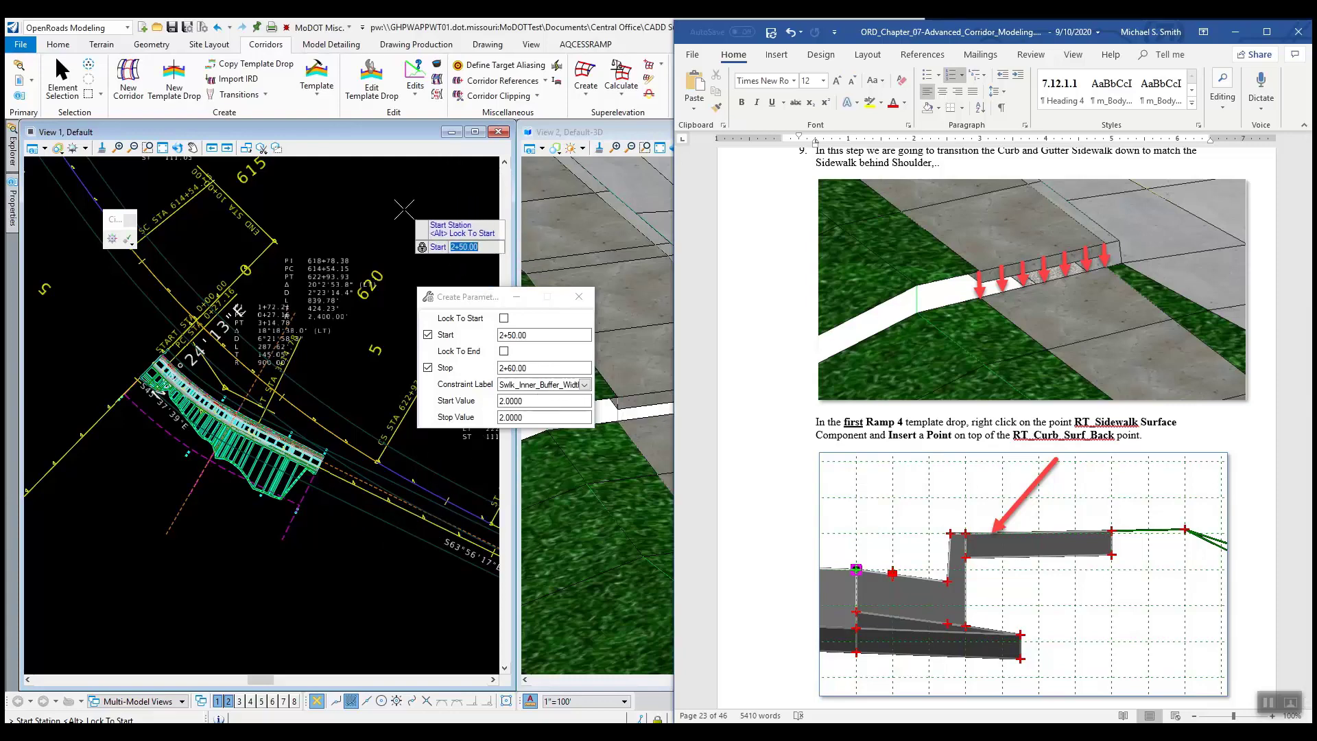
# Exit the parametric constraint command and open the first Ramp 4 template drop, Ramp 4 Pavement with Curb and Gutter, for editing
pyautogui.click(332, 135)
pyautogui.press('Escape')
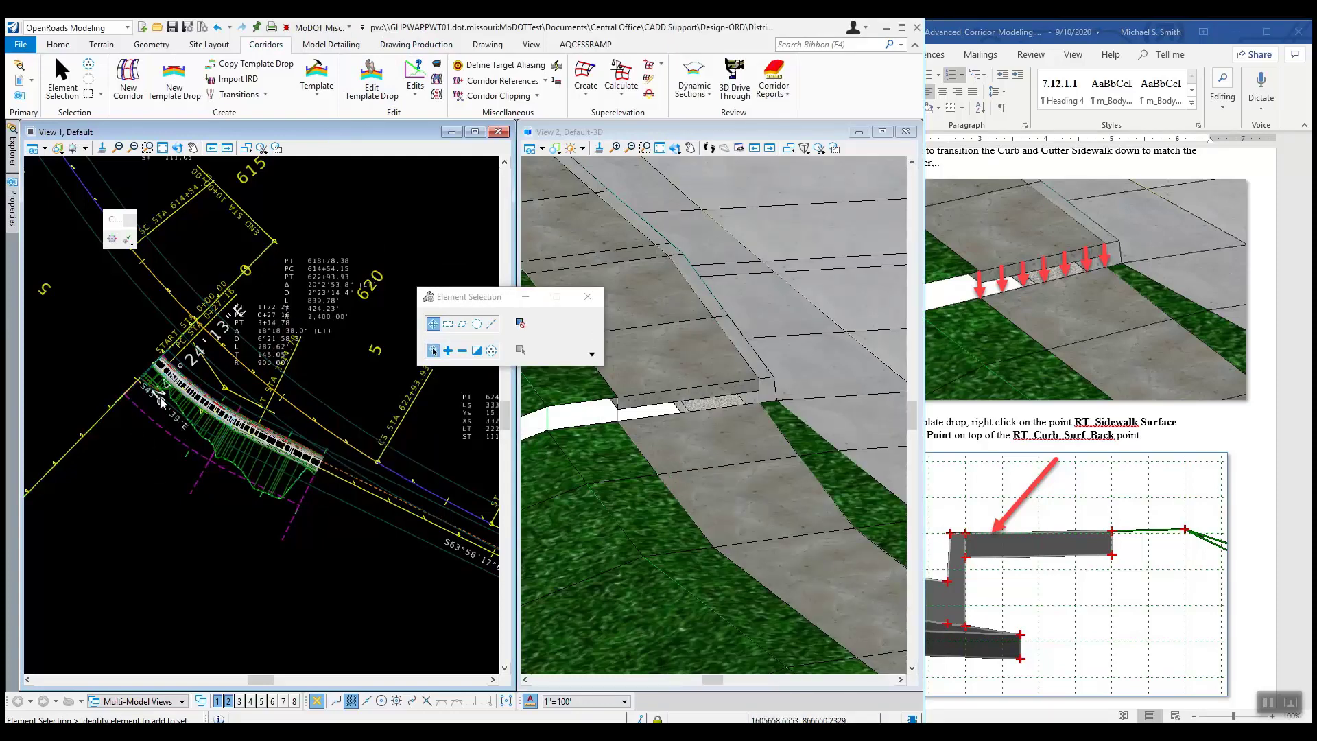
pyautogui.click(196, 489)
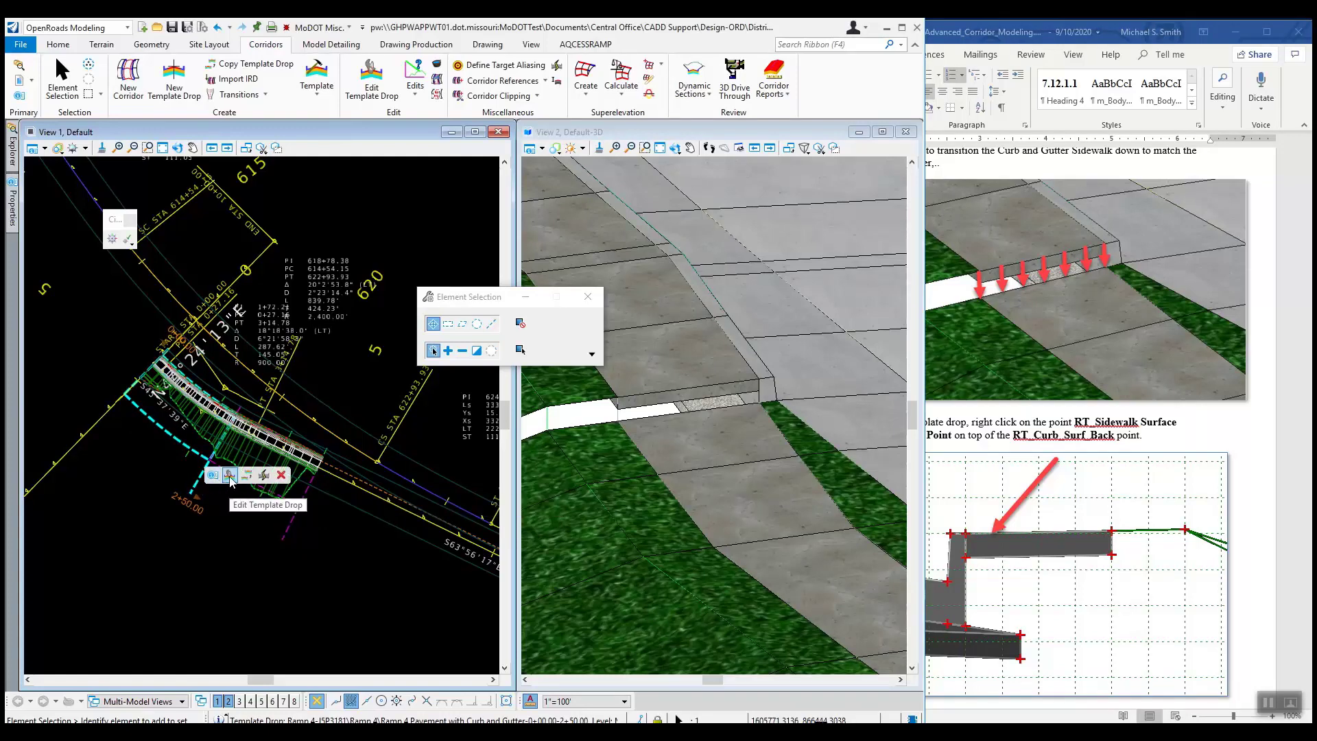
pyautogui.click(230, 477)
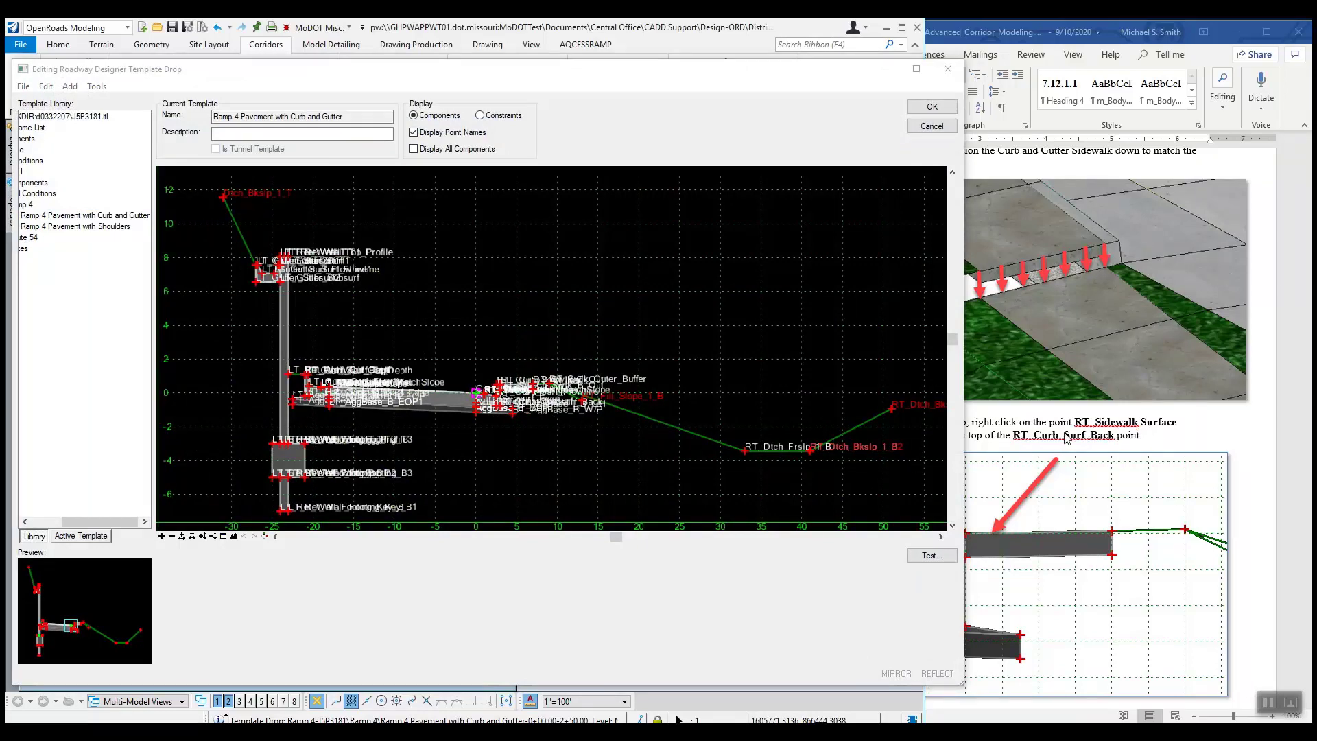
# Compare instruction 9 with the template and identify the RT_Sidewalk Surface component and the RT_Curb_Surf_Back point
pyautogui.click(1181, 443)
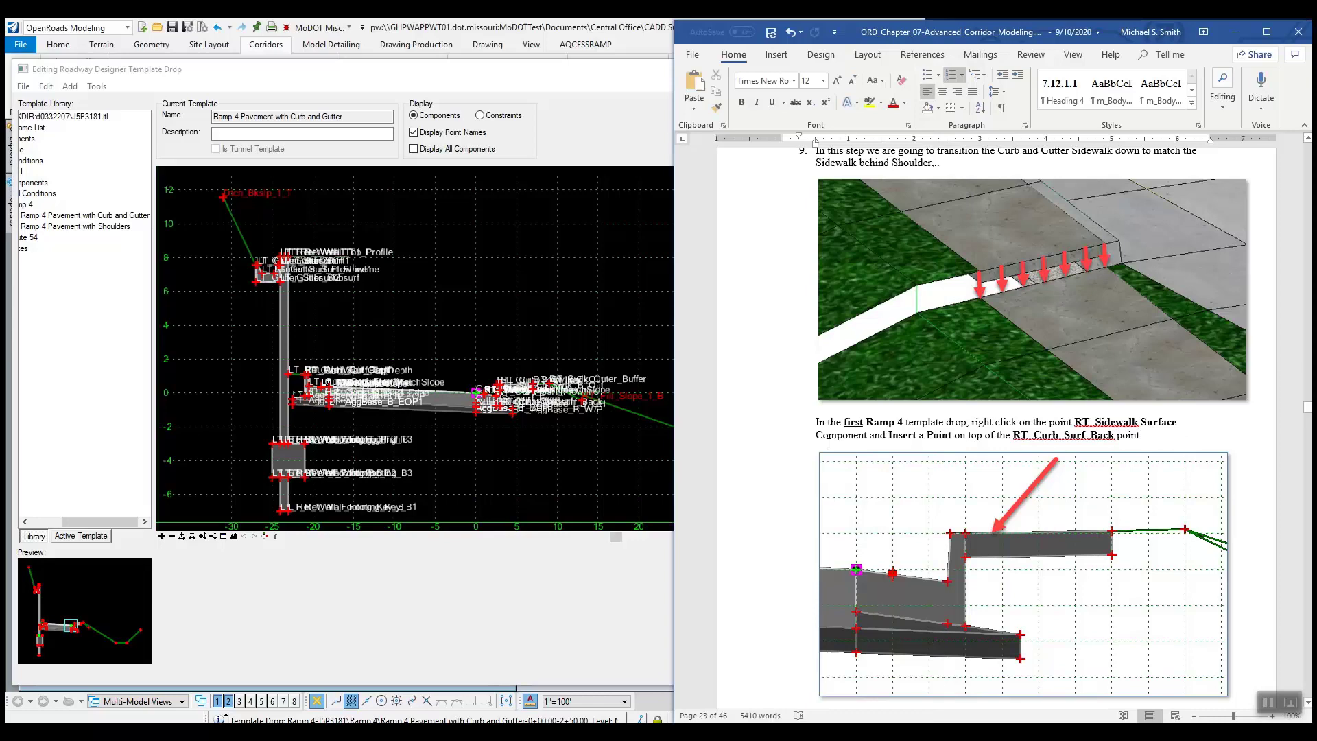
pyautogui.click(550, 543)
pyautogui.scroll(8, 547, 389)
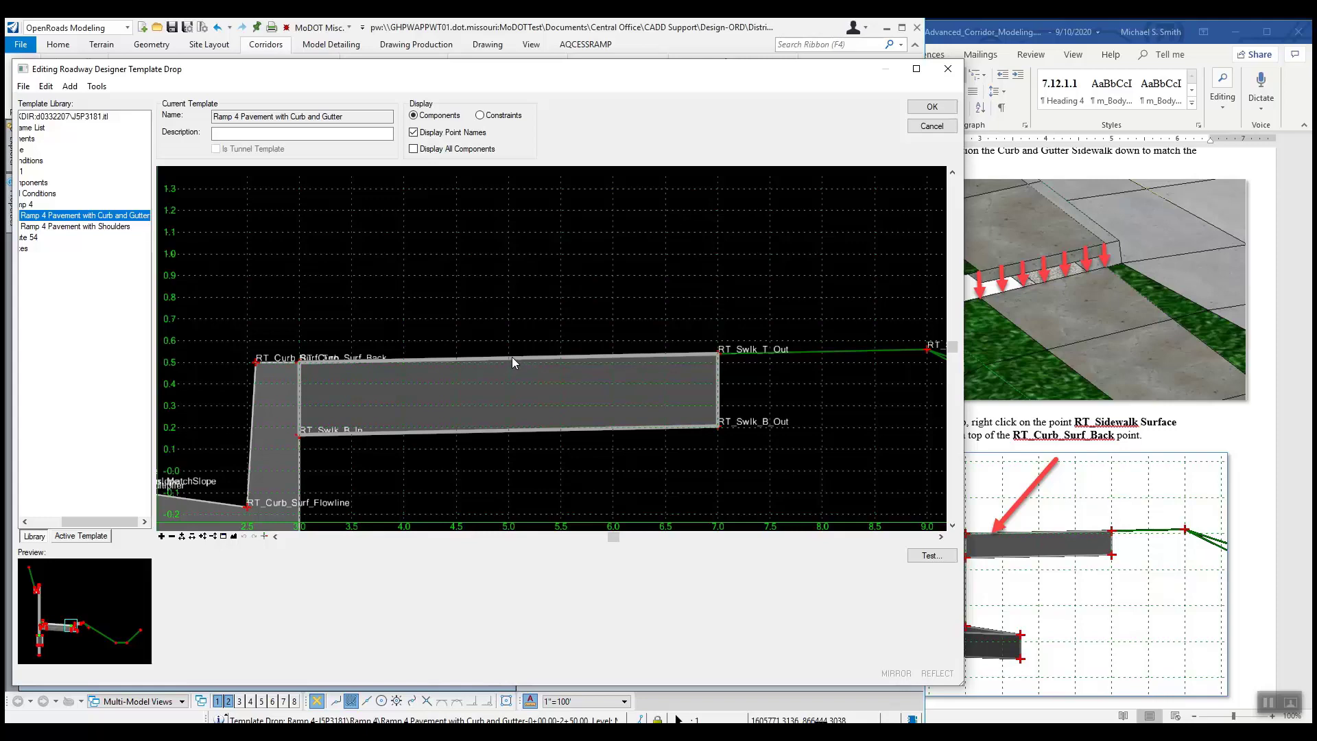
pyautogui.doubleClick(511, 356)
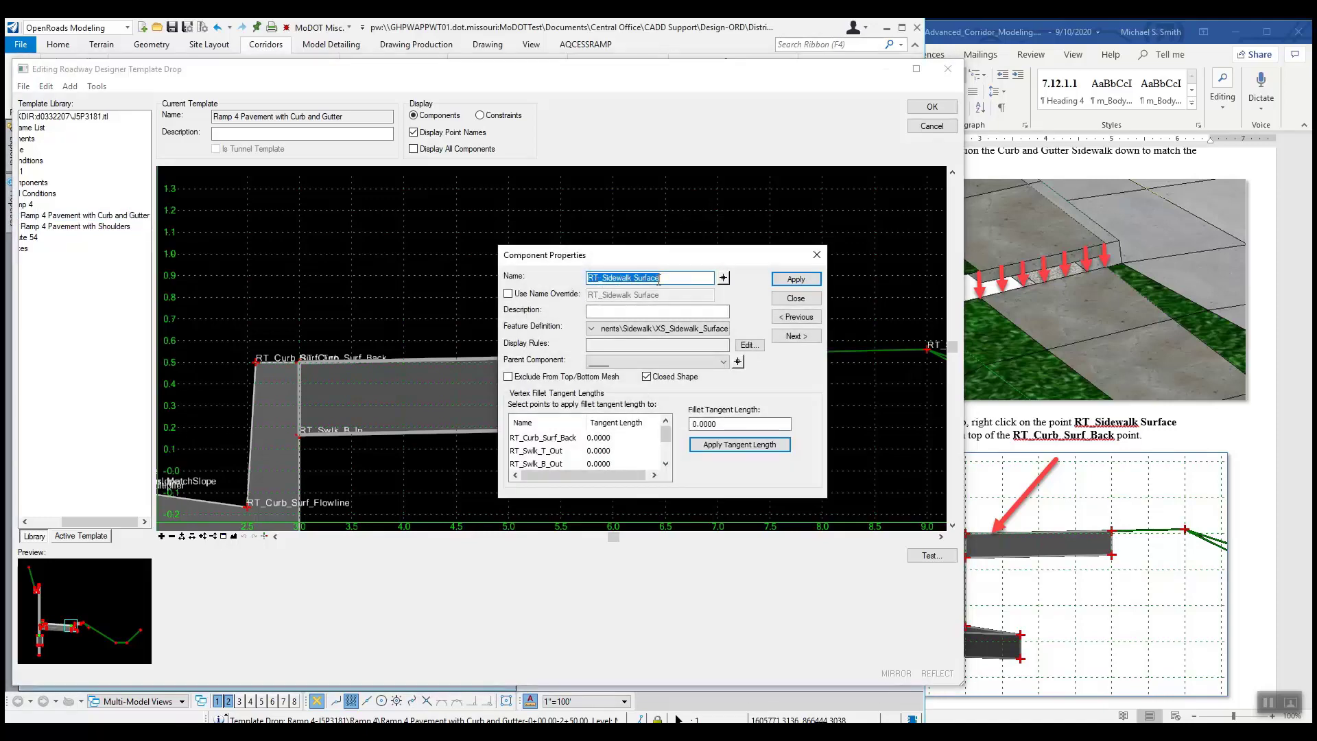
pyautogui.click(796, 299)
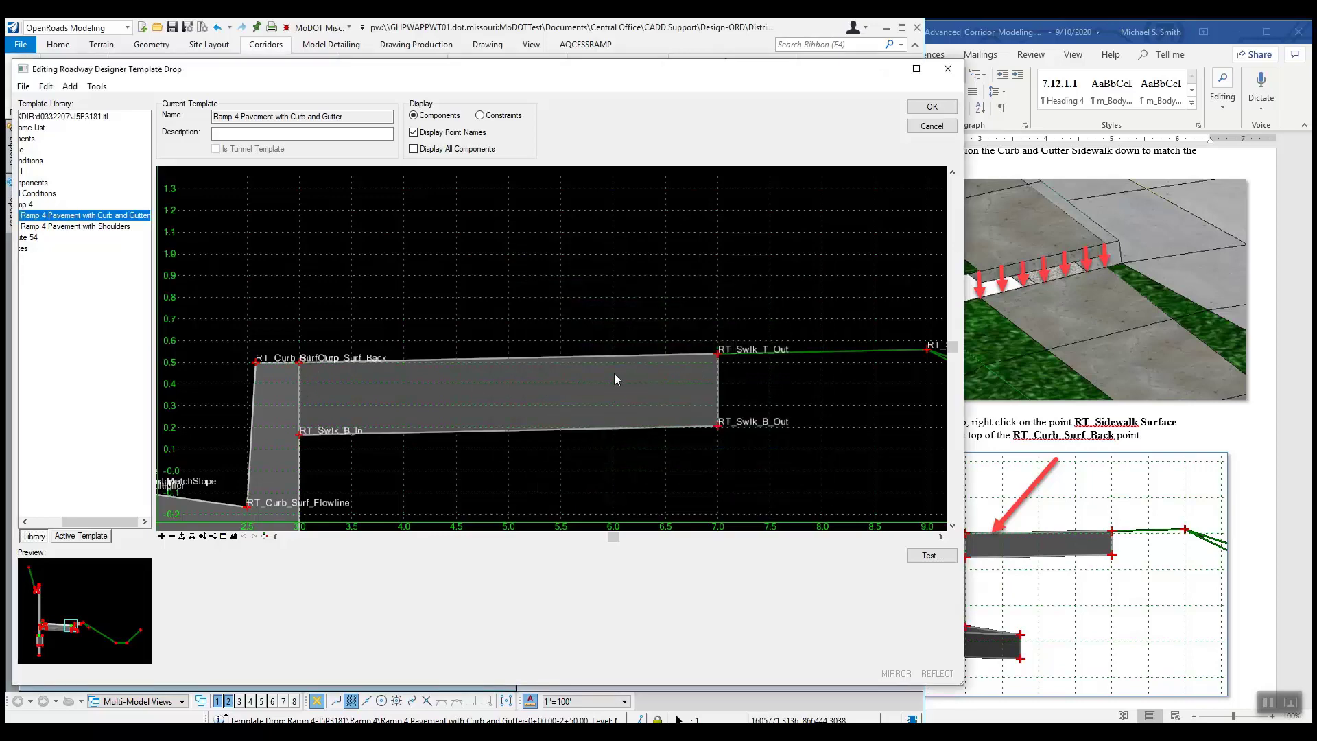
pyautogui.click(1203, 443)
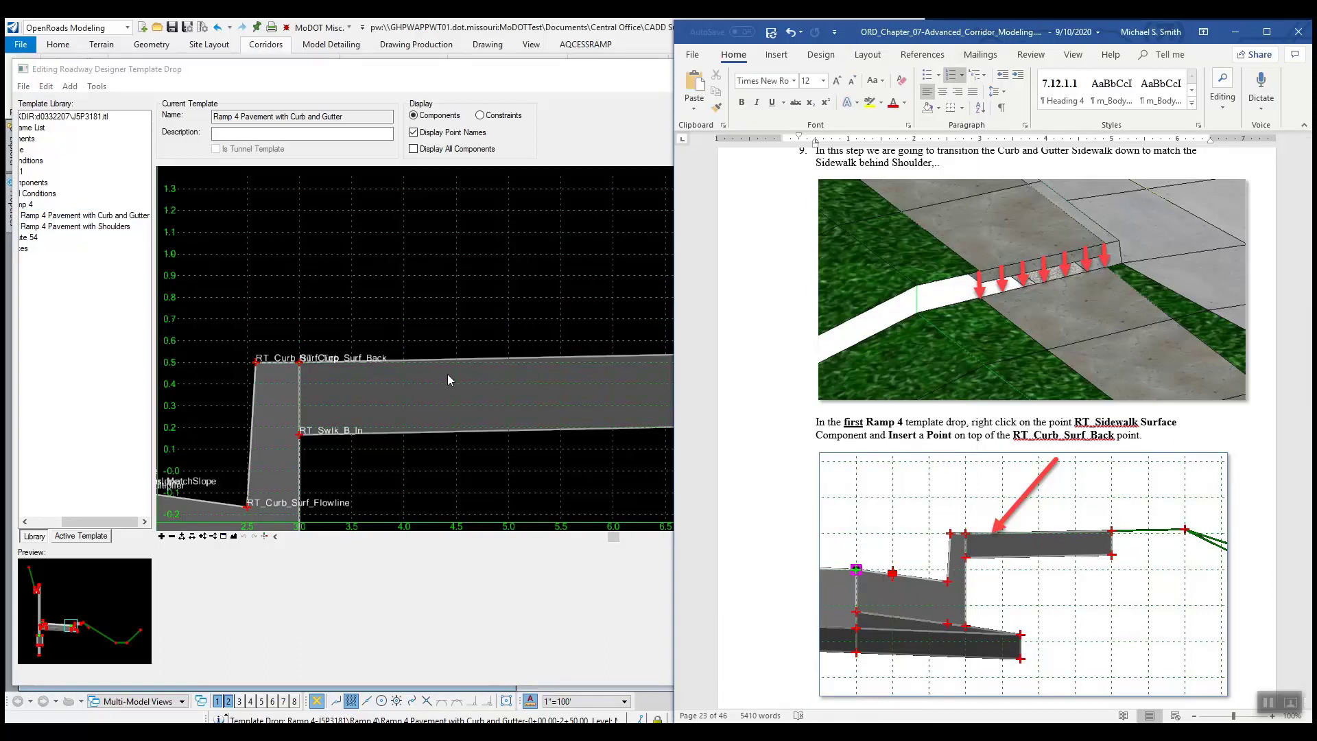
pyautogui.moveTo(301, 367)
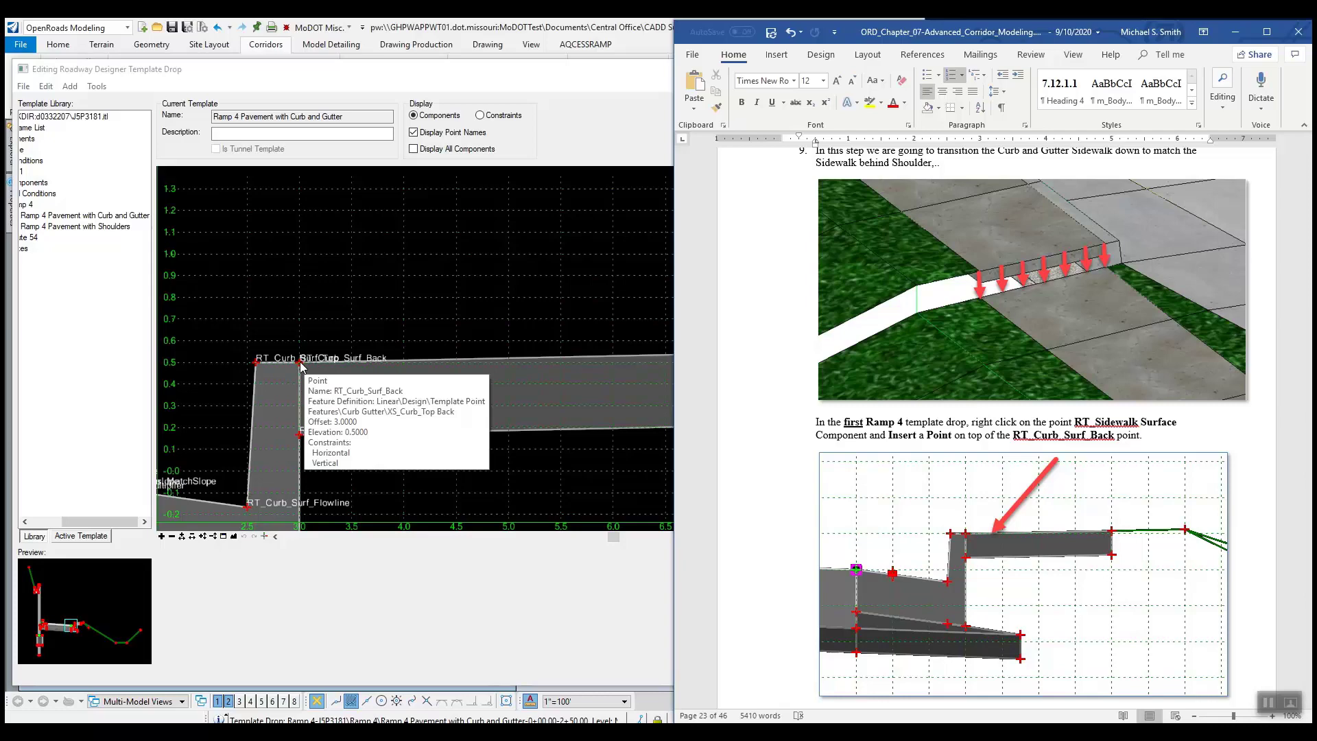
pyautogui.click(426, 274)
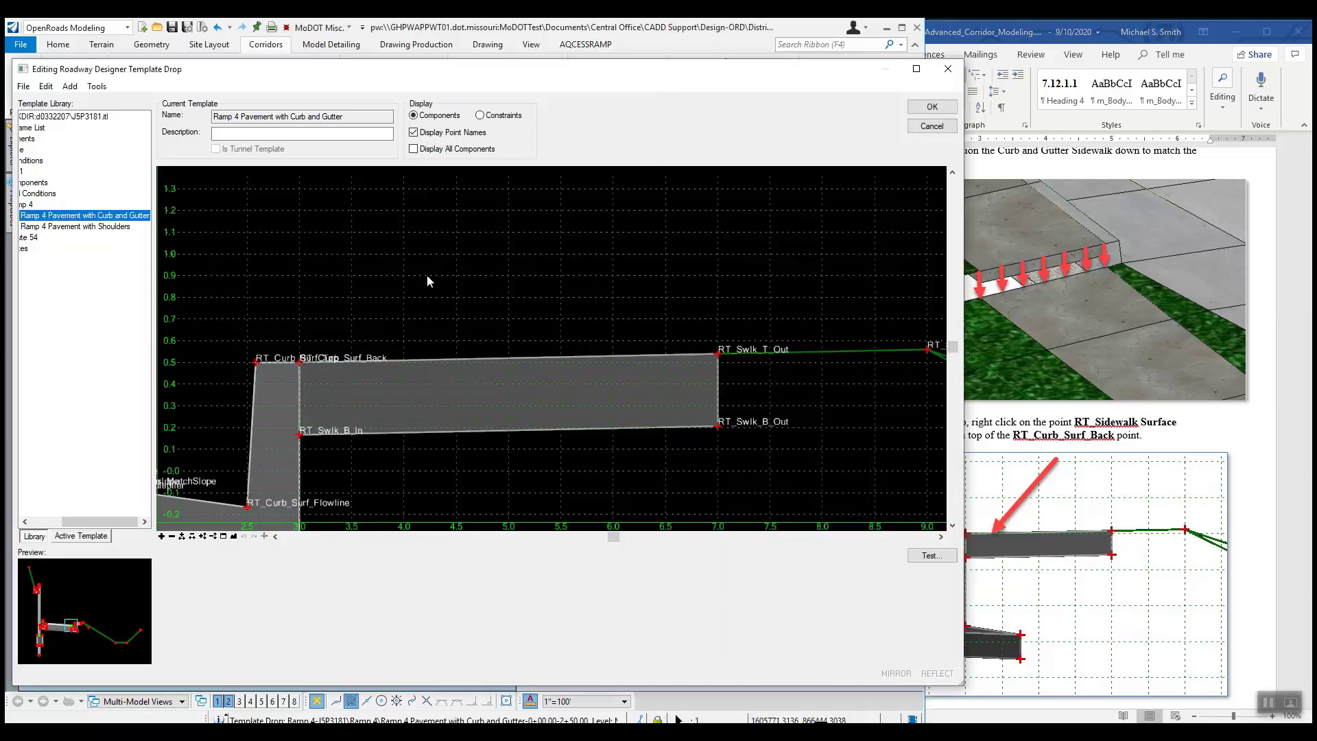
# Insert a new point into the RT_Sidewalk Surface component on top of the RT_Curb_Surf_Back point
pyautogui.rightClick(464, 358)
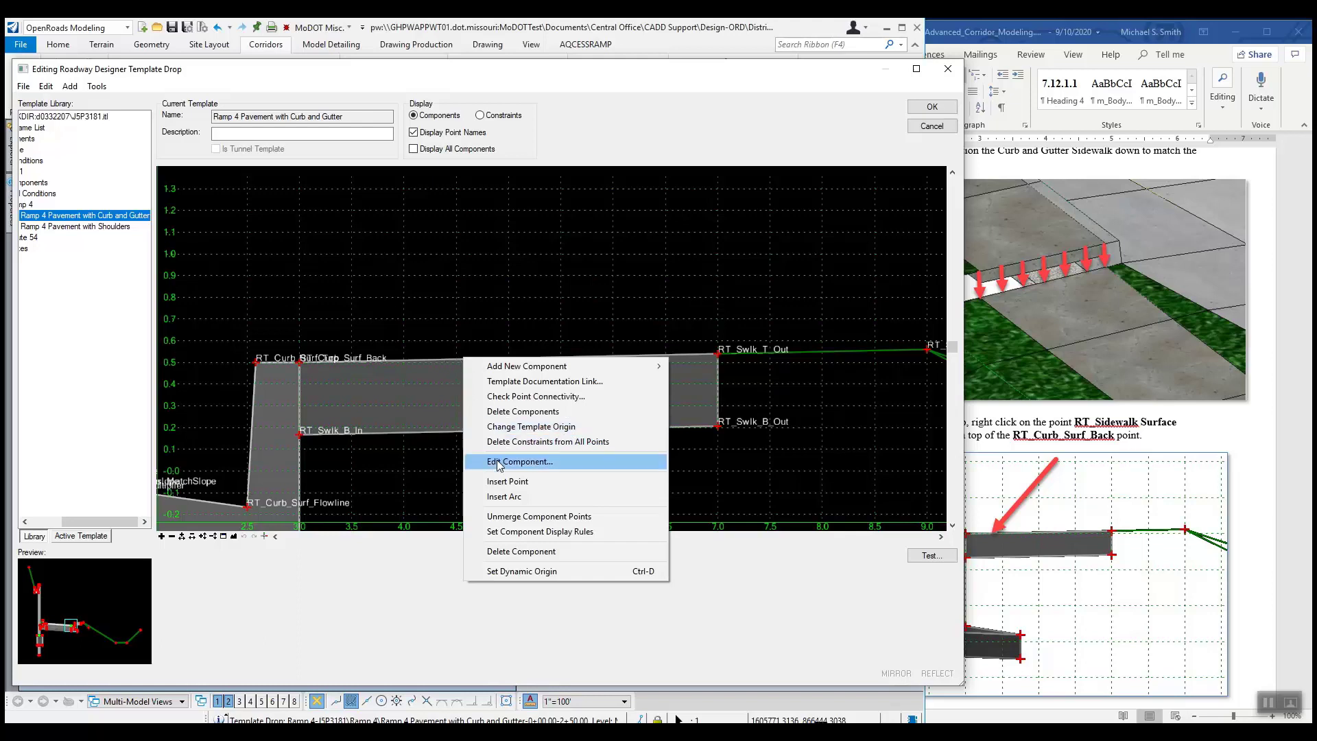
pyautogui.click(505, 482)
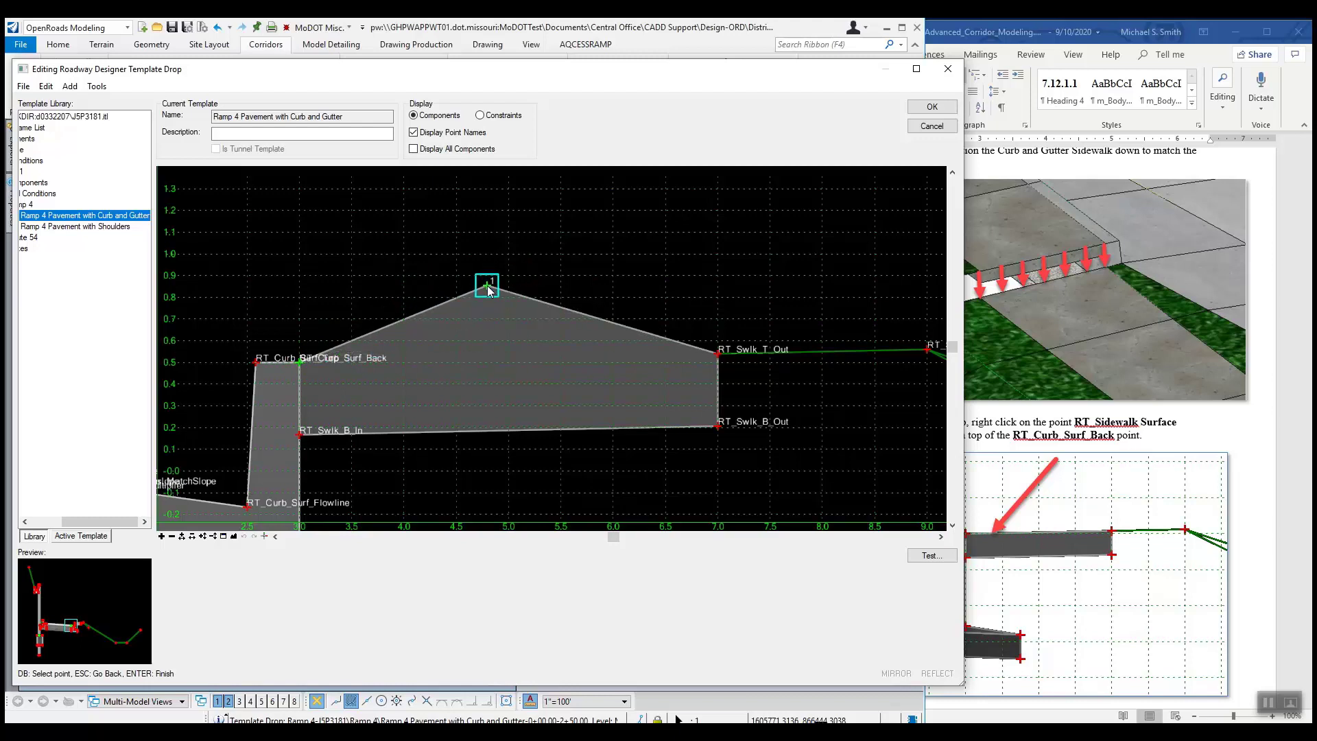
pyautogui.rightClick(488, 288)
pyautogui.click(533, 299)
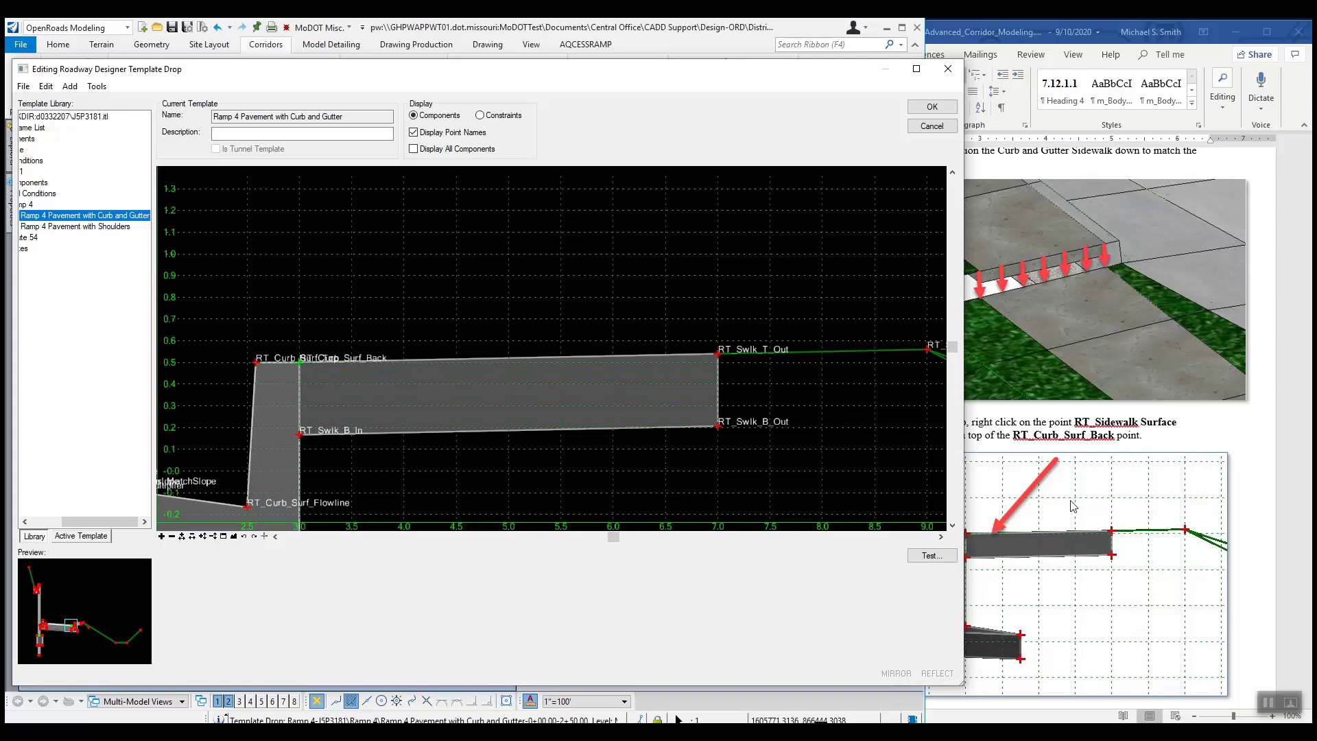
# Rename the unnamed point on top of RT_Curb_Surf_Back as RT_Swlk_T_In, following instruction 10 in the training document
pyautogui.click(1228, 508)
pyautogui.scroll(-6, 1071, 516)
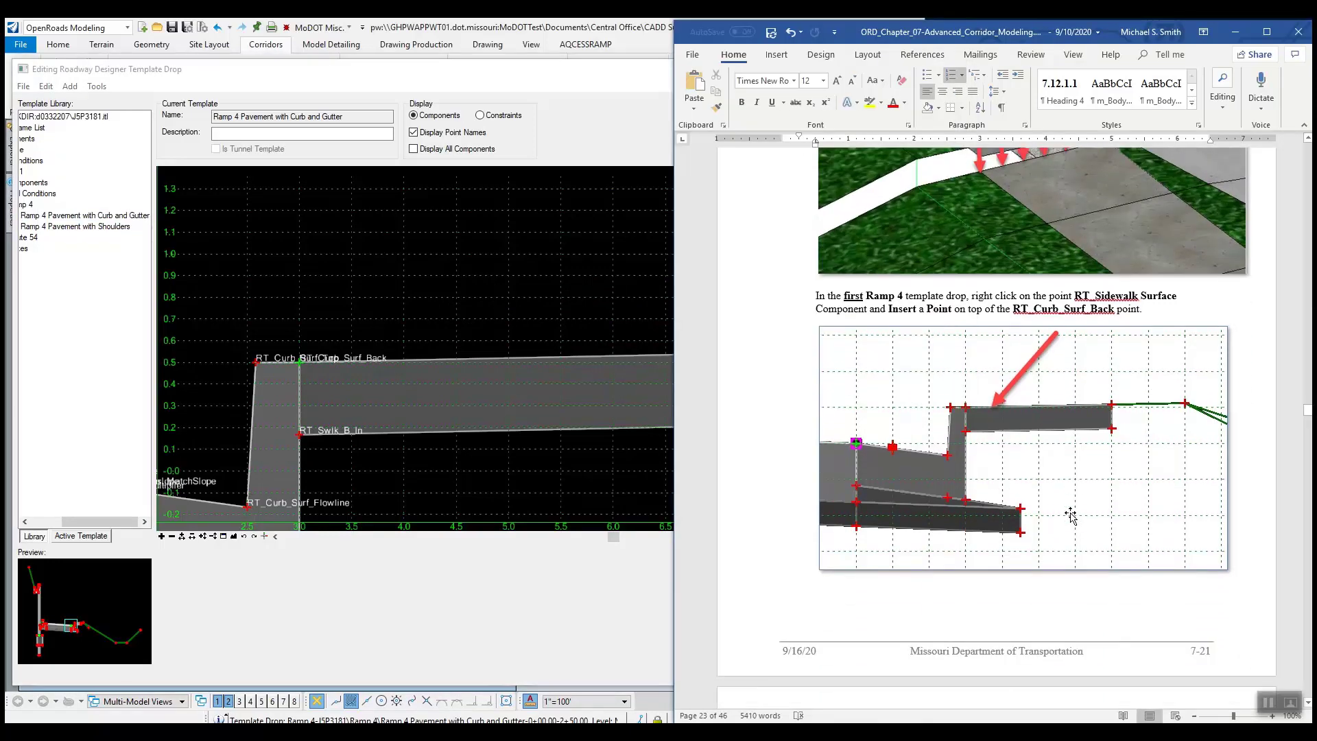
pyautogui.scroll(-6, 1073, 516)
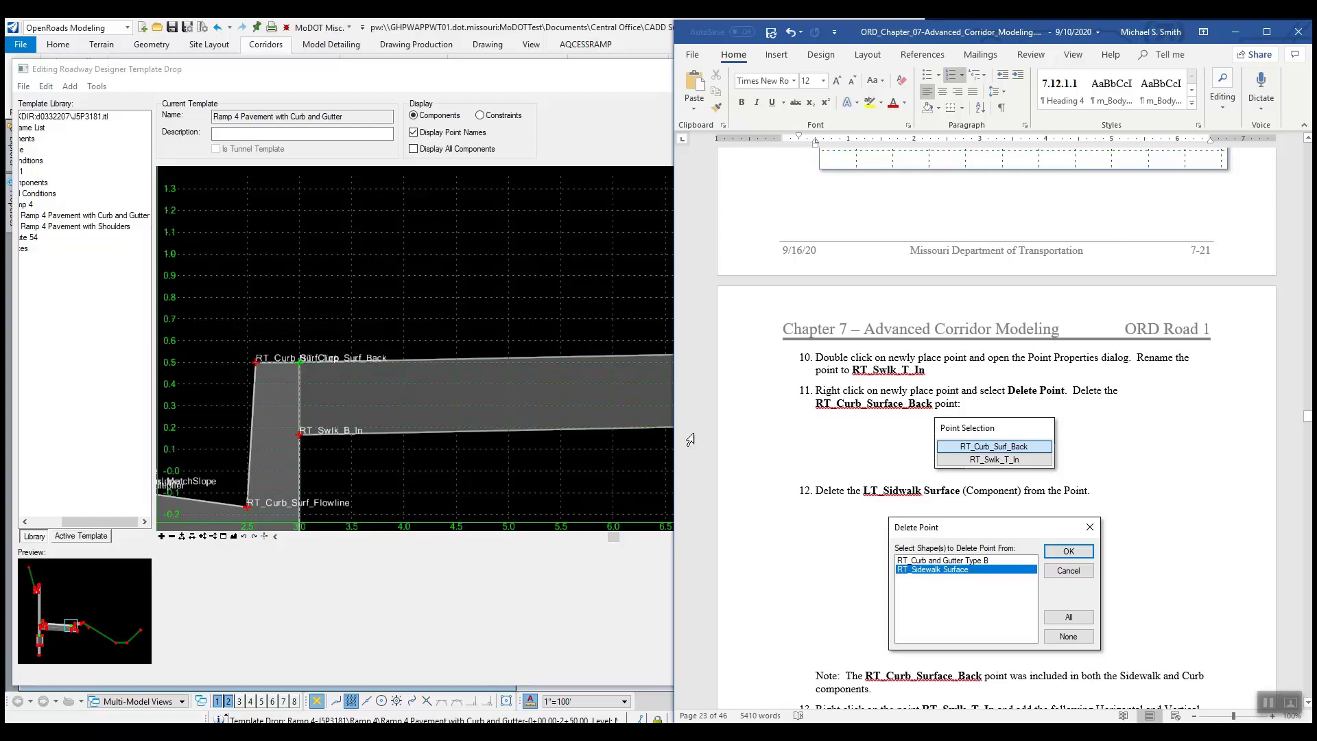
pyautogui.click(300, 366)
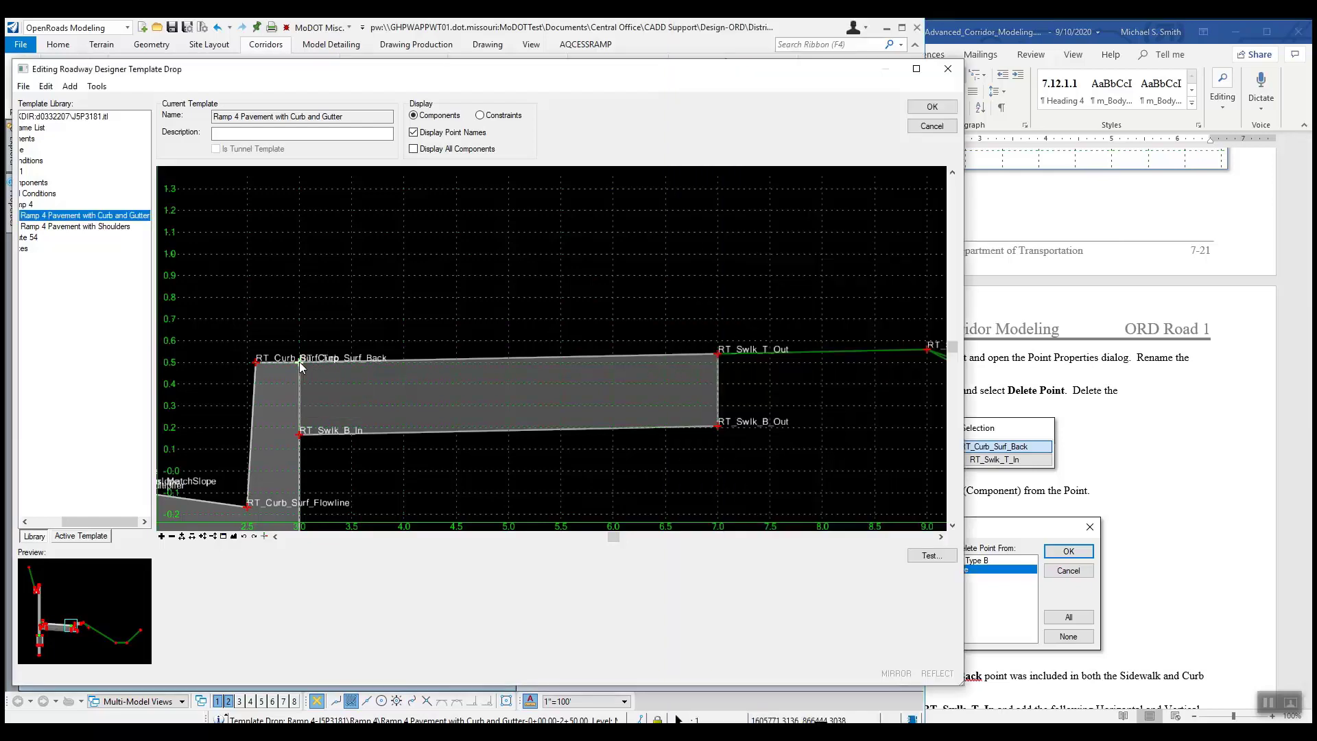
pyautogui.click(300, 366)
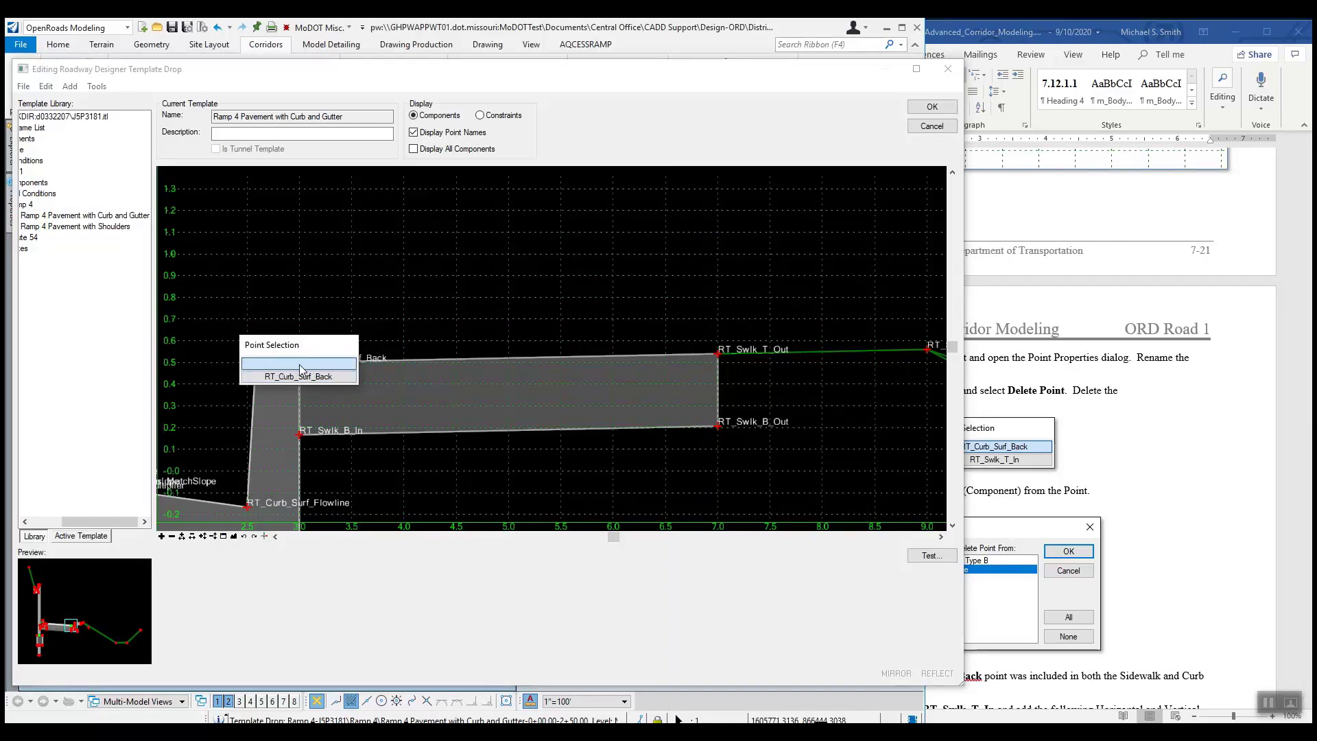
pyautogui.click(302, 365)
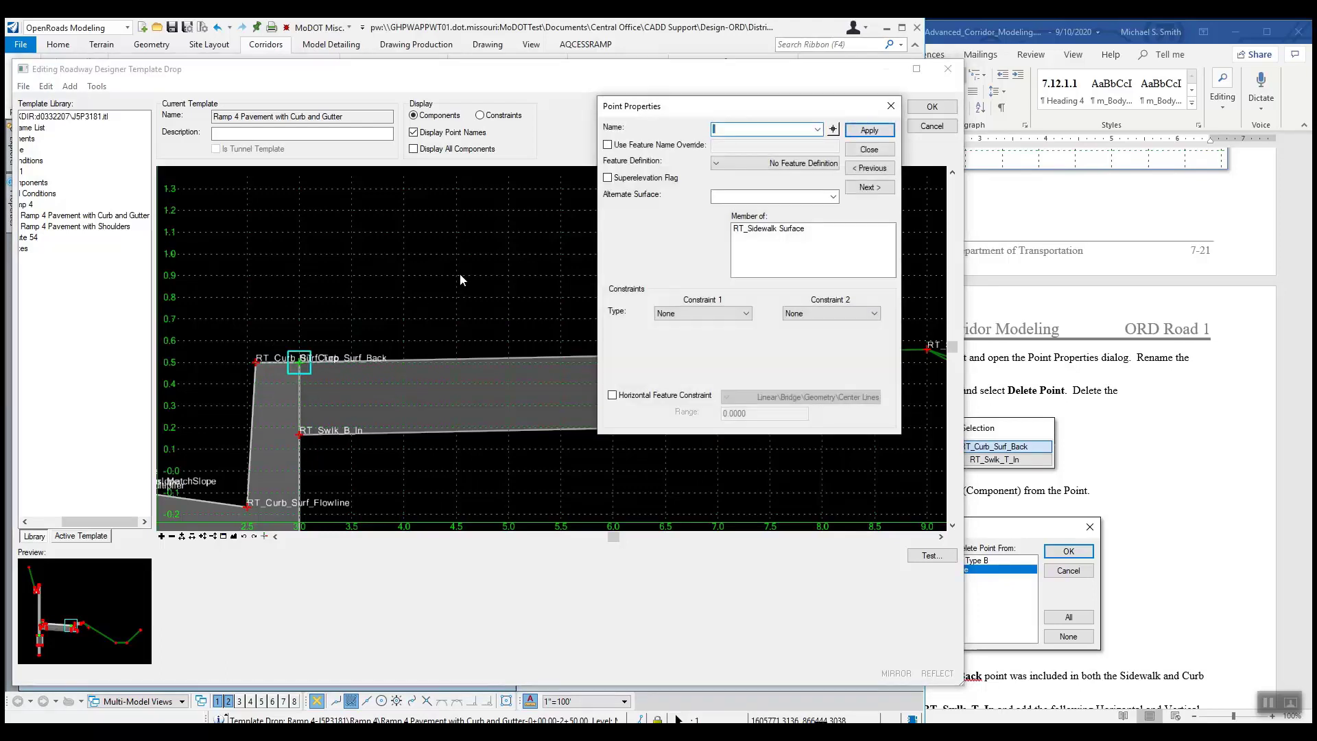
pyautogui.moveTo(734, 113); pyautogui.dragTo(616, 162)
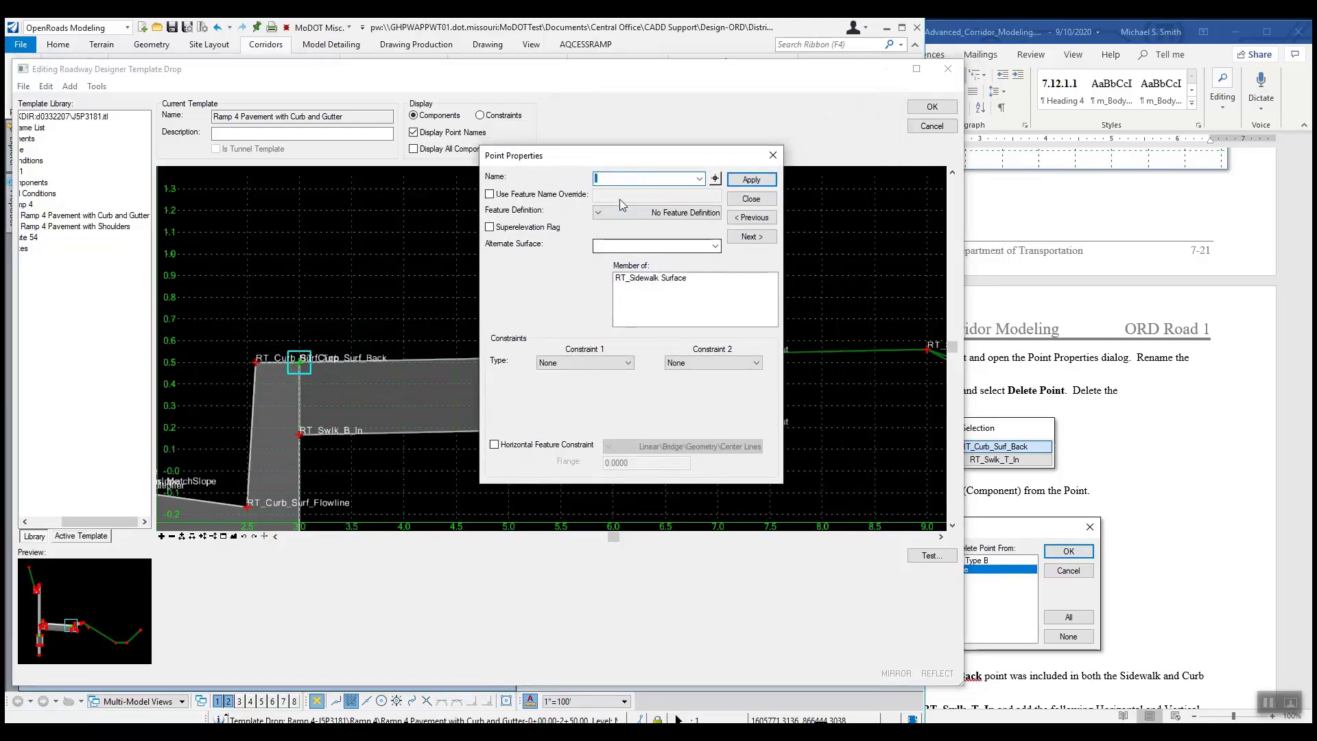
pyautogui.write('RT_Swlk_T_in')
pyautogui.press('BackSpace')
pyautogui.write('In')
pyautogui.click(752, 183)
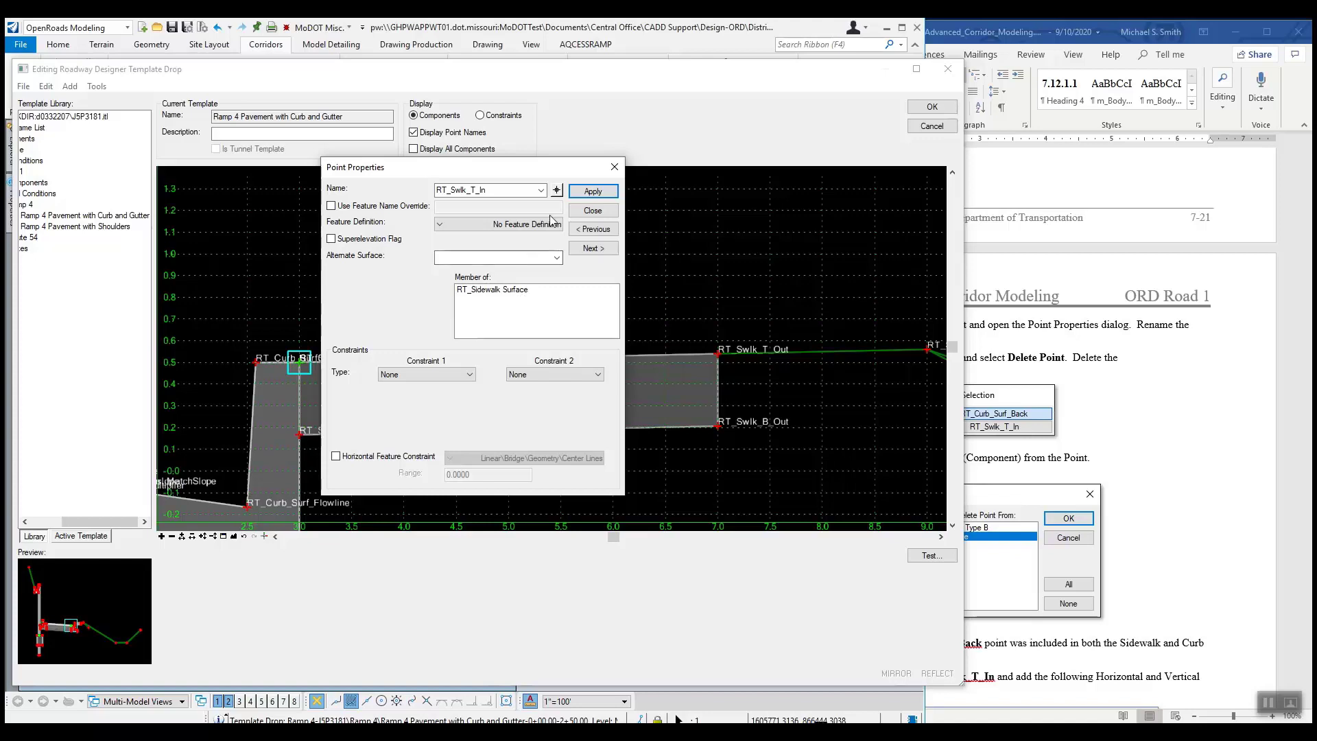
pyautogui.click(594, 192)
pyautogui.click(614, 167)
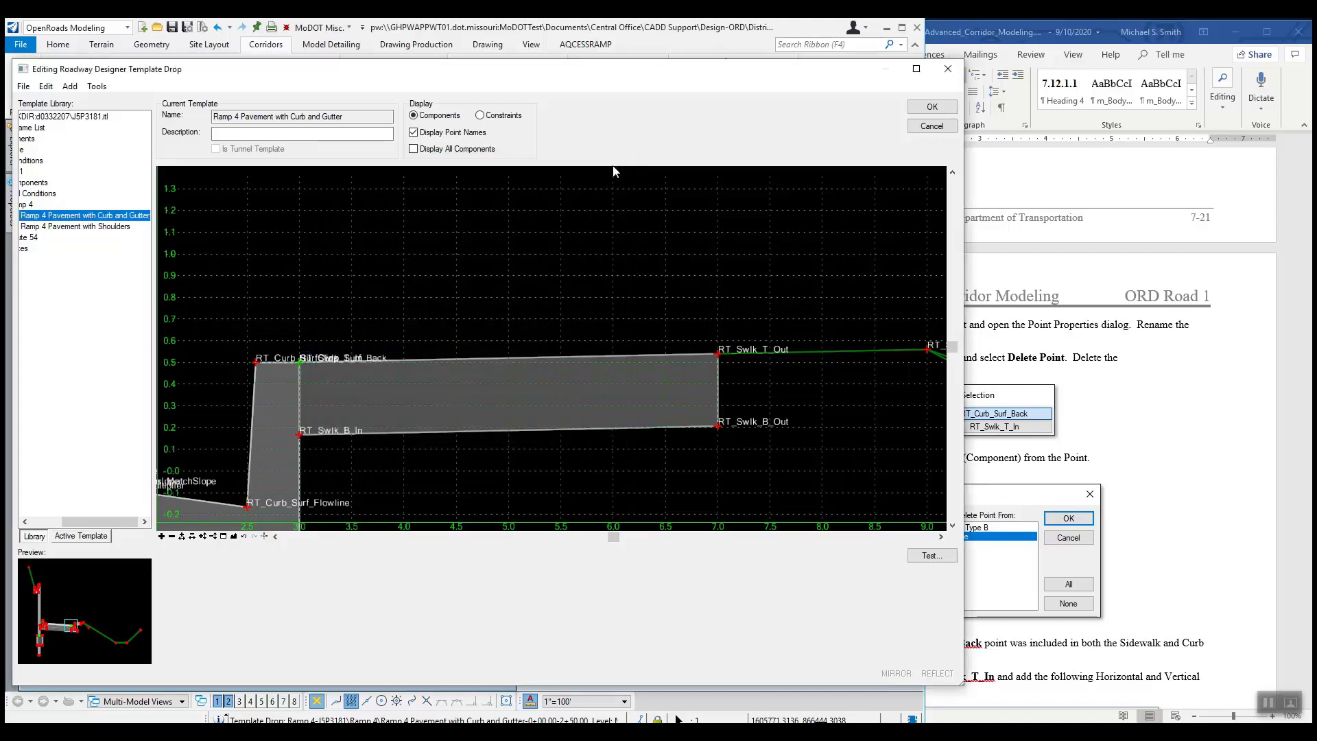
# Delete the RT_Curb_Surf_Back point from the RT_Sidewalk Surface component only
pyautogui.rightClick(303, 363)
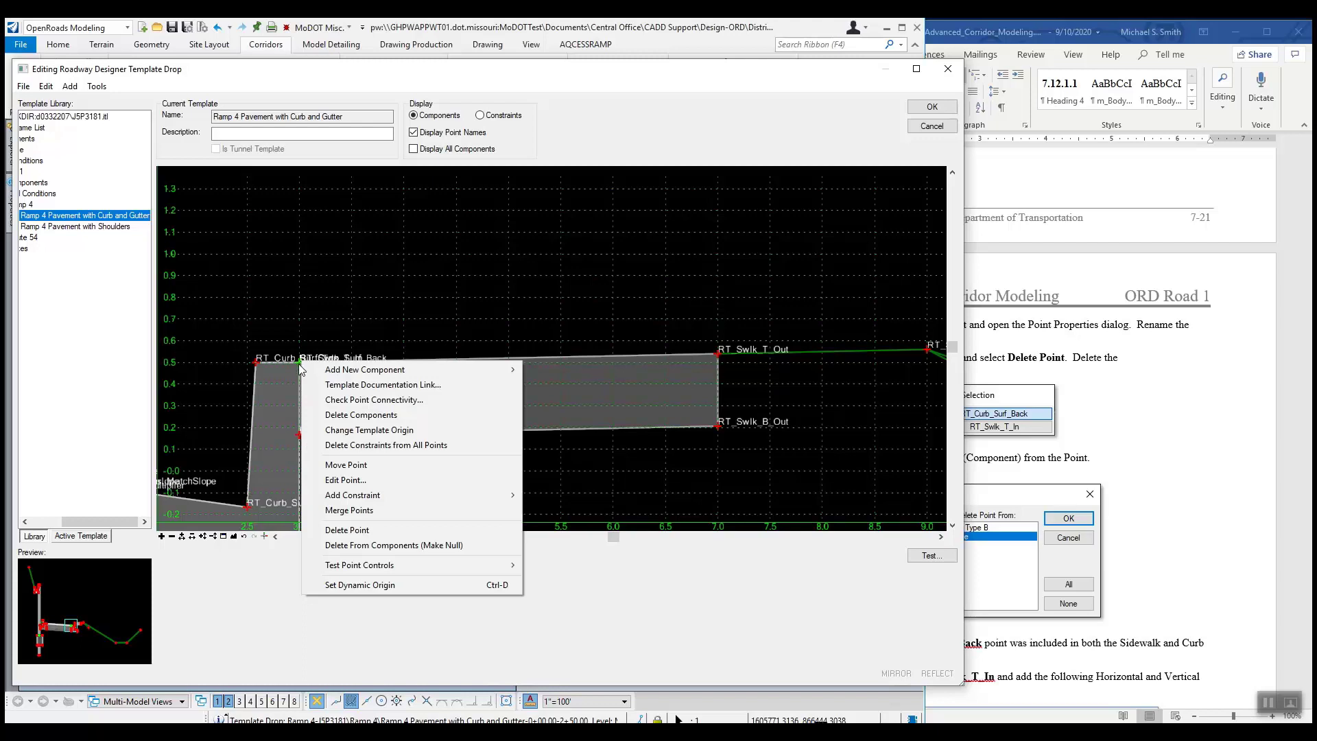
pyautogui.click(371, 530)
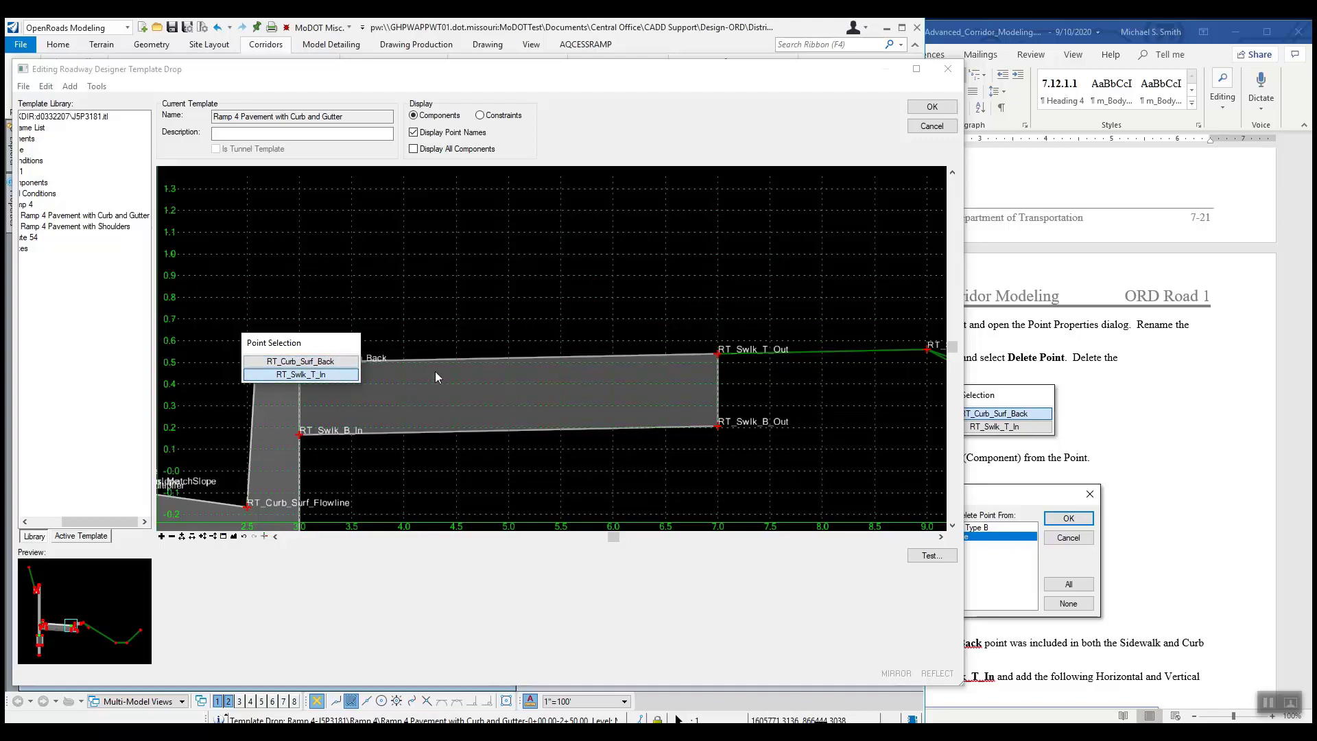
pyautogui.click(308, 362)
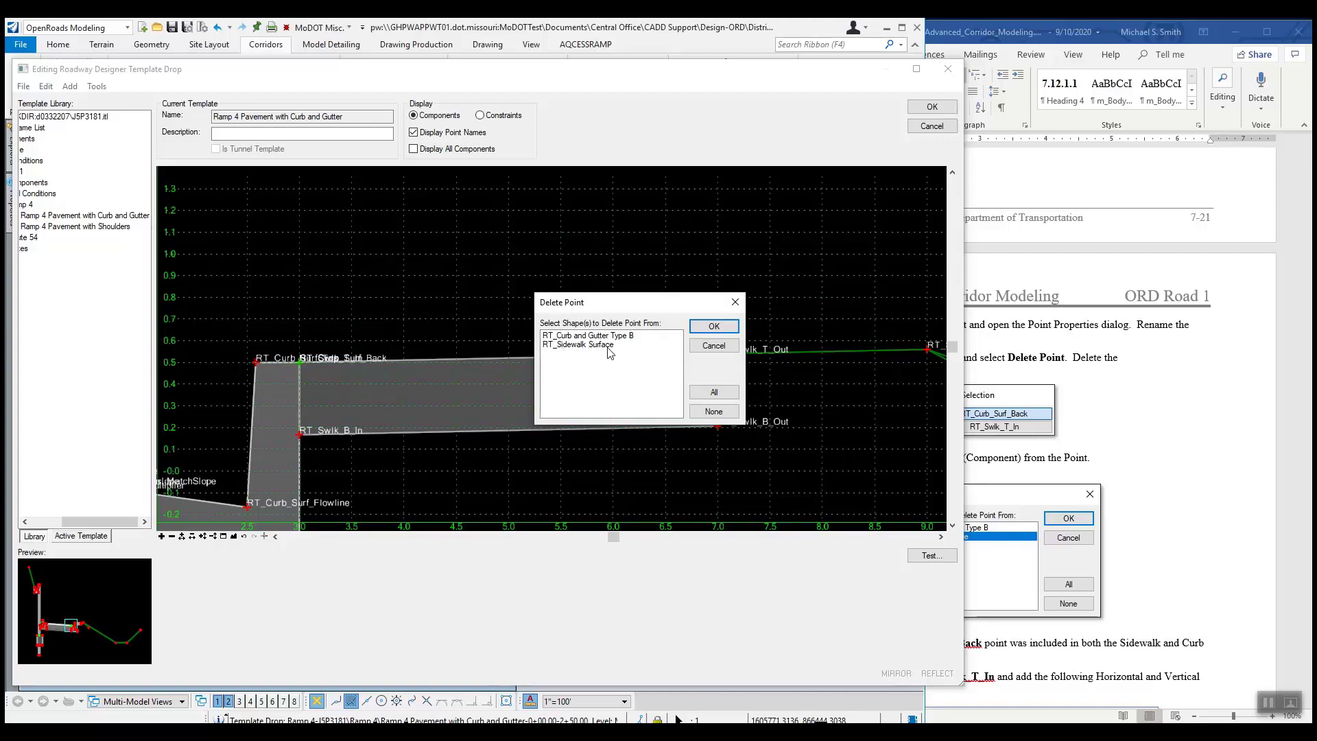
pyautogui.click(585, 345)
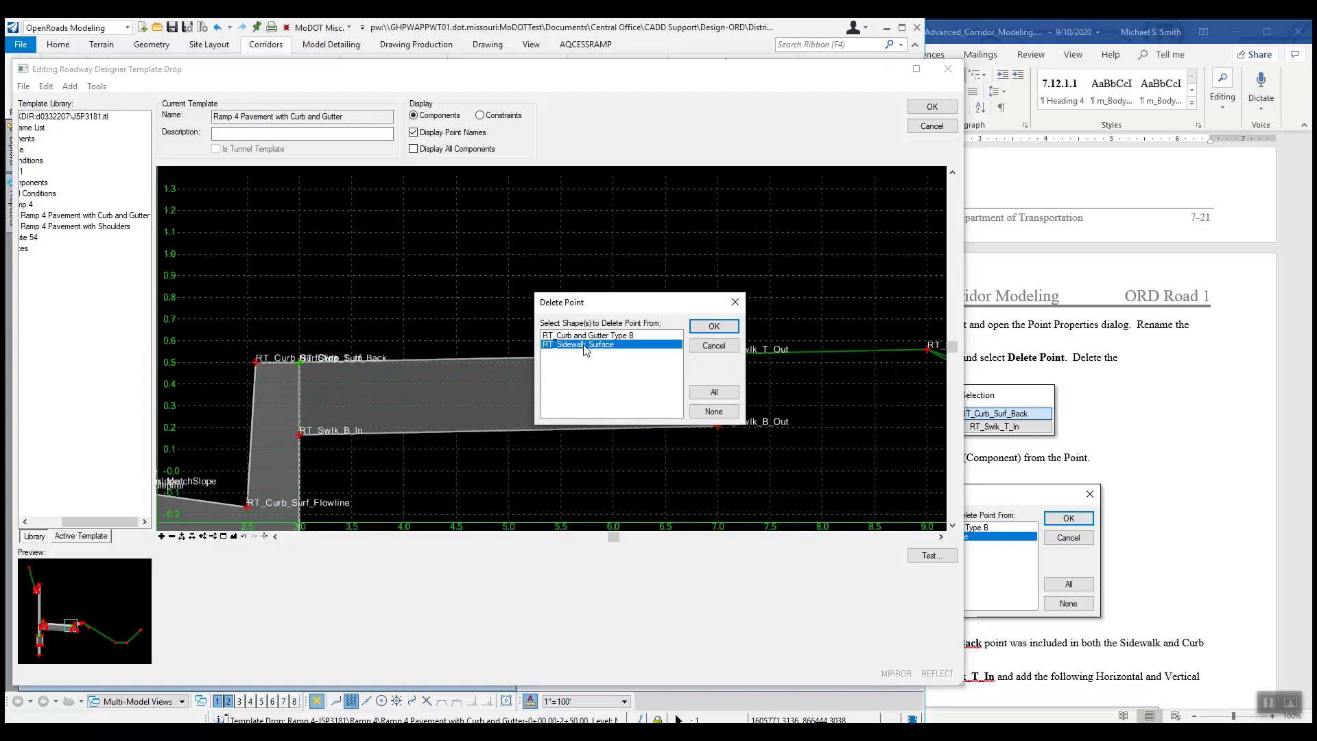
pyautogui.click(714, 326)
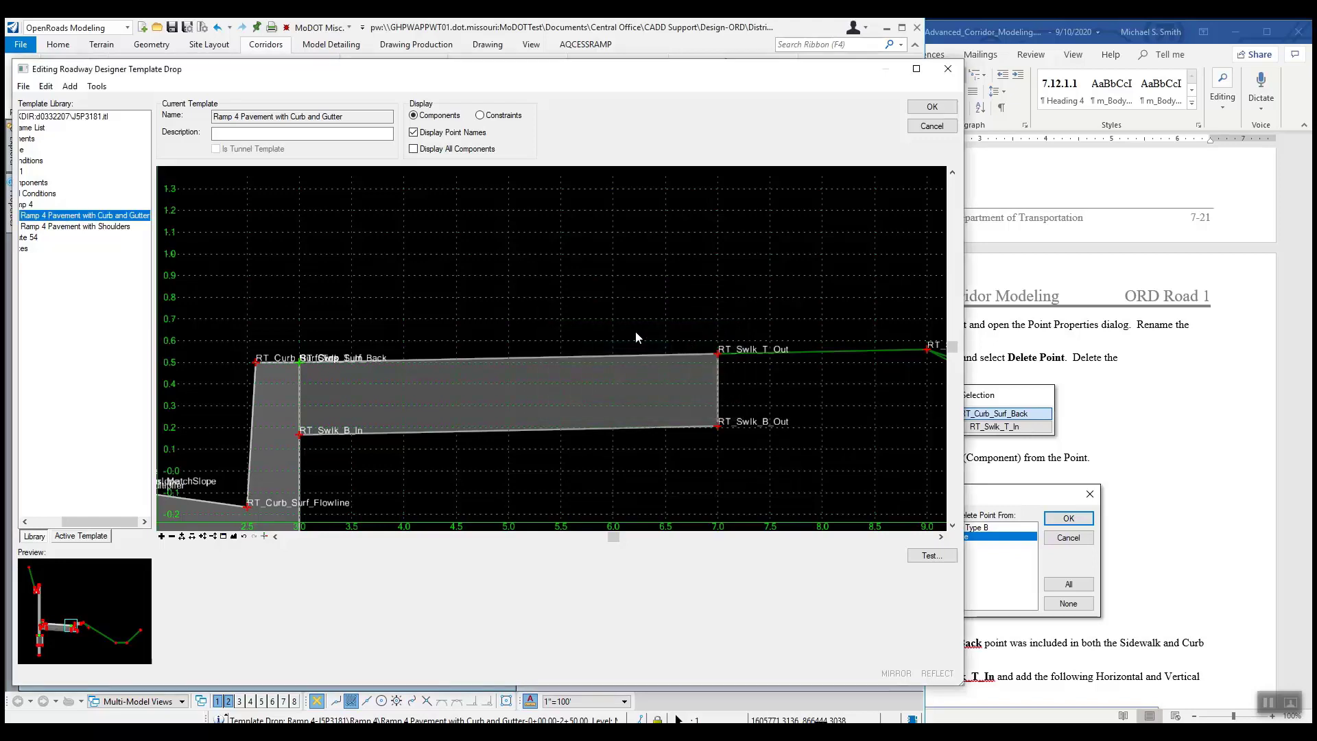
# Consult instruction 13 and set the first constraint type of the RT_Swlk_T_In point to Vector-Offset
pyautogui.click(1045, 428)
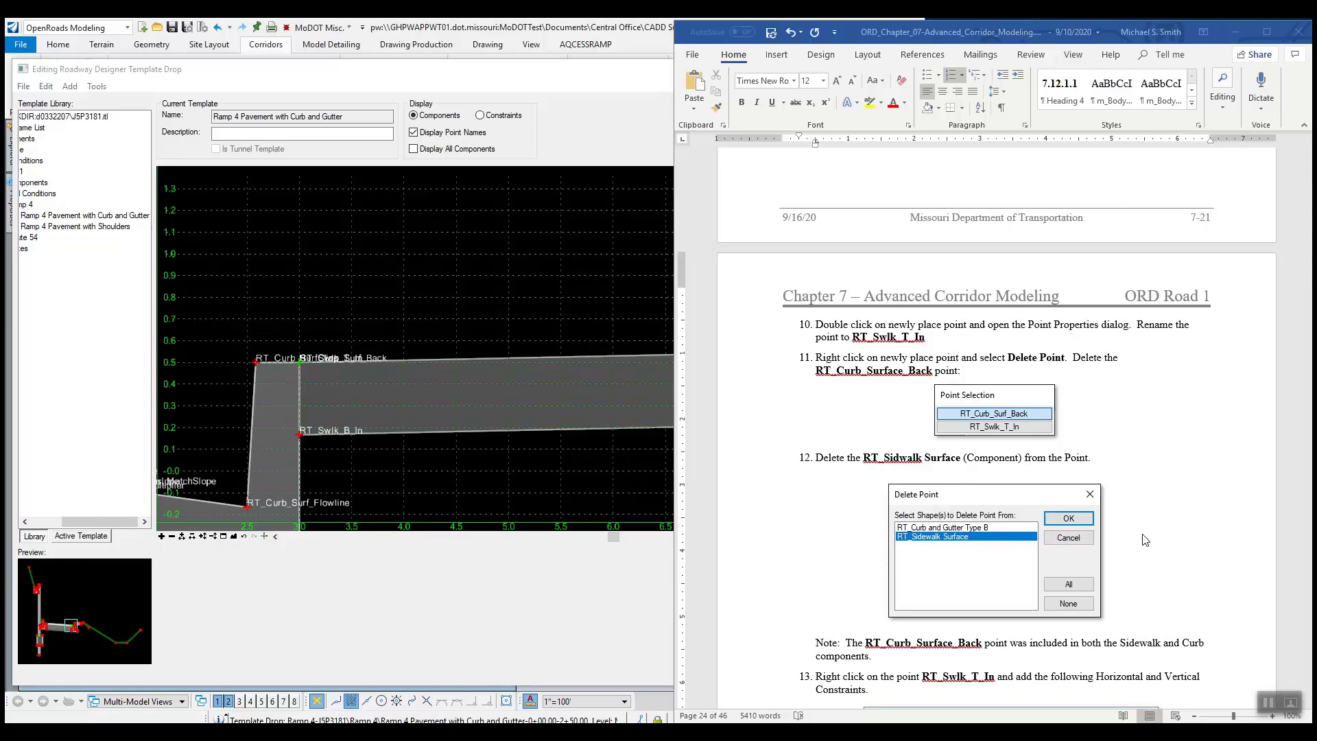
pyautogui.scroll(-2, 1141, 531)
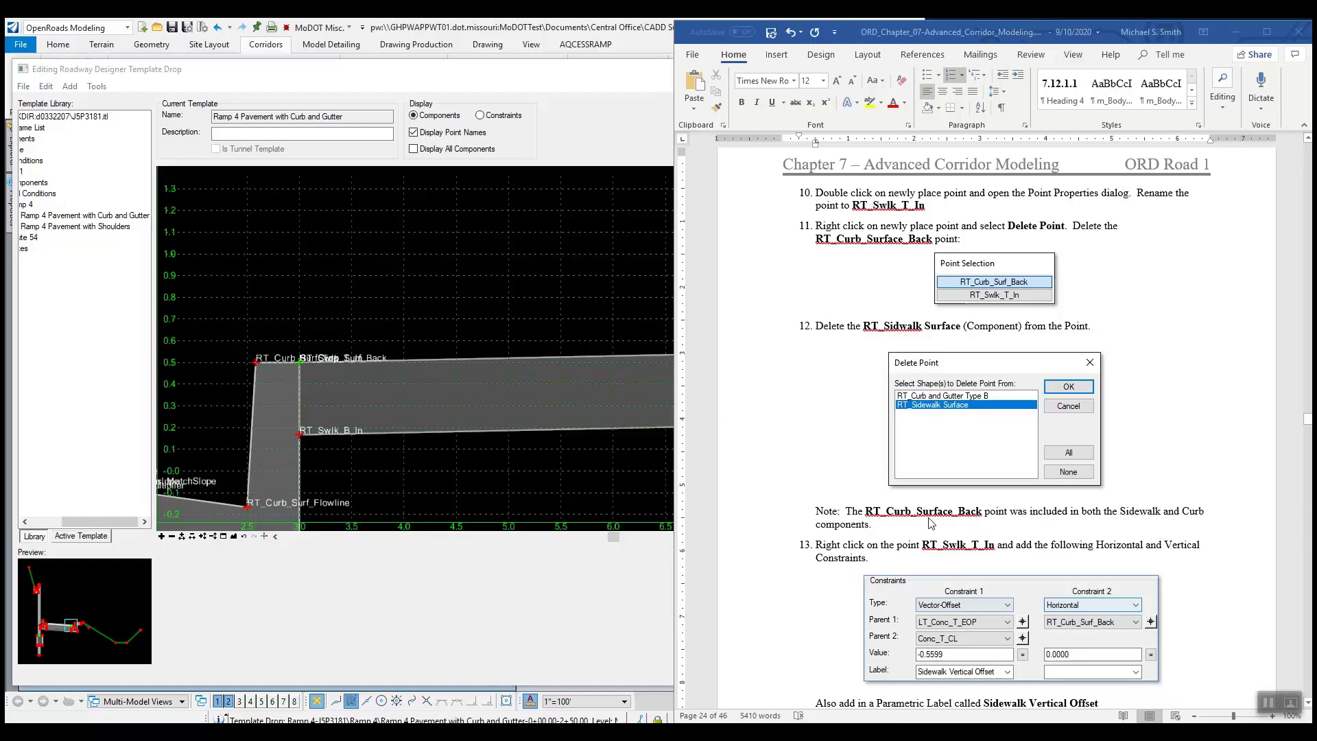
pyautogui.scroll(-4, 877, 535)
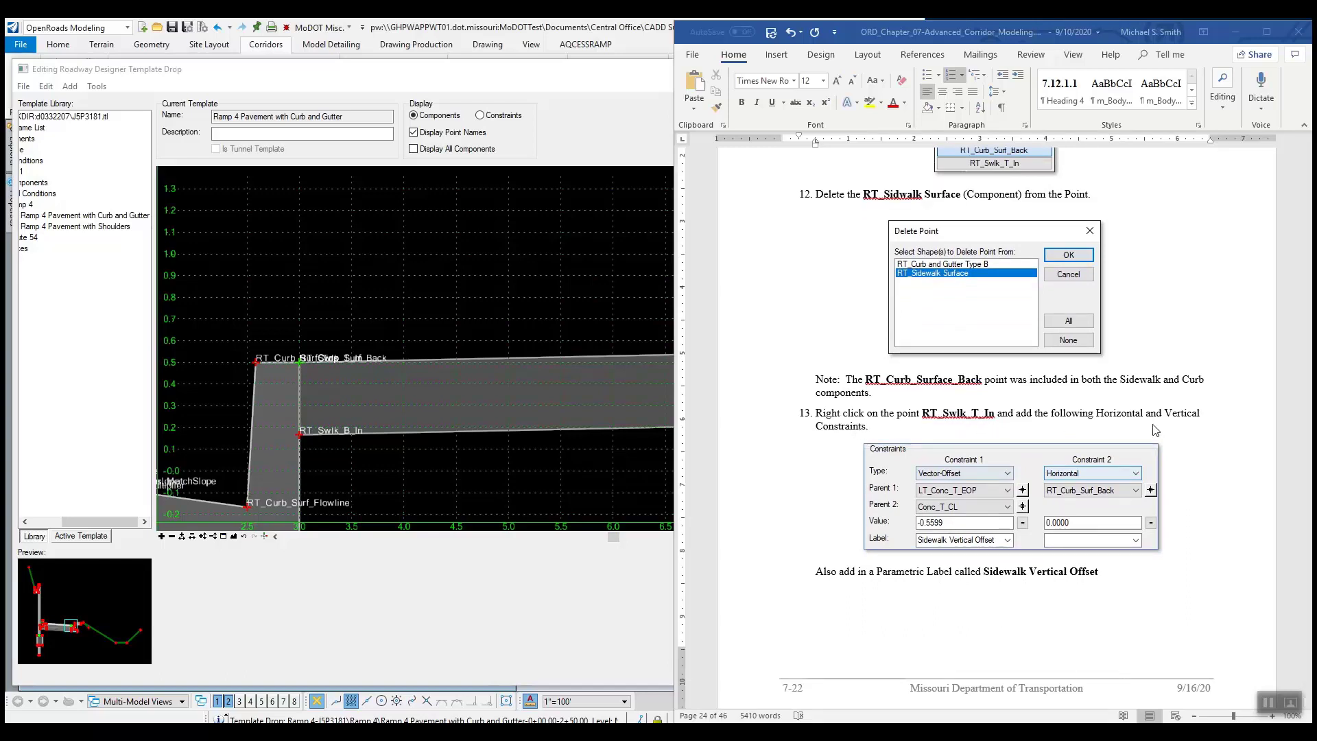
pyautogui.rightClick(301, 362)
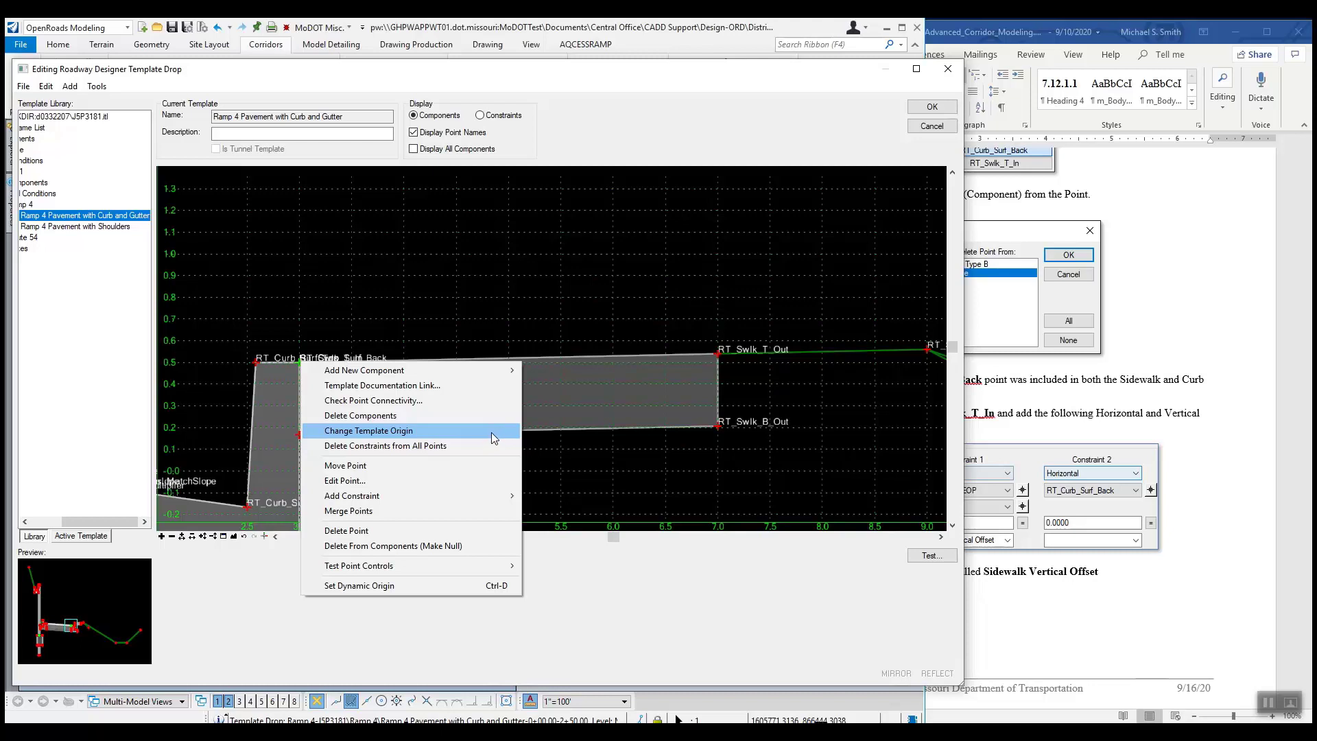
pyautogui.click(399, 336)
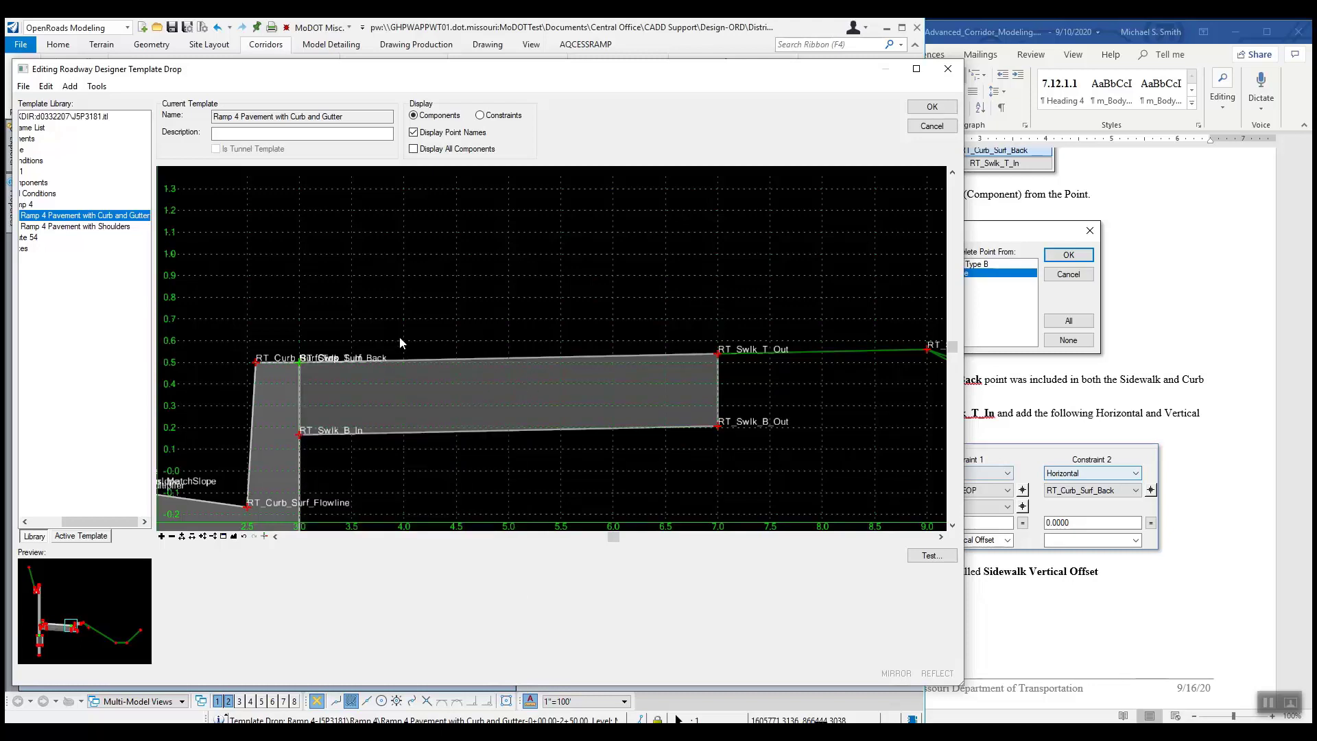
pyautogui.click(299, 361)
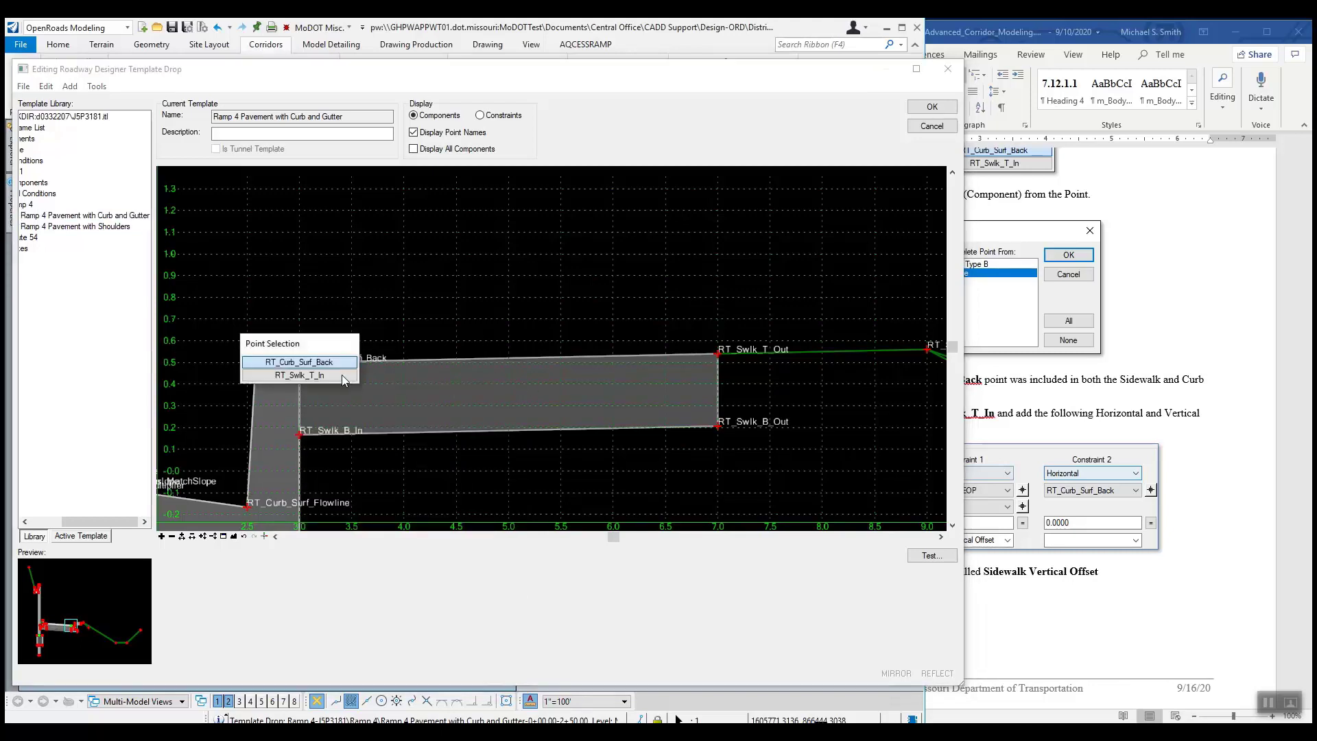
pyautogui.click(301, 376)
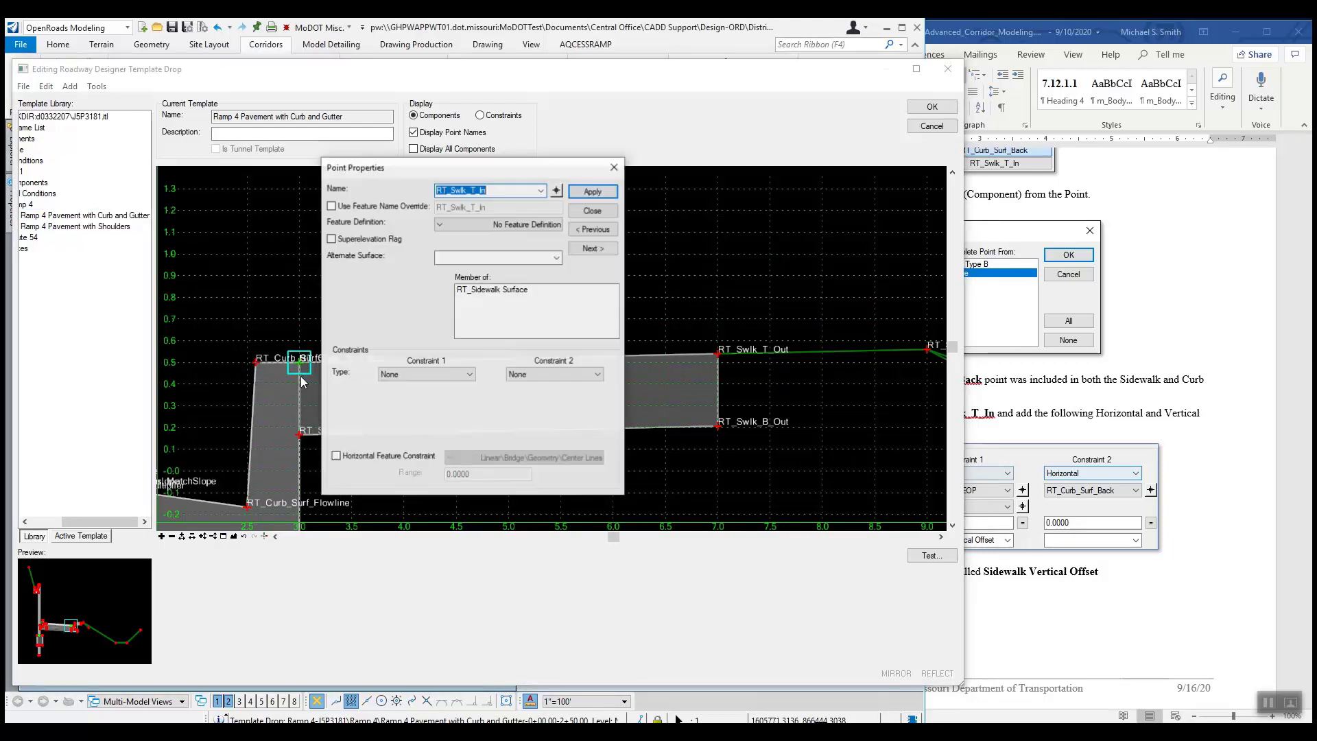
pyautogui.click(1145, 440)
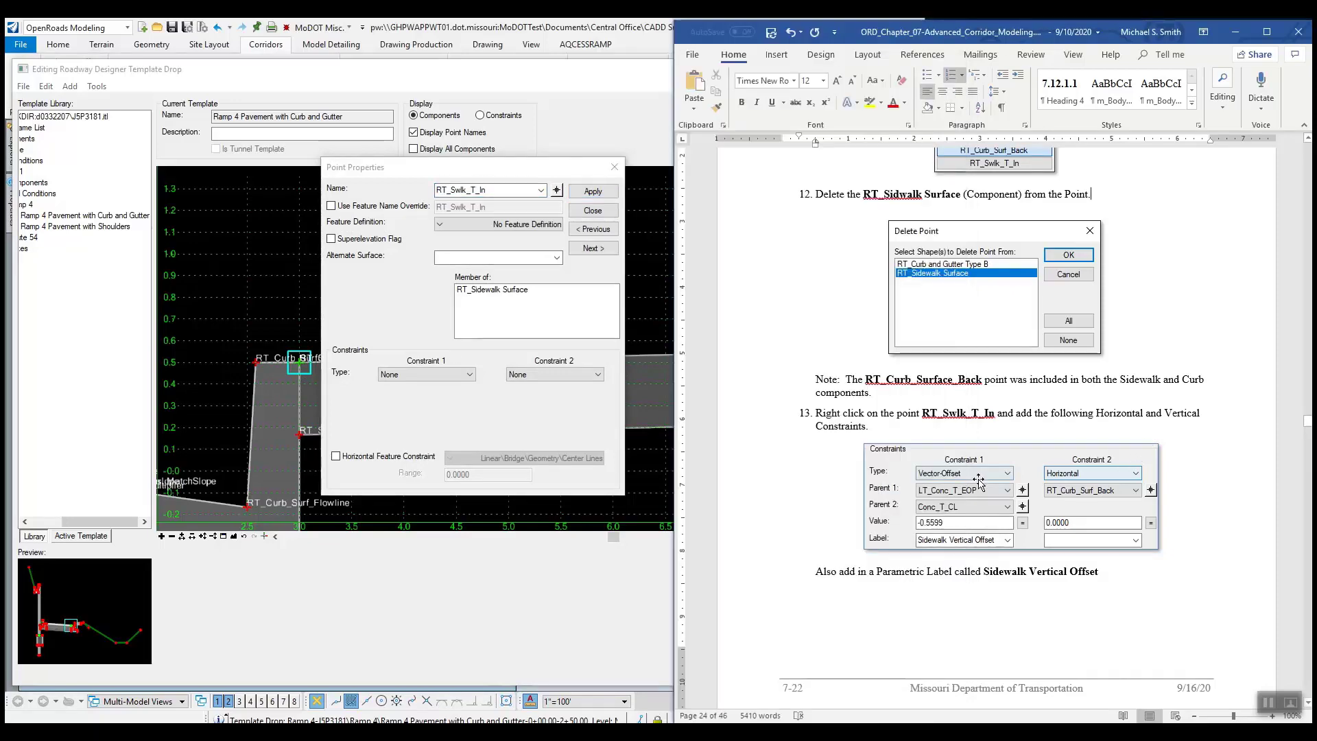
pyautogui.click(450, 373)
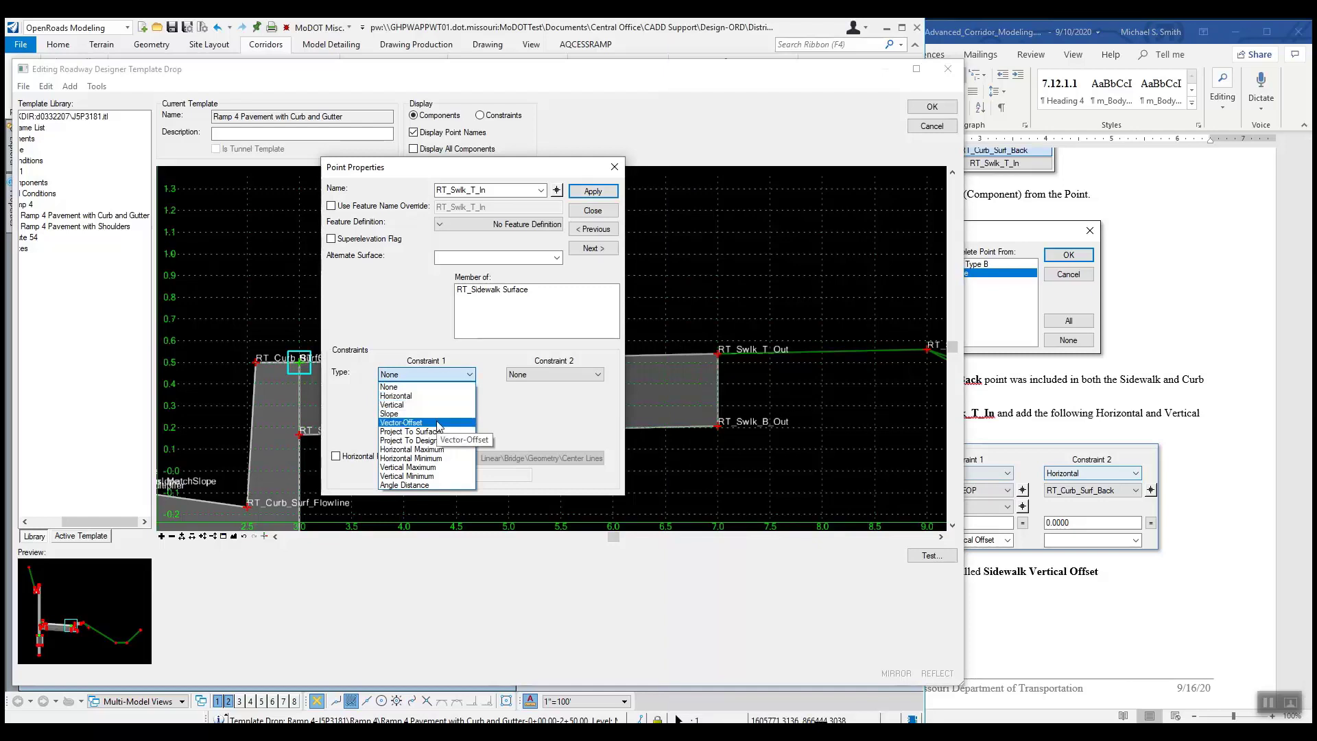
pyautogui.click(430, 422)
# Assign LT_Conc_T_EOP as the first parent of the vector-offset constraint by picking it in the template
pyautogui.click(960, 545)
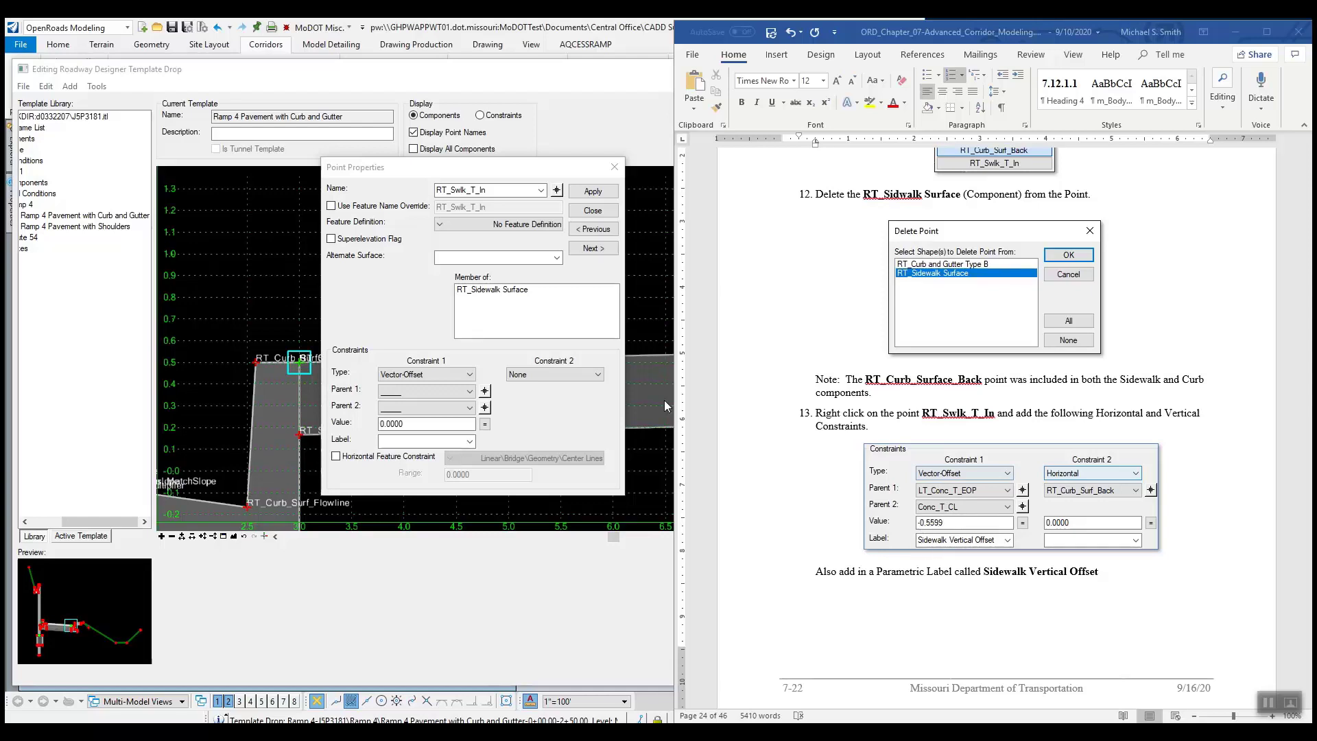
pyautogui.click(458, 399)
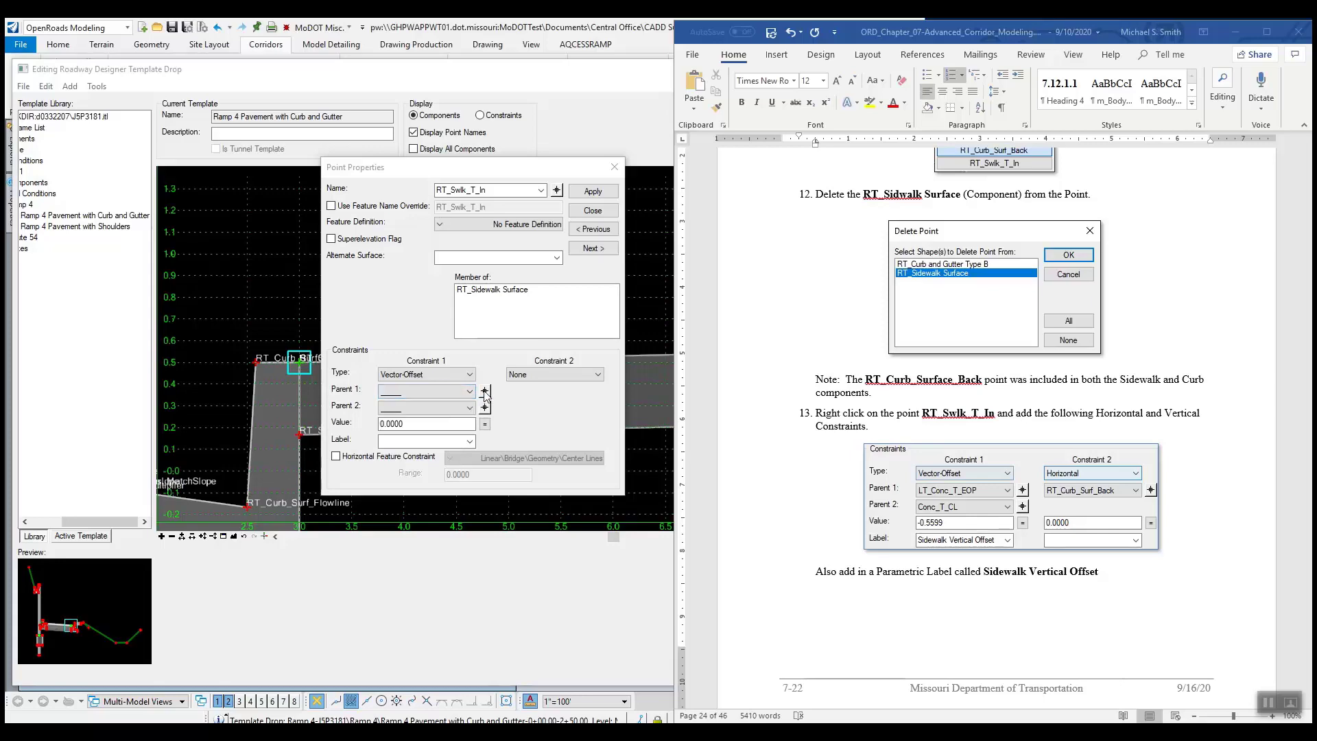
pyautogui.click(485, 393)
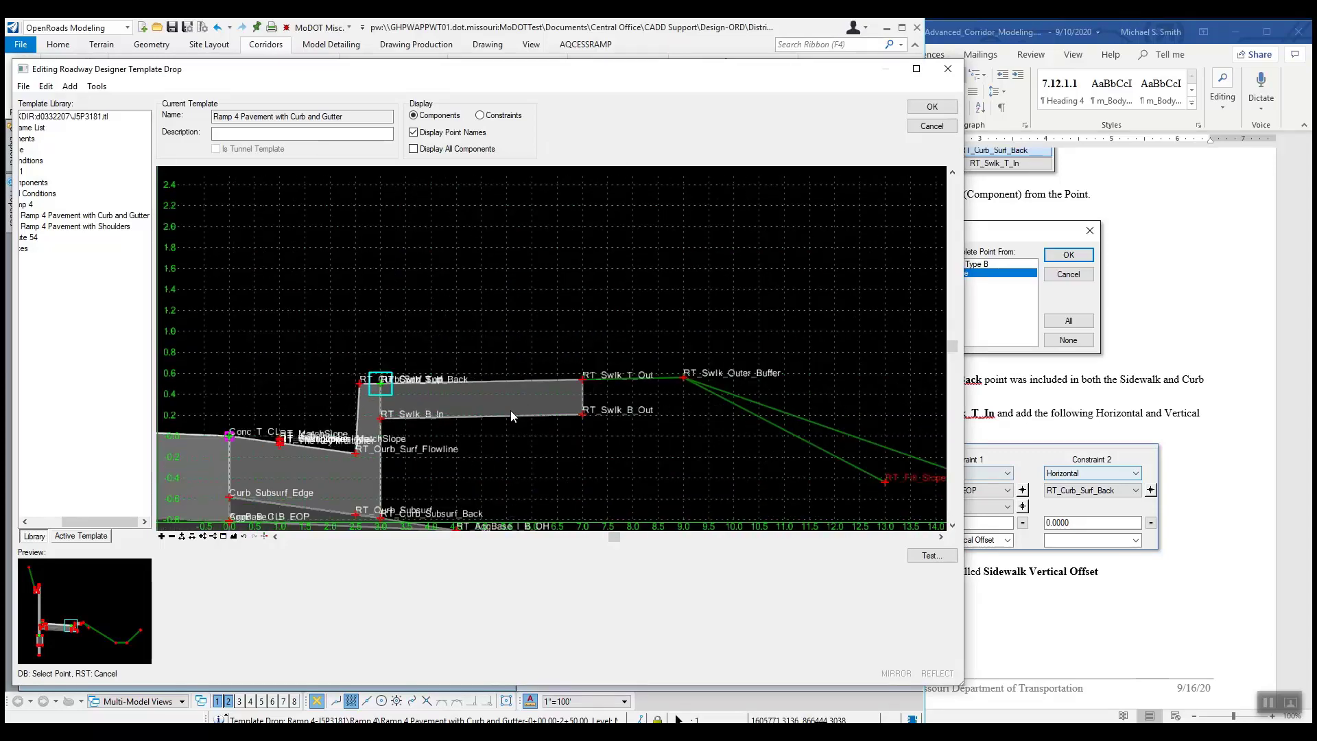
pyautogui.scroll(-4, 511, 410)
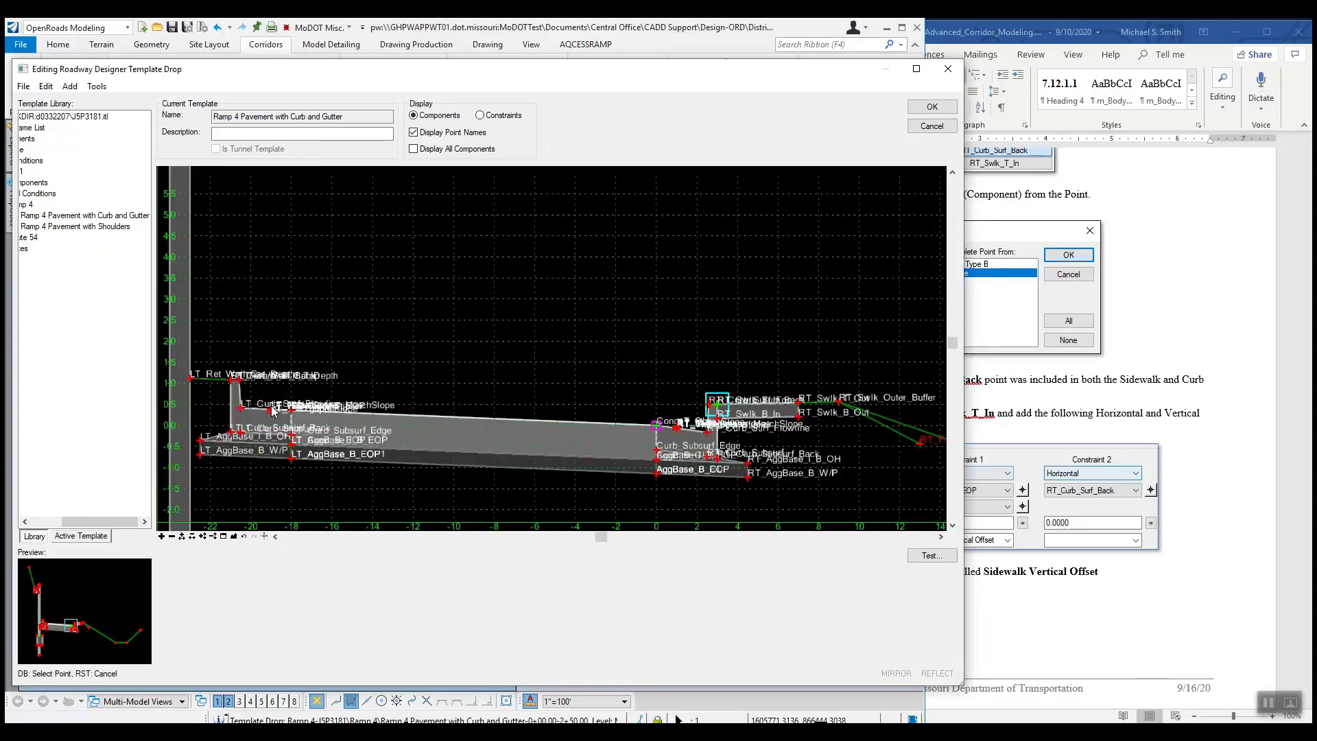
pyautogui.scroll(6, 273, 410)
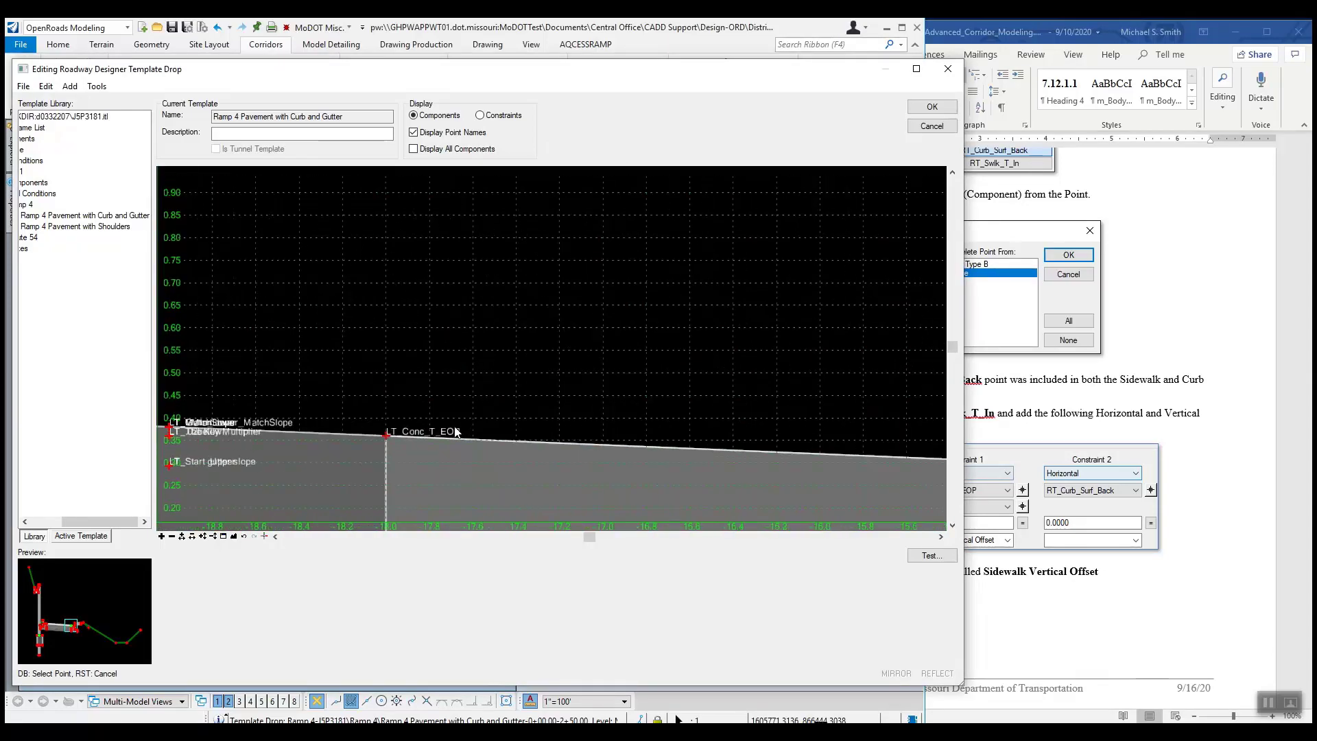
pyautogui.click(388, 437)
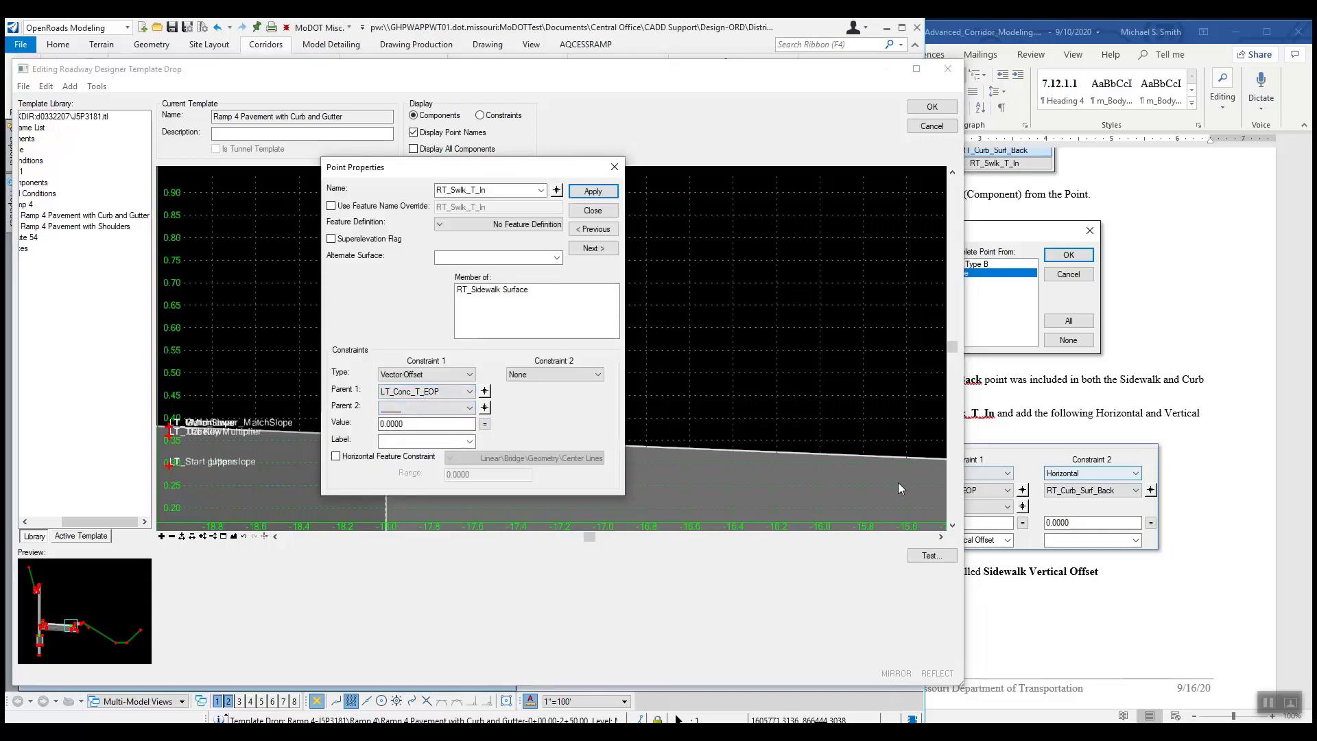
# Assign Conc_T_CL as the second parent of the vector-offset constraint by picking it in the template
pyautogui.click(1090, 607)
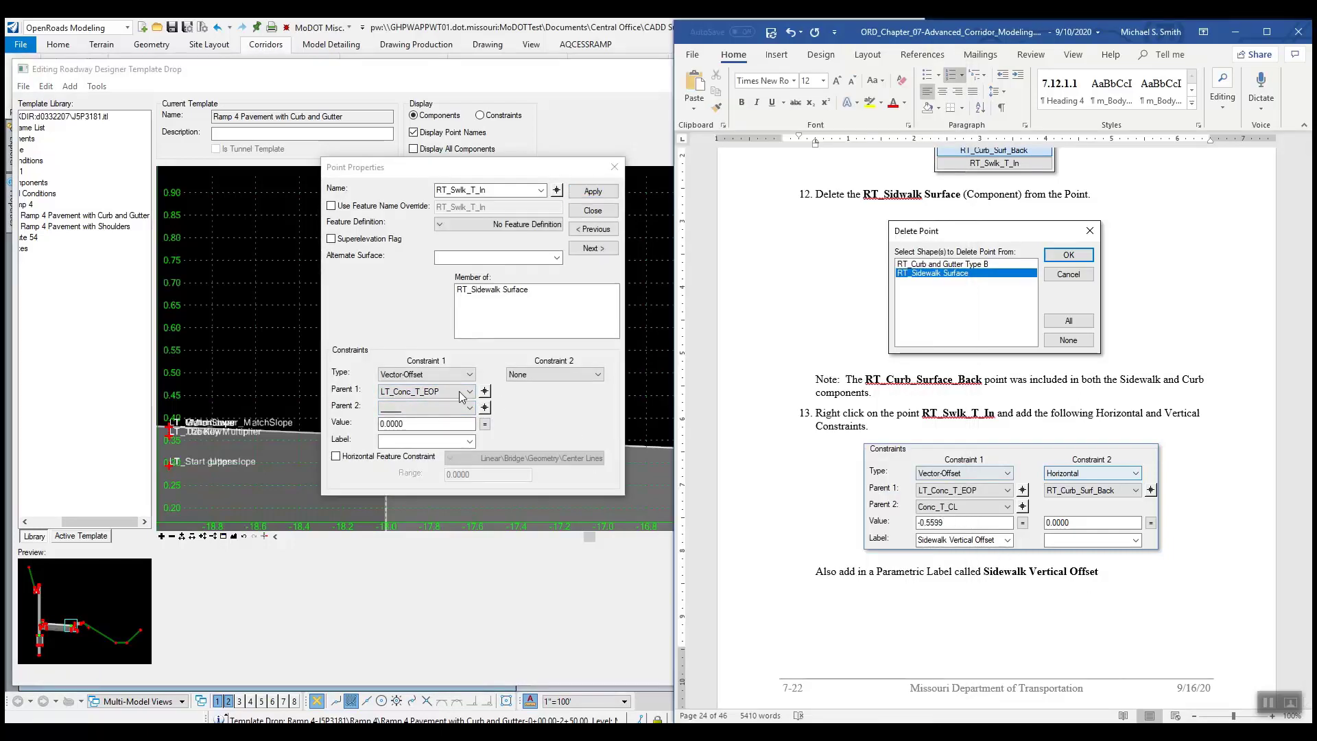
pyautogui.click(484, 410)
pyautogui.scroll(-9, 598, 403)
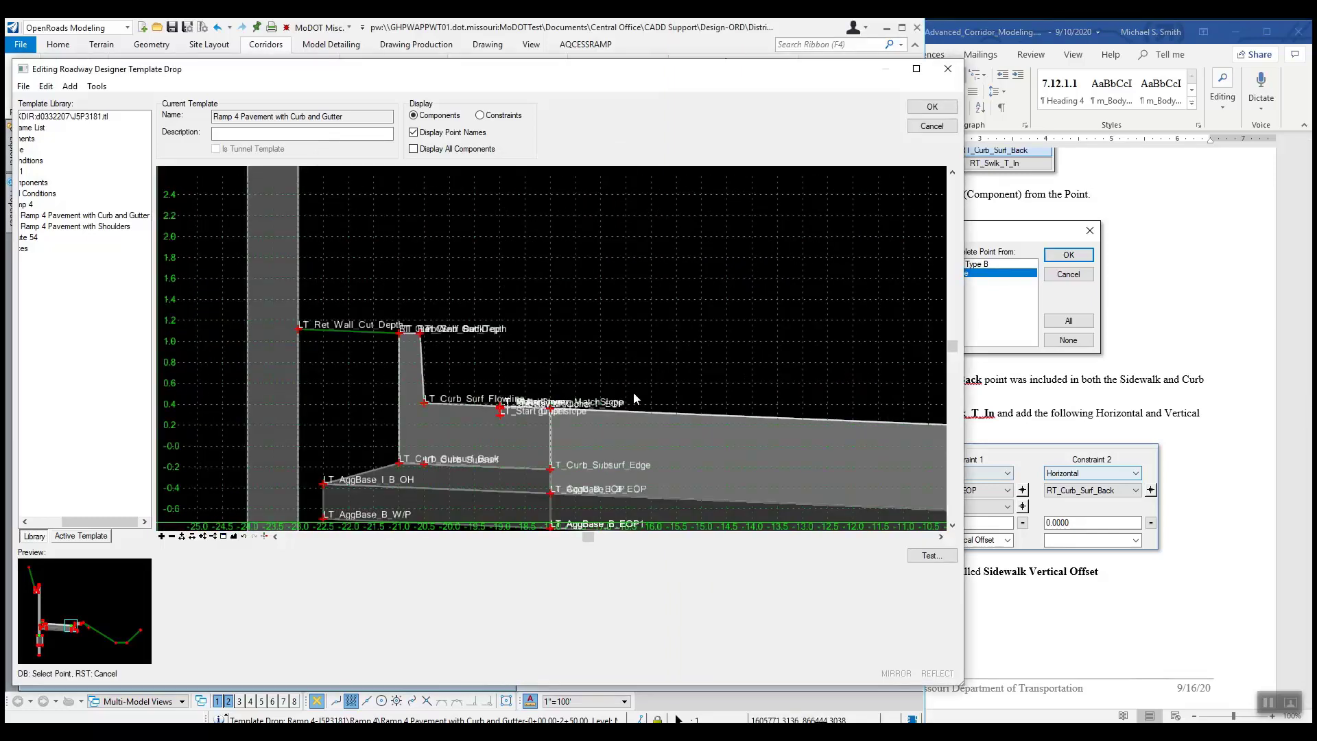
pyautogui.scroll(-5, 817, 463)
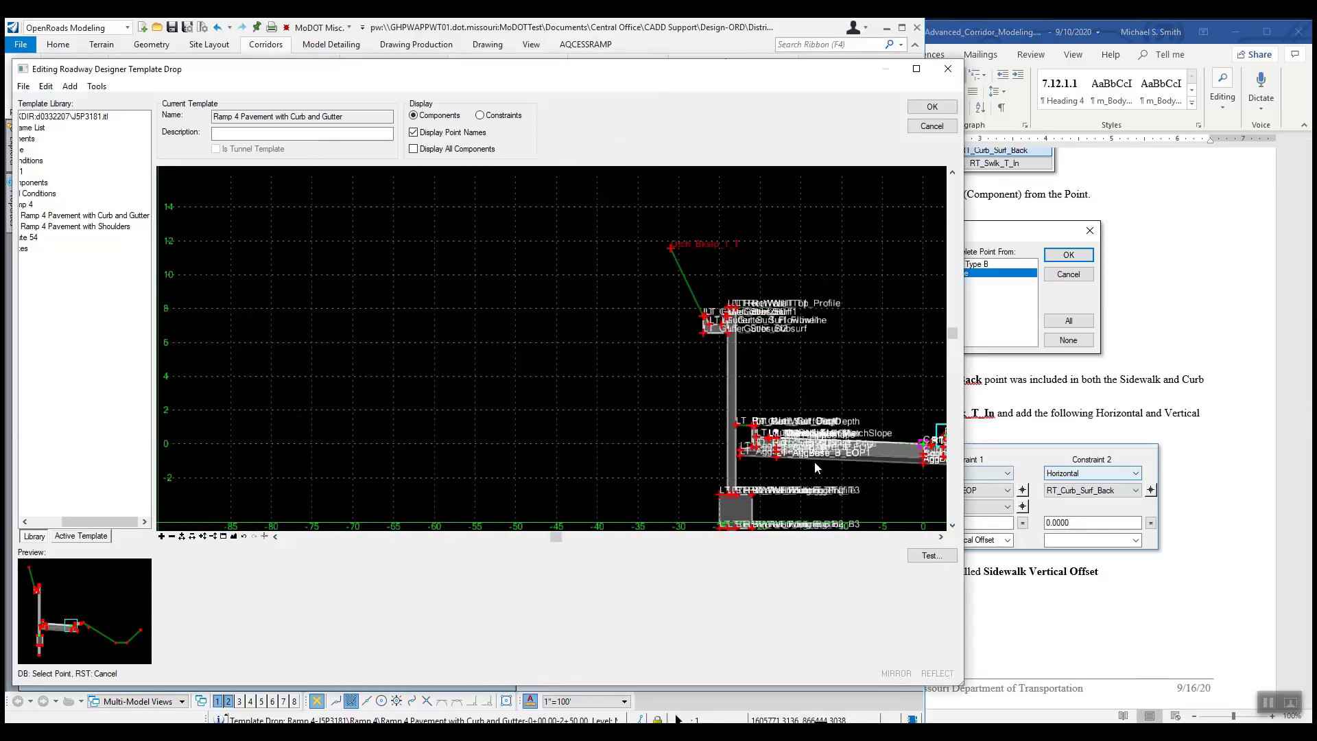
pyautogui.scroll(2, 937, 458)
pyautogui.scroll(5, 919, 439)
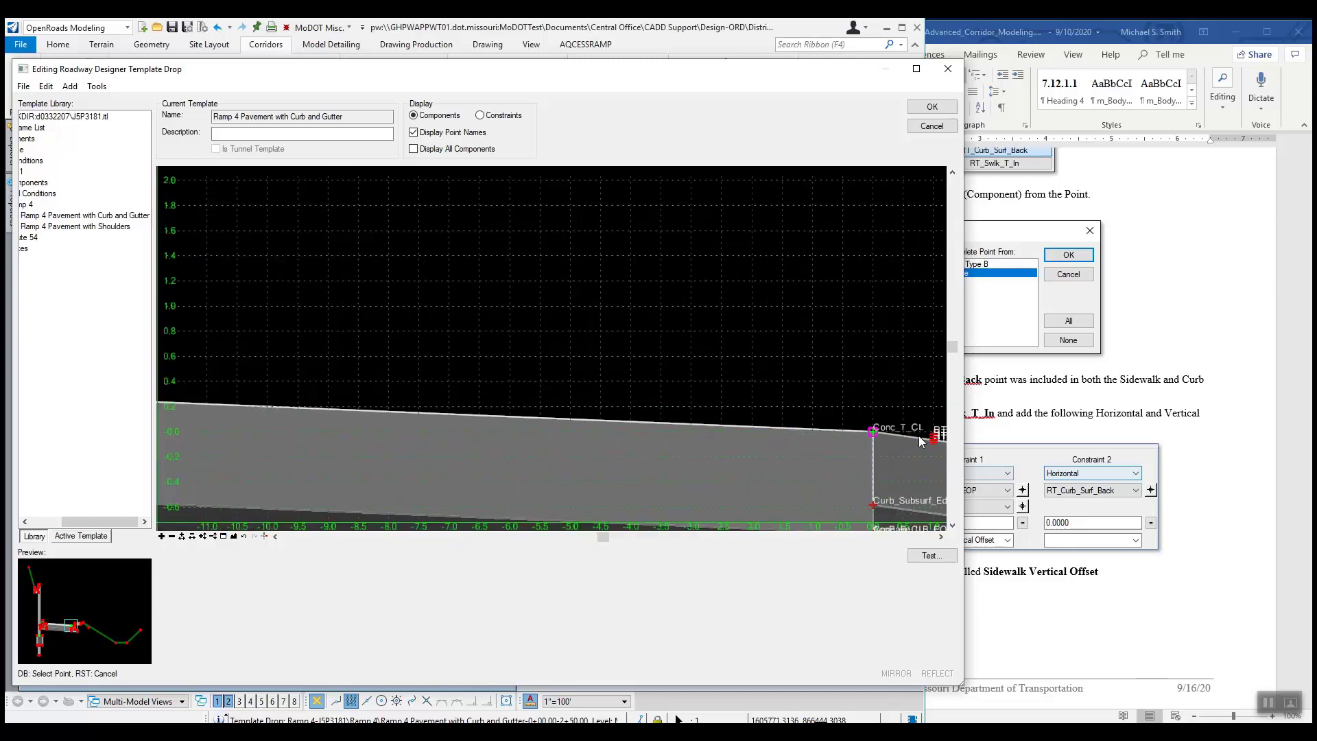
pyautogui.doubleClick(827, 426)
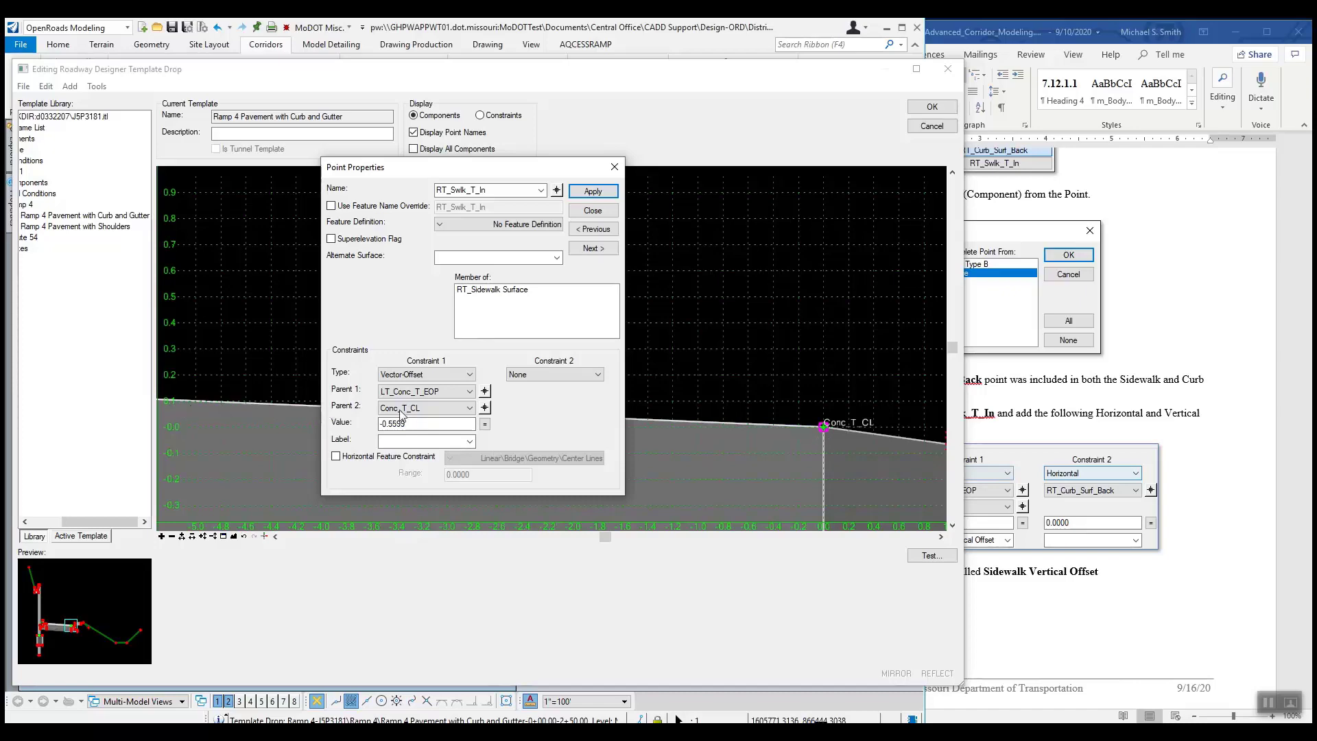
# Label the vector-offset constraint of RT_Swlk_T_In as Sidewalk Vertical Offset, checking the name in the Word instructions, and apply it
pyautogui.scroll(-3, 736, 448)
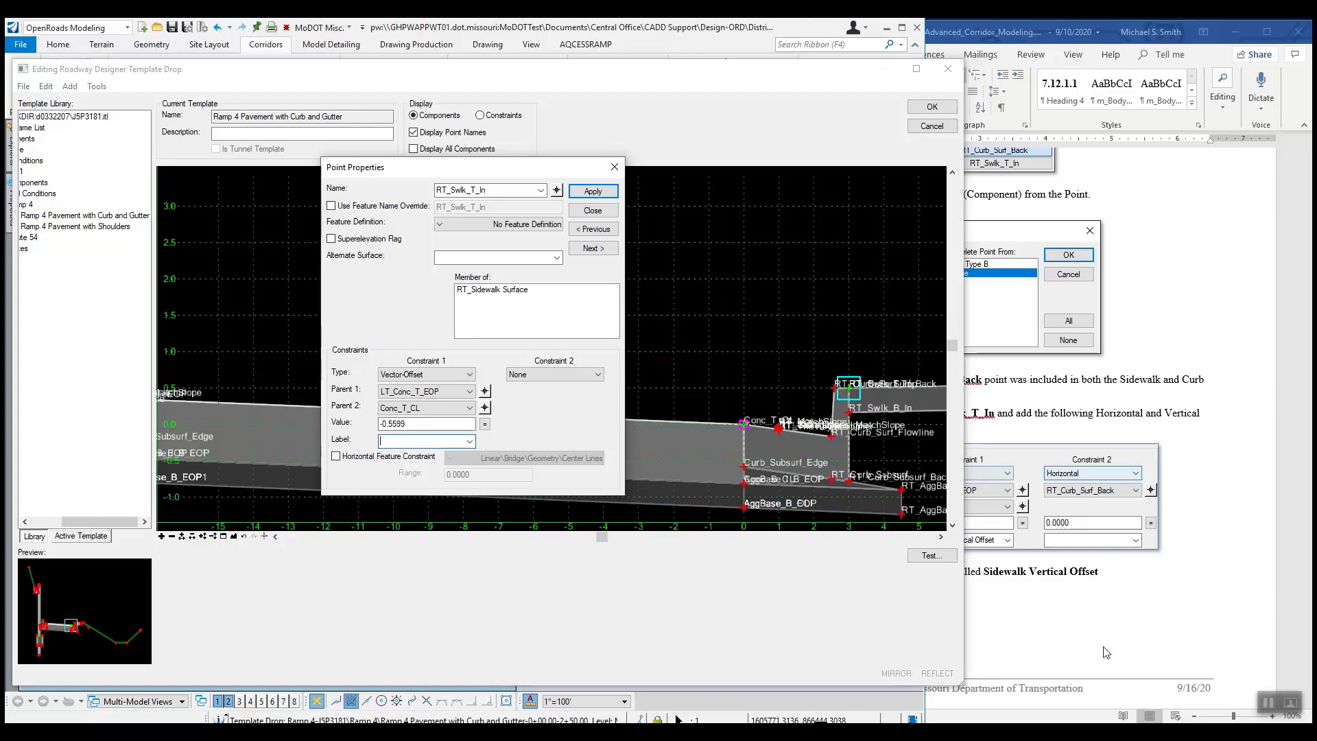
pyautogui.click(1057, 582)
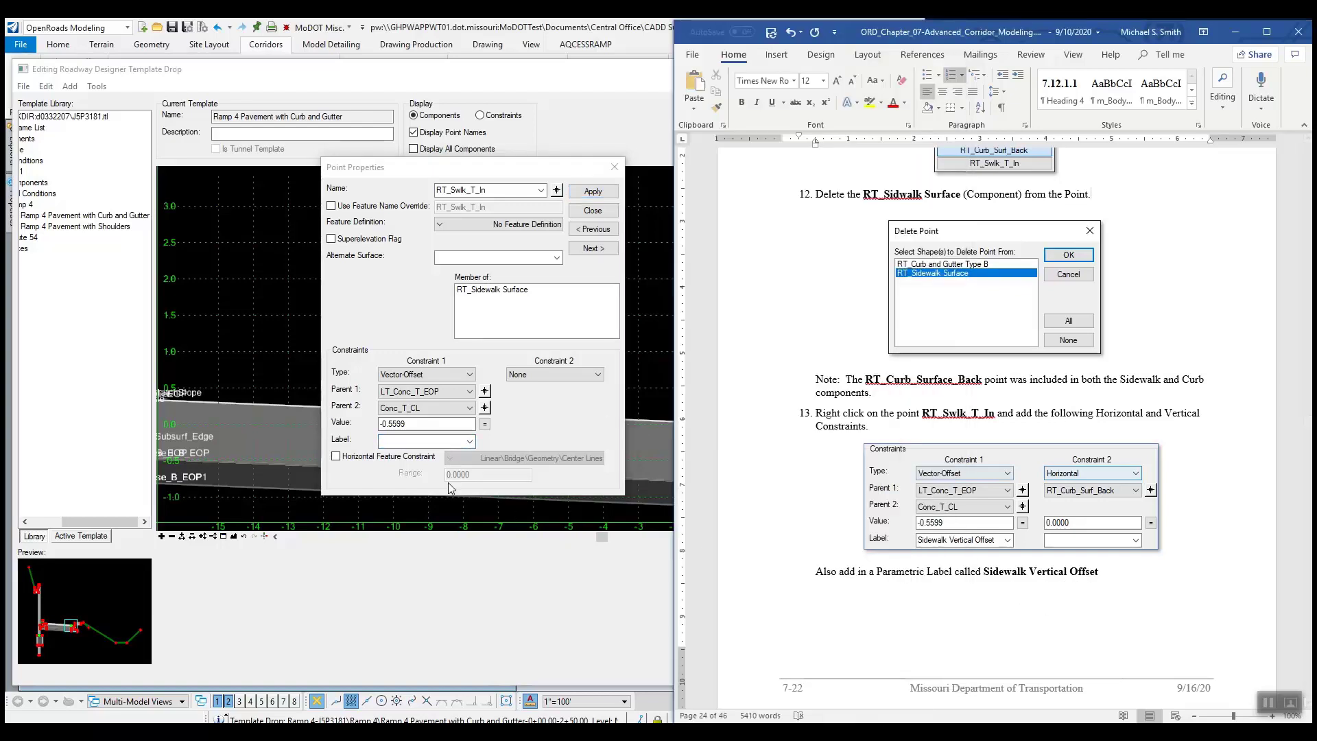
pyautogui.click(450, 442)
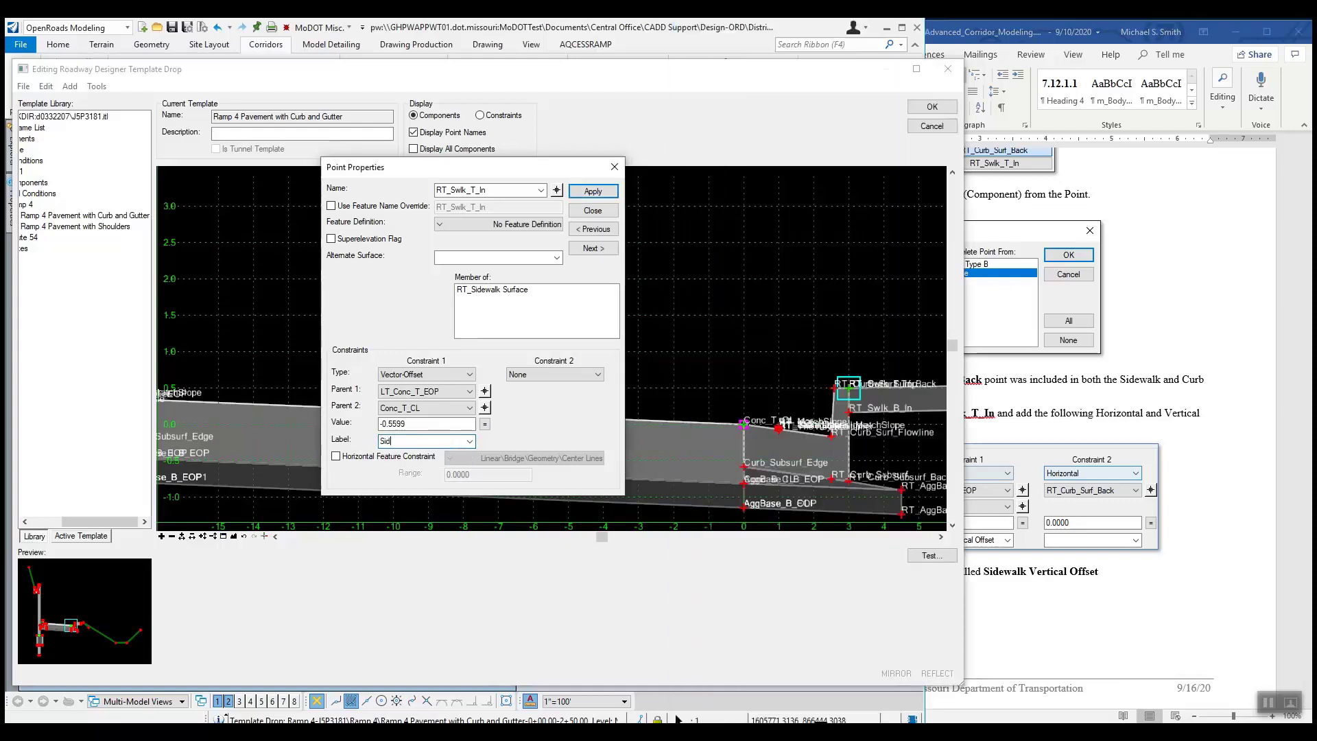
pyautogui.write('Sidewalk Vertical Offset')
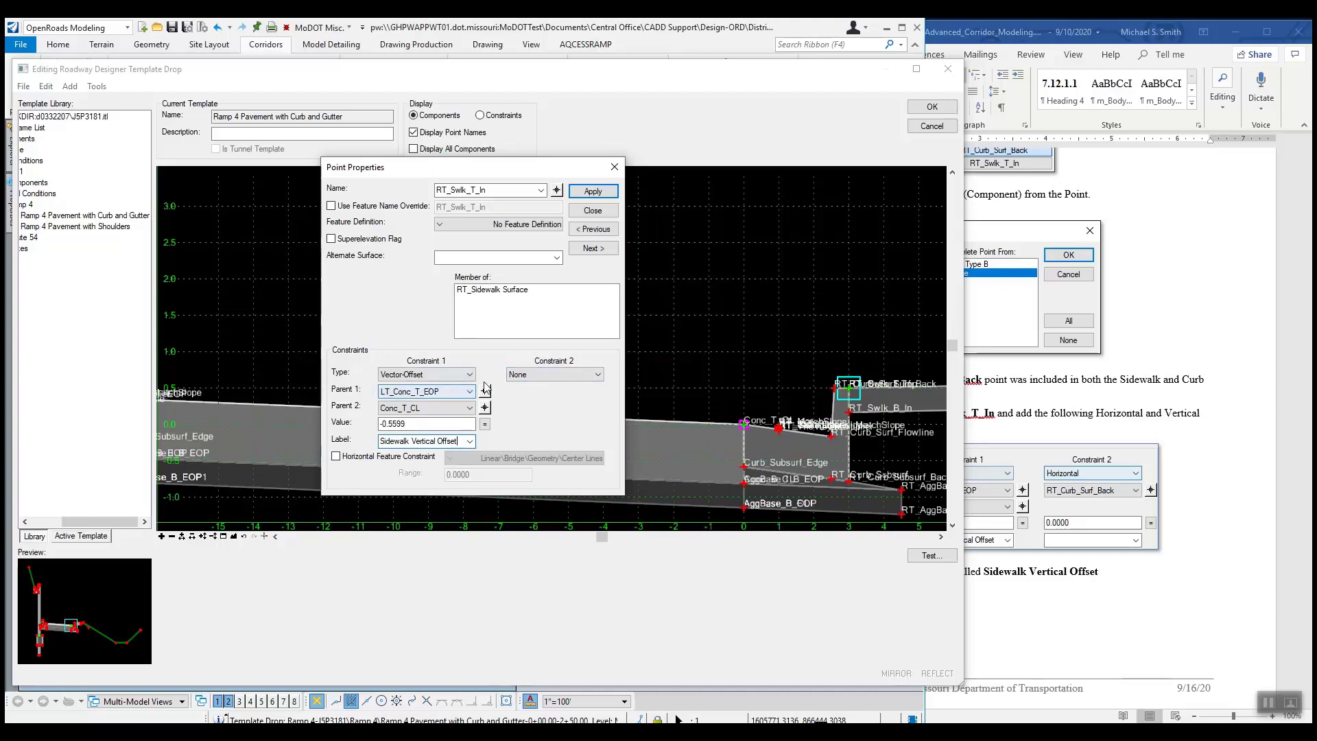
pyautogui.click(593, 193)
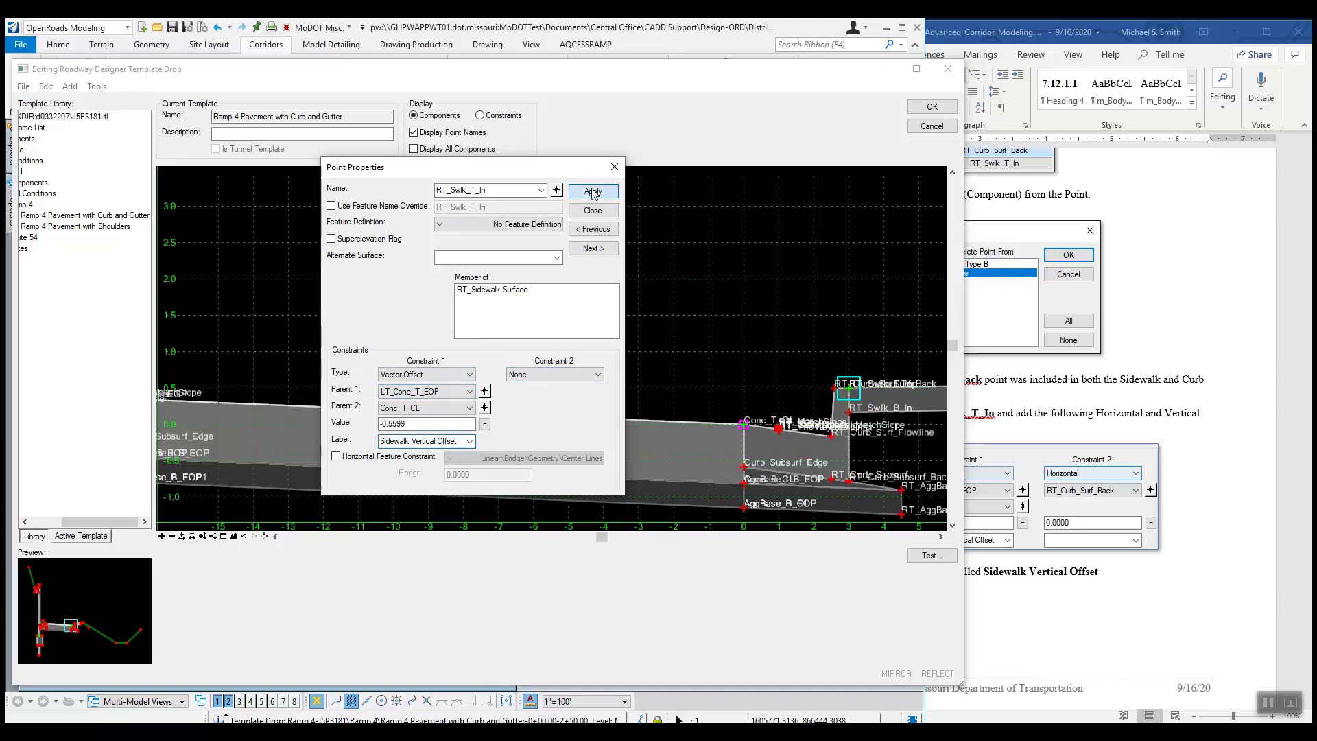
# Add a Horizontal second constraint to RT_Swlk_T_In with RT_Curb_Surf_Back as its parent, then apply and close the point properties
pyautogui.click(602, 375)
pyautogui.click(579, 398)
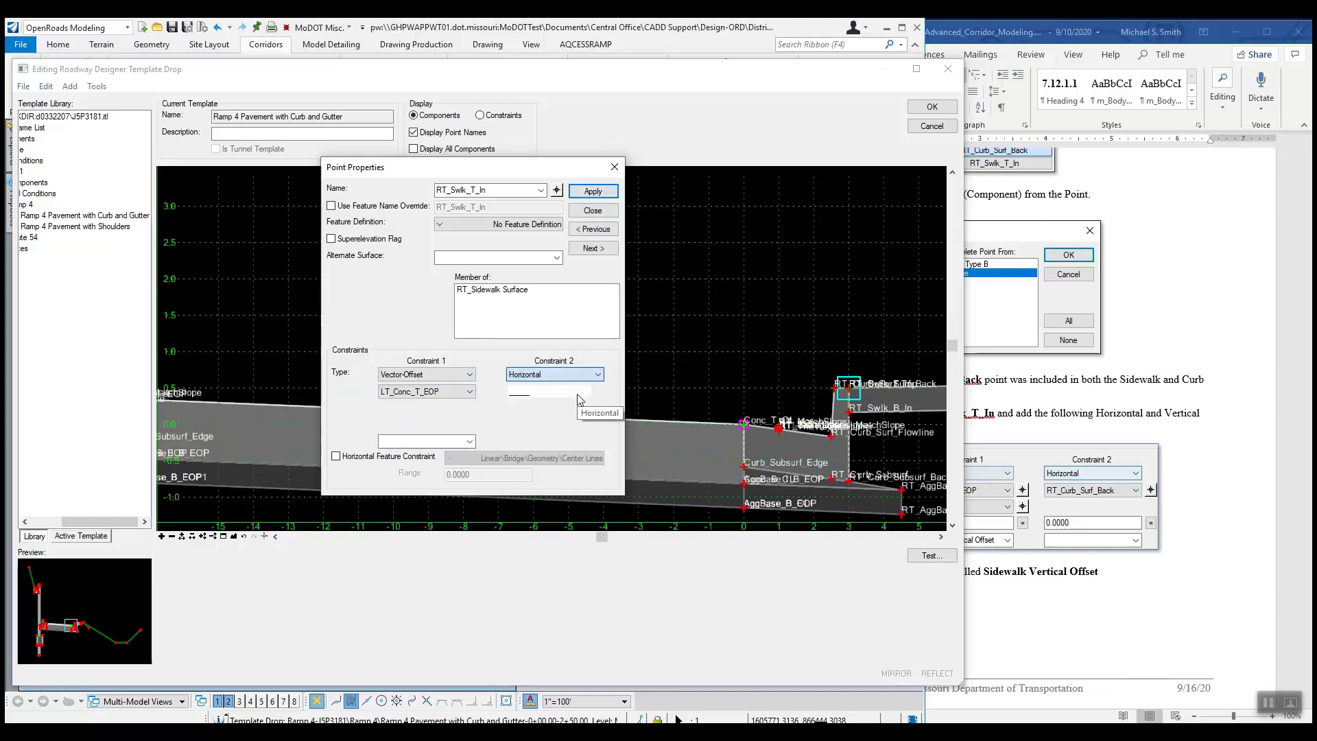
pyautogui.click(580, 392)
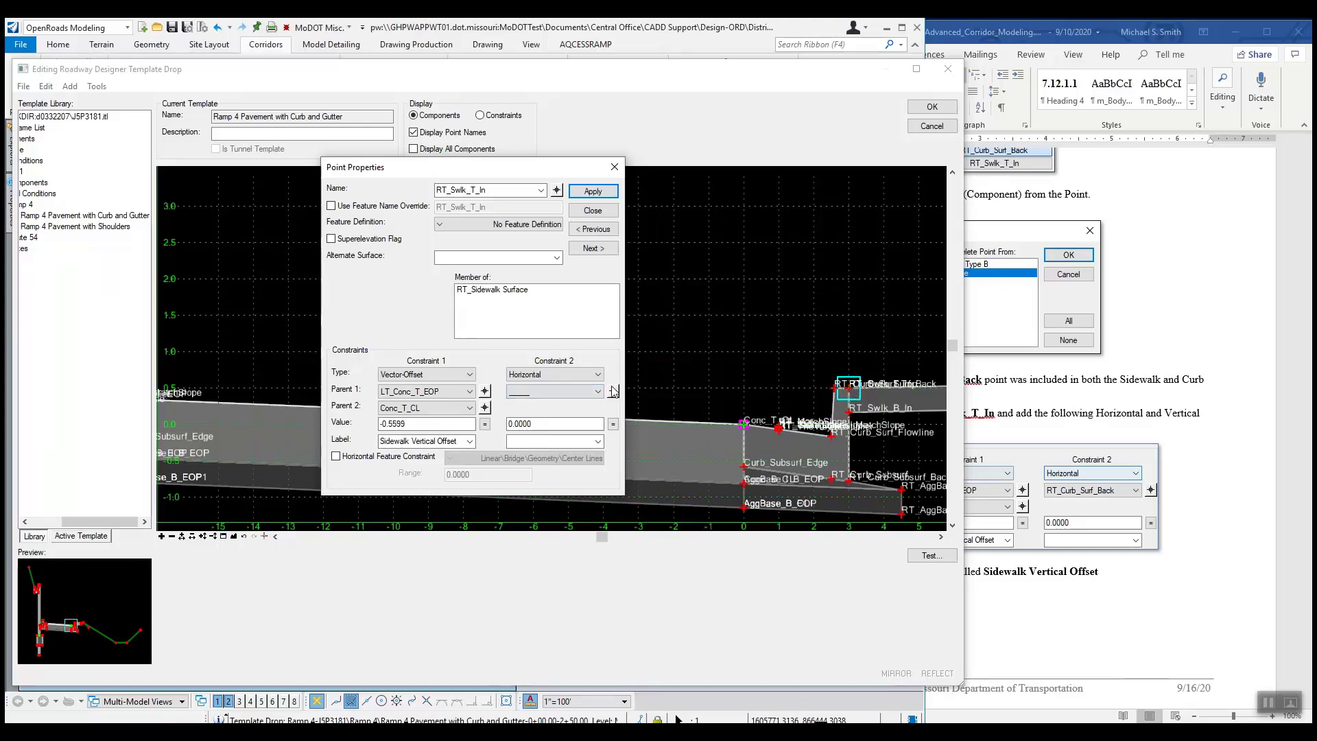
pyautogui.click(613, 391)
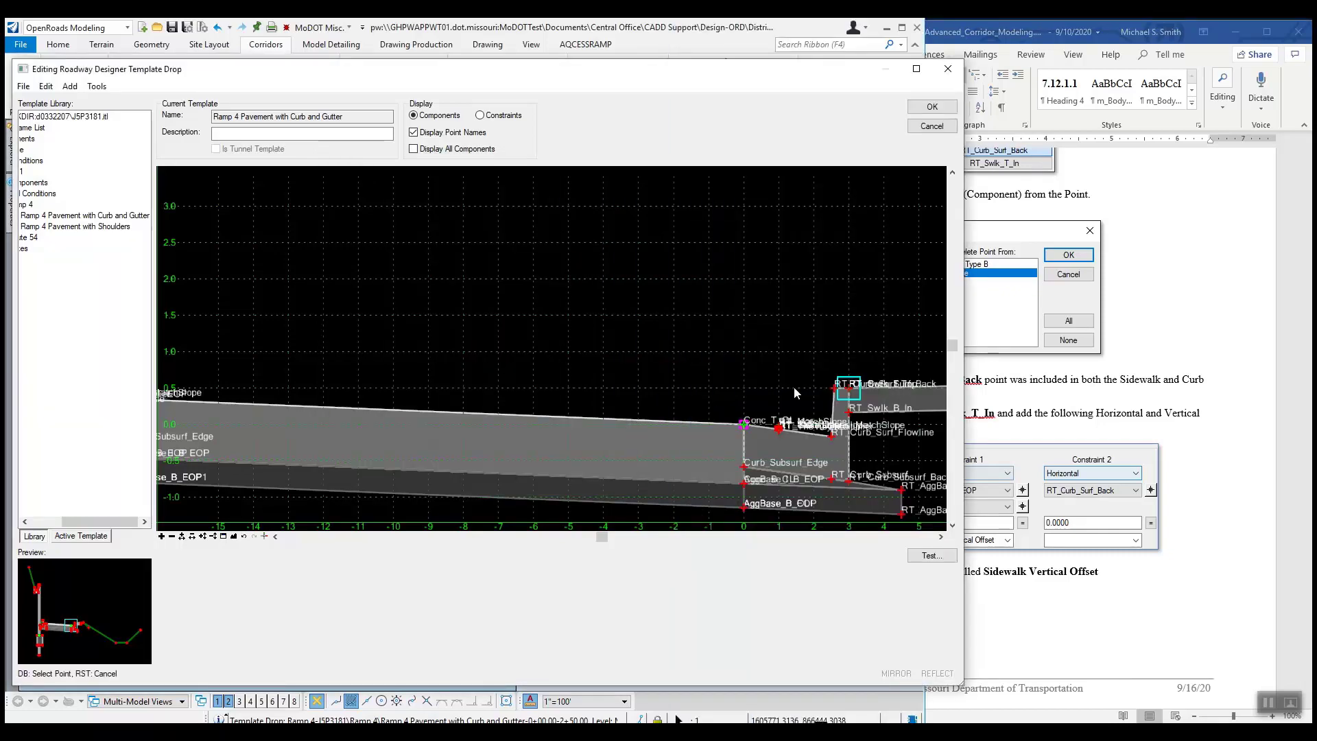
pyautogui.click(851, 392)
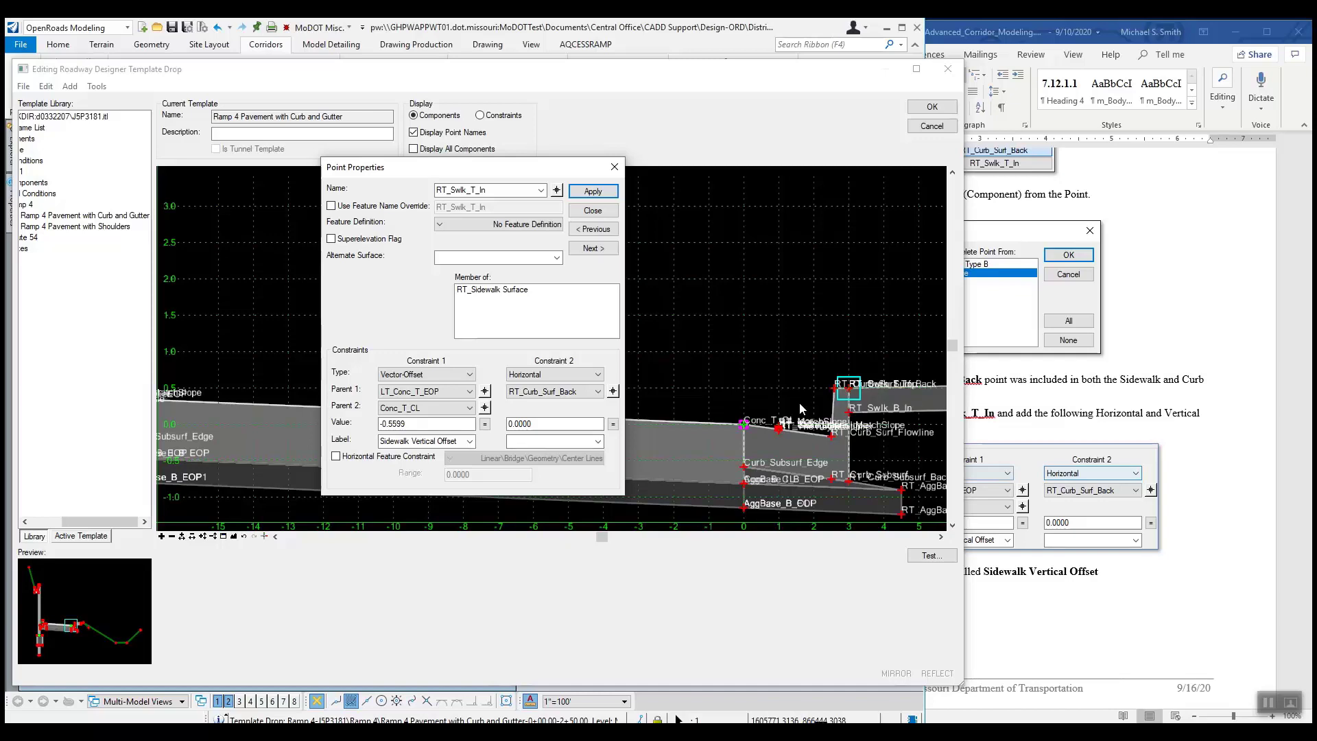
pyautogui.click(592, 193)
pyautogui.click(593, 212)
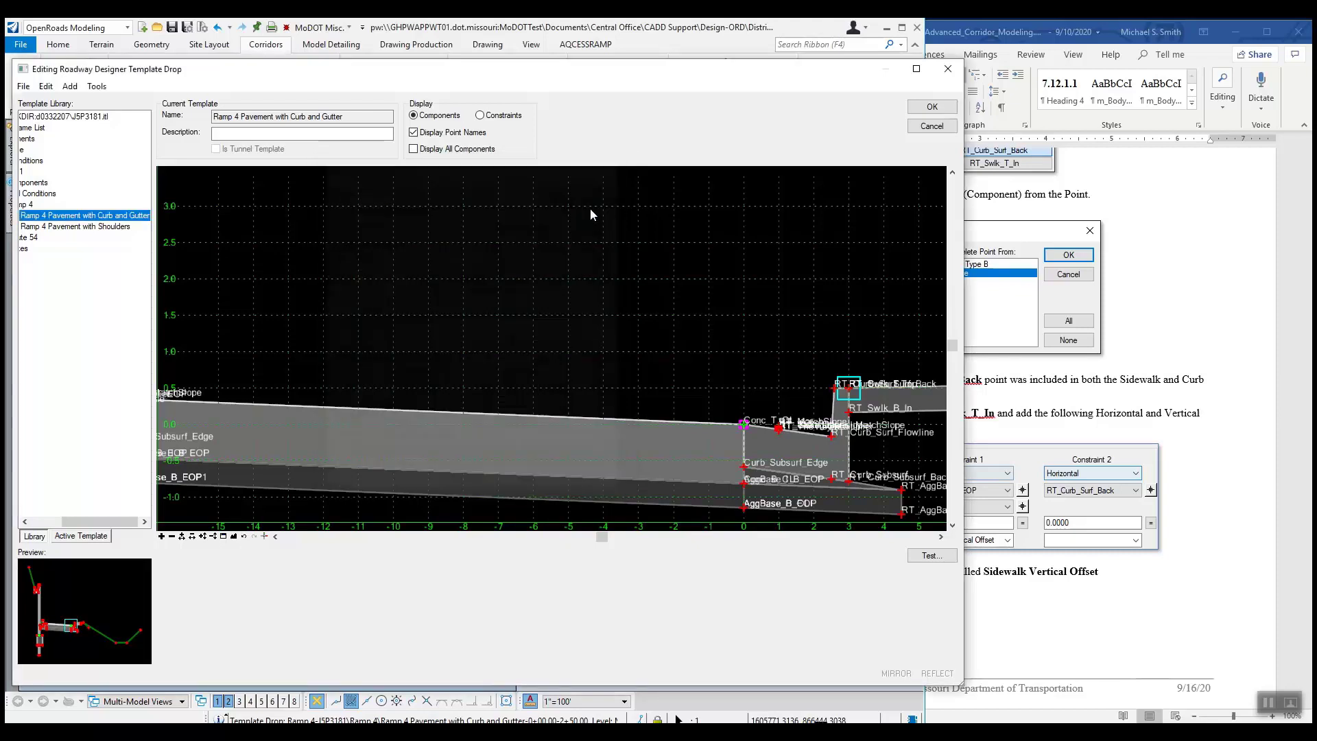
# Read instruction 14 in the Word document and examine the RT_Swlk_T_Out point at the sidewalk's outer top corner in the template
pyautogui.click(1191, 397)
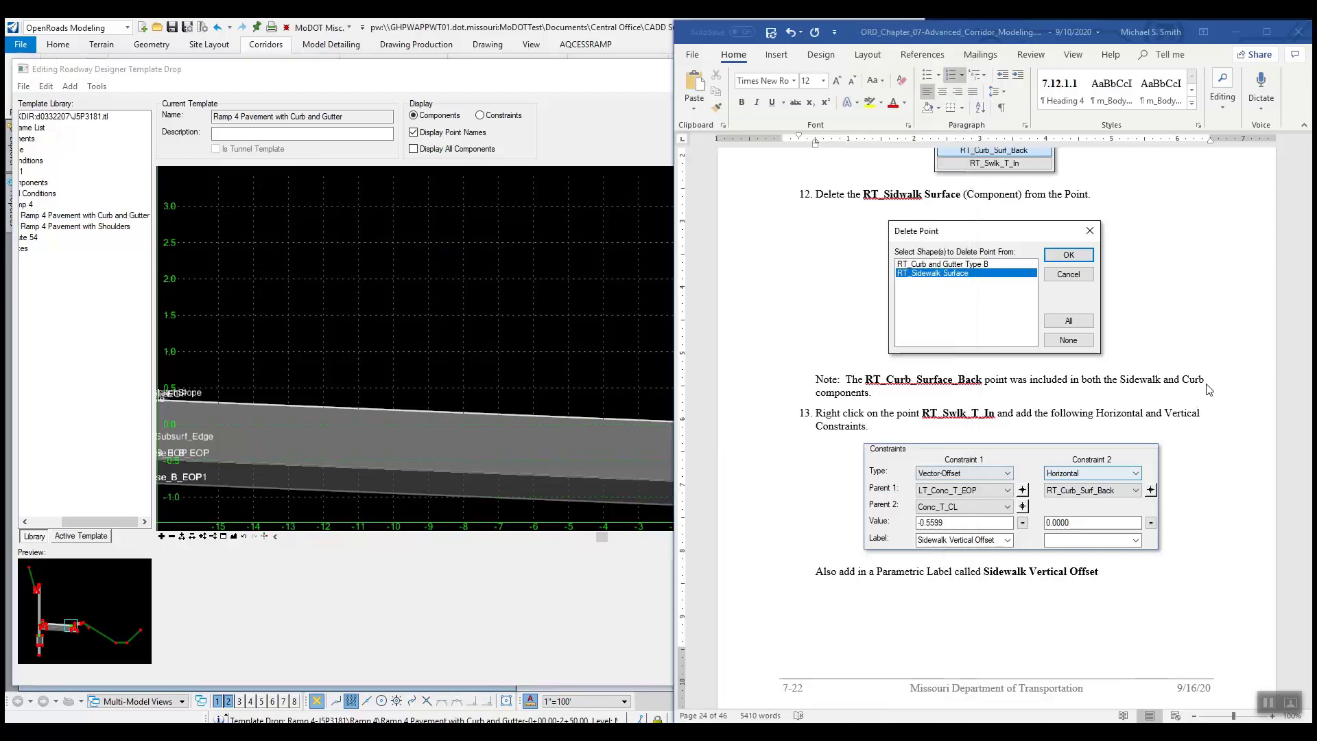
pyautogui.scroll(-7, 1051, 476)
pyautogui.scroll(-3, 1051, 476)
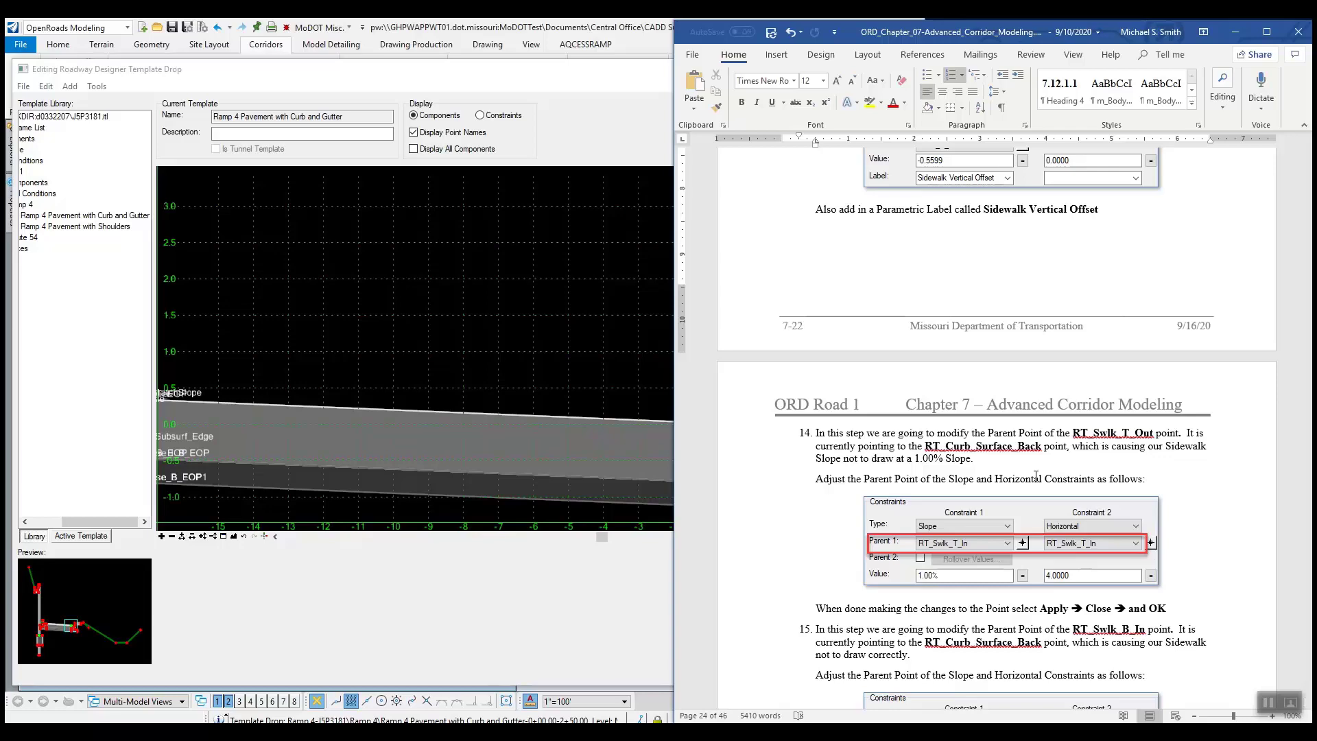
pyautogui.click(503, 368)
pyautogui.scroll(-3, 659, 341)
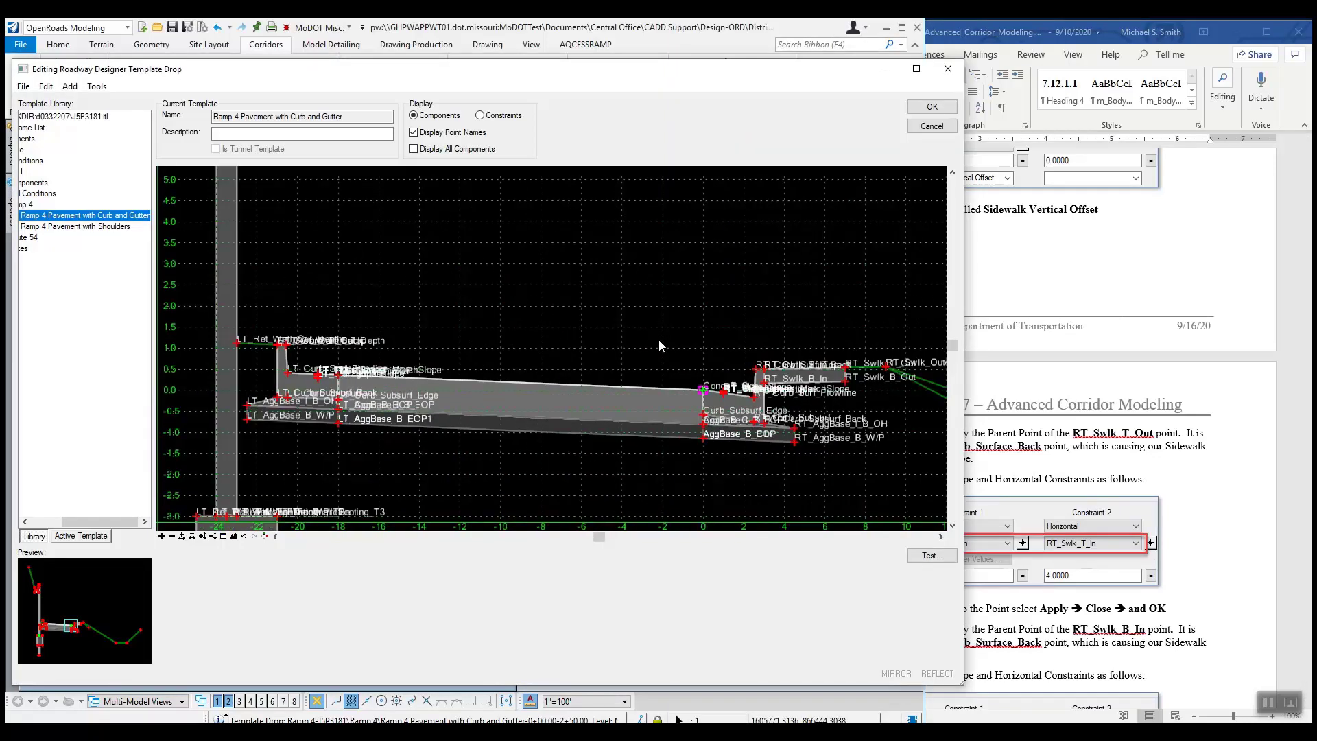
pyautogui.moveTo(660, 341); pyautogui.dragTo(468, 366, button='middle')
pyautogui.scroll(3, 651, 392)
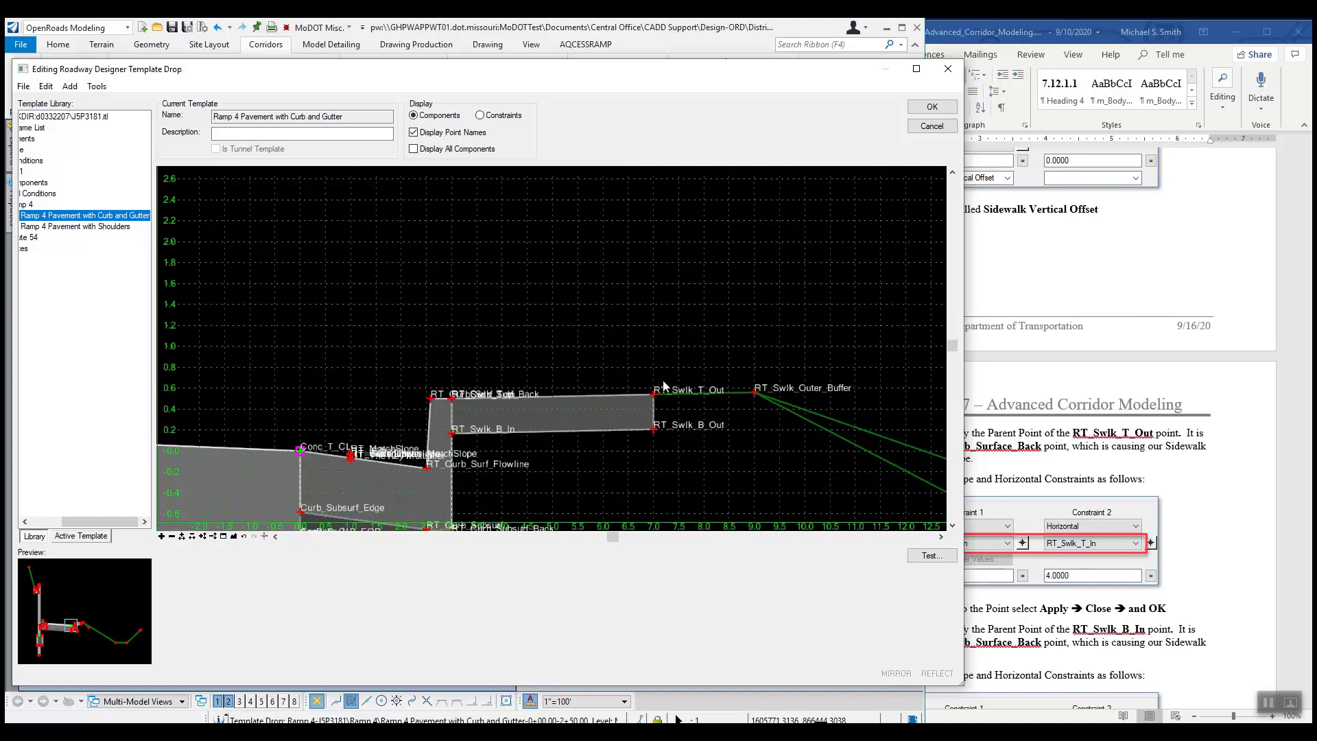
pyautogui.moveTo(594, 402)
pyautogui.moveTo(454, 403)
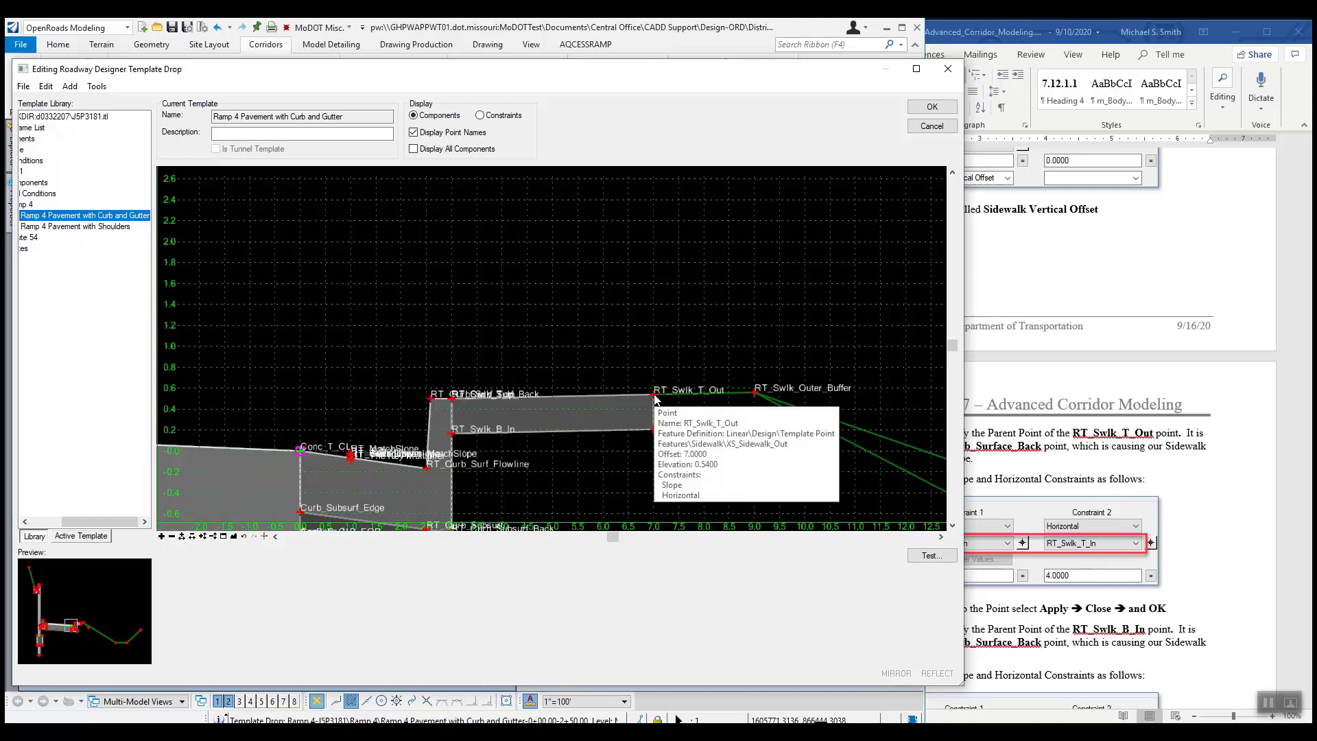
pyautogui.moveTo(657, 399)
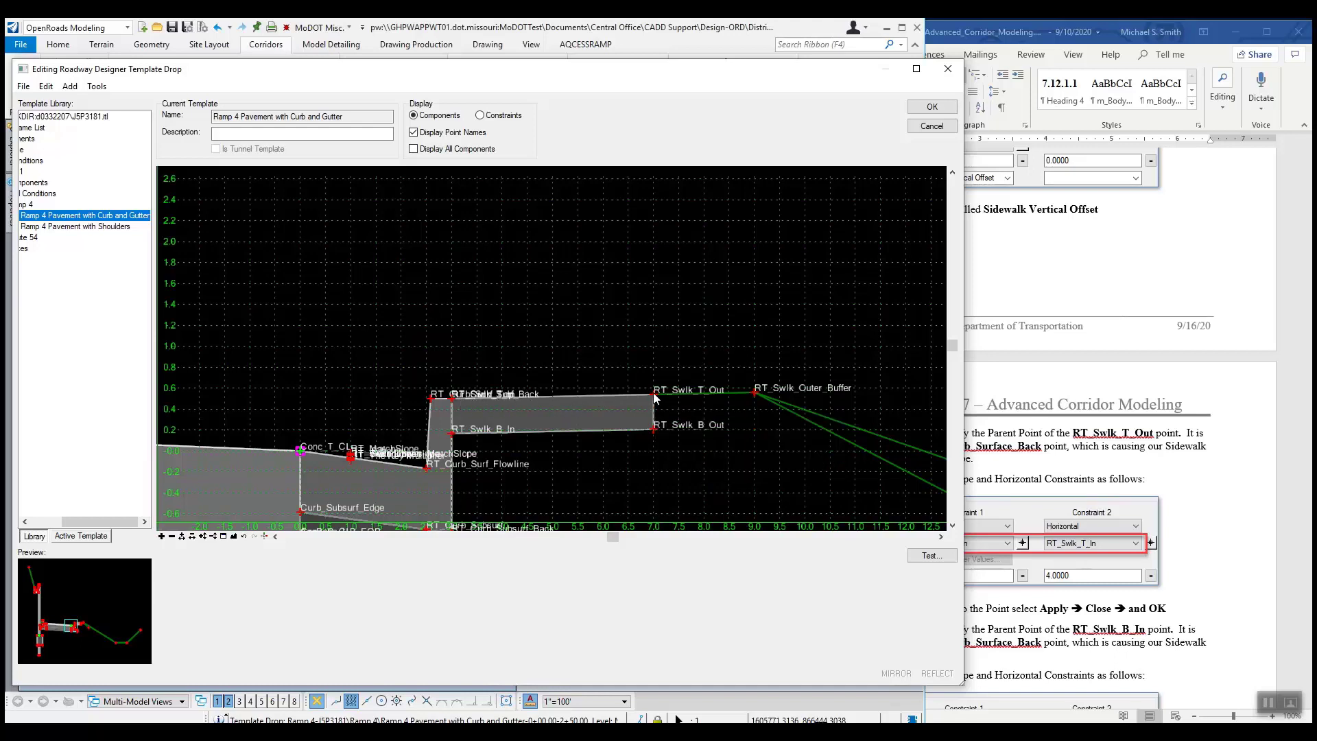
# Change the parent of the slope constraint on RT_Swlk_T_Out to RT_Swlk_T_In by picking it in the template
pyautogui.click(1110, 528)
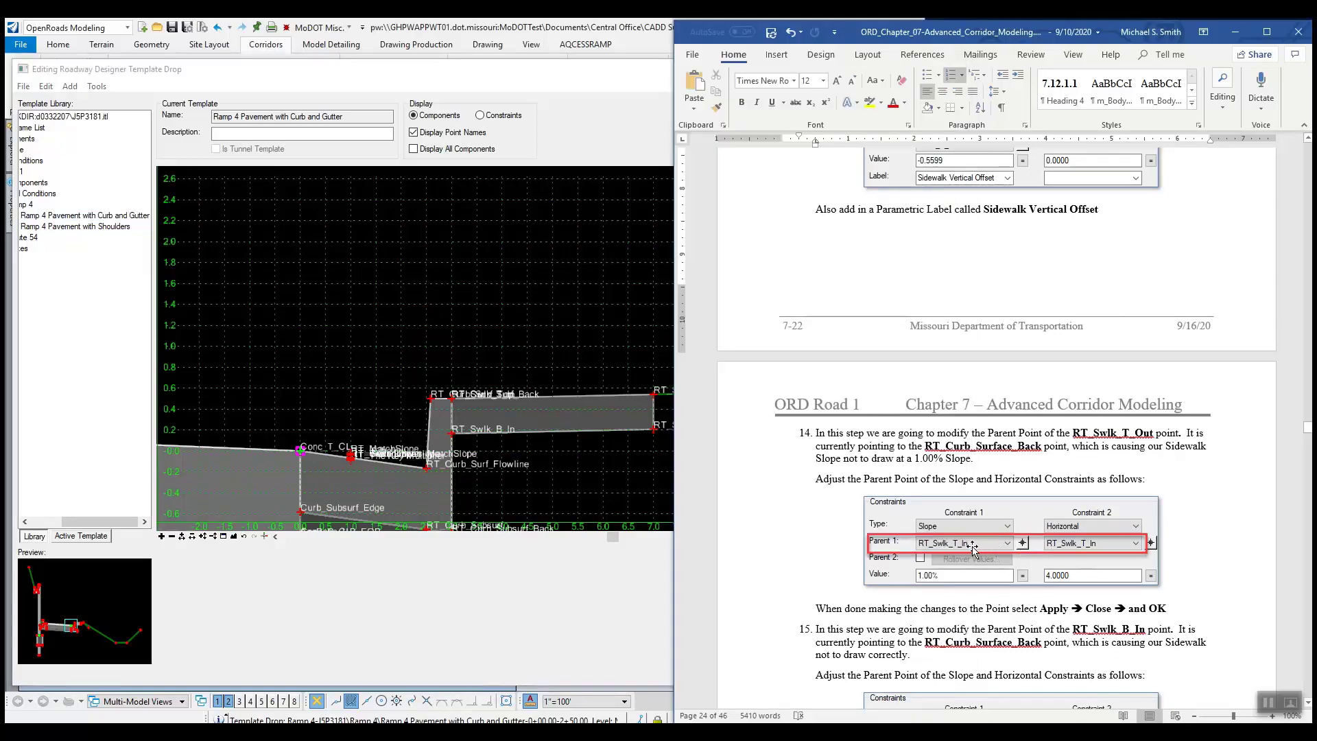
pyautogui.click(595, 363)
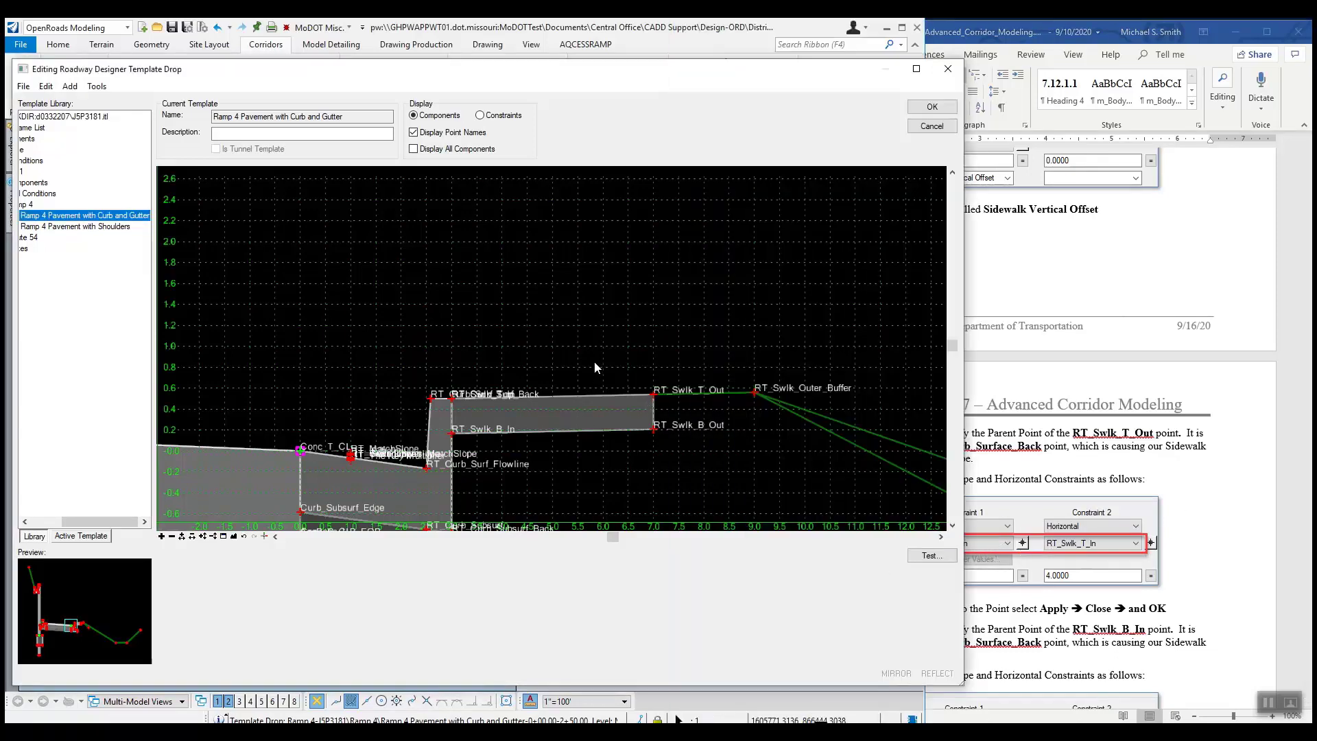
pyautogui.doubleClick(653, 397)
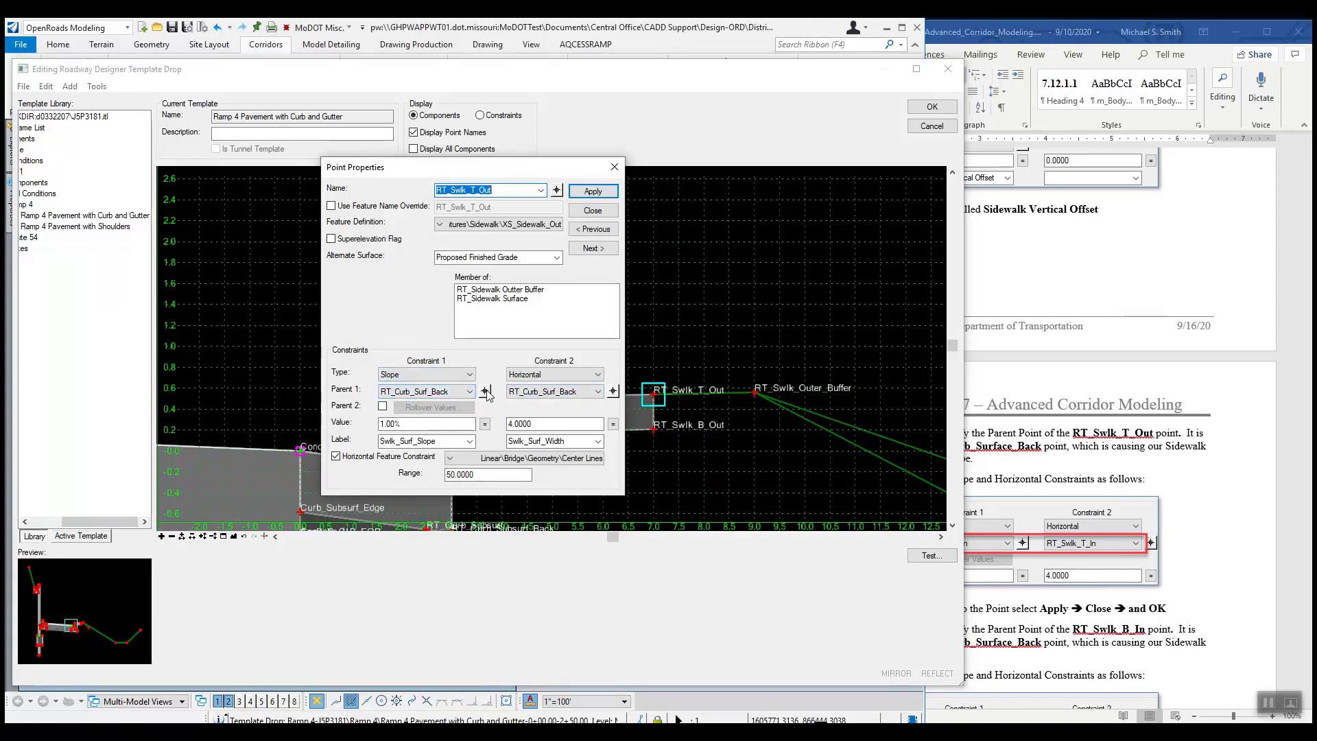
pyautogui.click(485, 391)
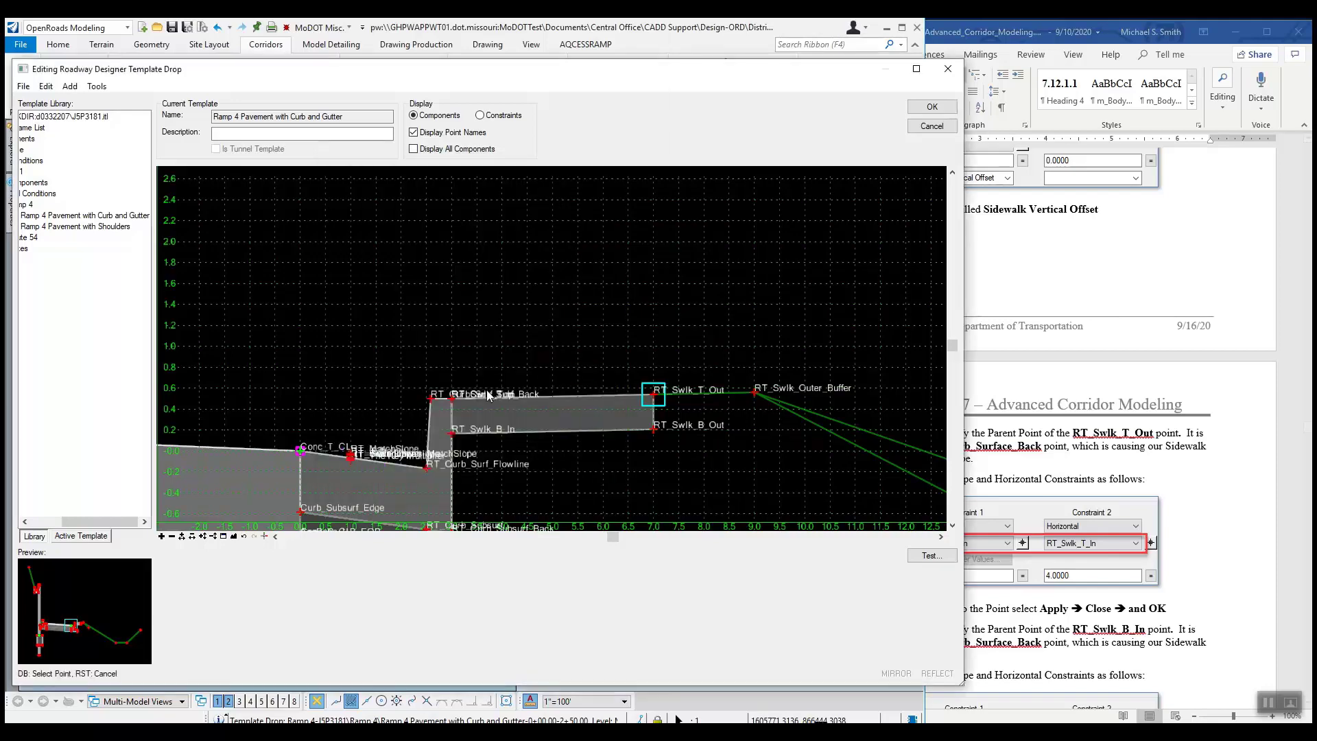
pyautogui.click(452, 403)
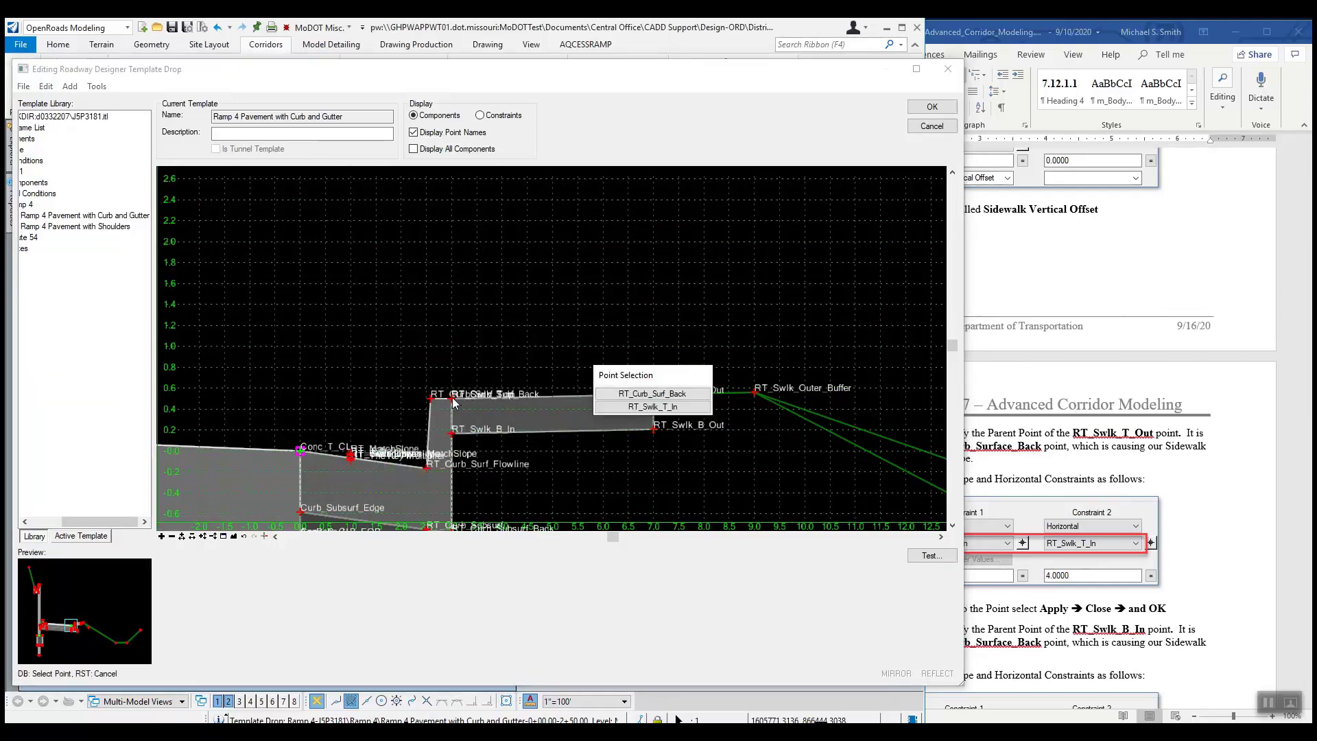
pyautogui.click(661, 409)
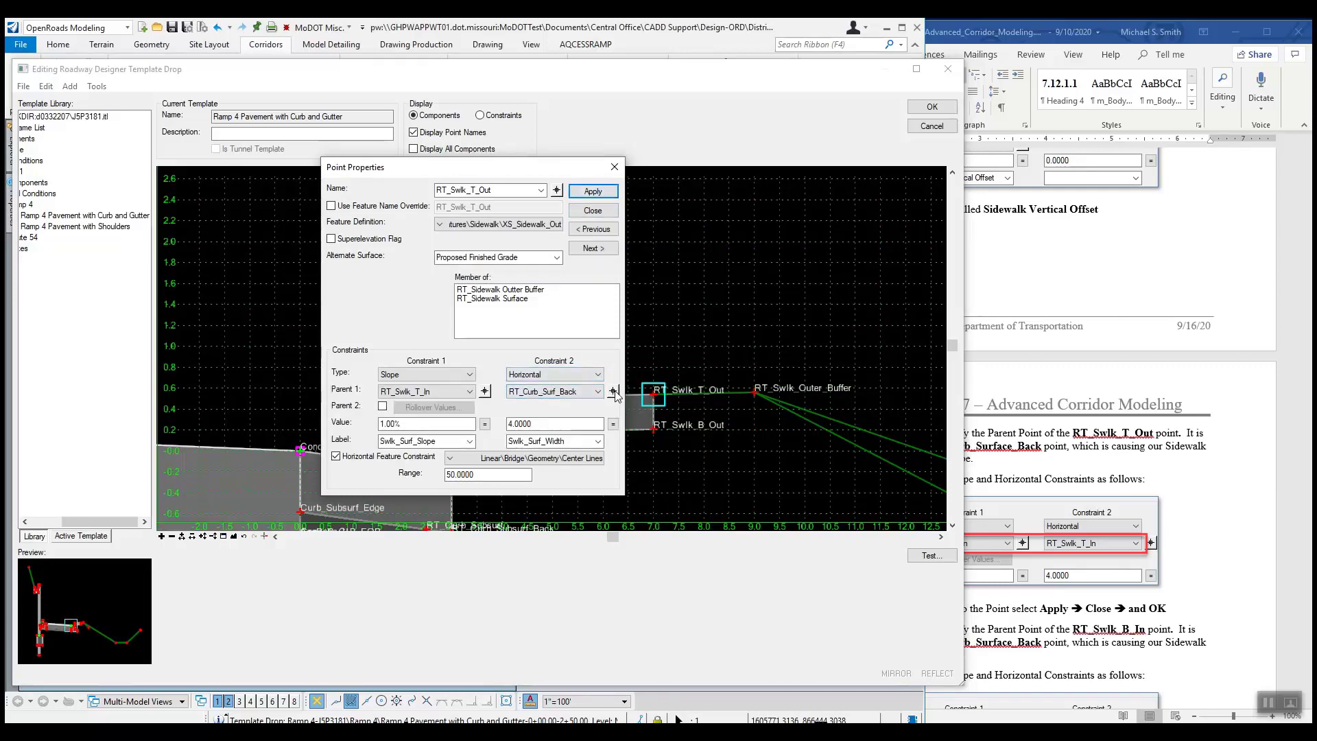
# Change the parent of the horizontal constraint on RT_Swlk_T_Out to RT_Swlk_T_In, then apply and close the point properties
pyautogui.click(614, 392)
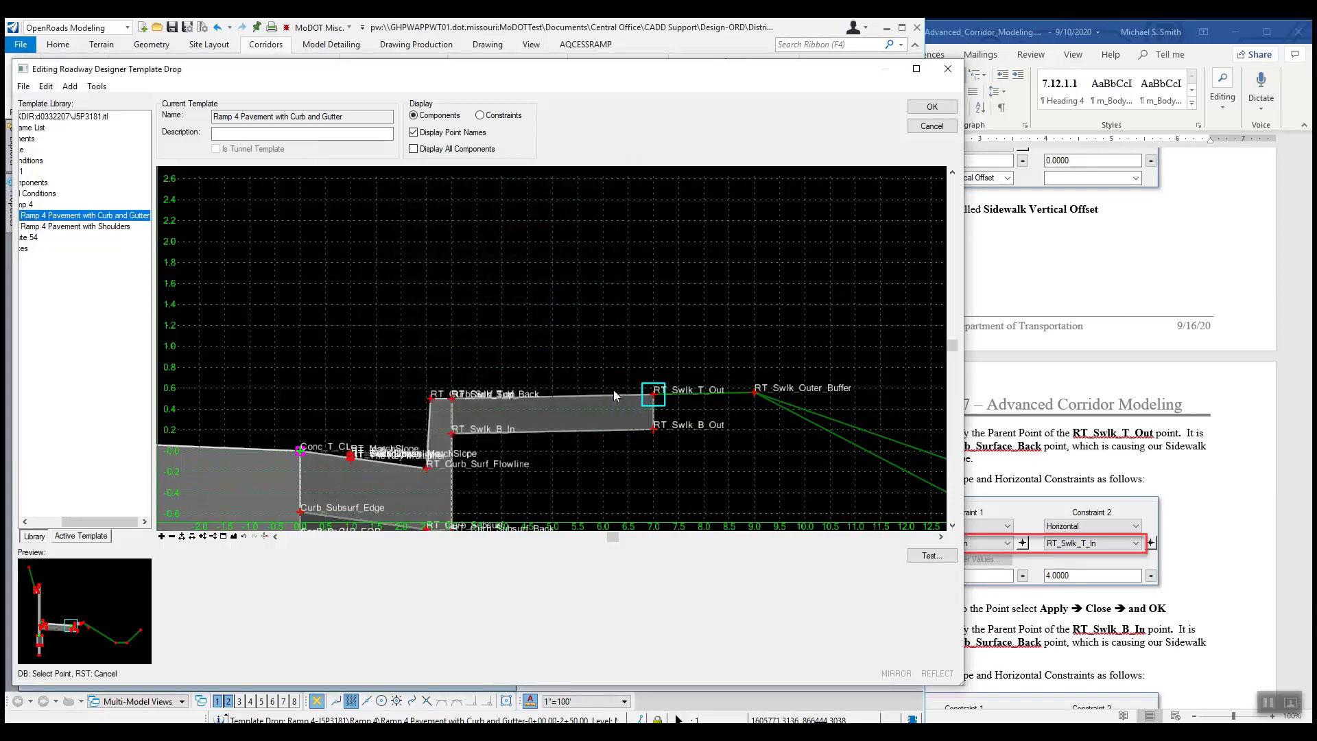
pyautogui.click(452, 399)
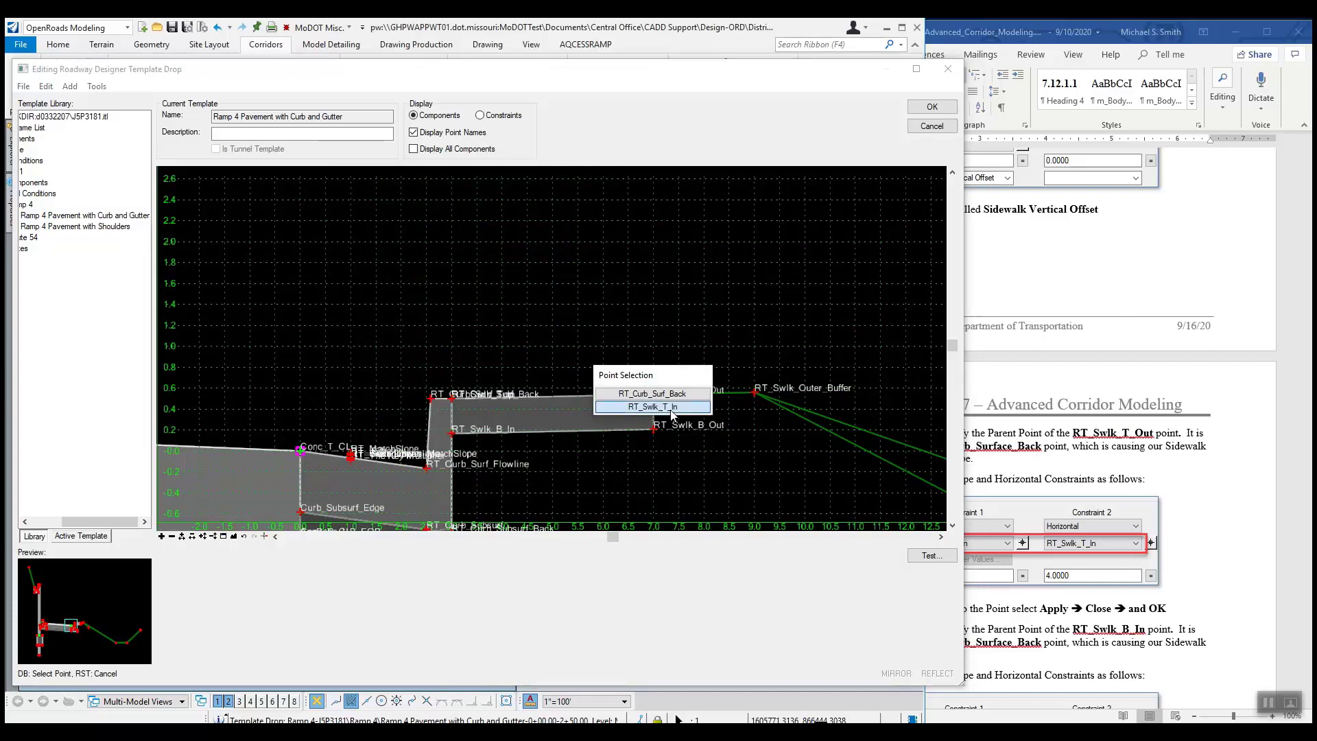
pyautogui.click(670, 407)
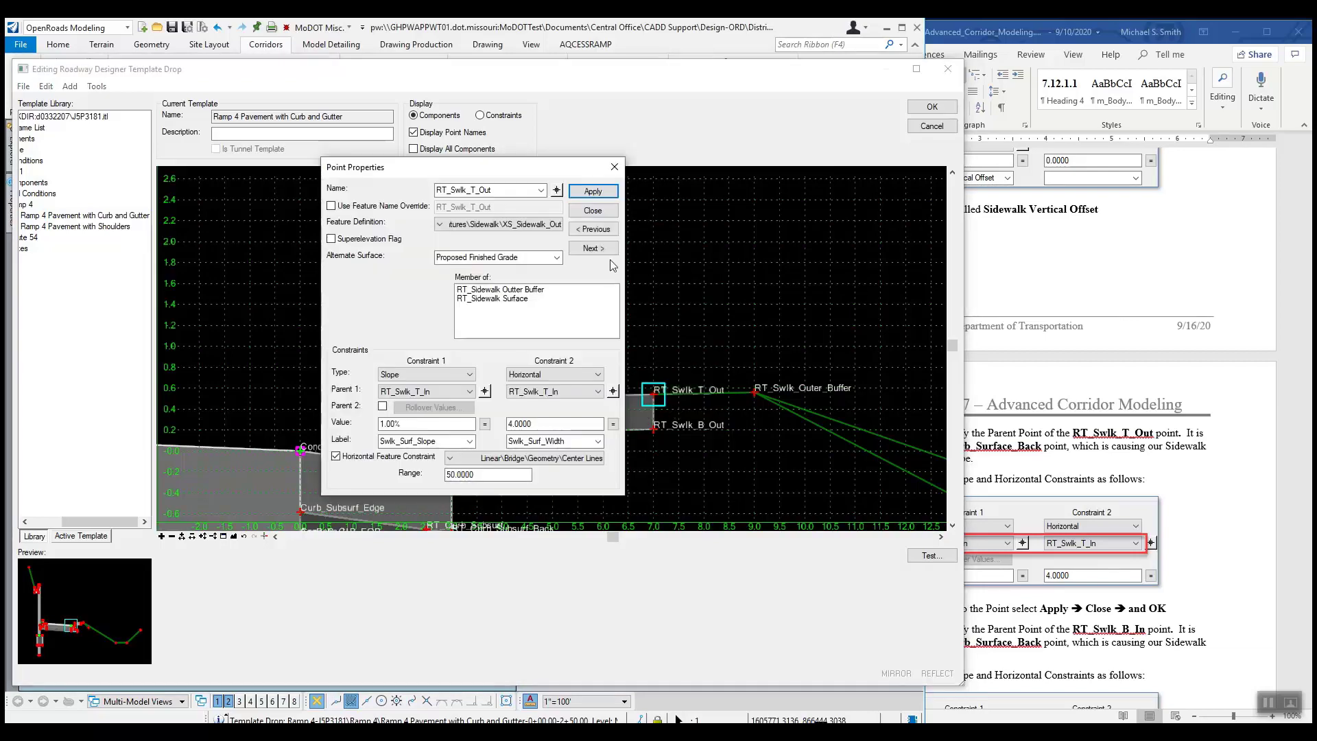
pyautogui.click(594, 192)
pyautogui.click(592, 210)
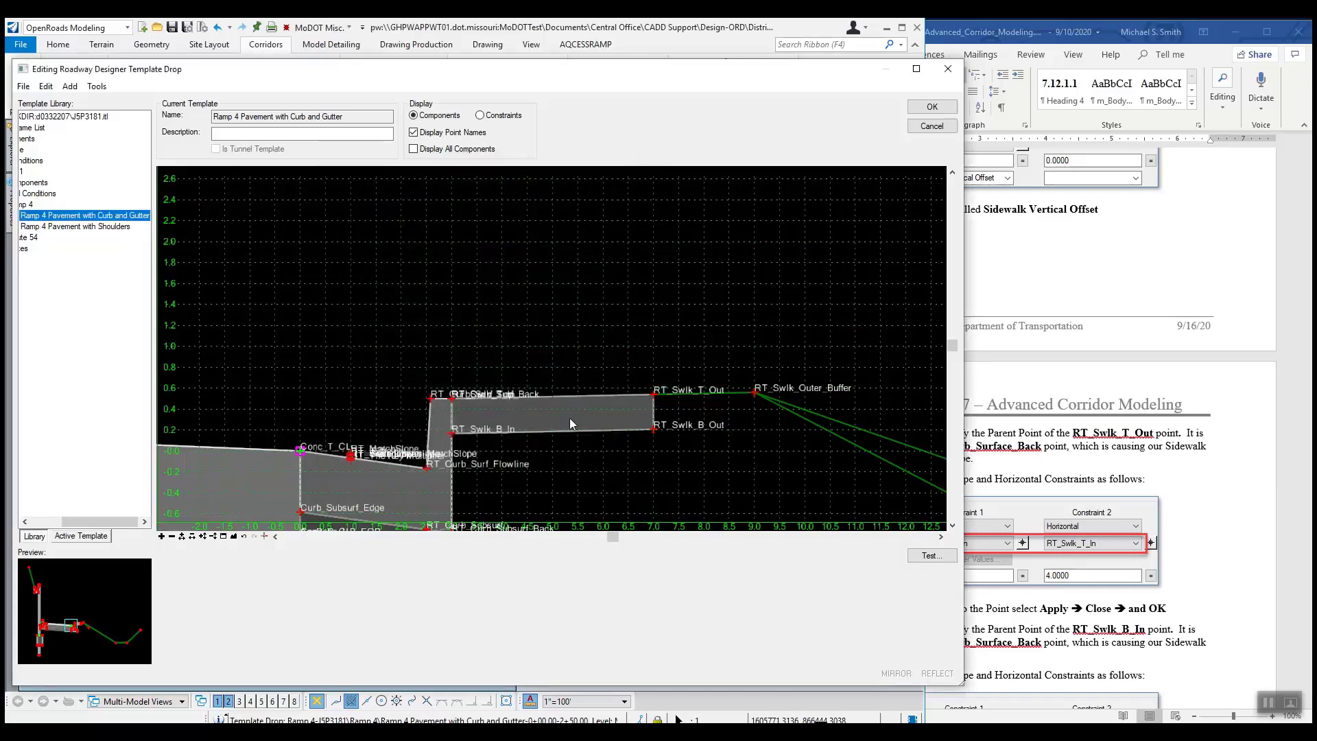
# Consult instruction 15 in the Word document and accept the template drop edits to close the template editor
pyautogui.rightClick(454, 403)
pyautogui.click(459, 473)
pyautogui.click(1168, 542)
pyautogui.scroll(-5, 1065, 441)
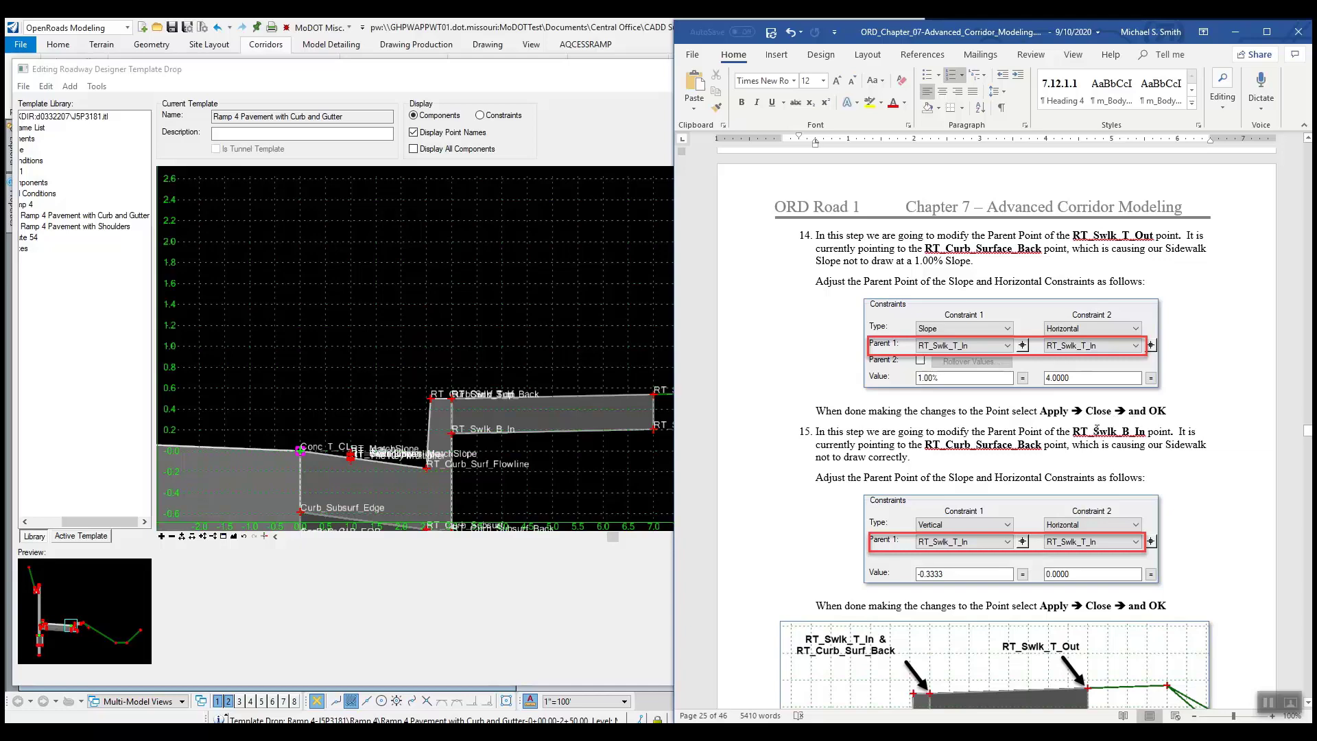
pyautogui.click(609, 137)
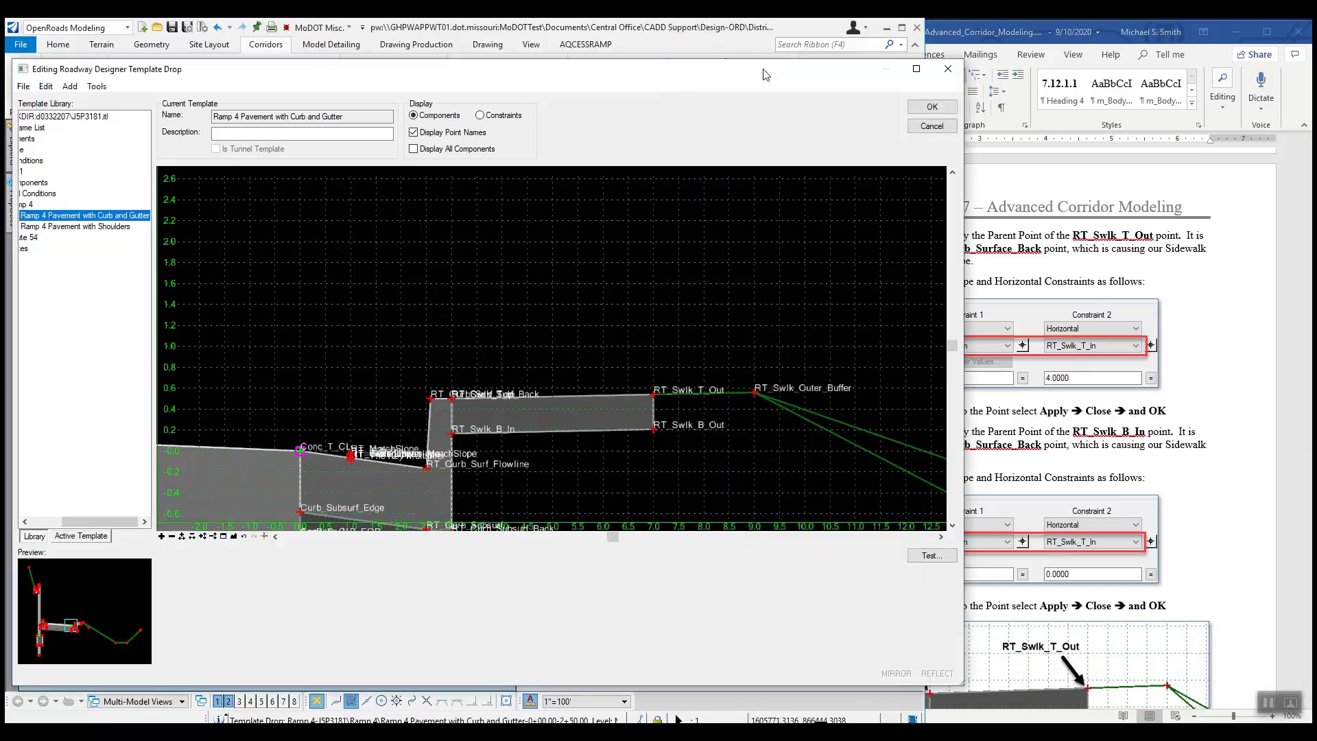
pyautogui.click(932, 107)
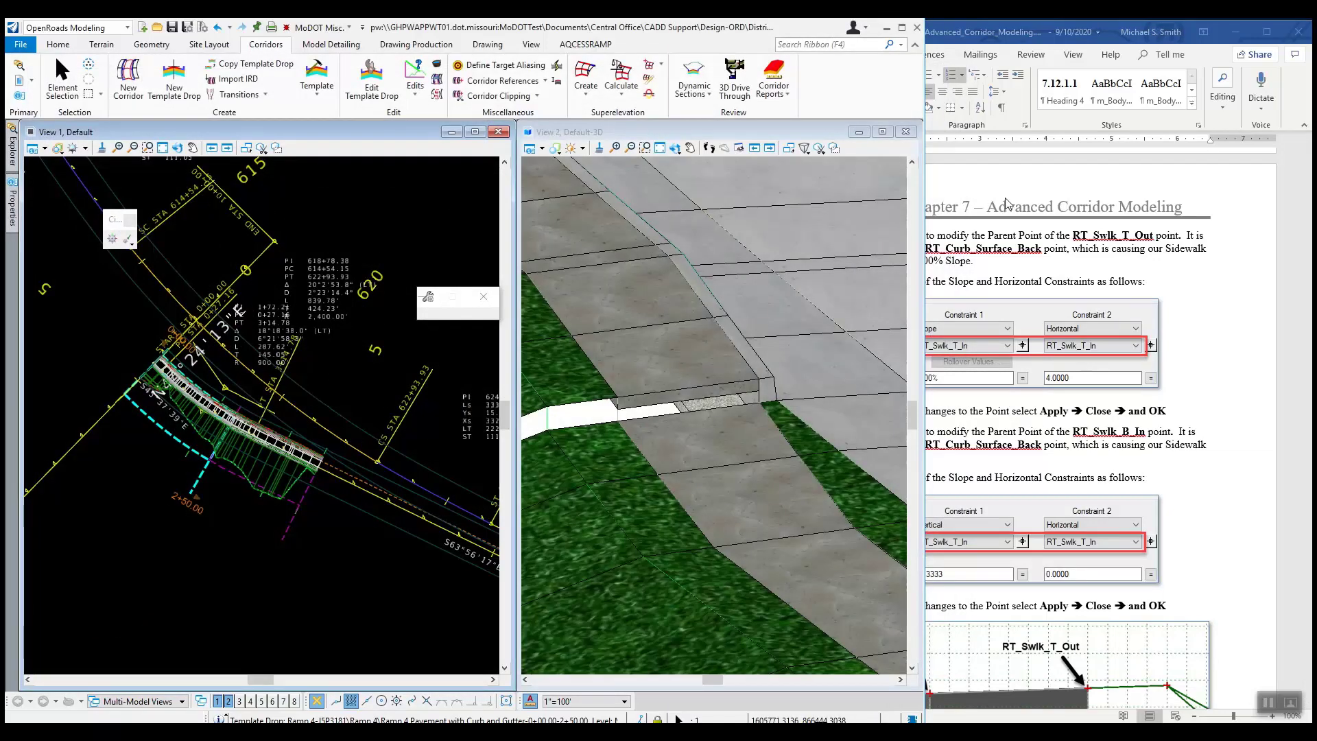
# Review instructions 15 and 16 in Word for the RT_Swlk_B_In parent changes and the Sidewalk Vertical Offset parametric constraint values
pyautogui.click(1098, 421)
pyautogui.scroll(-2, 1179, 455)
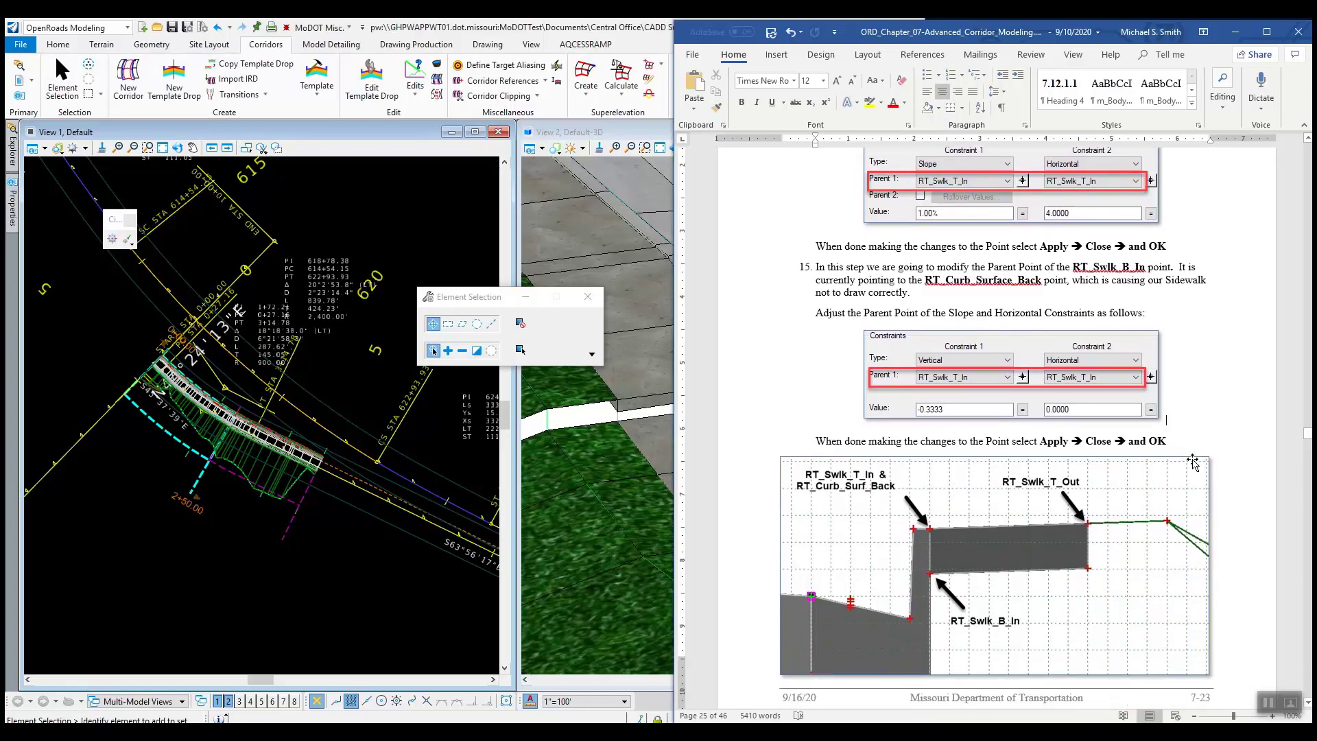
pyautogui.scroll(-3, 1194, 463)
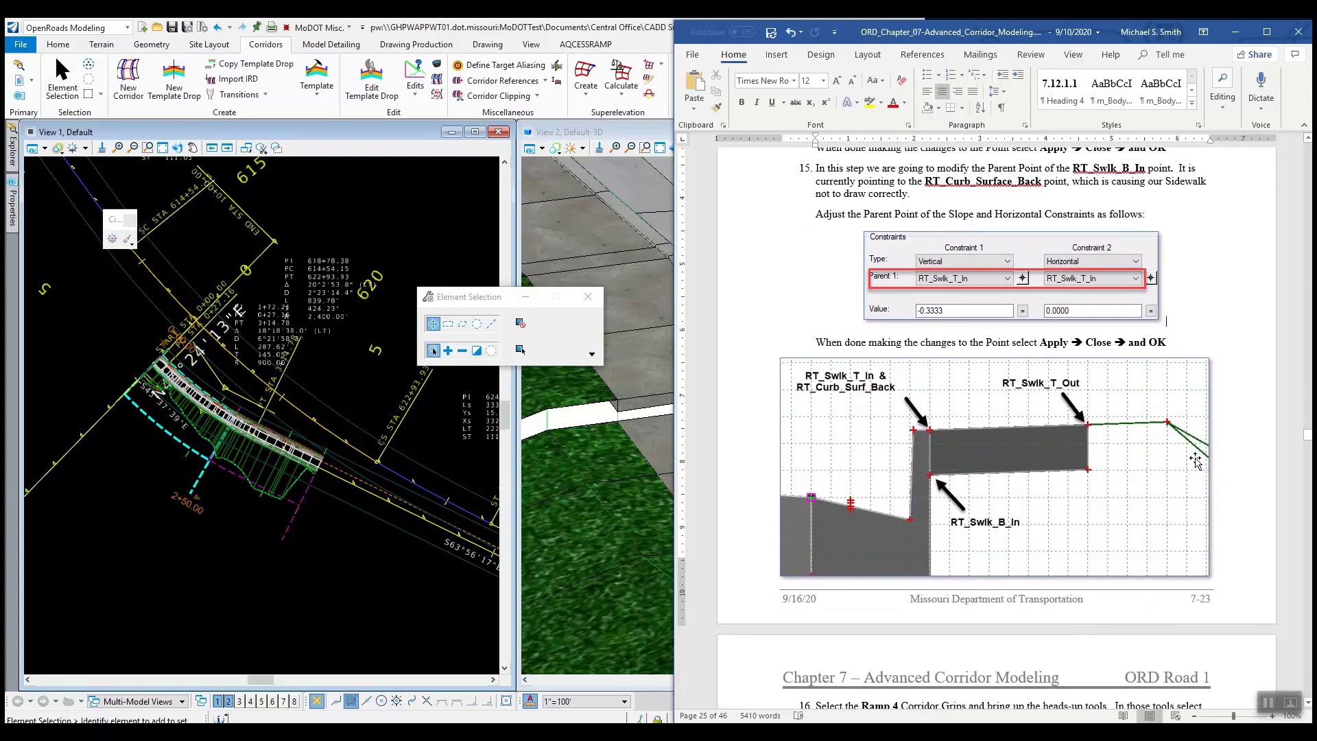
pyautogui.scroll(-3, 1195, 461)
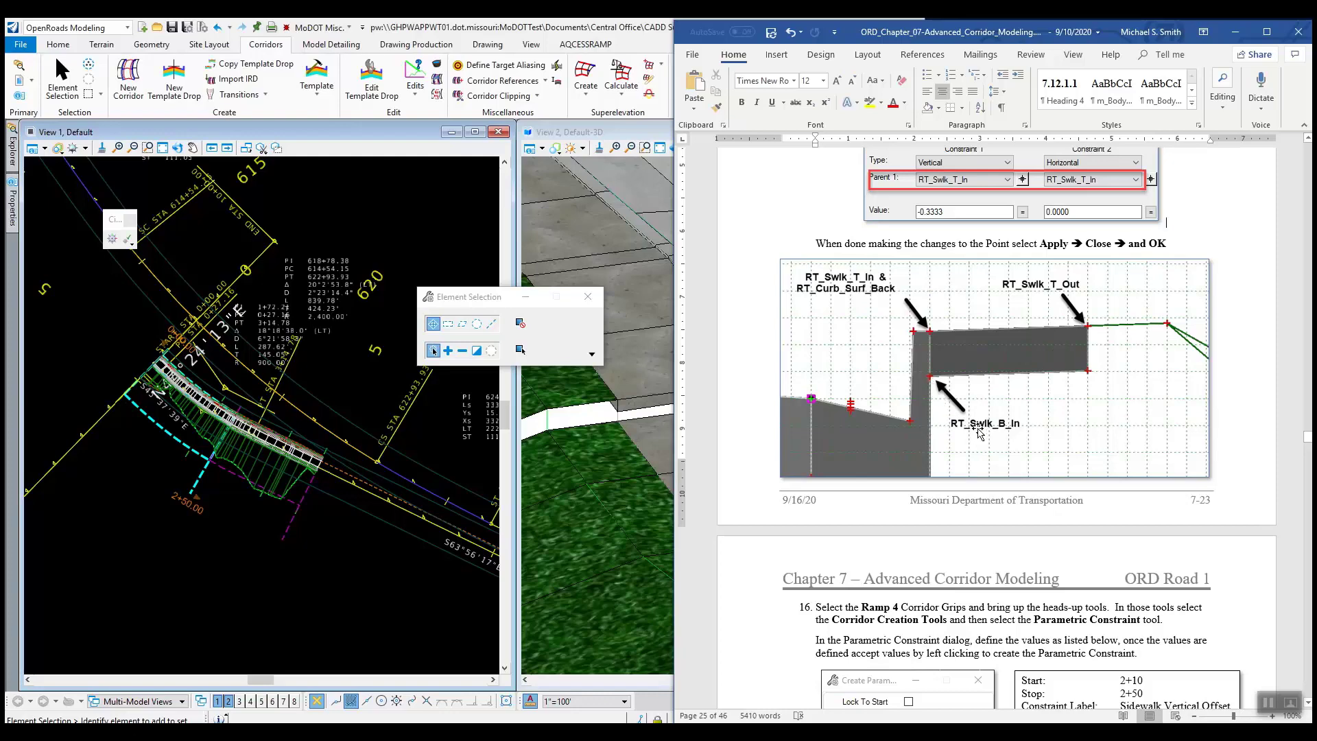
pyautogui.scroll(-3, 979, 432)
pyautogui.scroll(-1, 1022, 487)
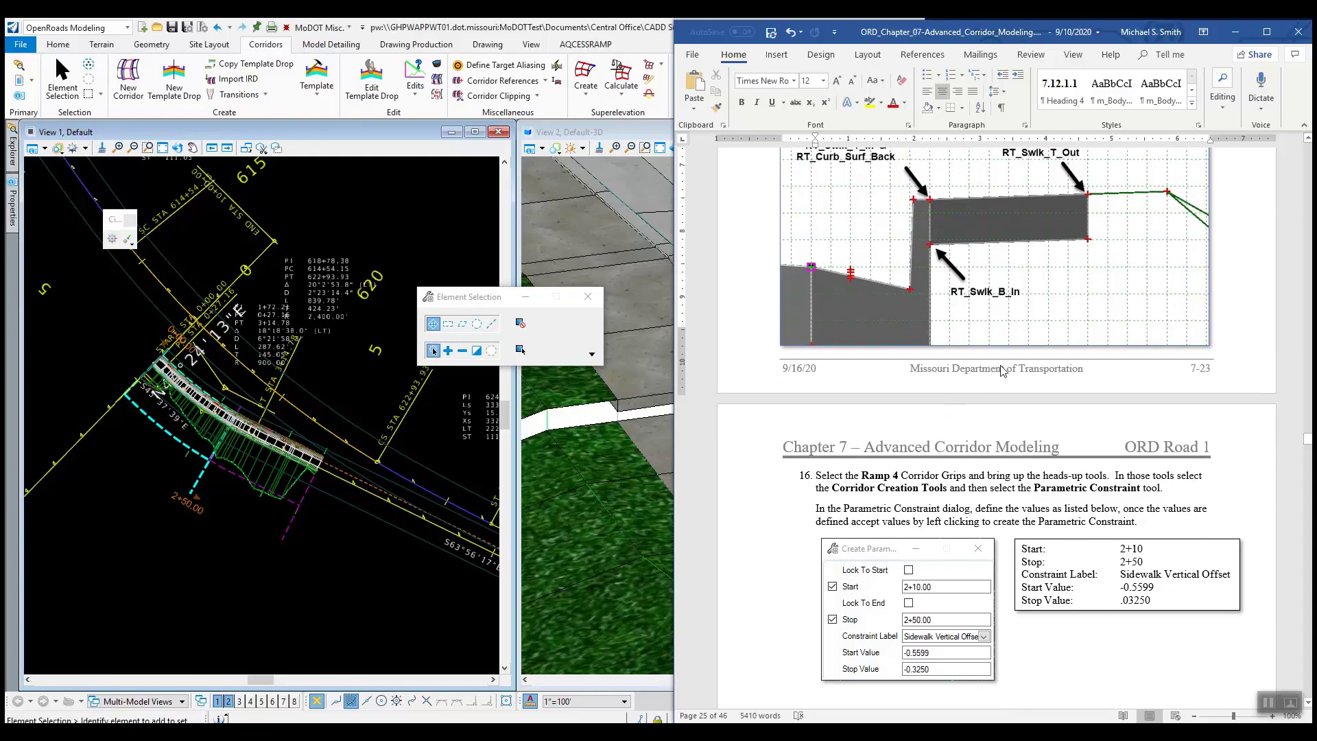
pyautogui.scroll(9, 1007, 289)
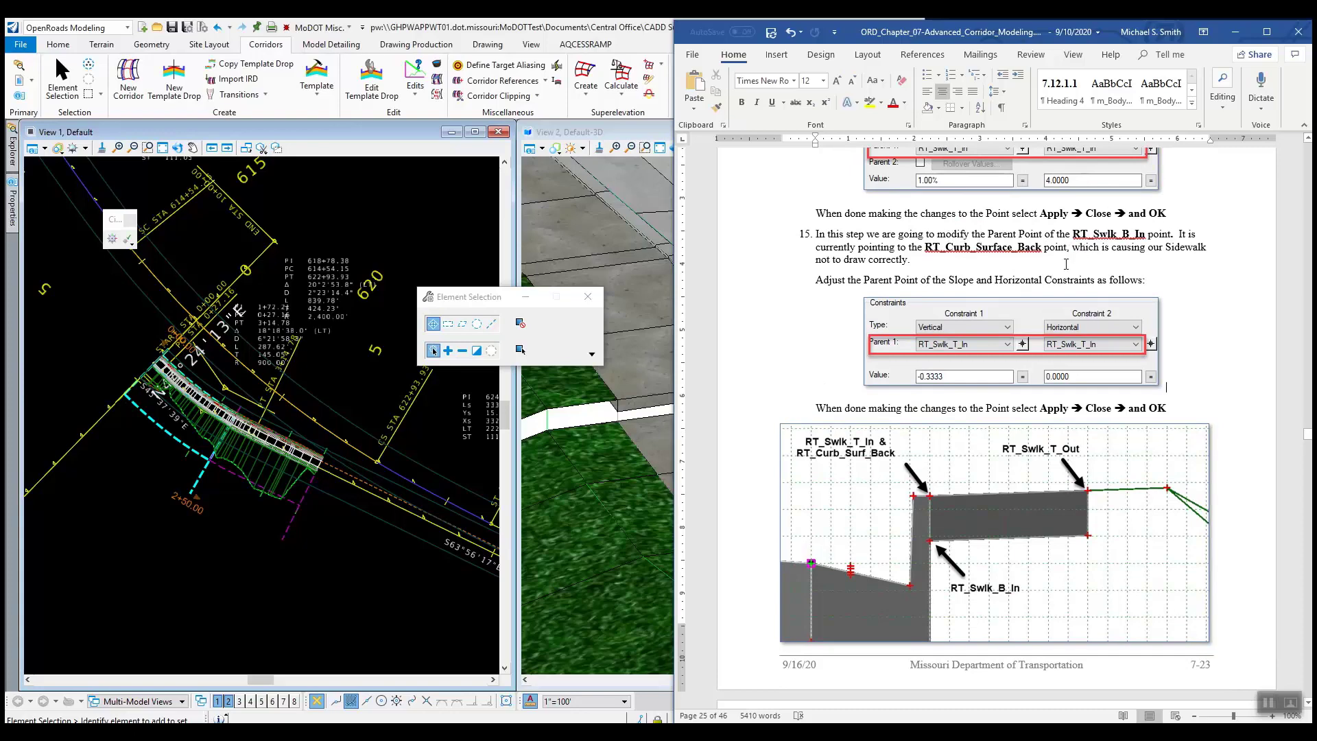
pyautogui.scroll(2, 1006, 349)
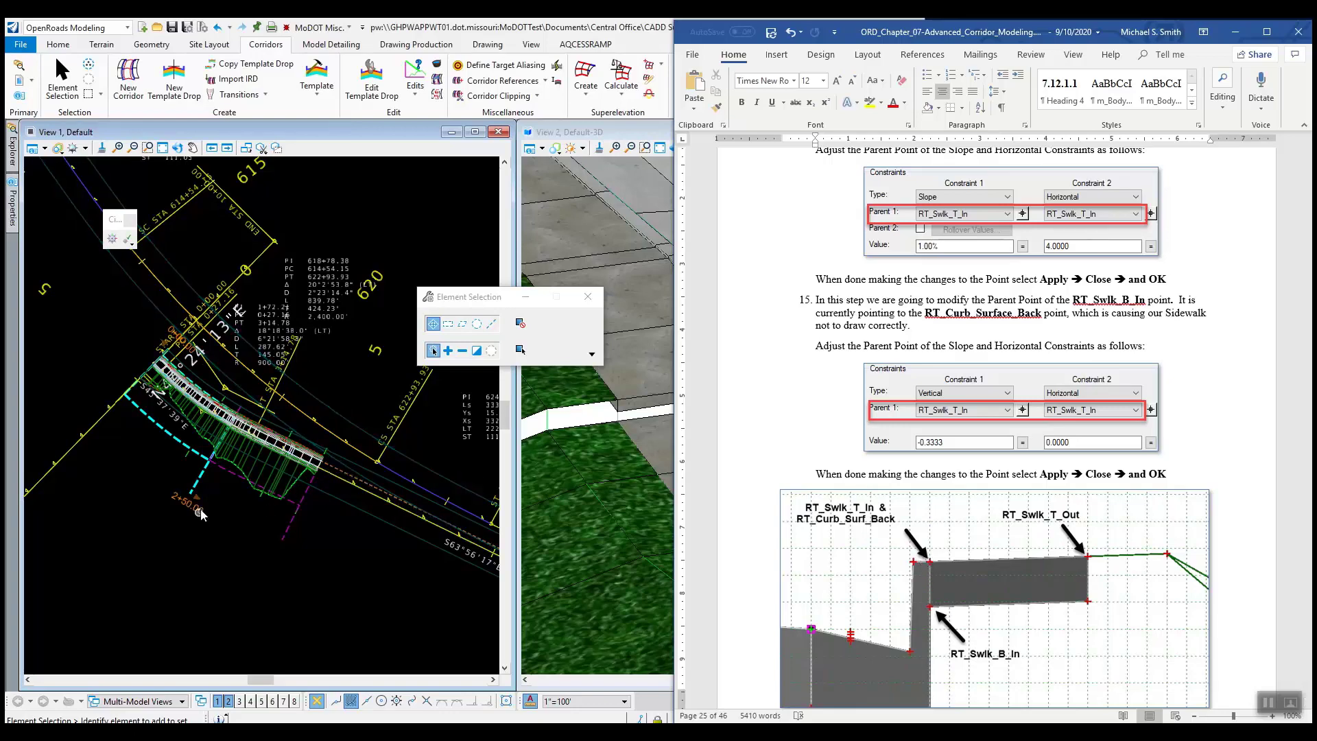
# Edit the Ramp 4 Pavement with Curb and Gutter template drop, changing the vertical constraint parent of RT_Swlk_B_In to RT_Swlk_T_In
pyautogui.click(197, 481)
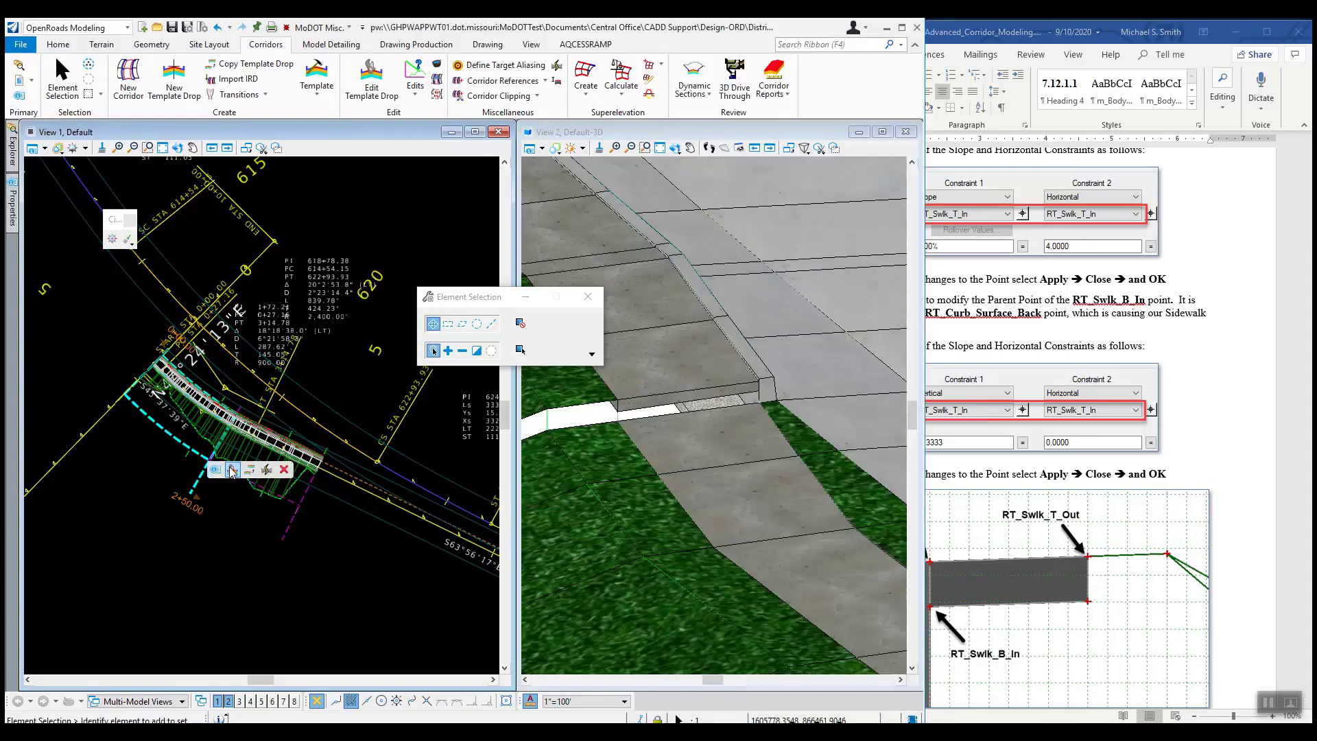
pyautogui.click(231, 471)
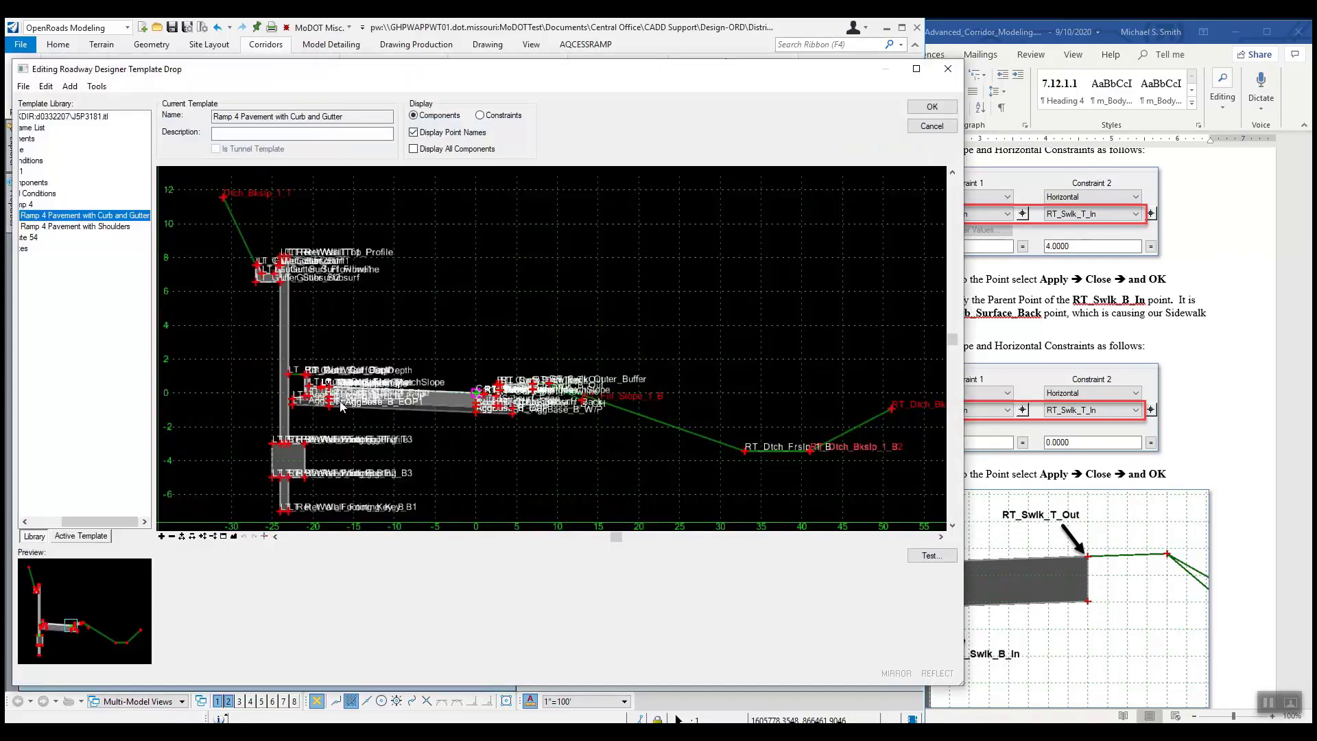
pyautogui.scroll(6, 485, 371)
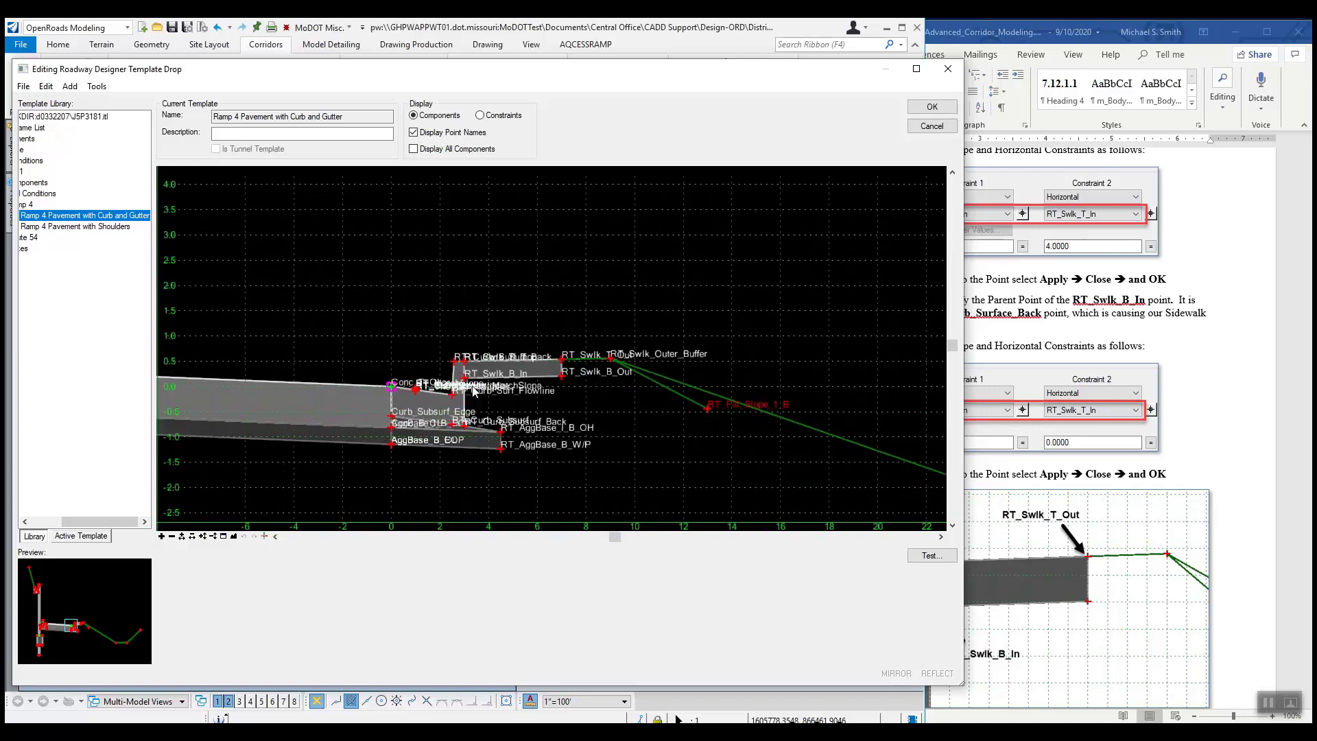
pyautogui.scroll(3, 484, 371)
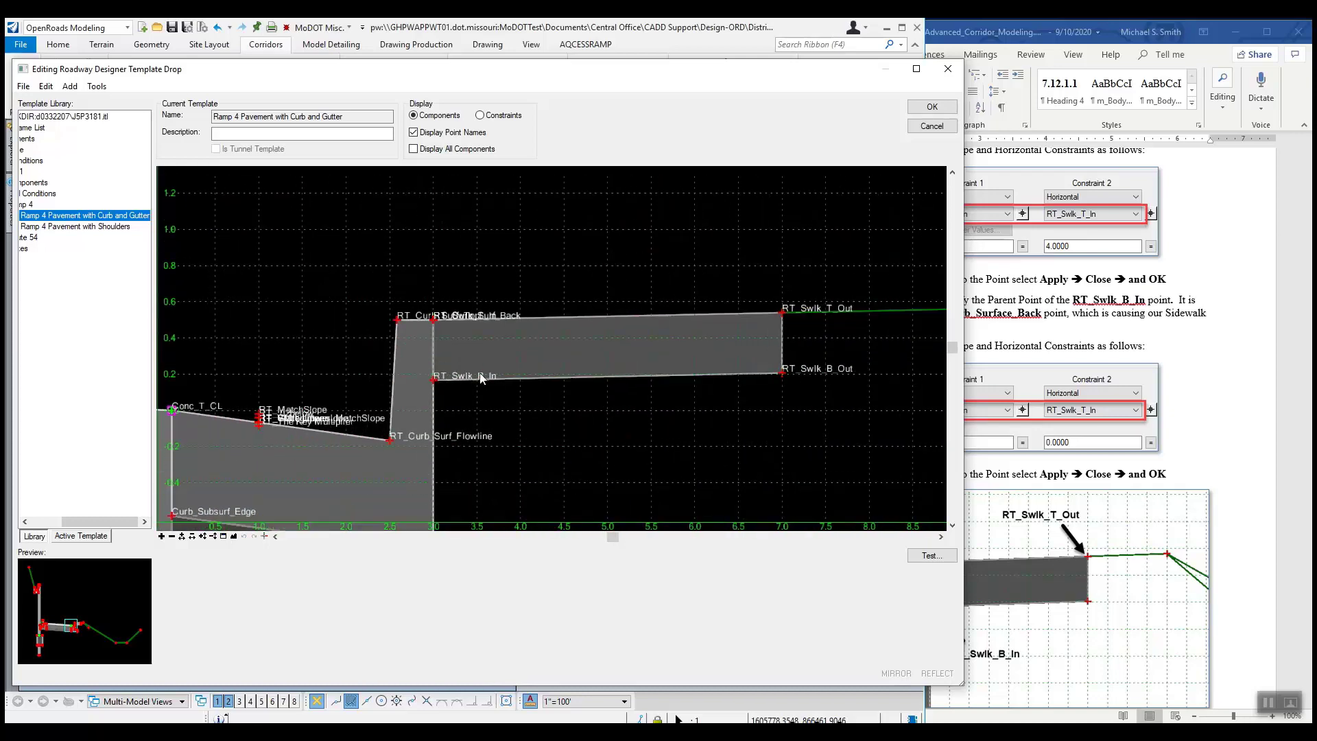
pyautogui.moveTo(435, 384)
pyautogui.doubleClick(435, 384)
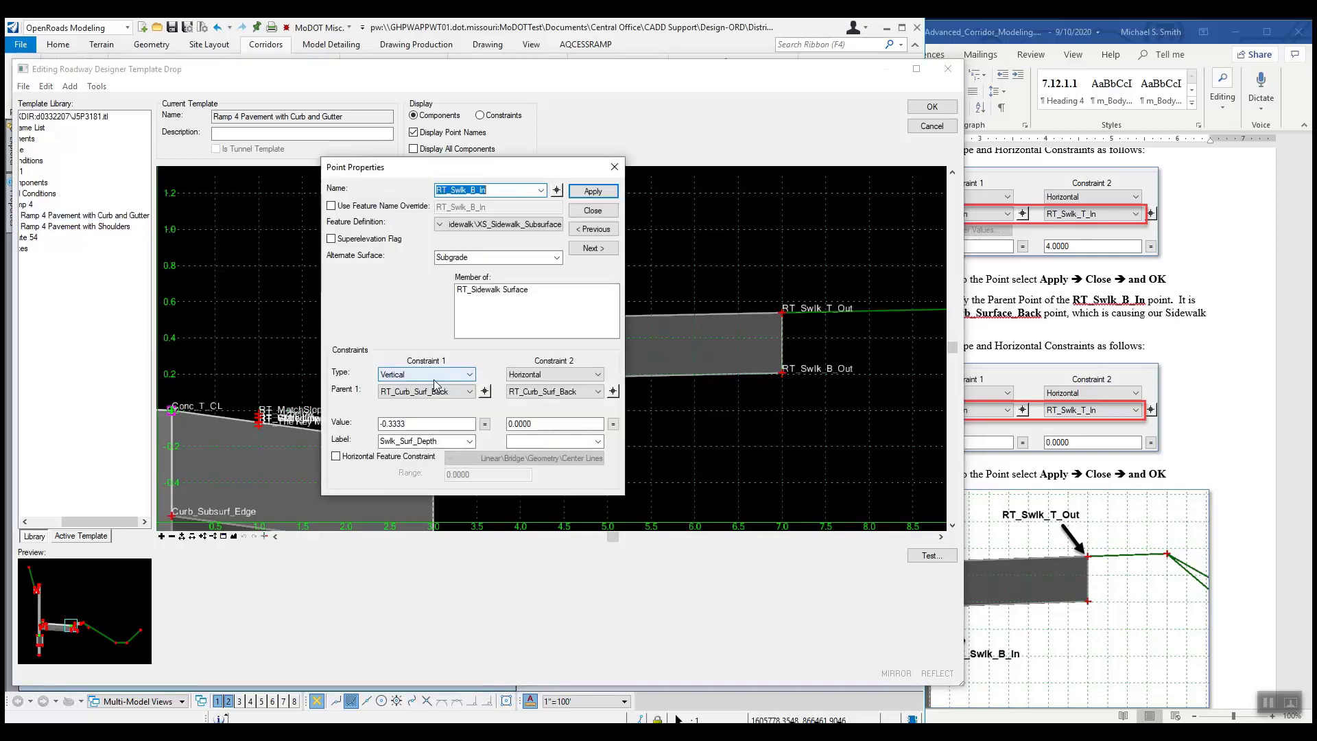
pyautogui.click(486, 391)
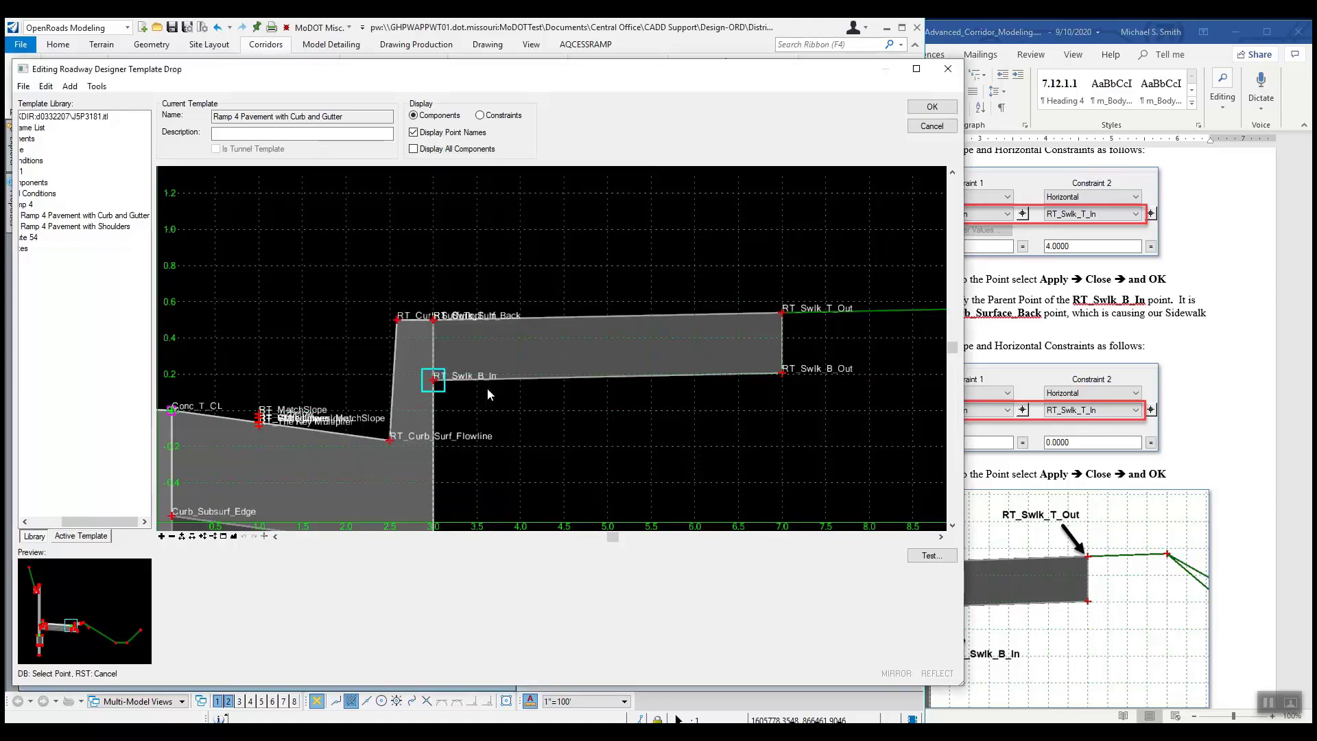
pyautogui.click(436, 322)
pyautogui.click(439, 388)
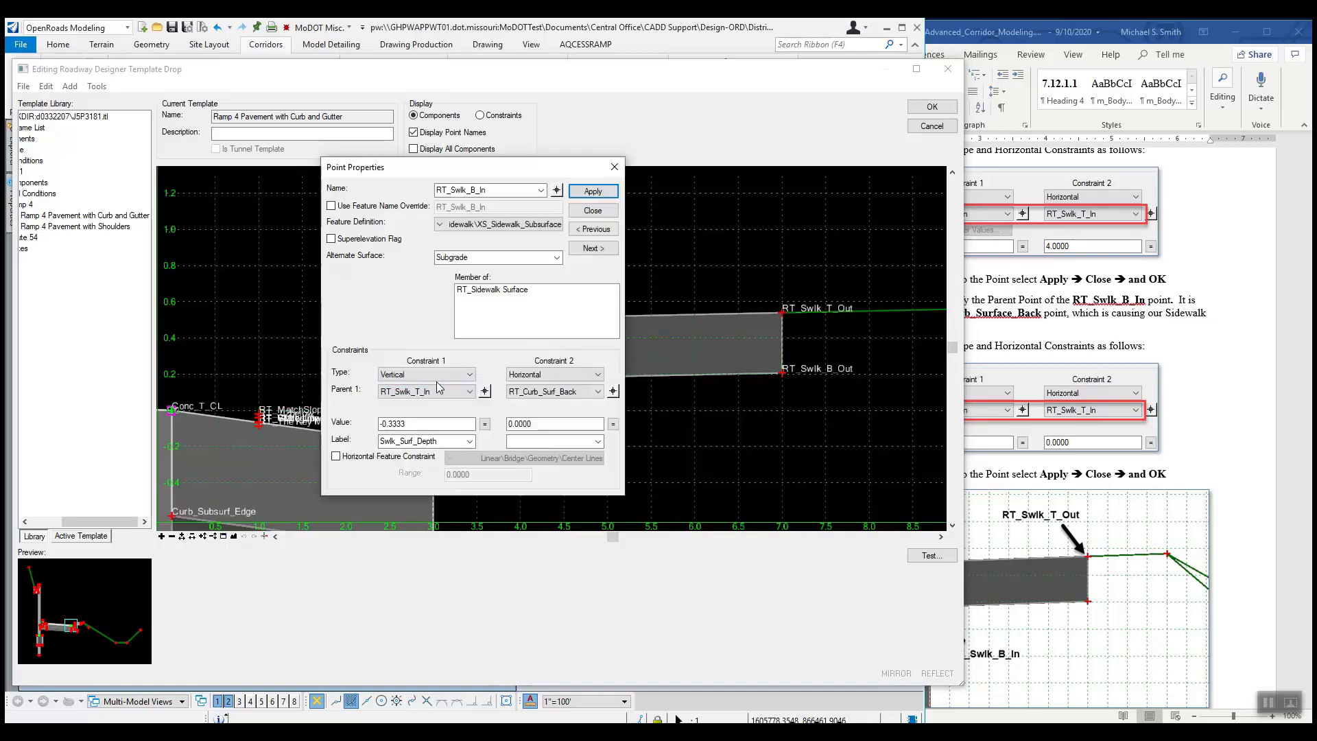
pyautogui.click(594, 191)
# Change the horizontal constraint parent of RT_Swlk_B_In to RT_Swlk_T_In, apply it, and accept the template drop edits
pyautogui.click(612, 391)
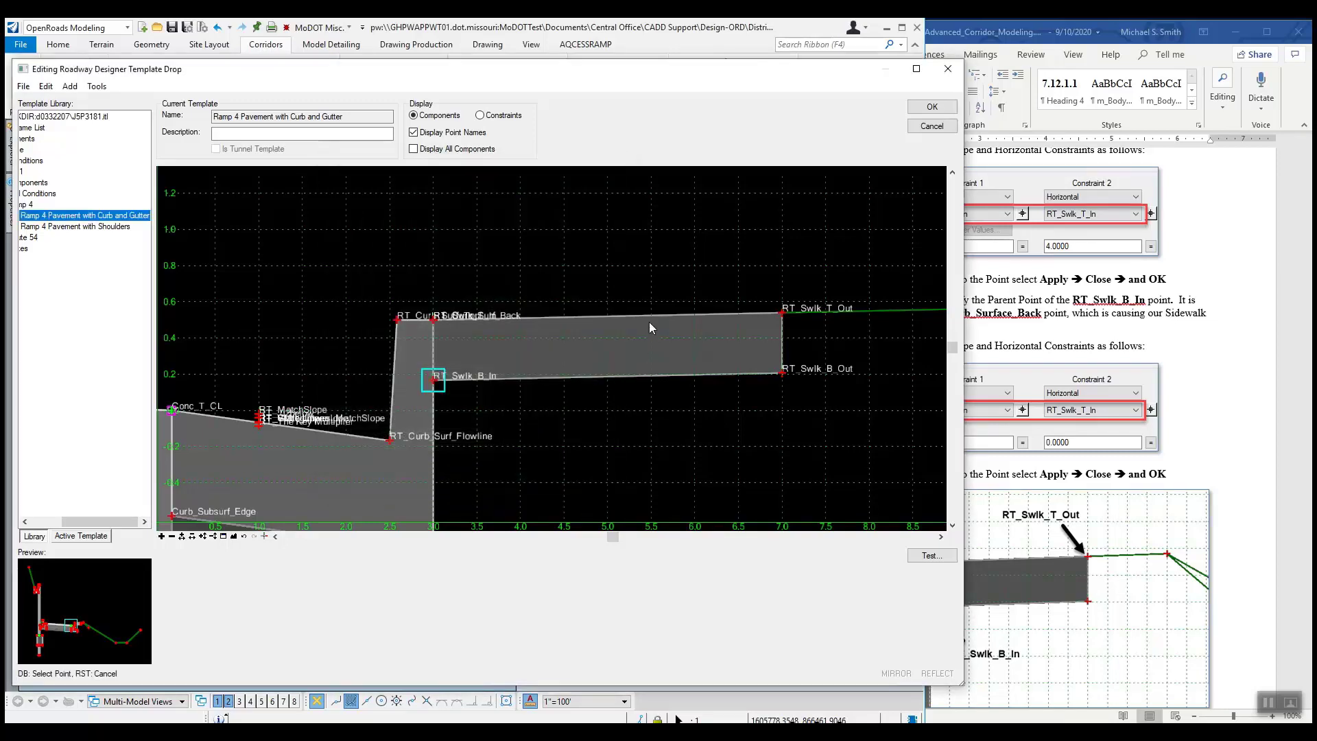
pyautogui.click(433, 328)
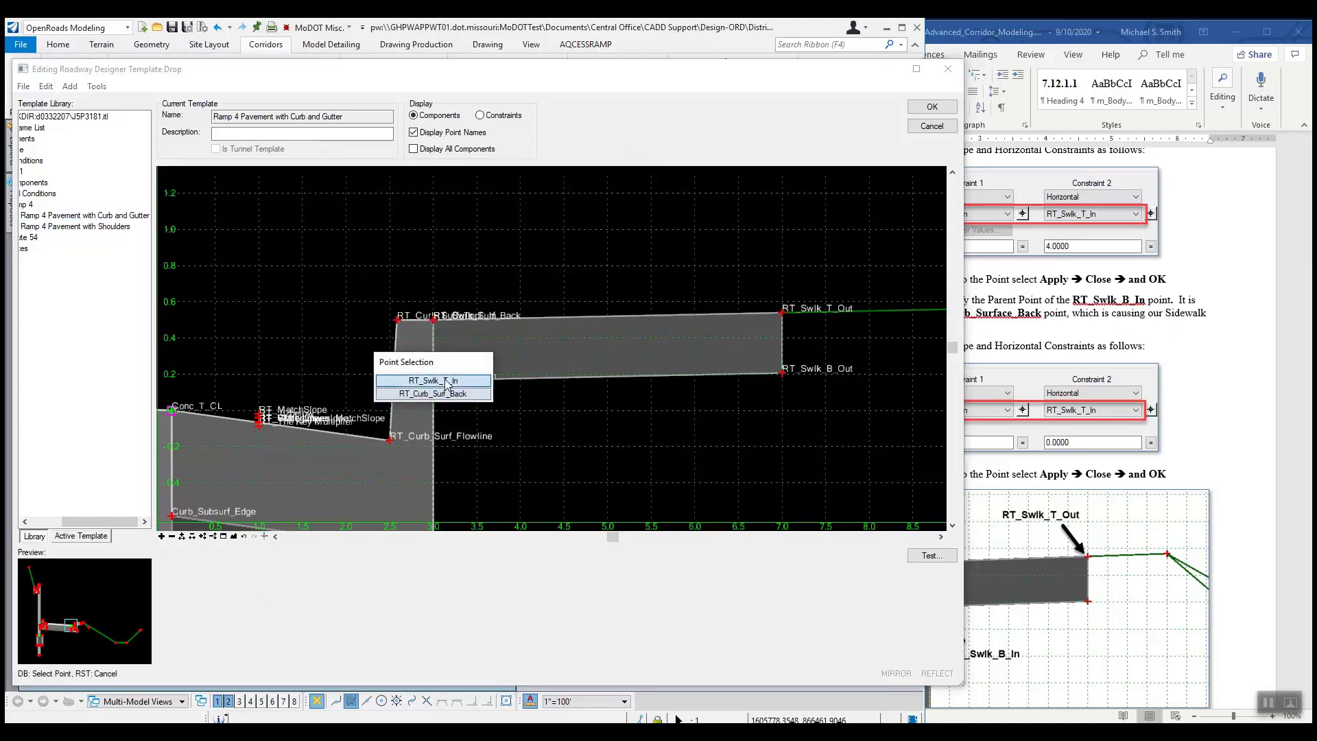
pyautogui.click(446, 386)
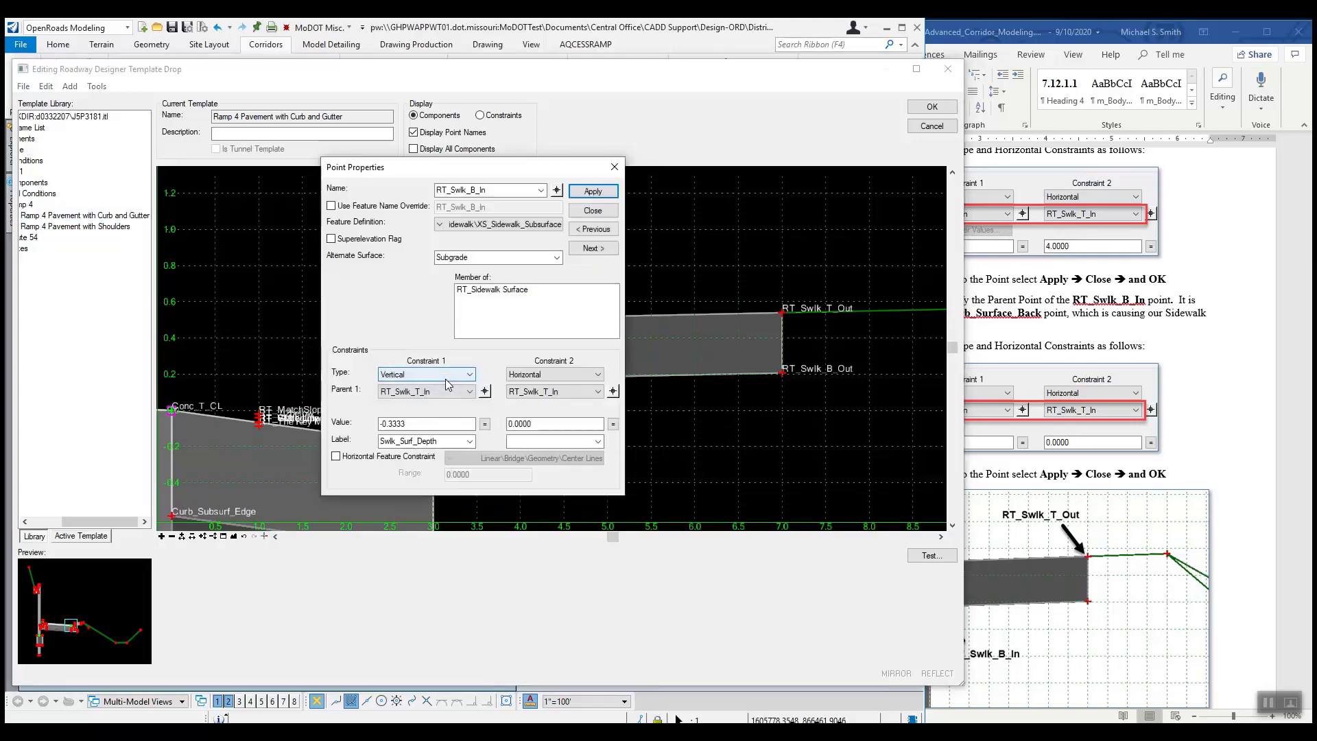
pyautogui.click(594, 193)
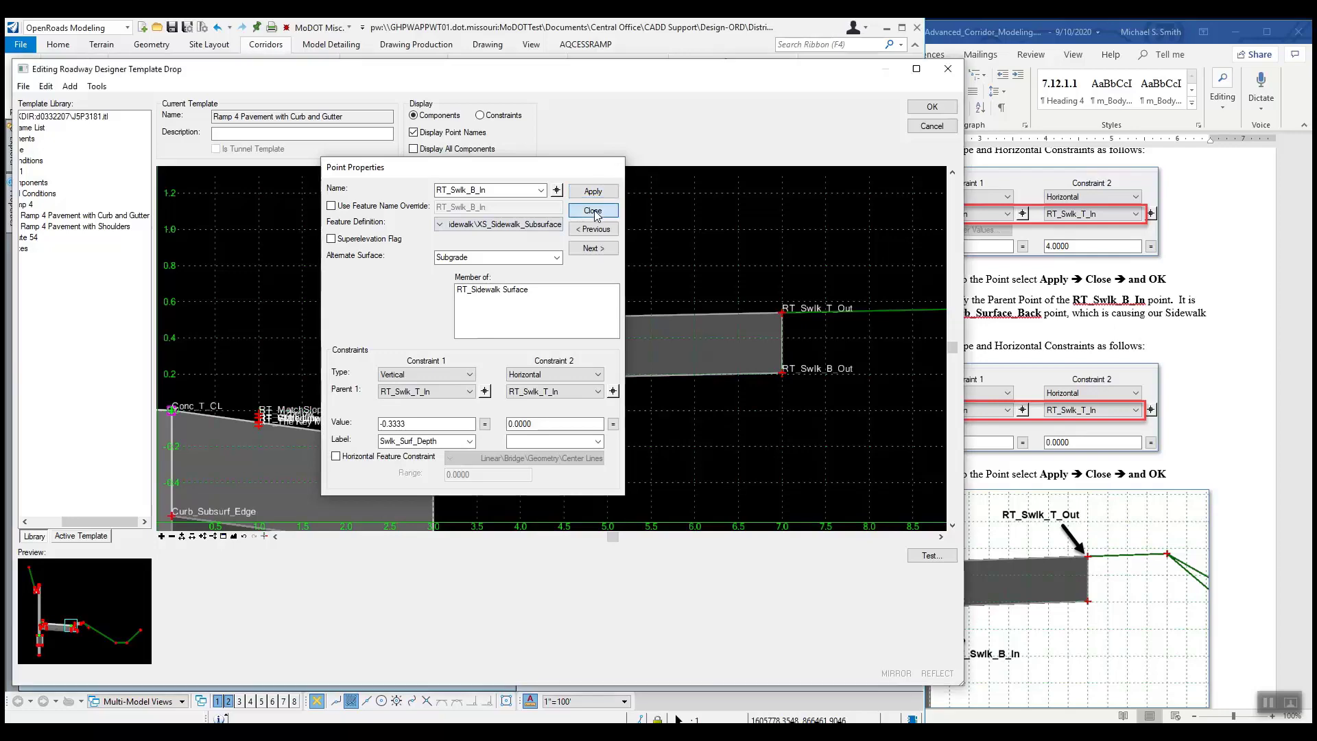
pyautogui.click(593, 210)
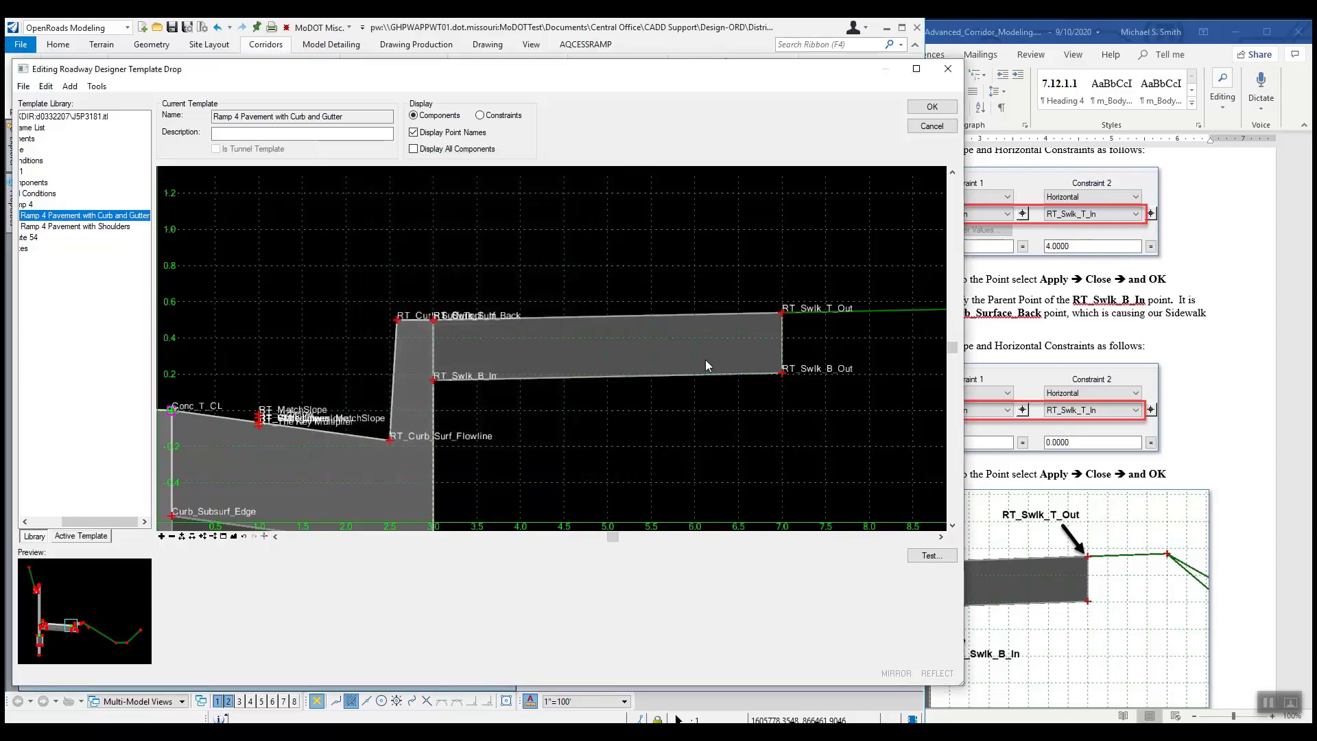
pyautogui.click(933, 106)
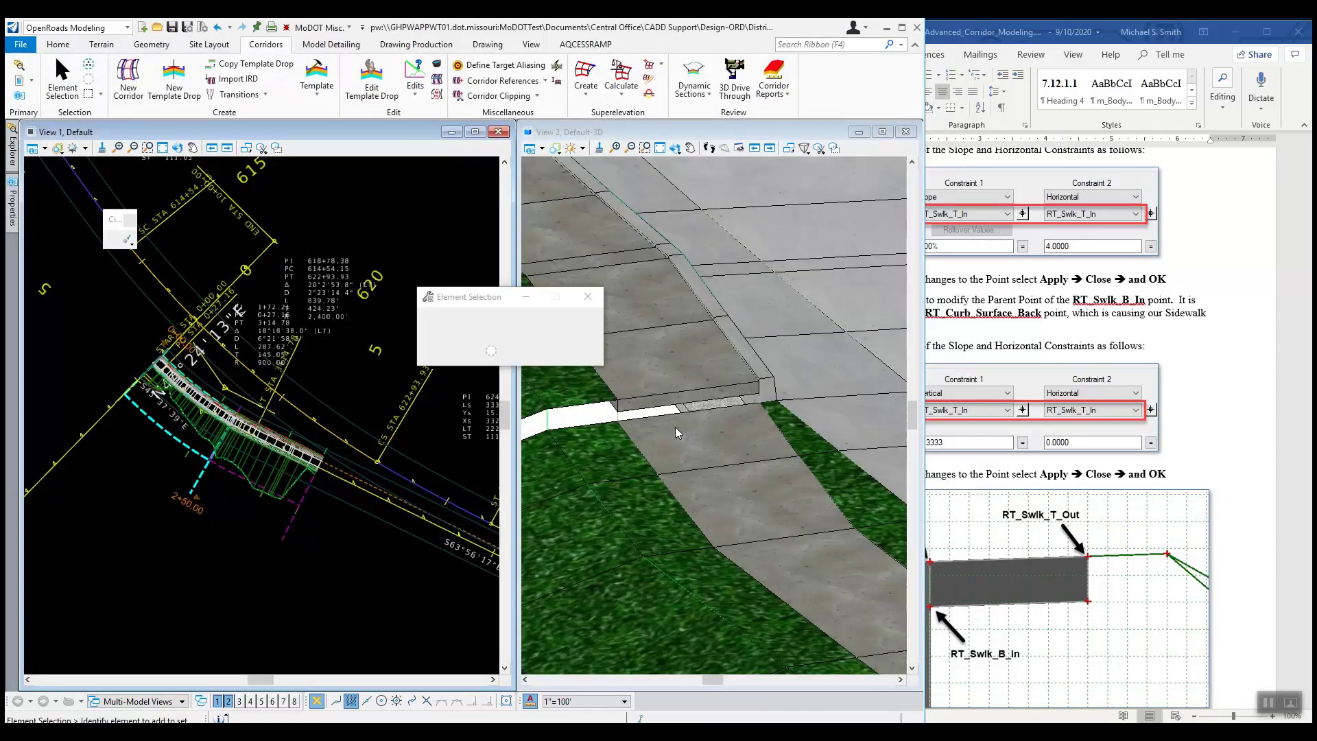
# Consult instruction 16 in the Word document for the Sidewalk Vertical Offset parametric constraint values
pyautogui.scroll(-1, 1024, 532)
pyautogui.scroll(-3, 1024, 531)
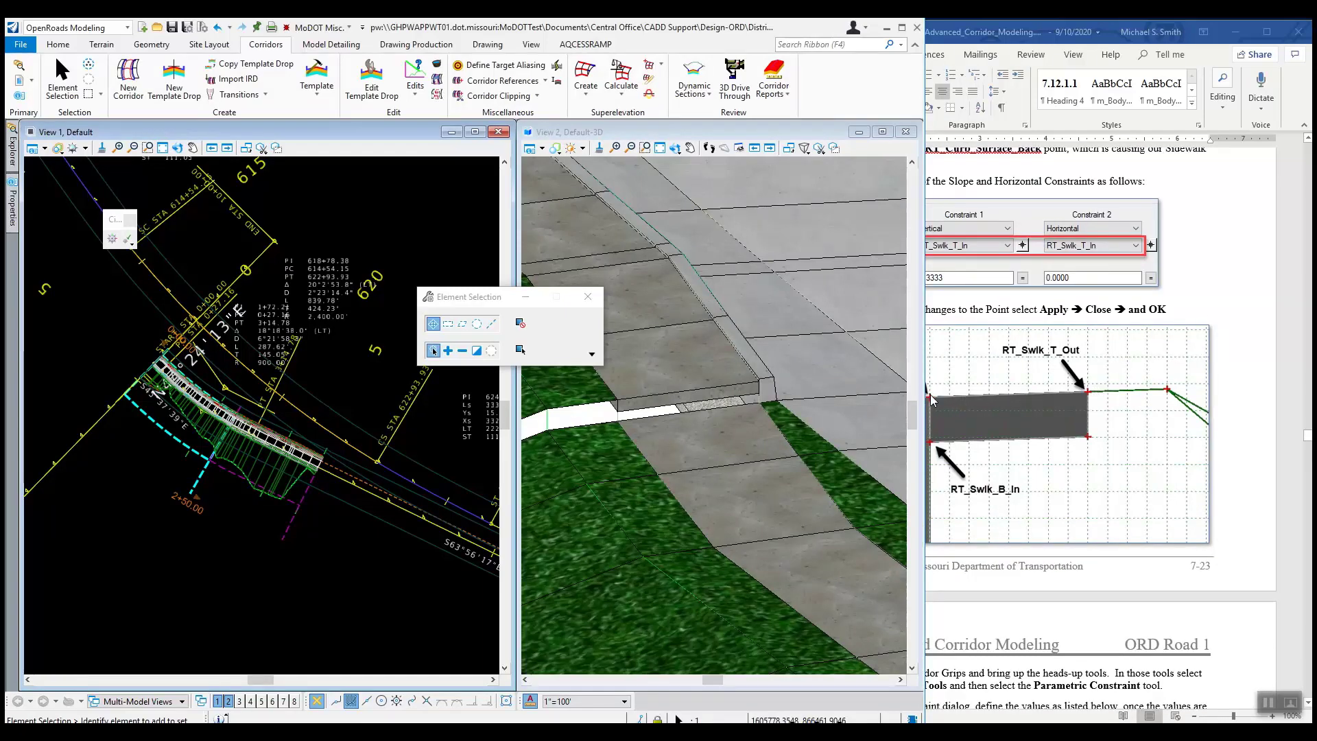
pyautogui.scroll(-6, 932, 401)
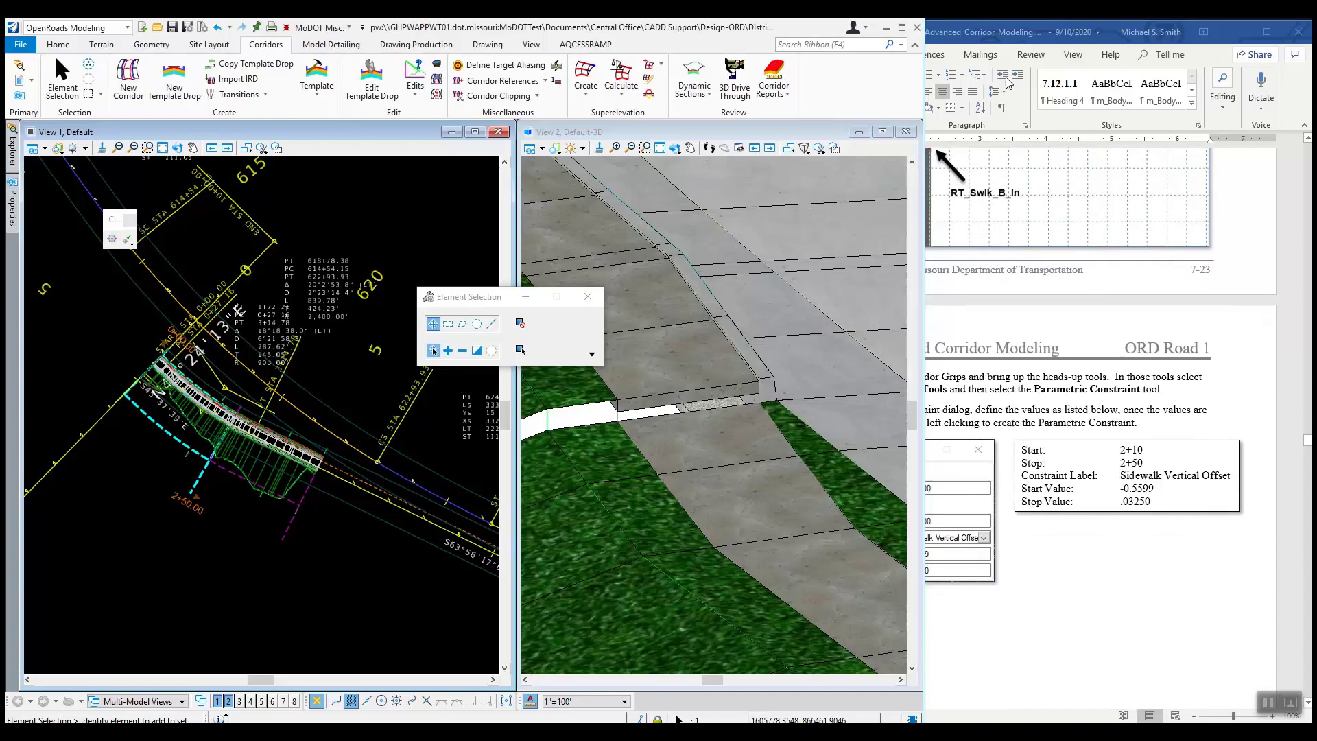
pyautogui.click(1004, 32)
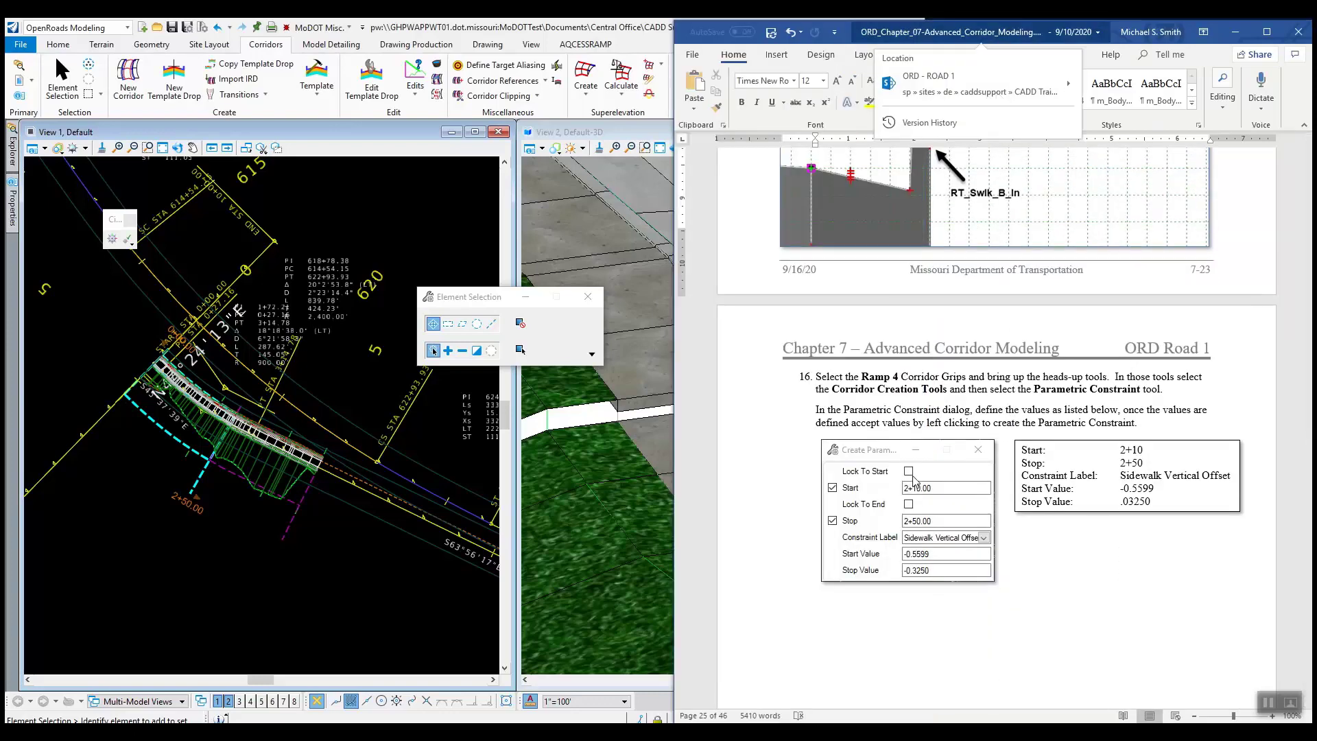
pyautogui.scroll(-2, 913, 480)
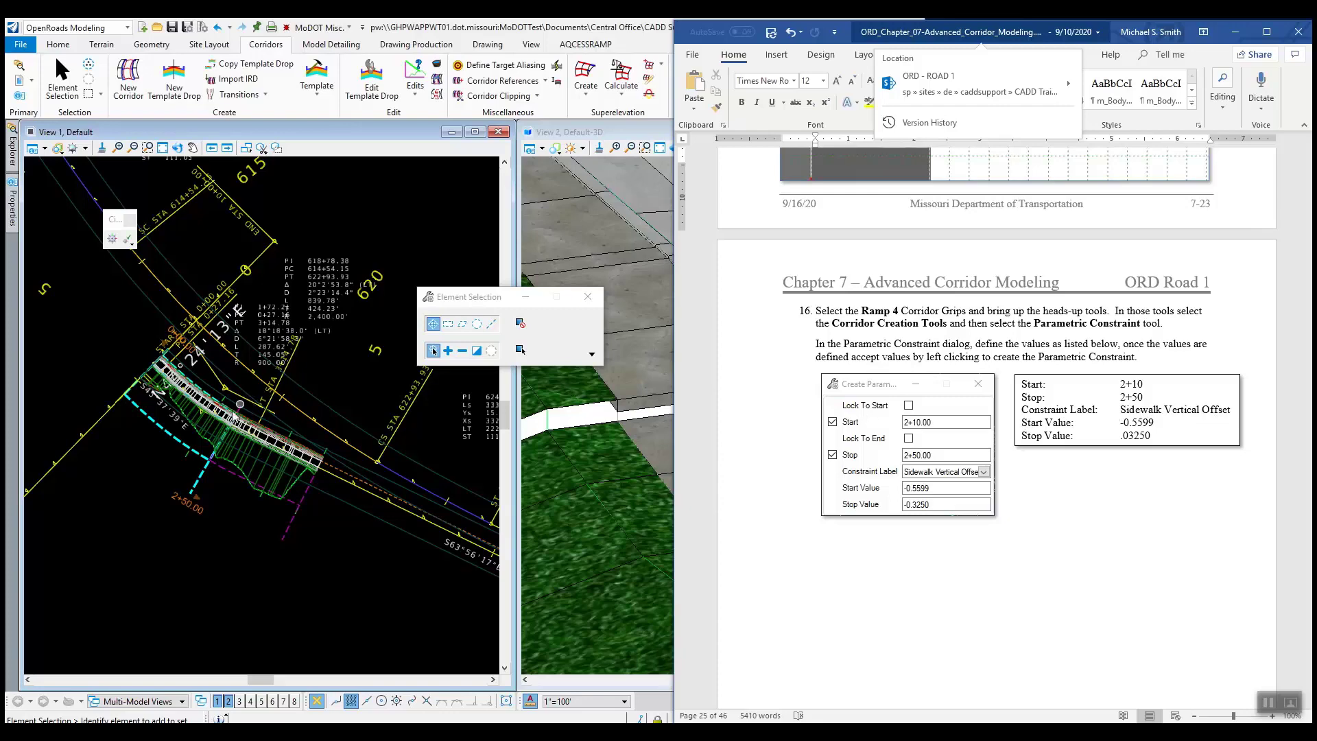
# Start a parametric constraint on the Ramp 4 corridor, with start station 2+10 and stop station 2+50
pyautogui.click(214, 498)
pyautogui.click(226, 504)
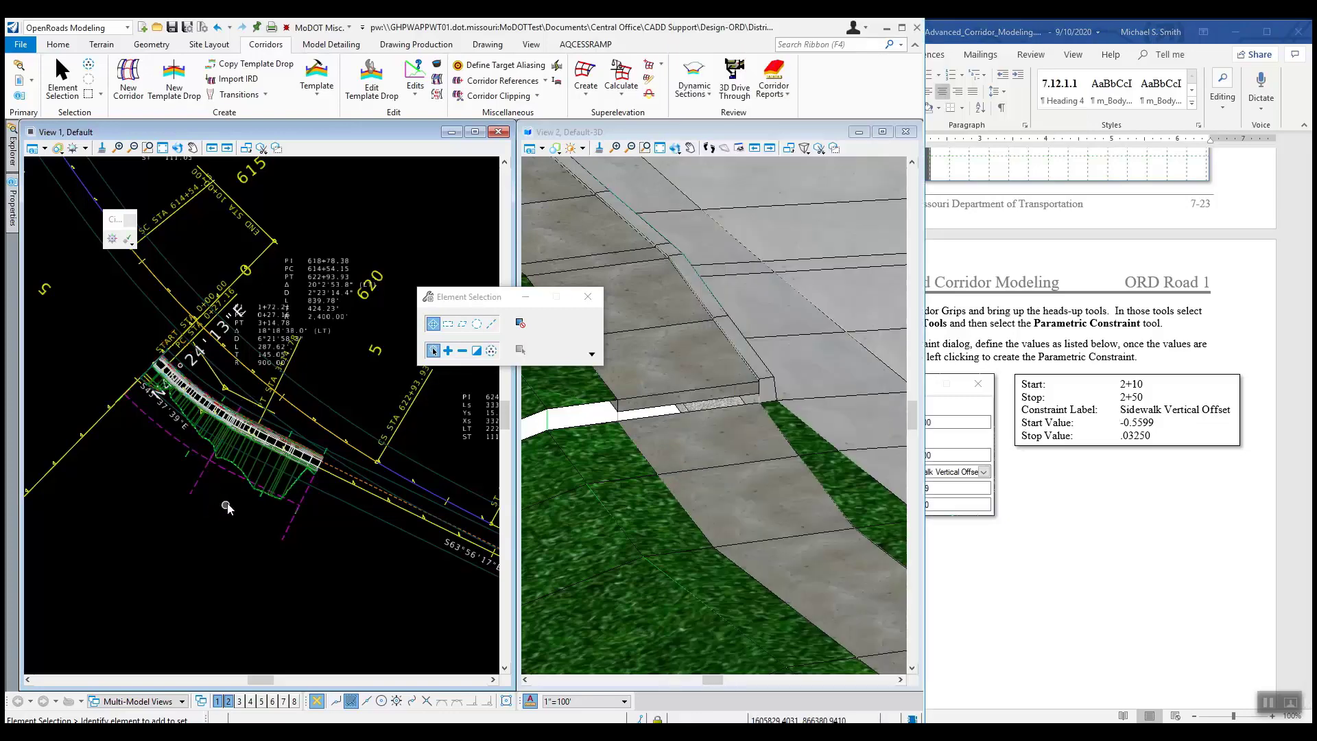
pyautogui.click(187, 457)
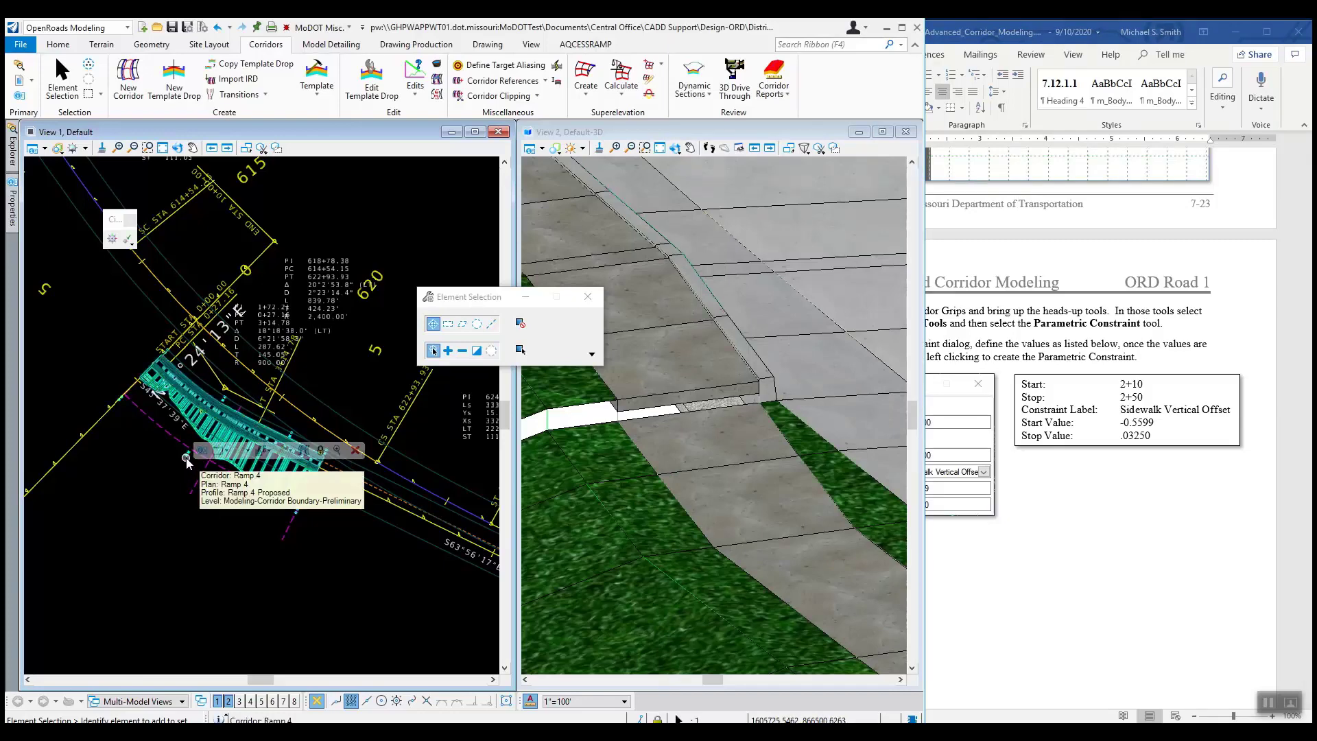
pyautogui.click(198, 458)
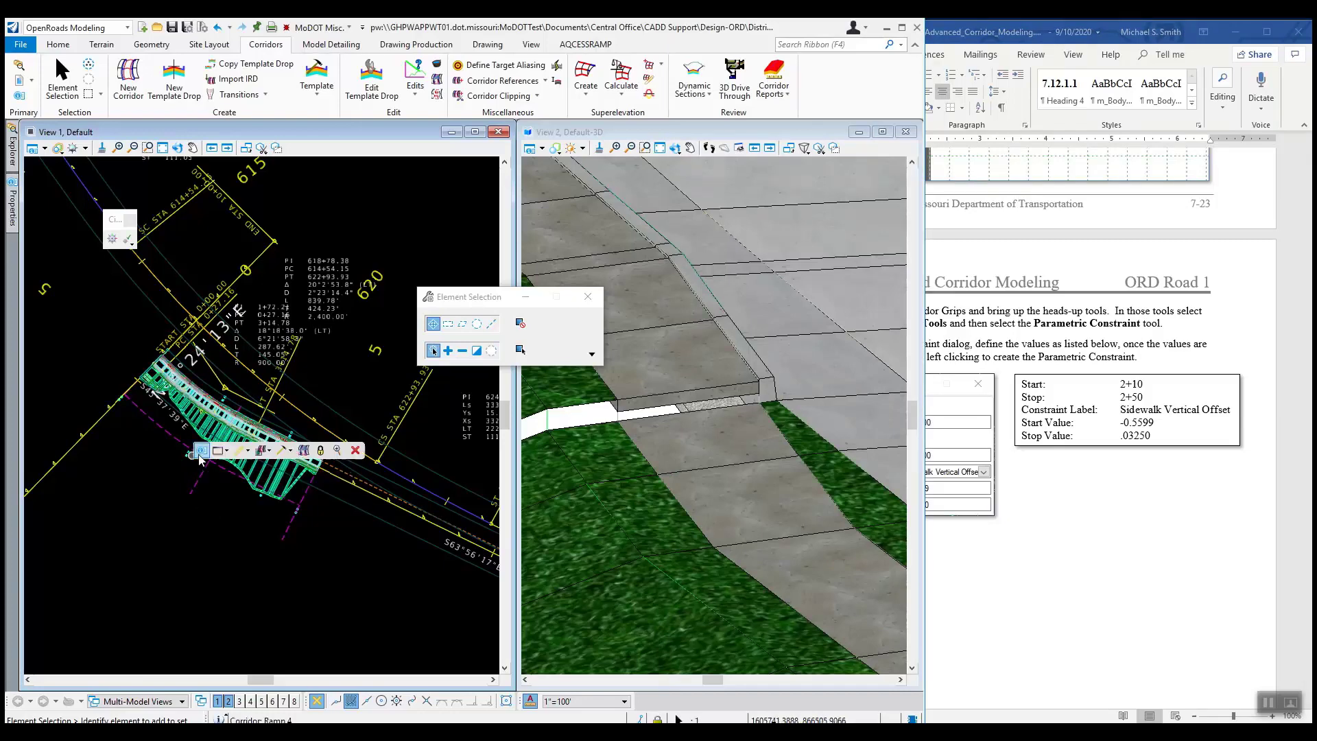
pyautogui.click(285, 458)
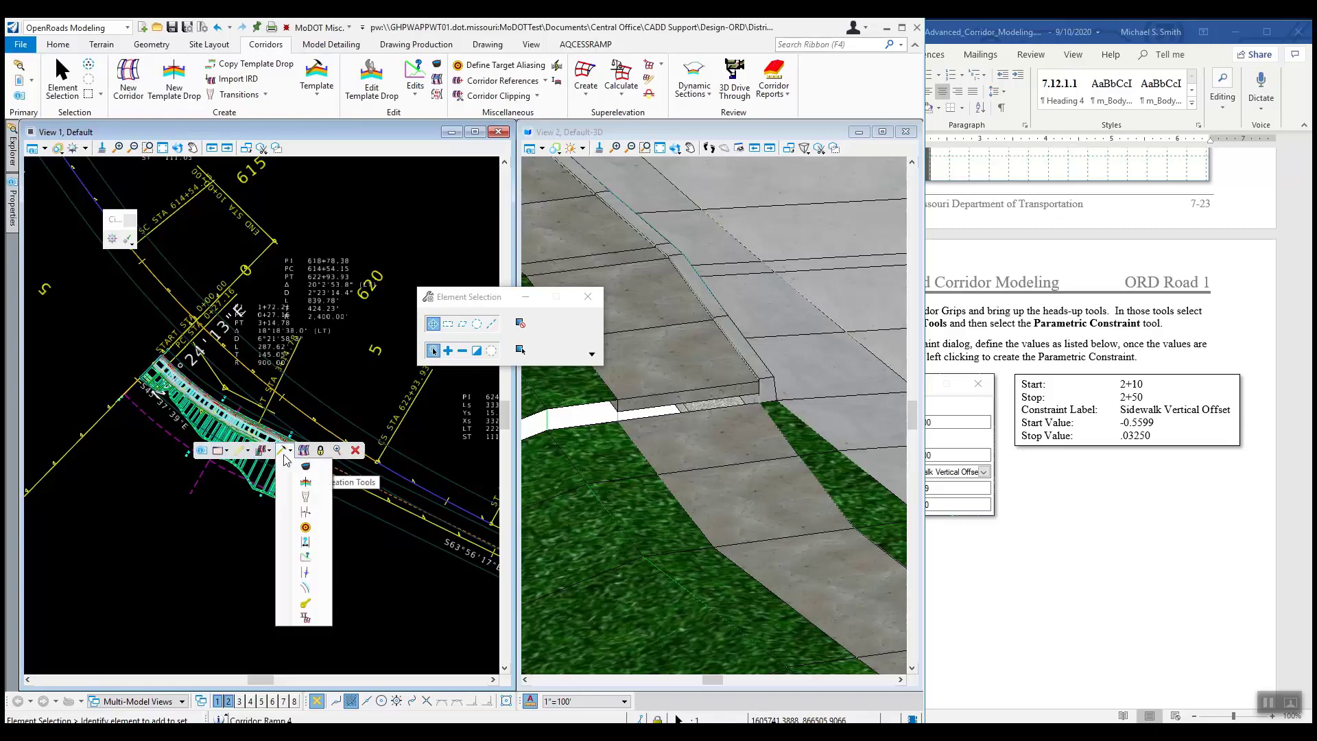
pyautogui.click(306, 543)
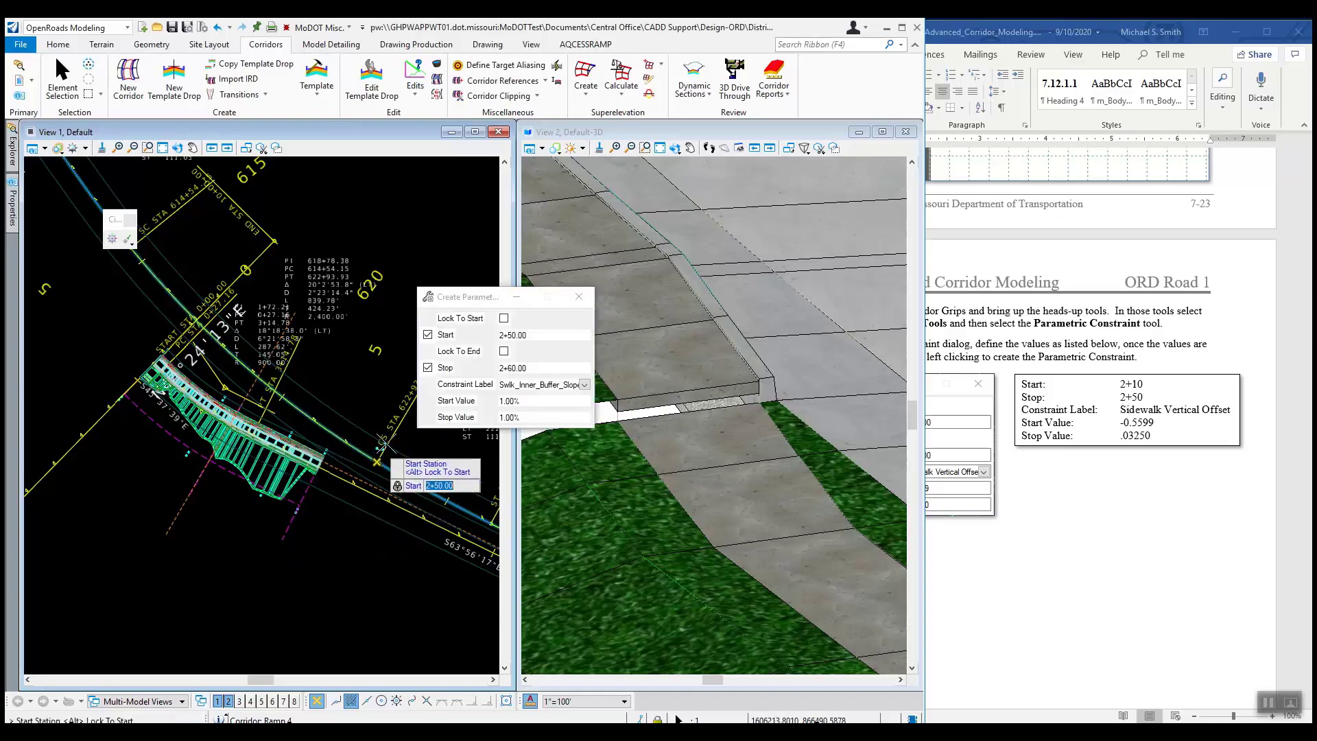
pyautogui.doubleClick(512, 335)
pyautogui.write('1')
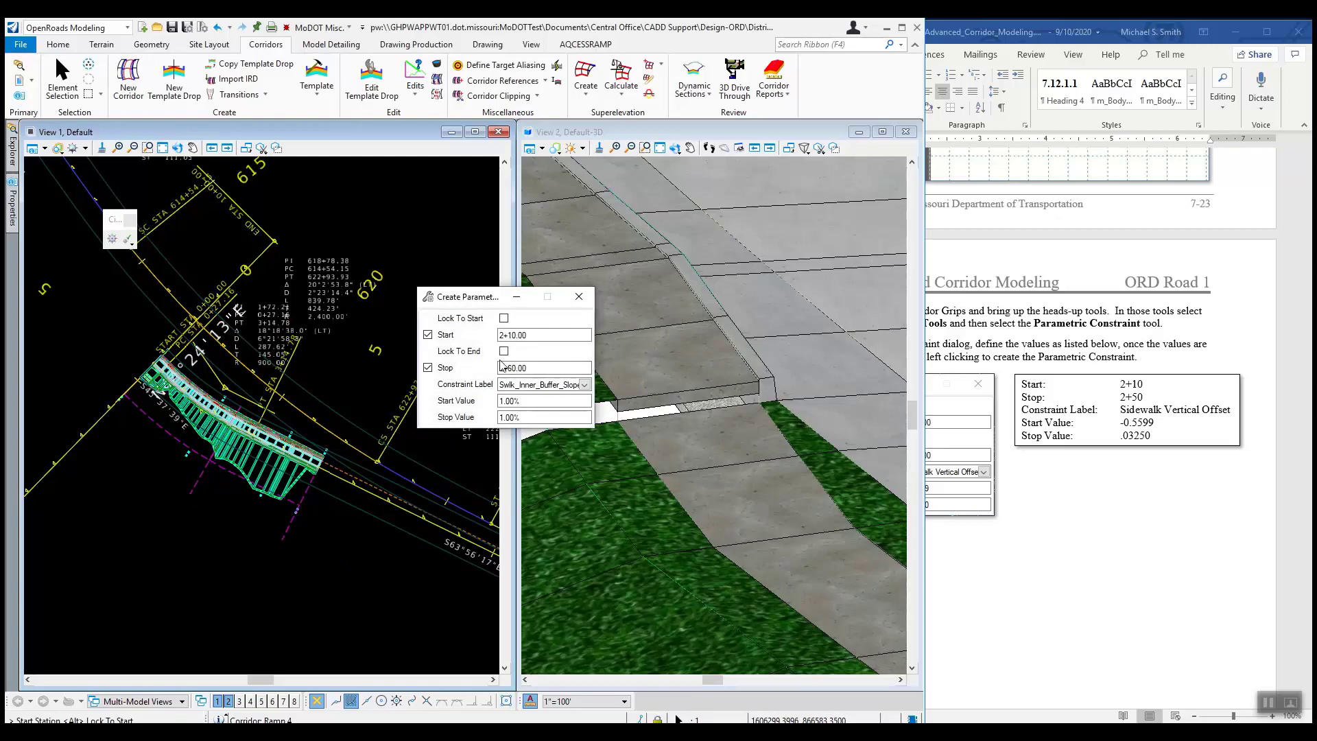
pyautogui.click(505, 368)
pyautogui.click(511, 367)
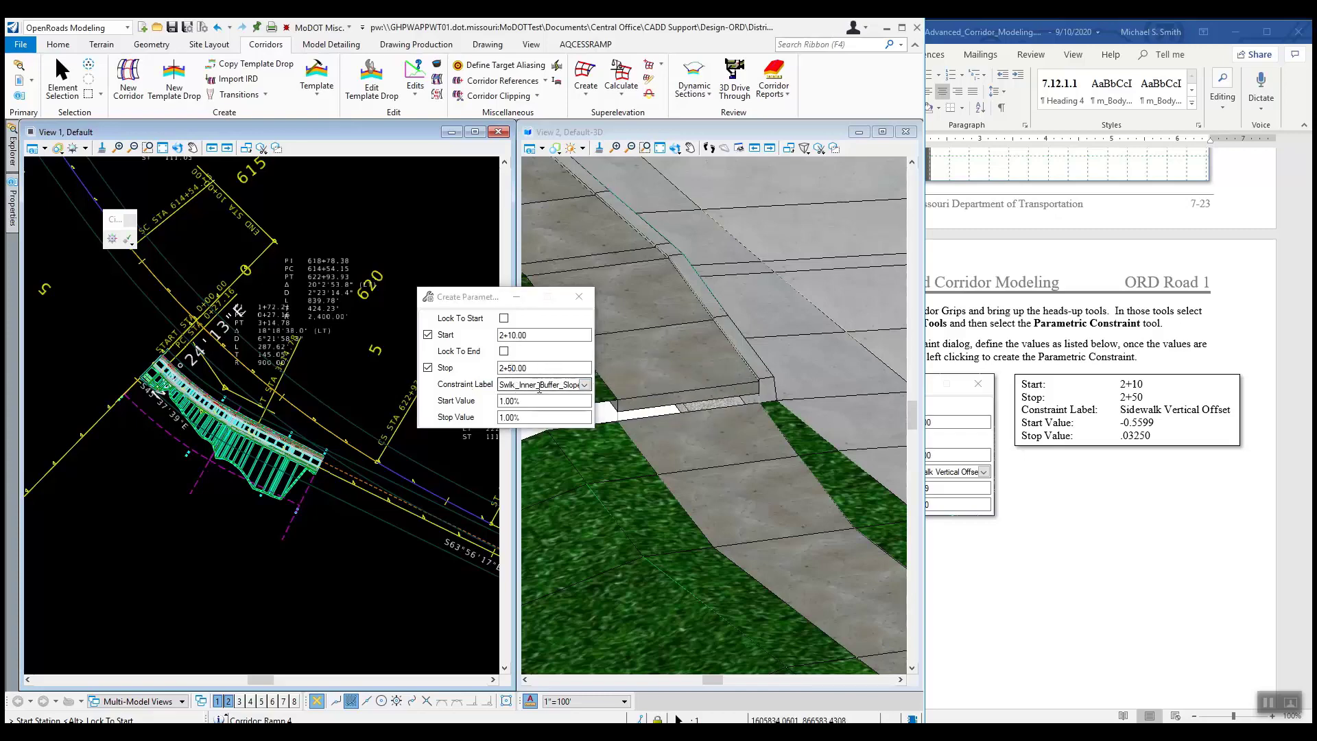
# Choose Sidewalk Vertical Offset as the constraint label and set the stop value to 0.0325
pyautogui.click(585, 385)
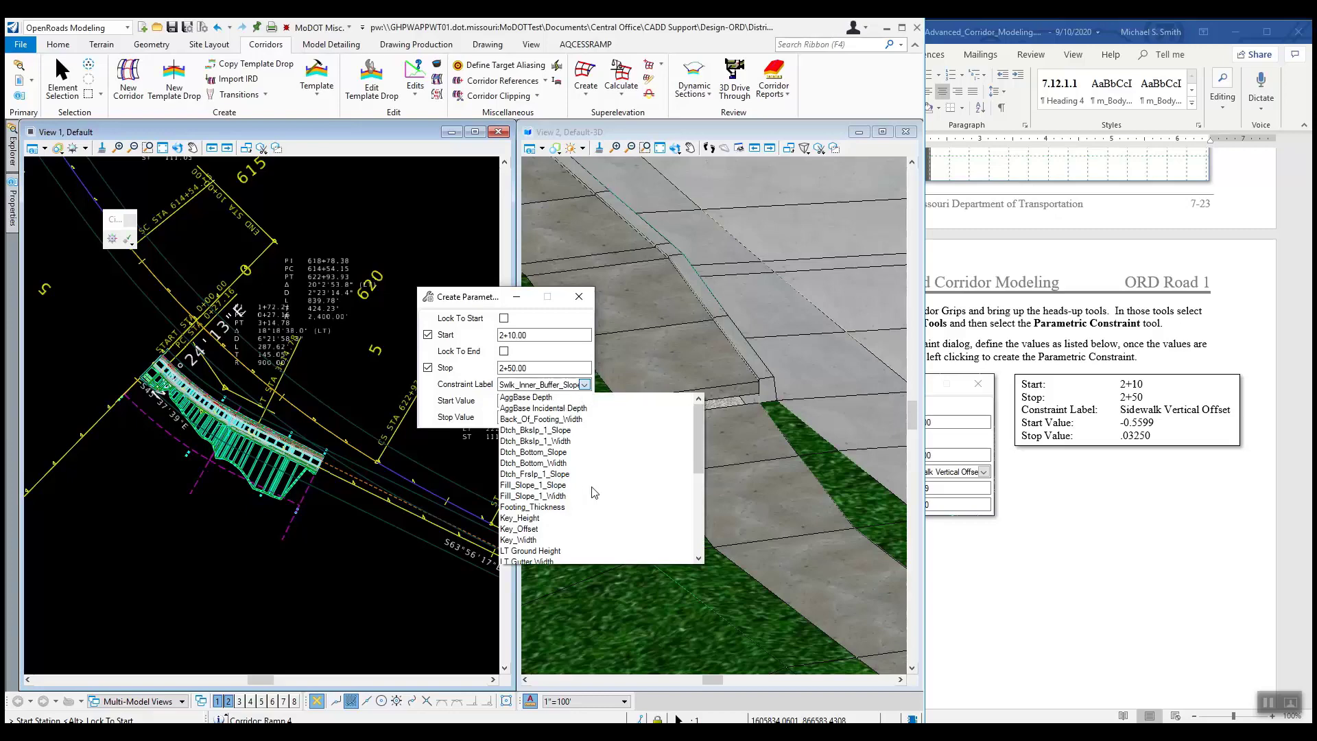
pyautogui.scroll(-10, 594, 491)
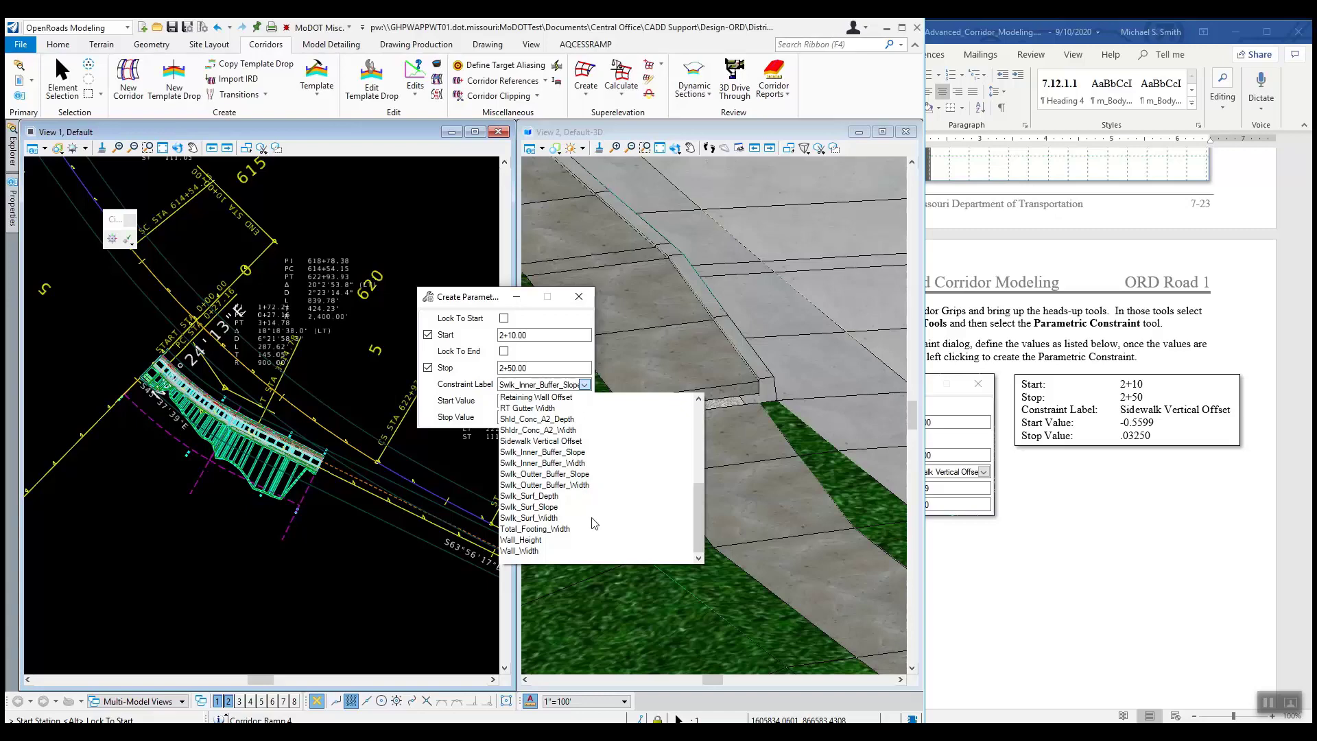
pyautogui.moveTo(697, 519); pyautogui.dragTo(697, 514)
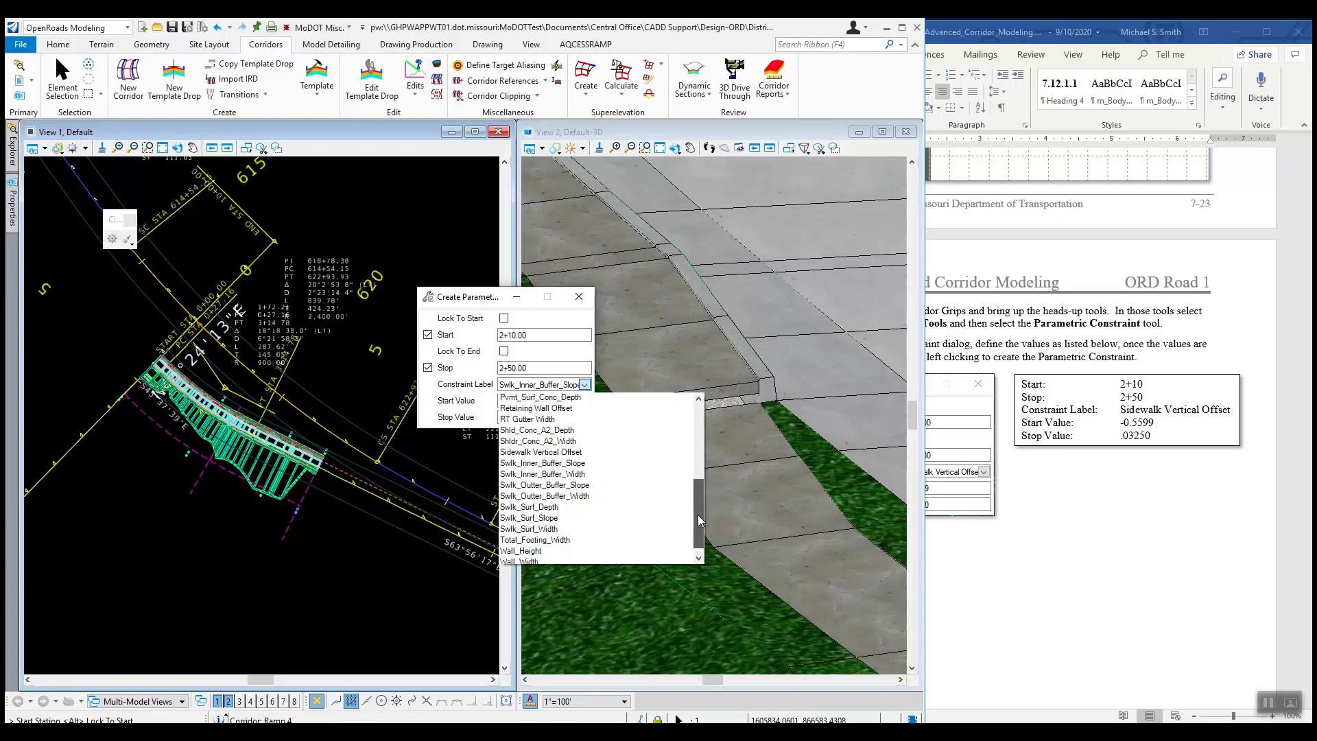
pyautogui.click(577, 453)
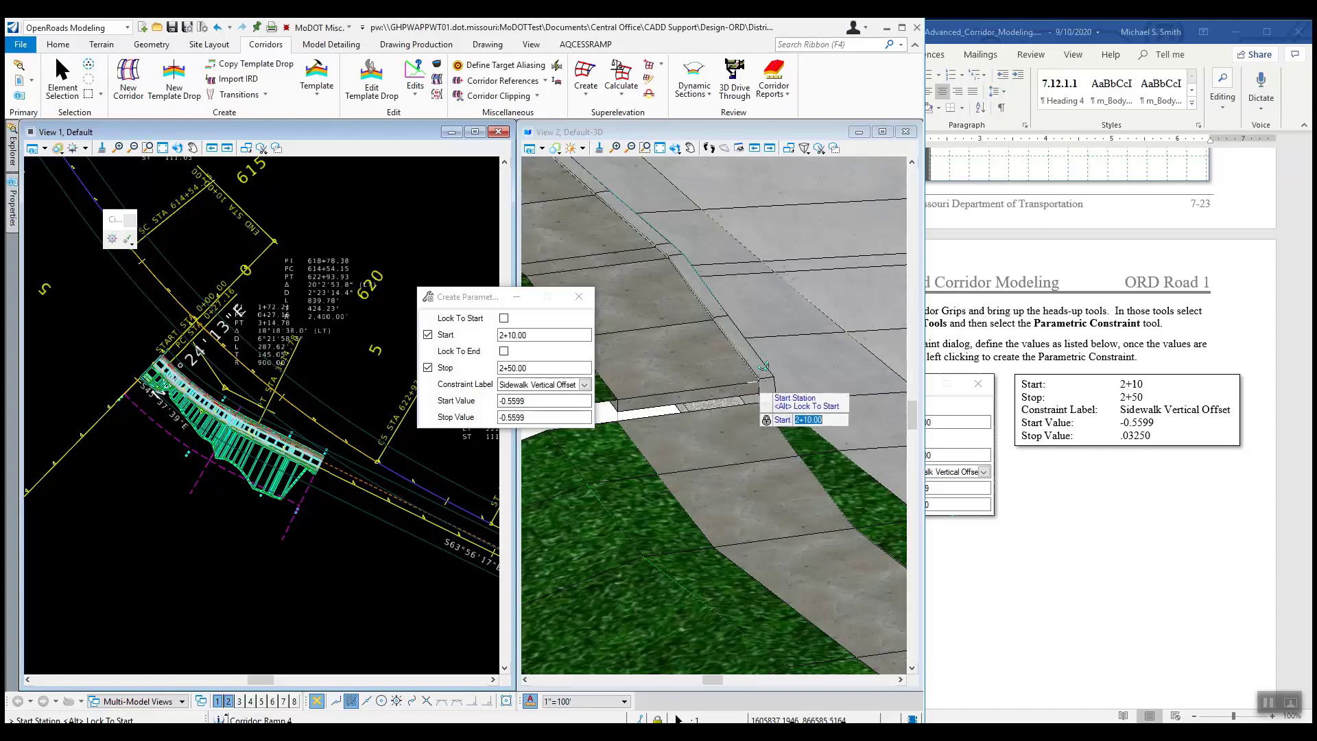
pyautogui.moveTo(536, 417); pyautogui.dragTo(500, 416)
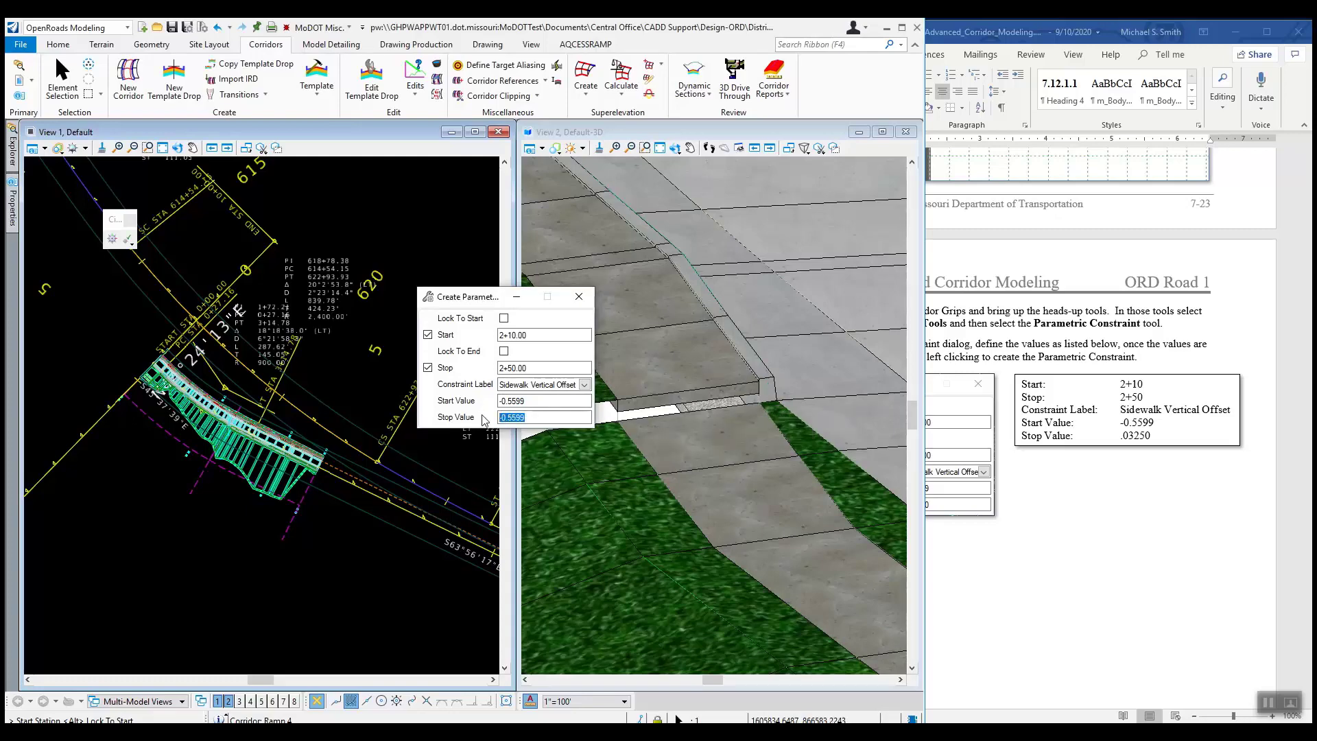
pyautogui.write('0.0325')
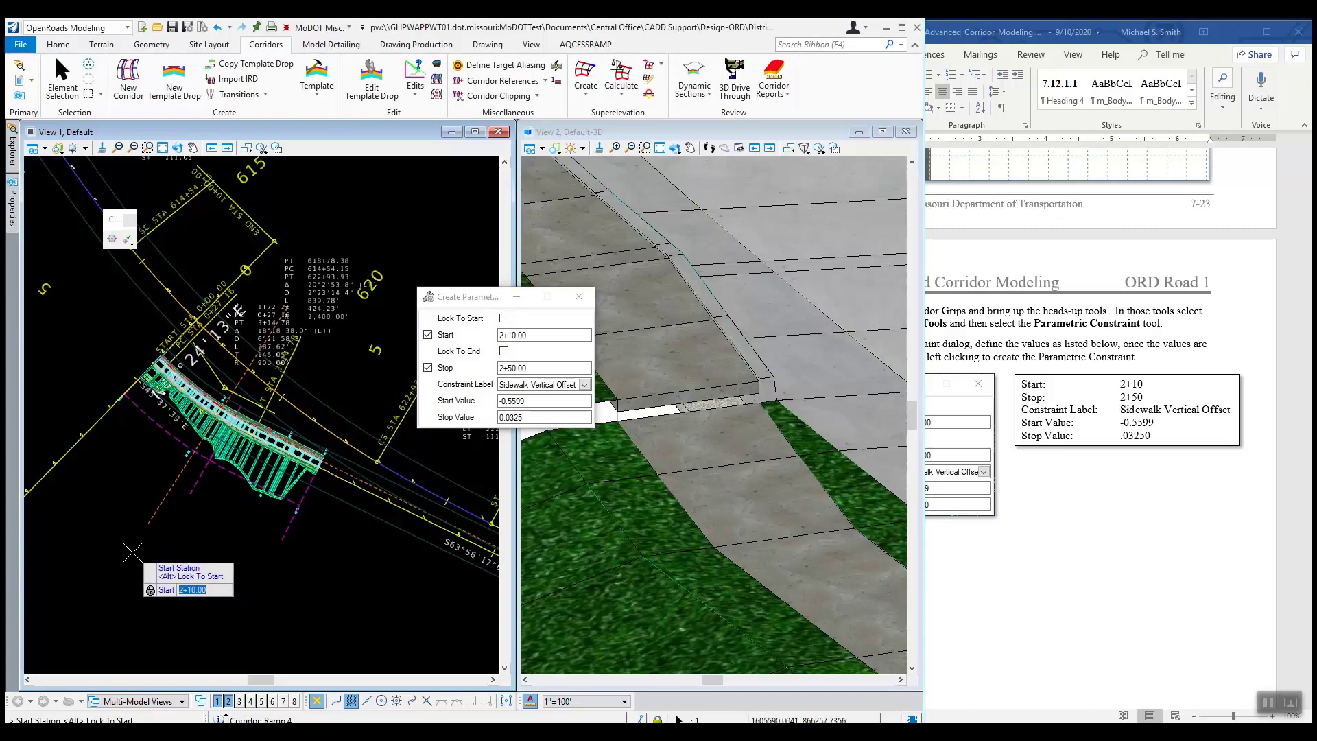
# Accept the stations, constraint label, and start and stop values to create the parametric constraint on the Ramp 4 corridor
pyautogui.click(169, 552)
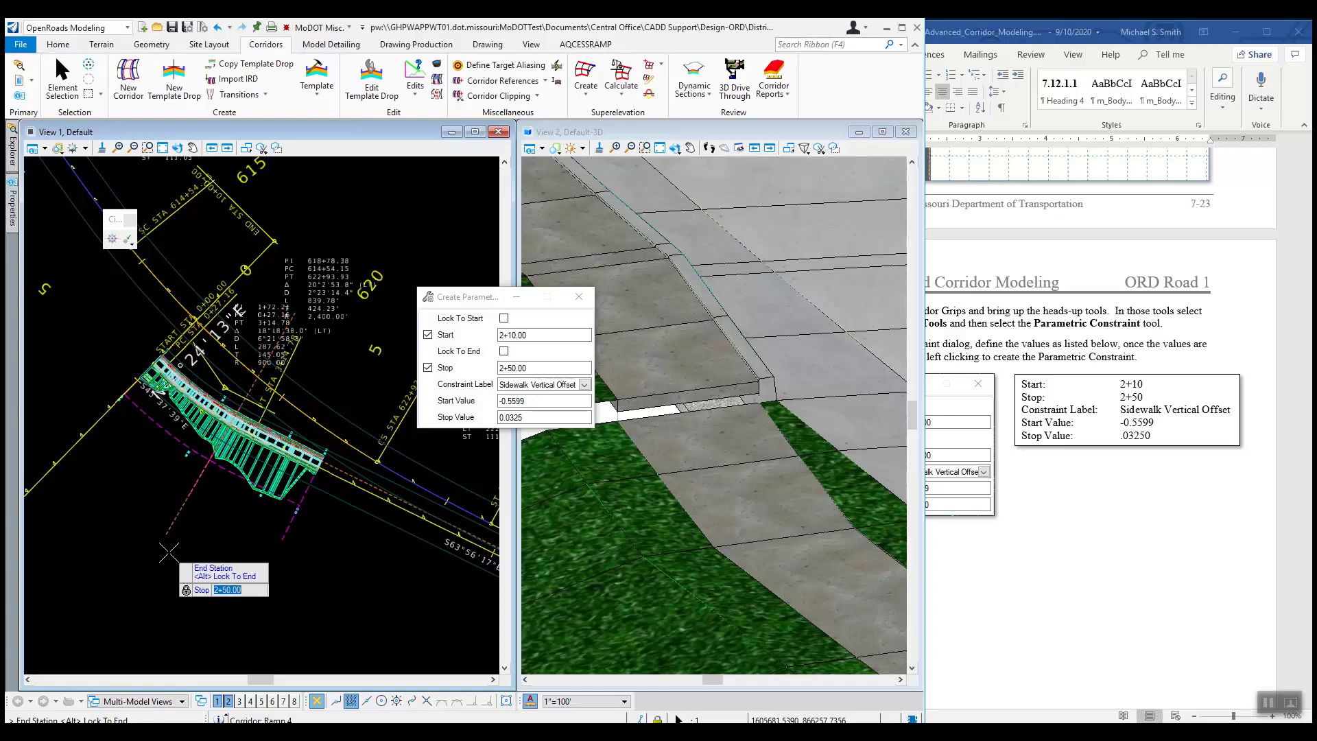
pyautogui.click(209, 544)
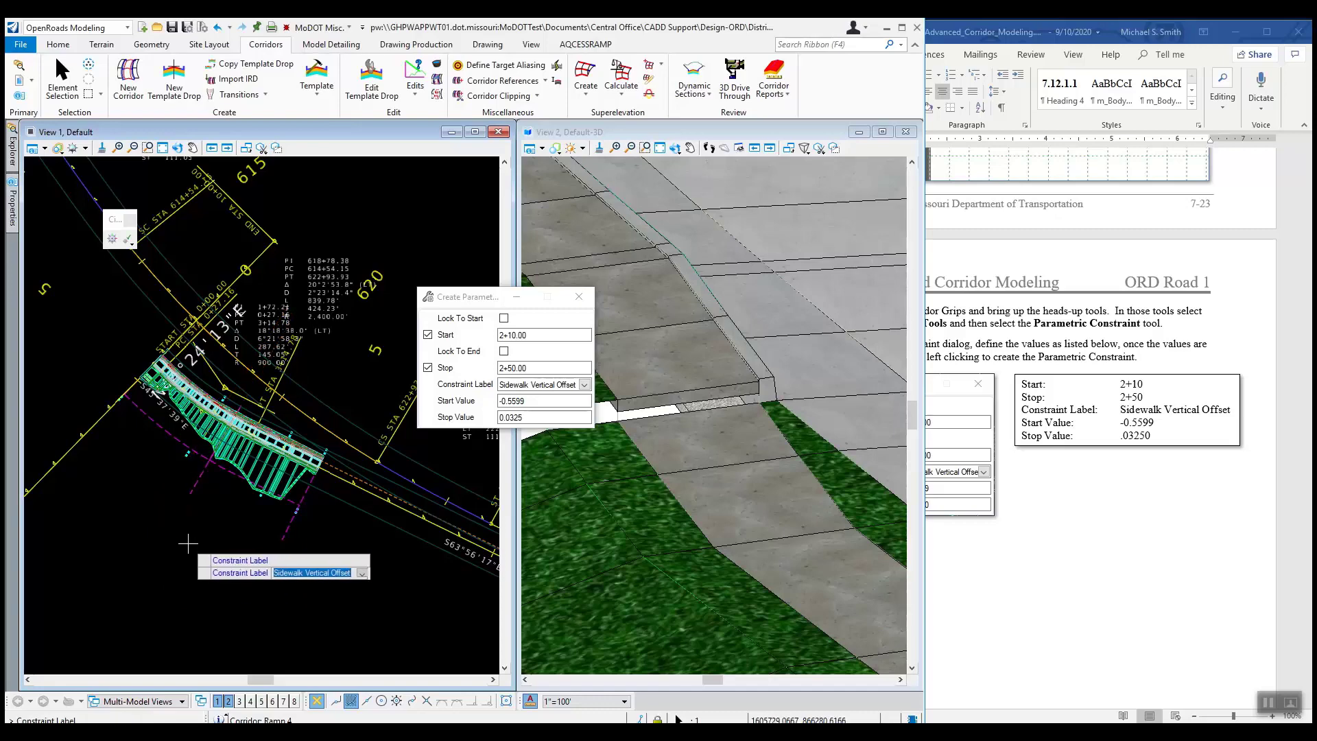
pyautogui.click(215, 515)
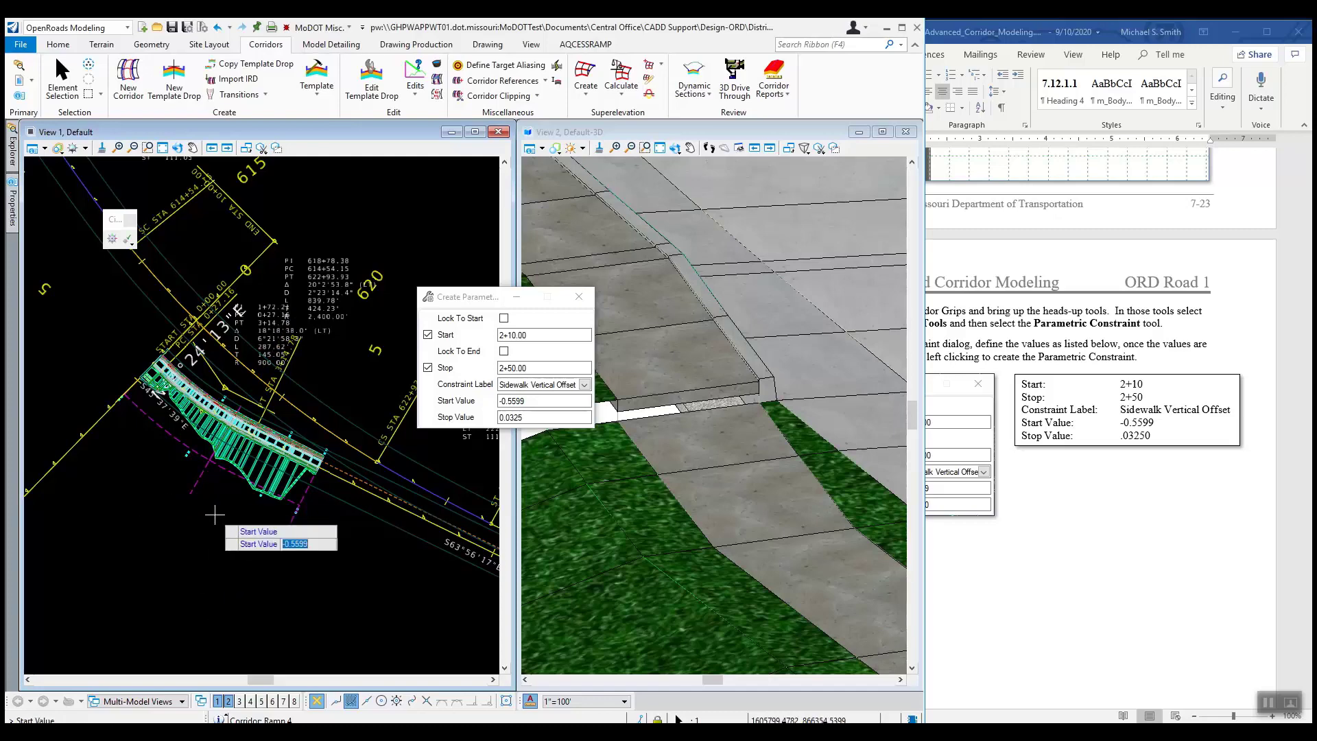
pyautogui.click(209, 509)
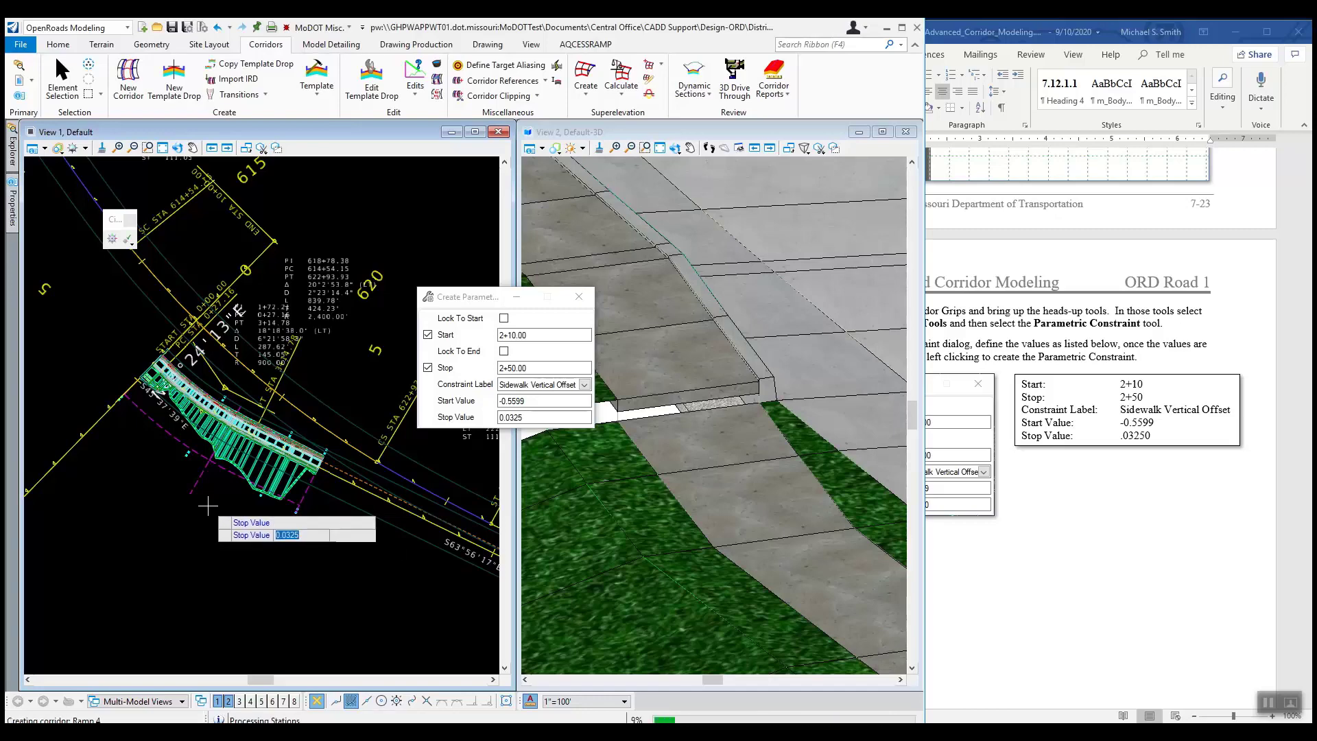
pyautogui.click(208, 506)
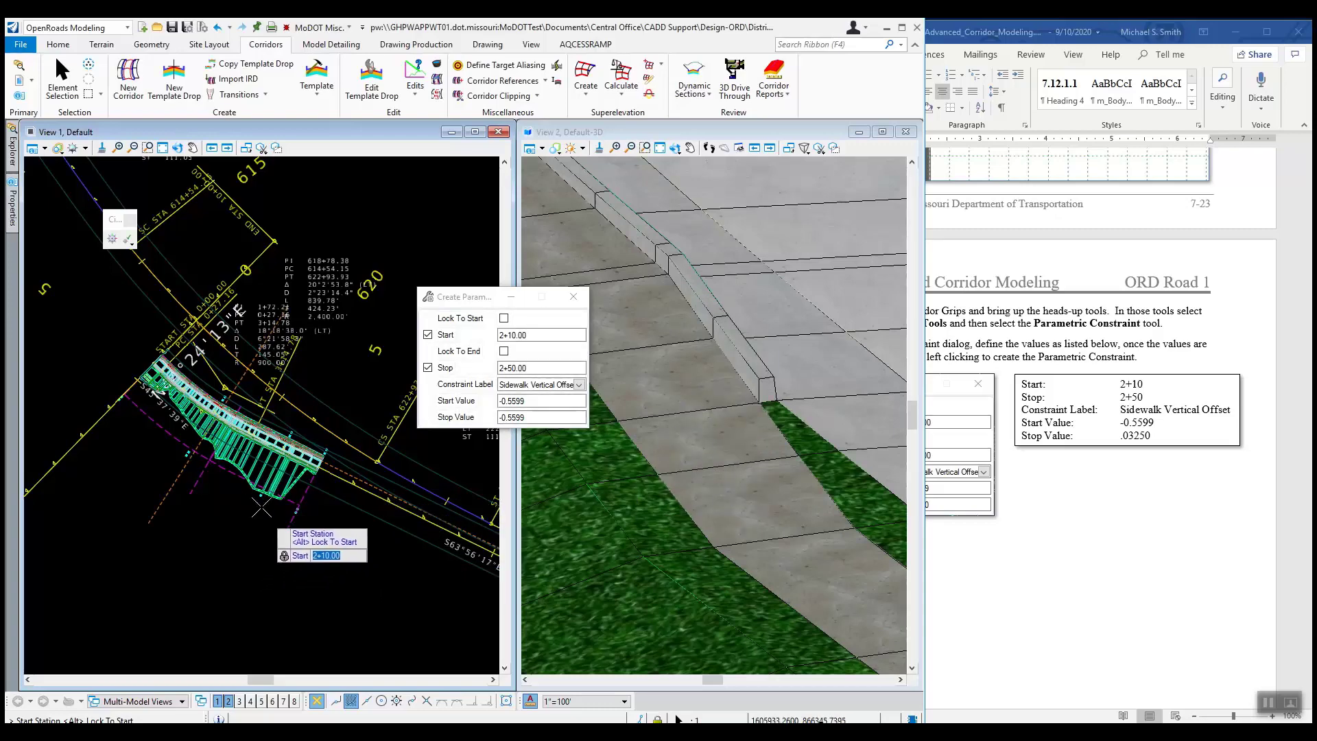
# End the parametric constraint command and clear the Ramp 4 corridor selection
pyautogui.click(62, 81)
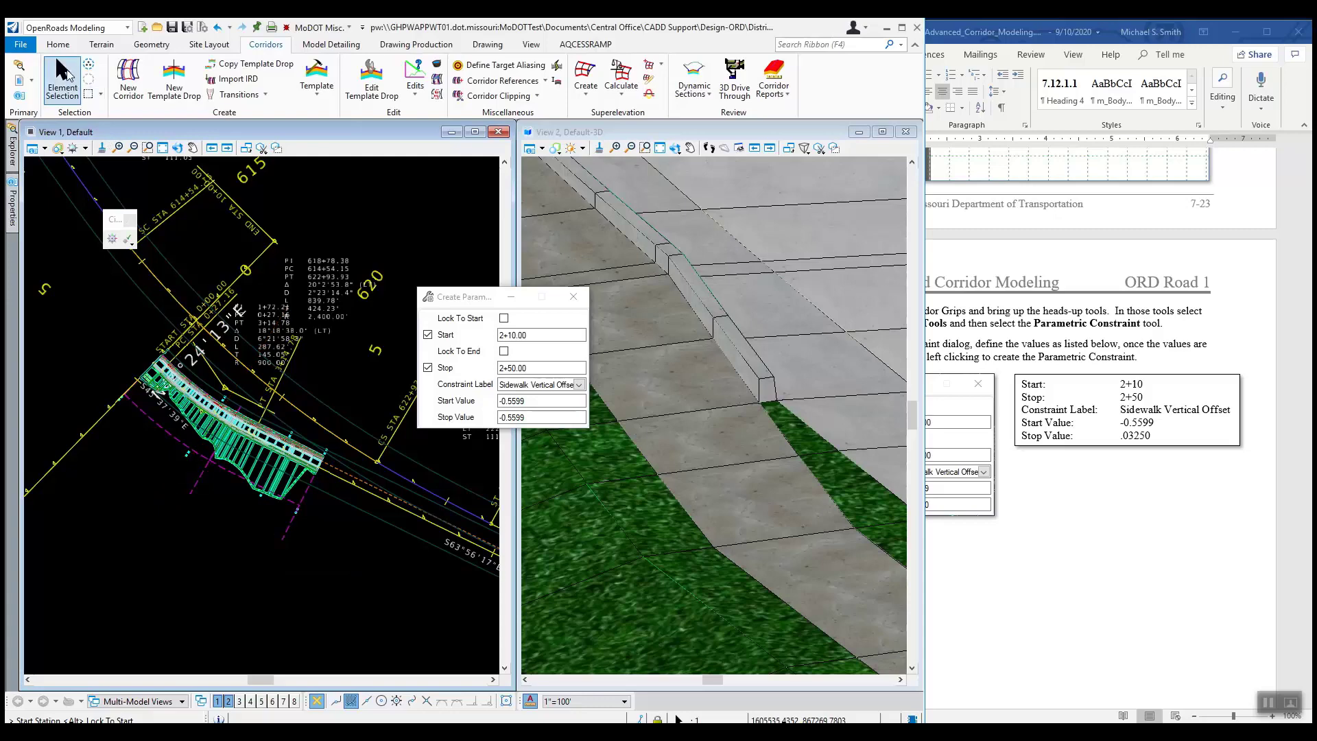
pyautogui.click(345, 573)
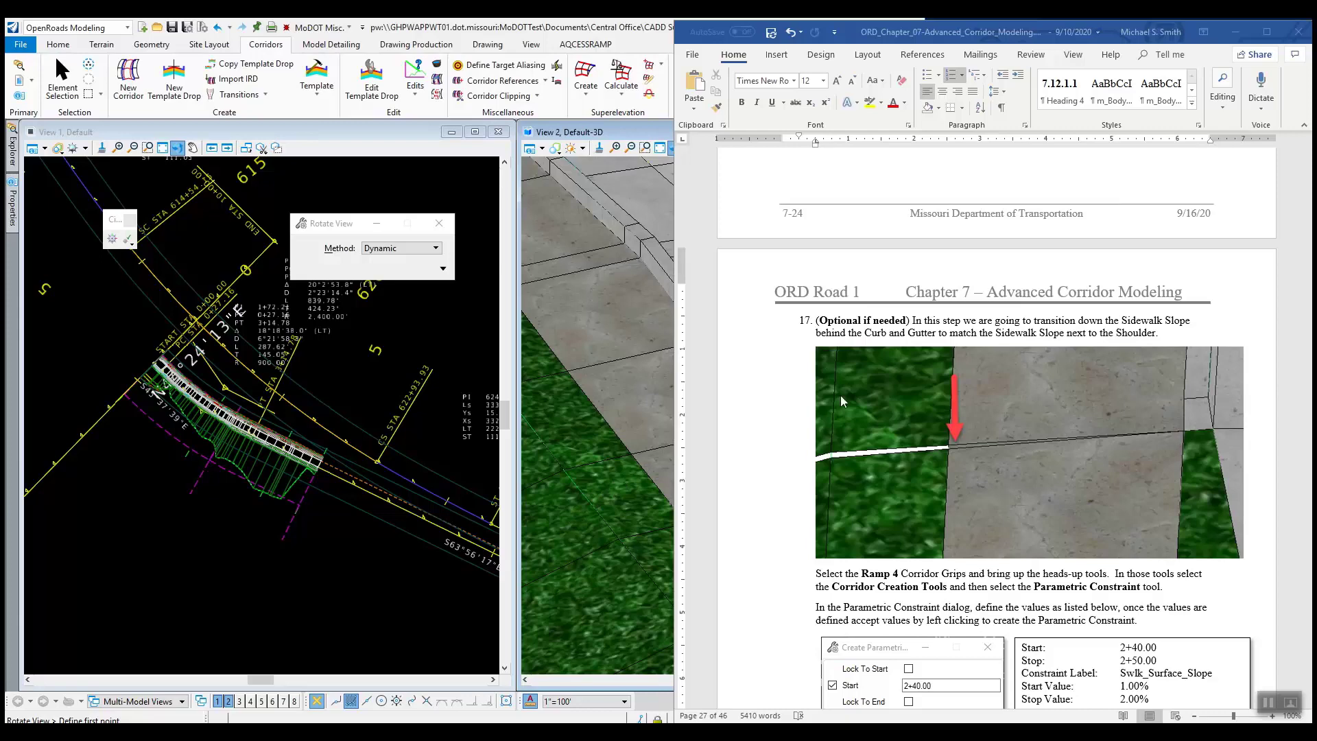
# Skim optional instructions 17 and 18 in the Word document for the sidewalk slope and outer buffer slope adjustments
pyautogui.scroll(-3, 861, 369)
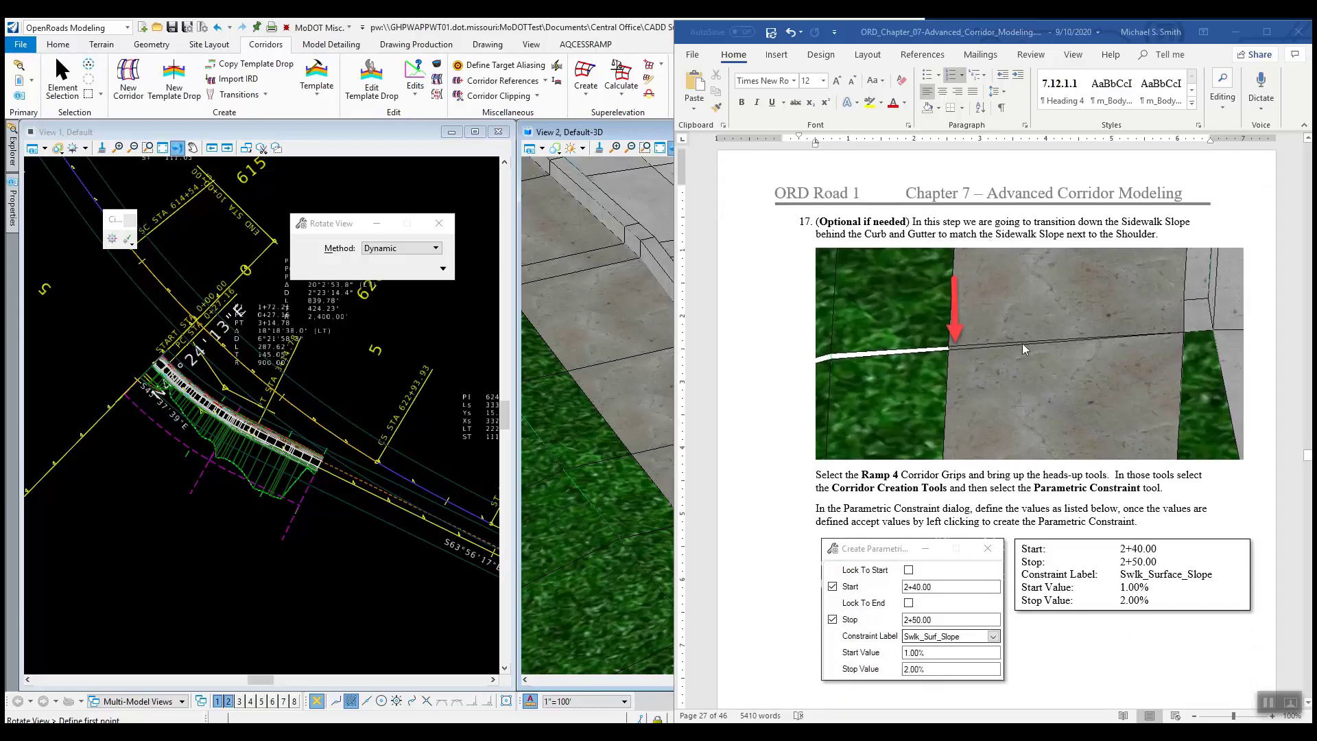
pyautogui.scroll(-13, 994, 369)
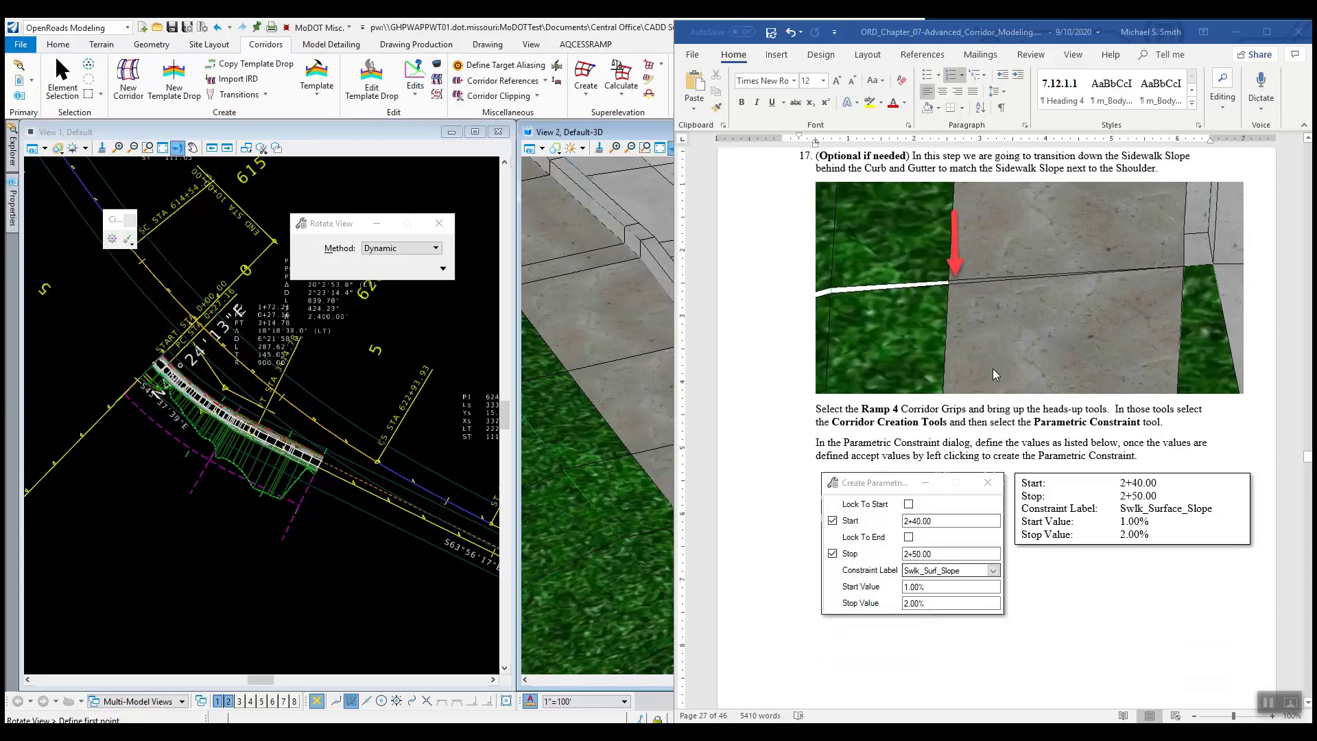
pyautogui.scroll(-5, 995, 372)
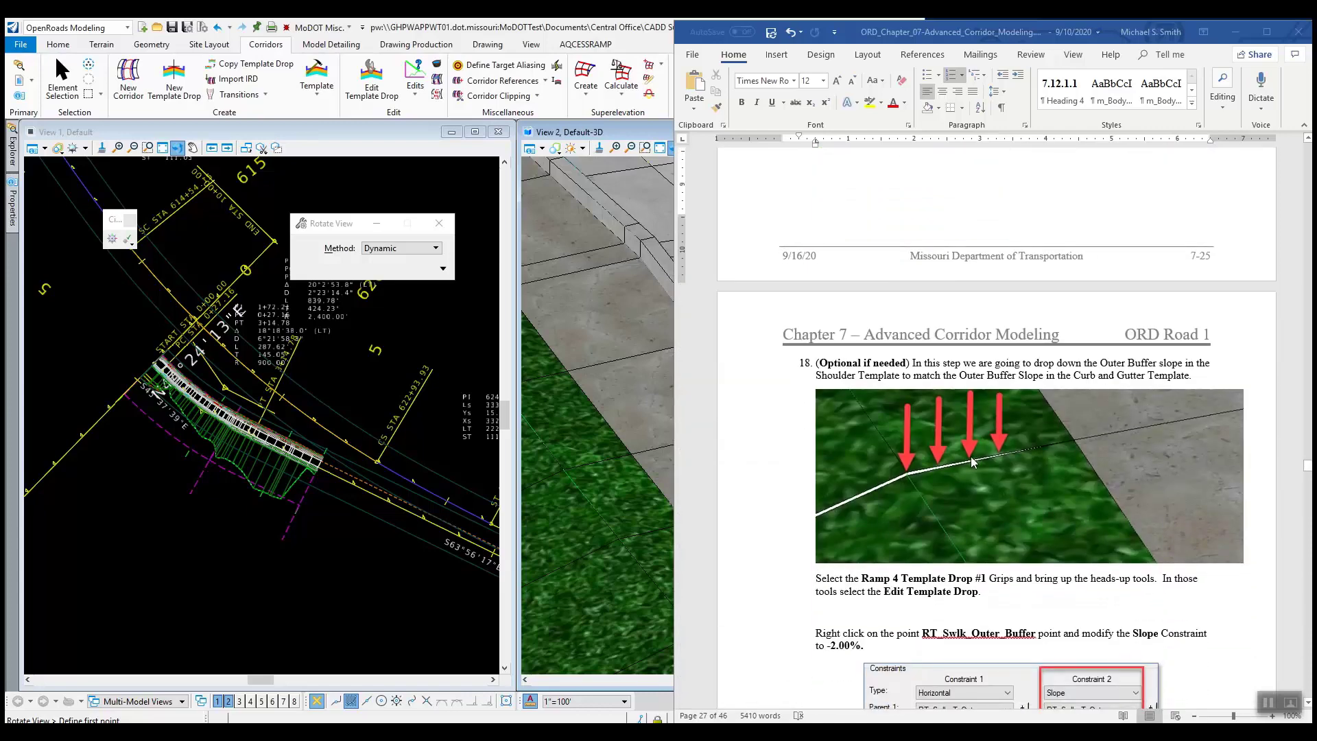
pyautogui.scroll(-13, 983, 461)
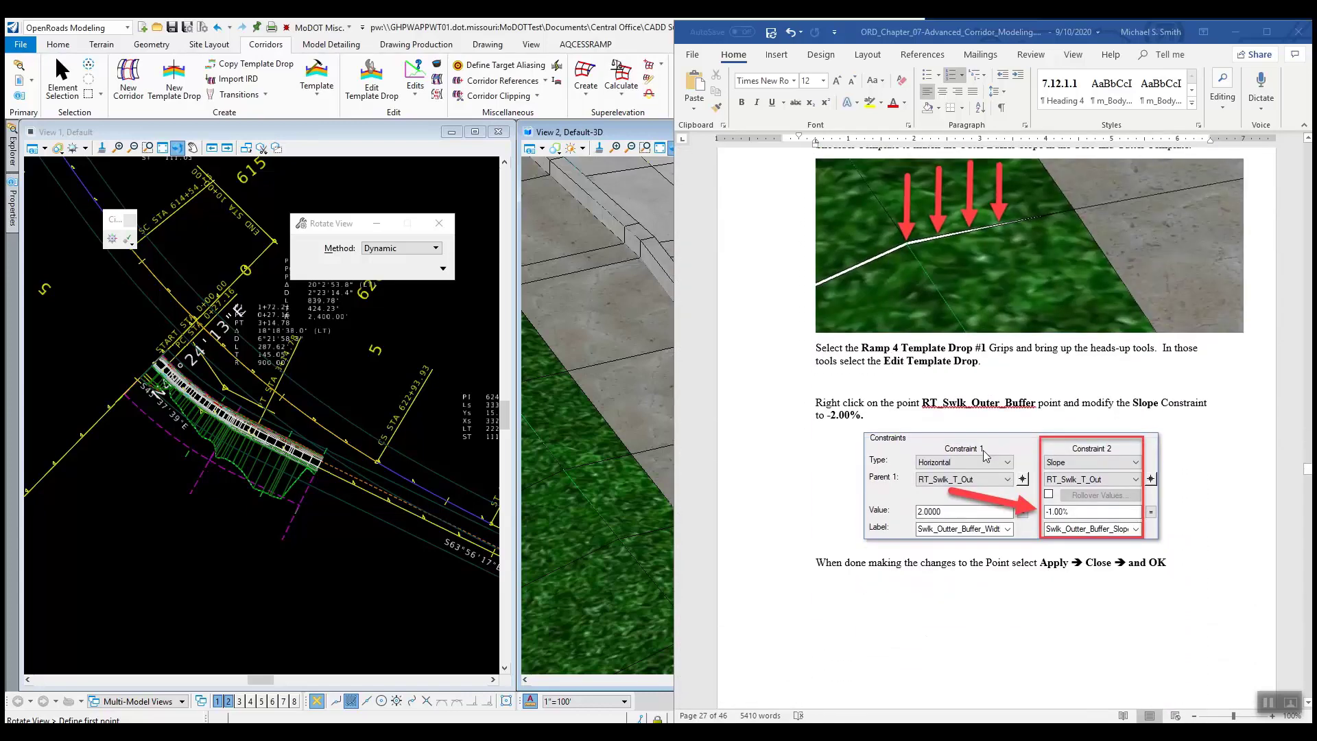
pyautogui.scroll(20, 985, 457)
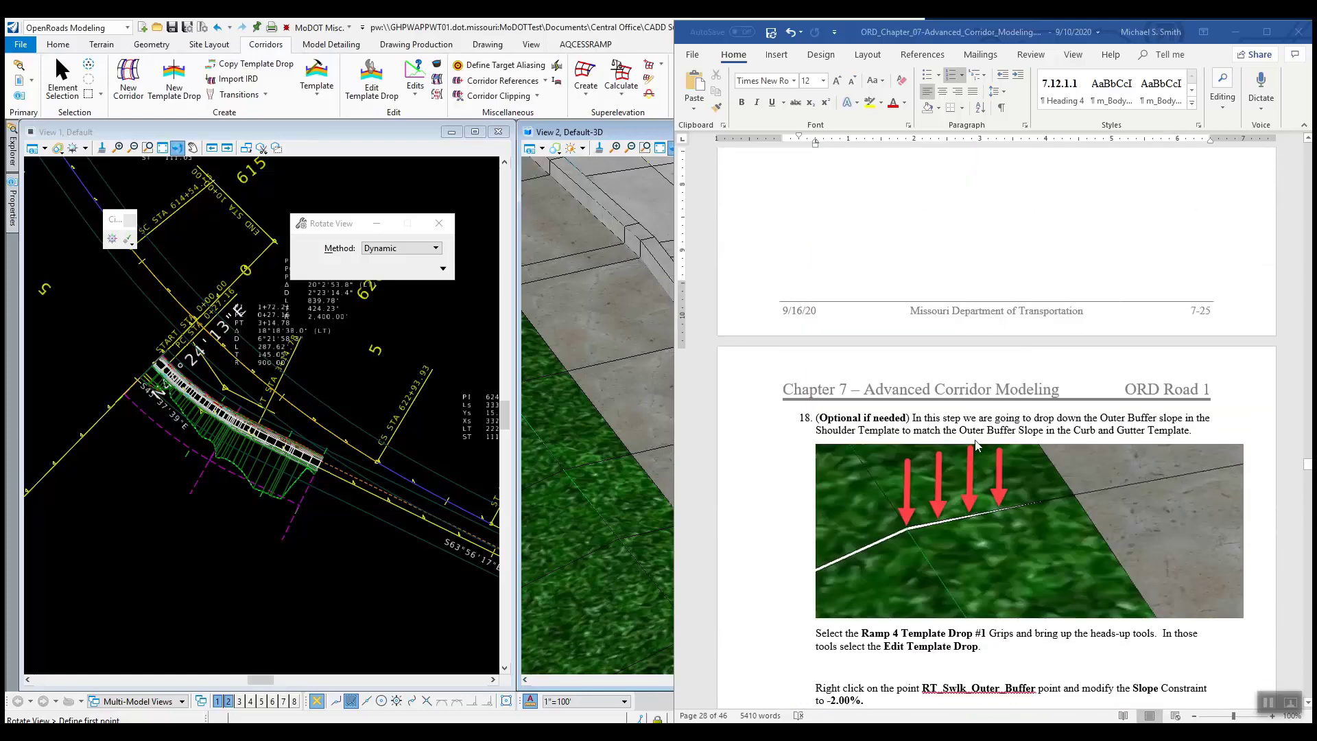
pyautogui.scroll(12, 977, 443)
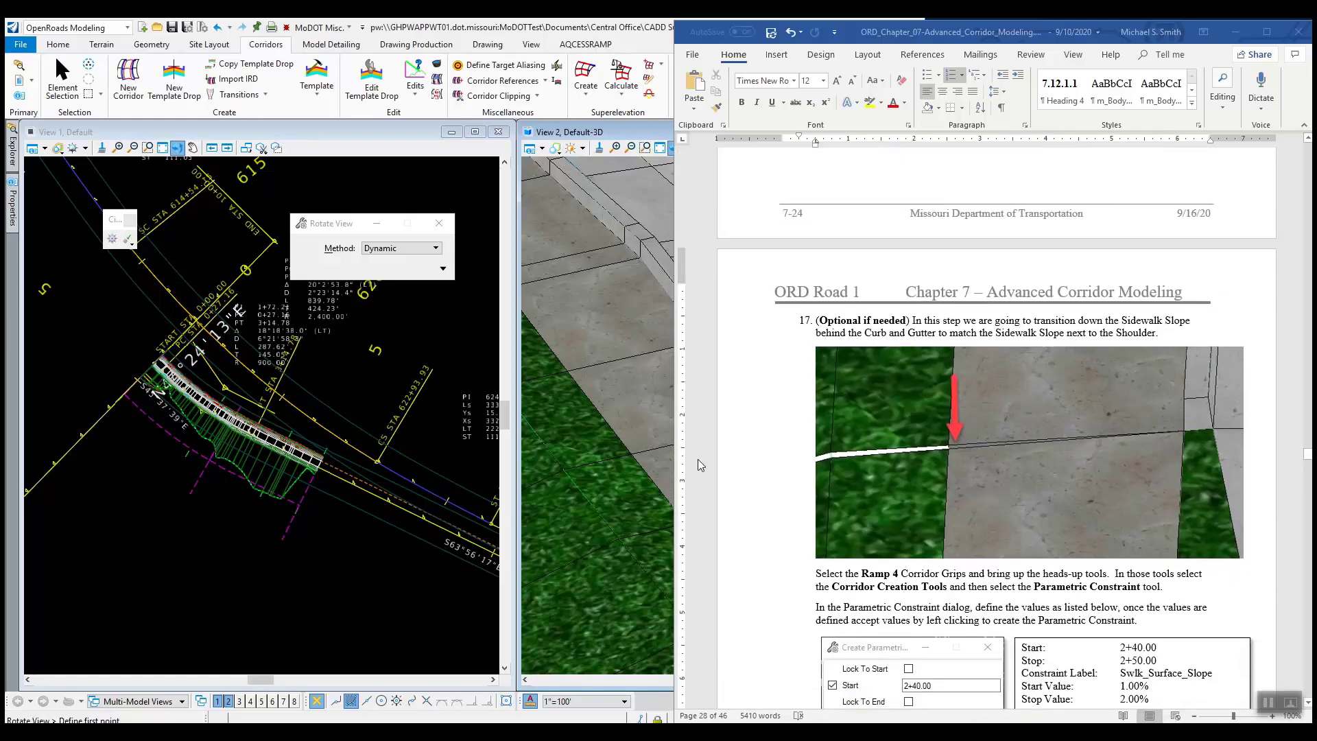
# Rotate the 3D view about the curb's end point to examine how the sidewalk meets the curb, gutter and shoulder
pyautogui.click(595, 434)
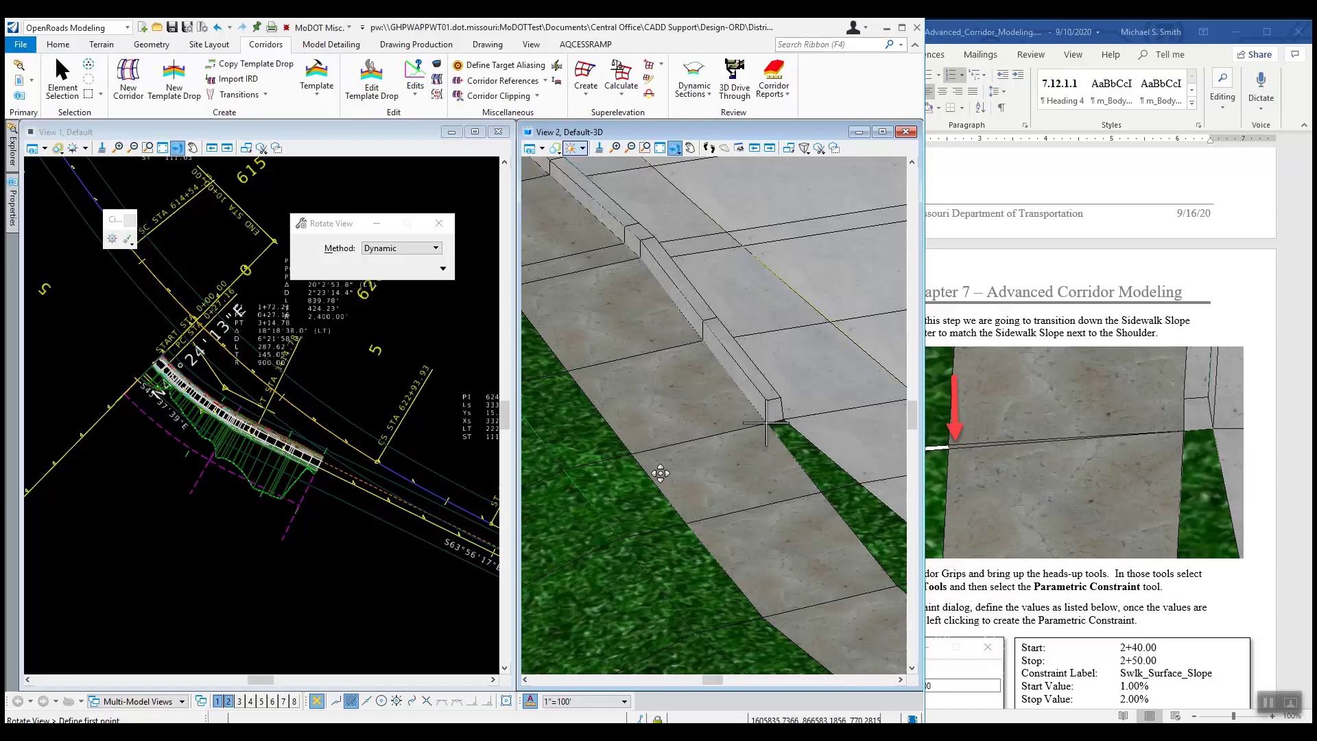
pyautogui.click(712, 492)
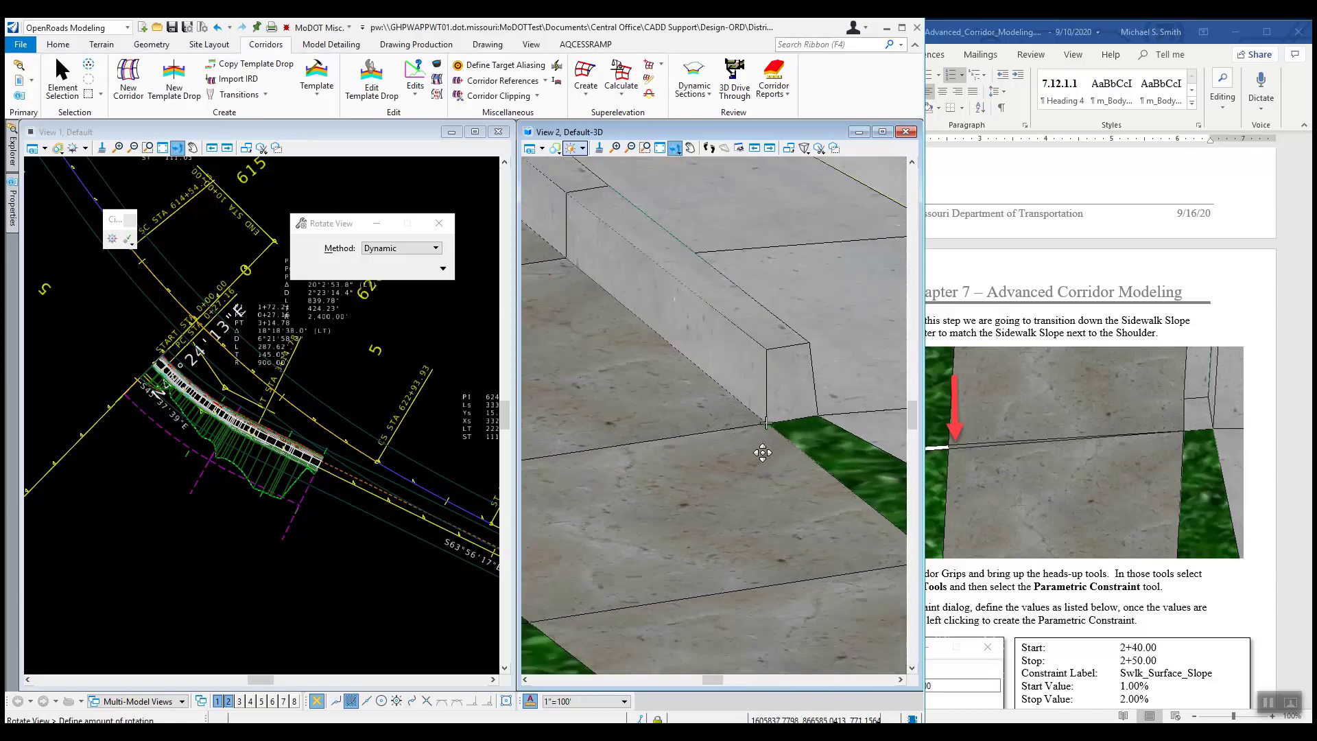
pyautogui.click(647, 480)
pyautogui.click(647, 480)
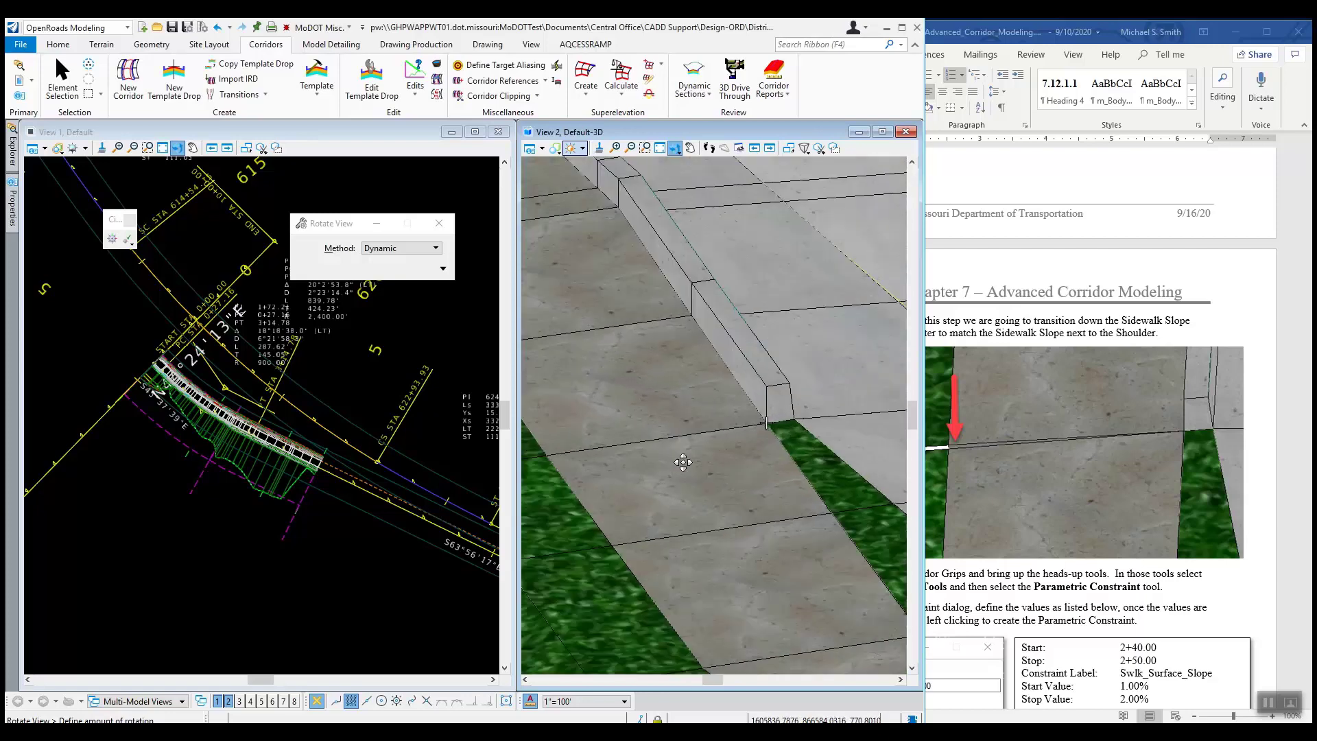
pyautogui.click(683, 468)
pyautogui.rightClick(689, 467)
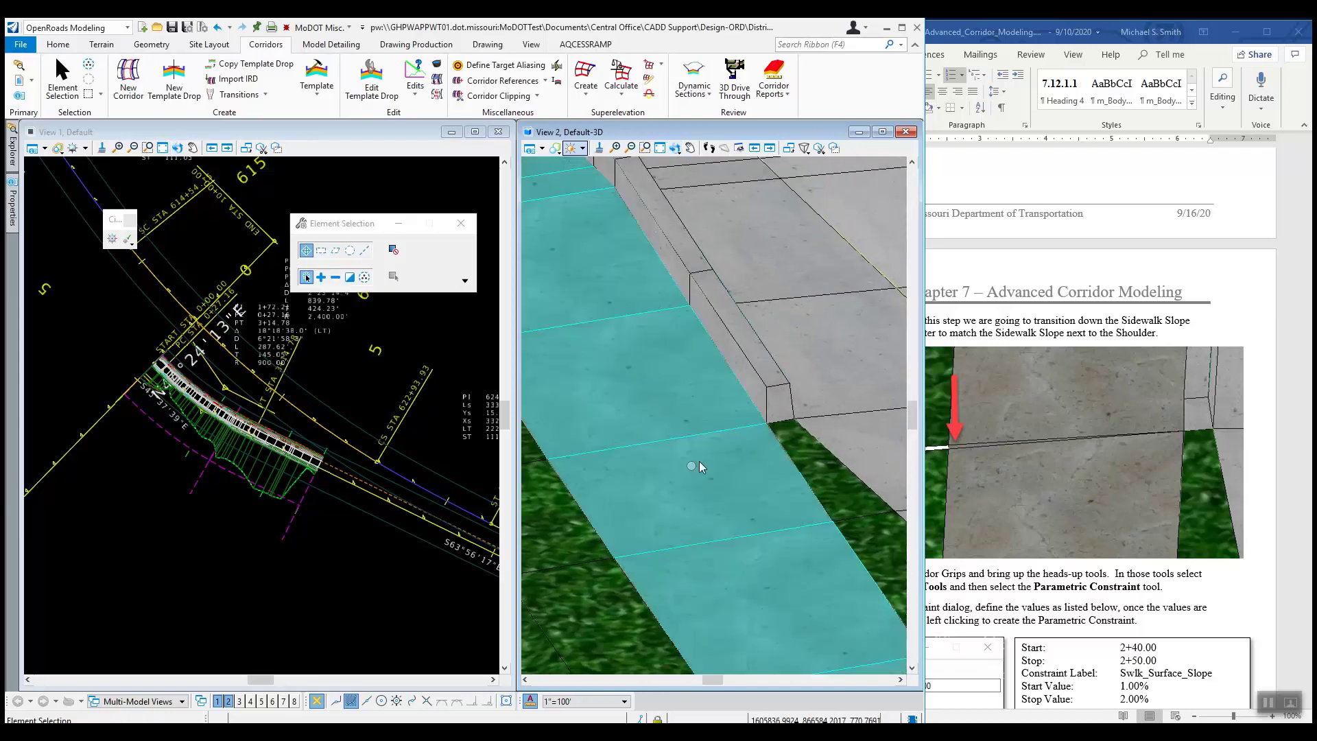
# Compare the sidewalk slope illustration in instruction 17 with the modelled sidewalk around the end of the curb in the 3D view
pyautogui.click(1131, 268)
pyautogui.scroll(-3, 880, 368)
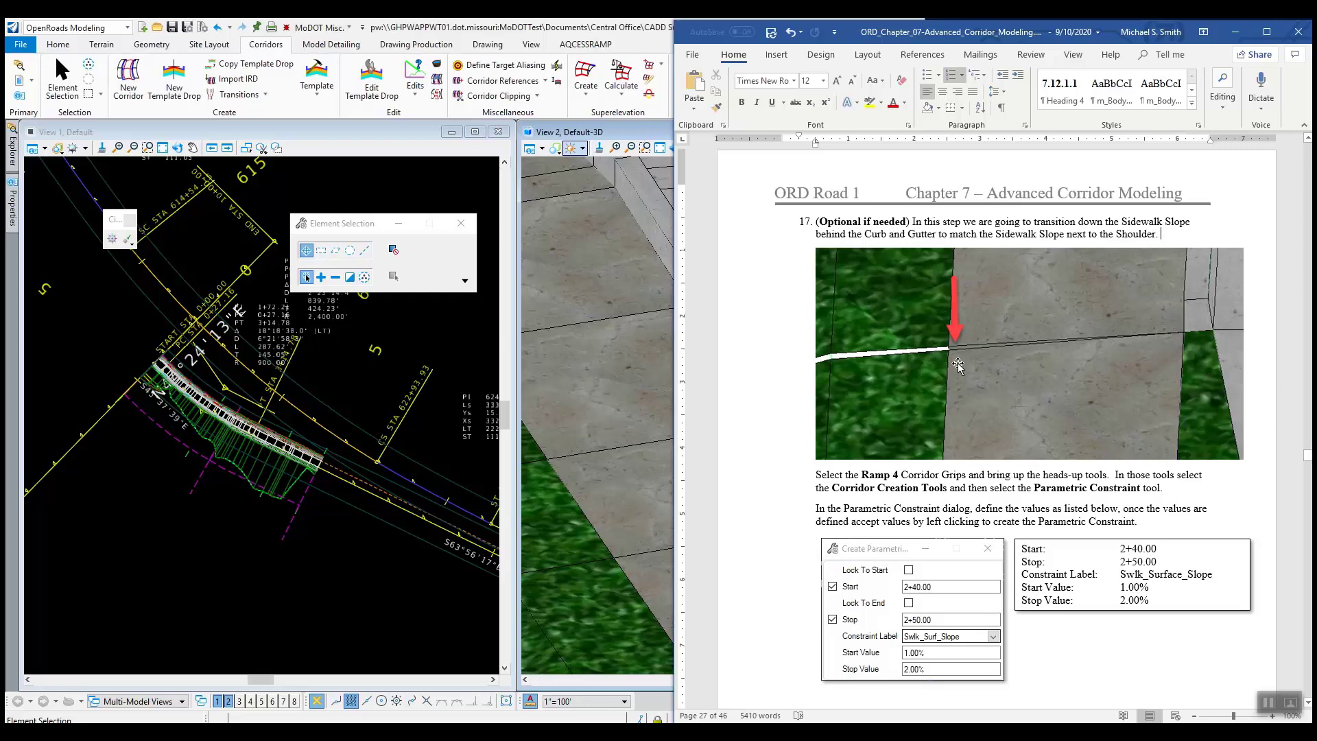
pyautogui.scroll(-2, 1221, 362)
pyautogui.scroll(2, 1147, 364)
pyautogui.scroll(-5, 605, 339)
pyautogui.click(619, 321)
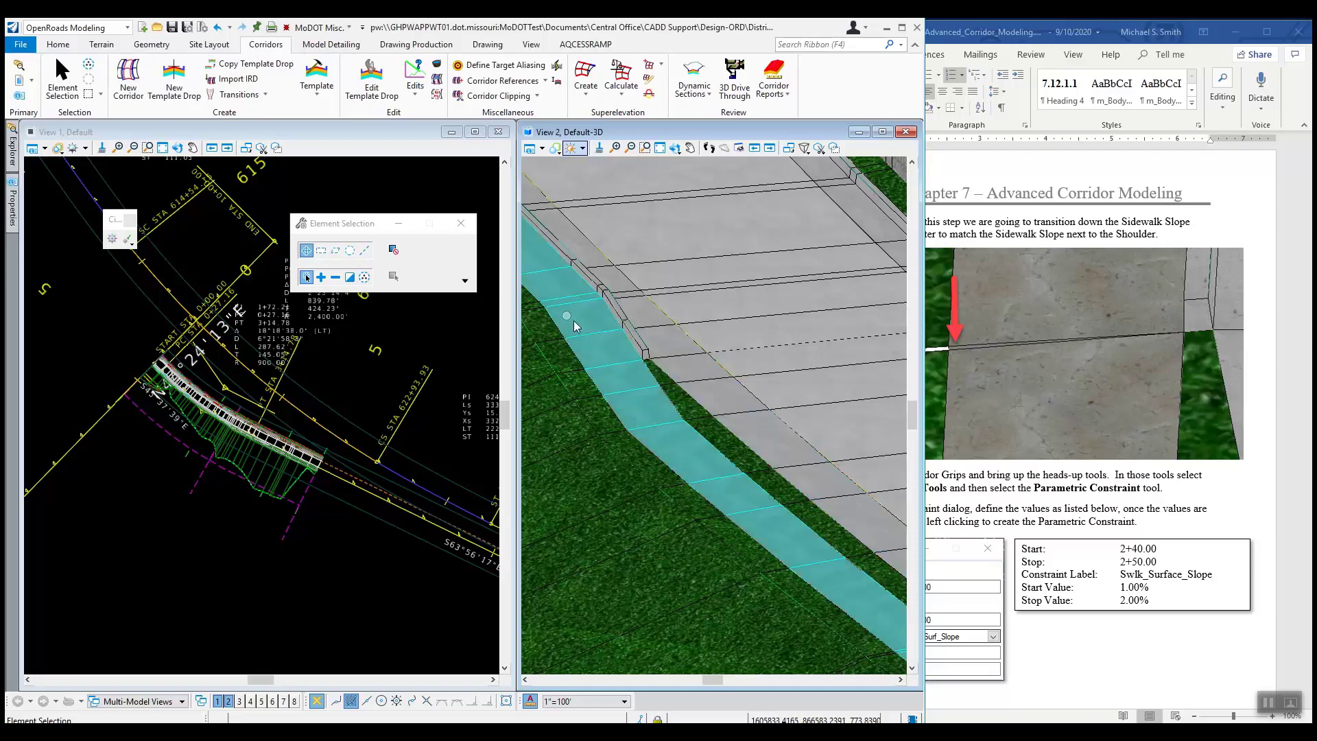
pyautogui.scroll(5, 549, 302)
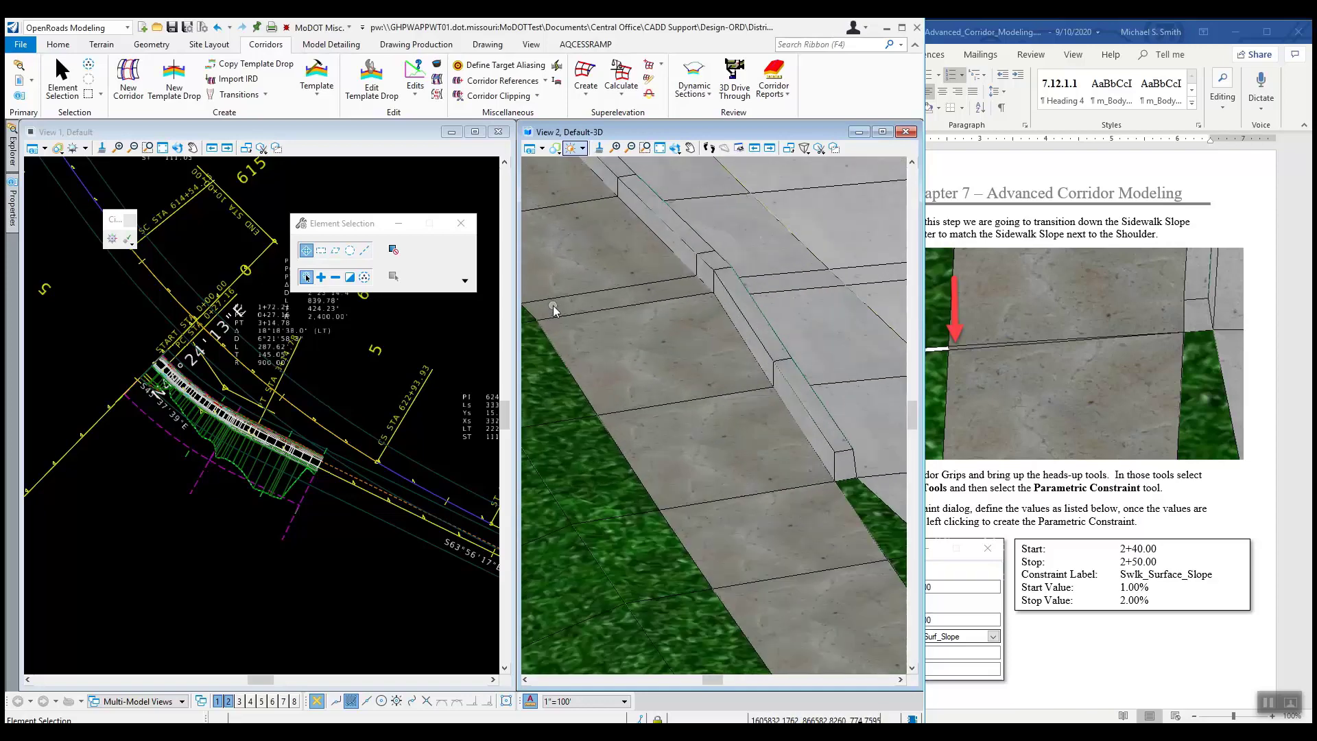
pyautogui.scroll(-3, 554, 308)
pyautogui.scroll(3, 628, 403)
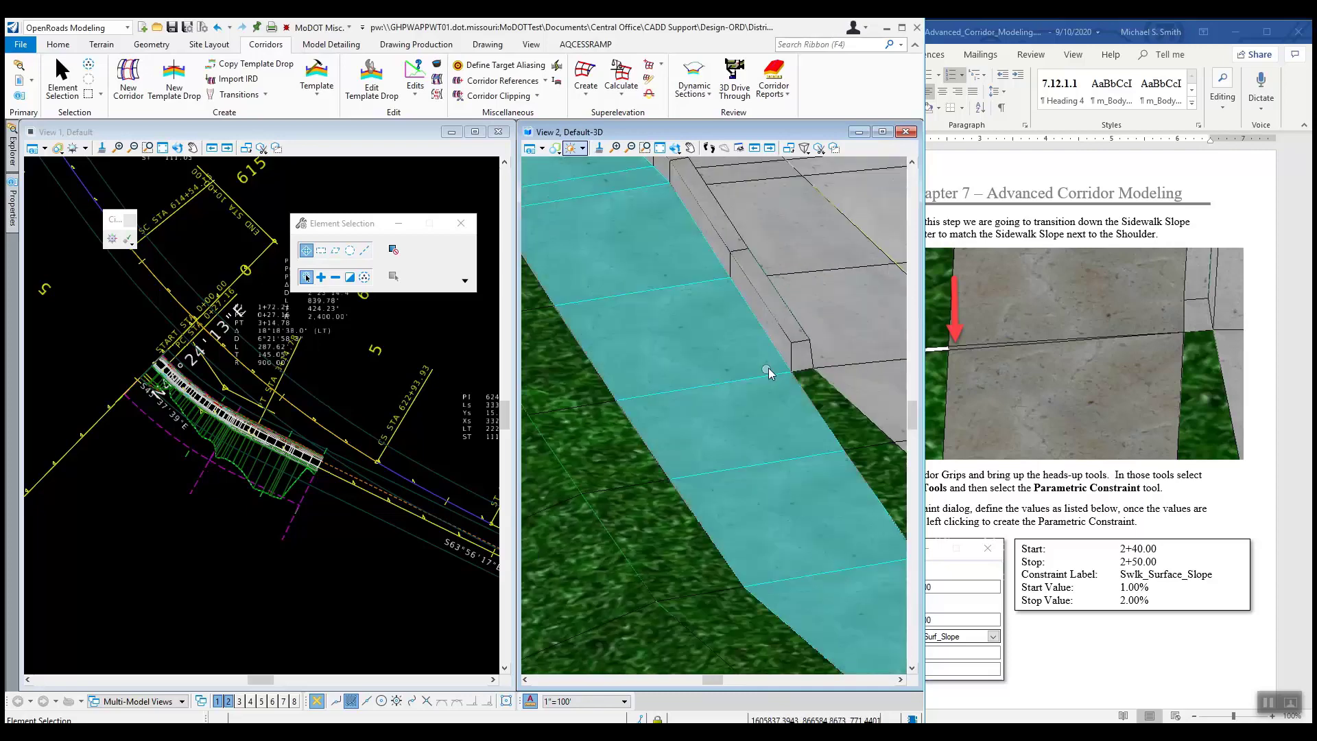
# Review the Swlk_Surface_Slope parametric constraint stations and values listed in instruction 17 of the Word document
pyautogui.click(1246, 483)
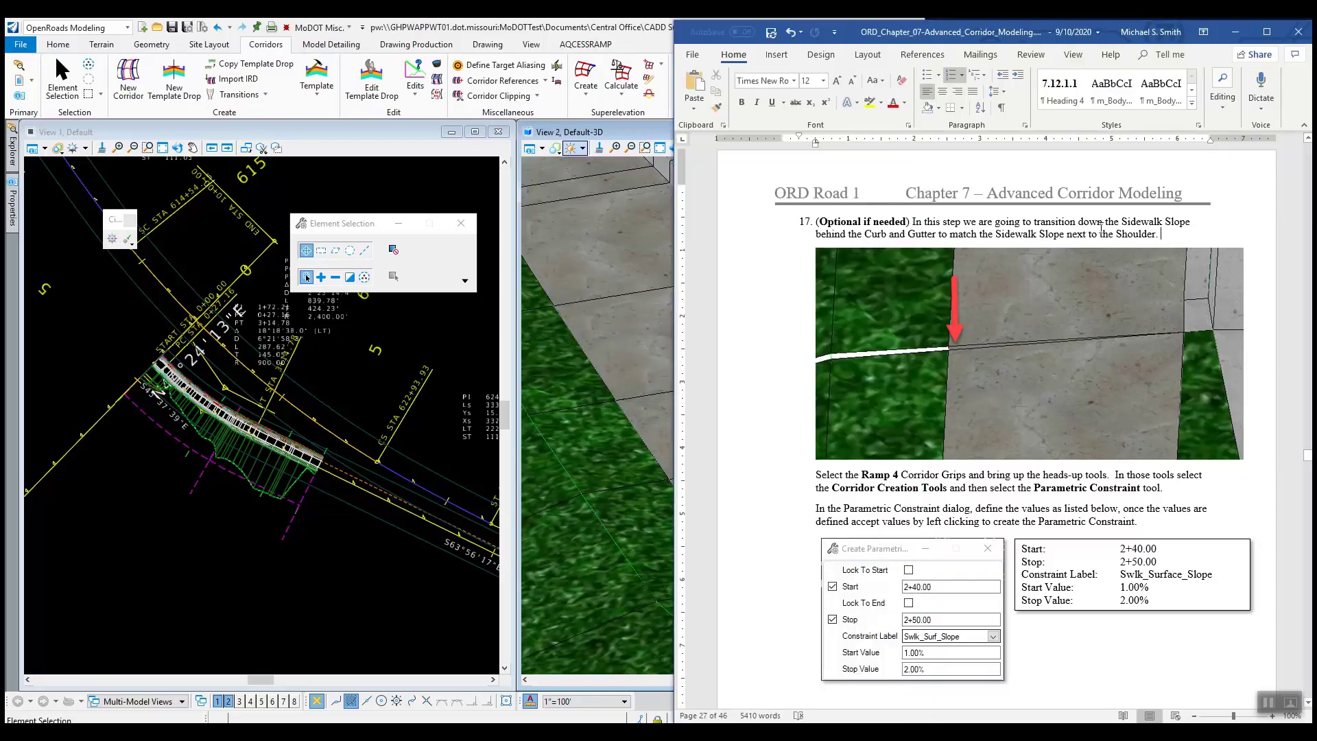
pyautogui.scroll(-1, 920, 480)
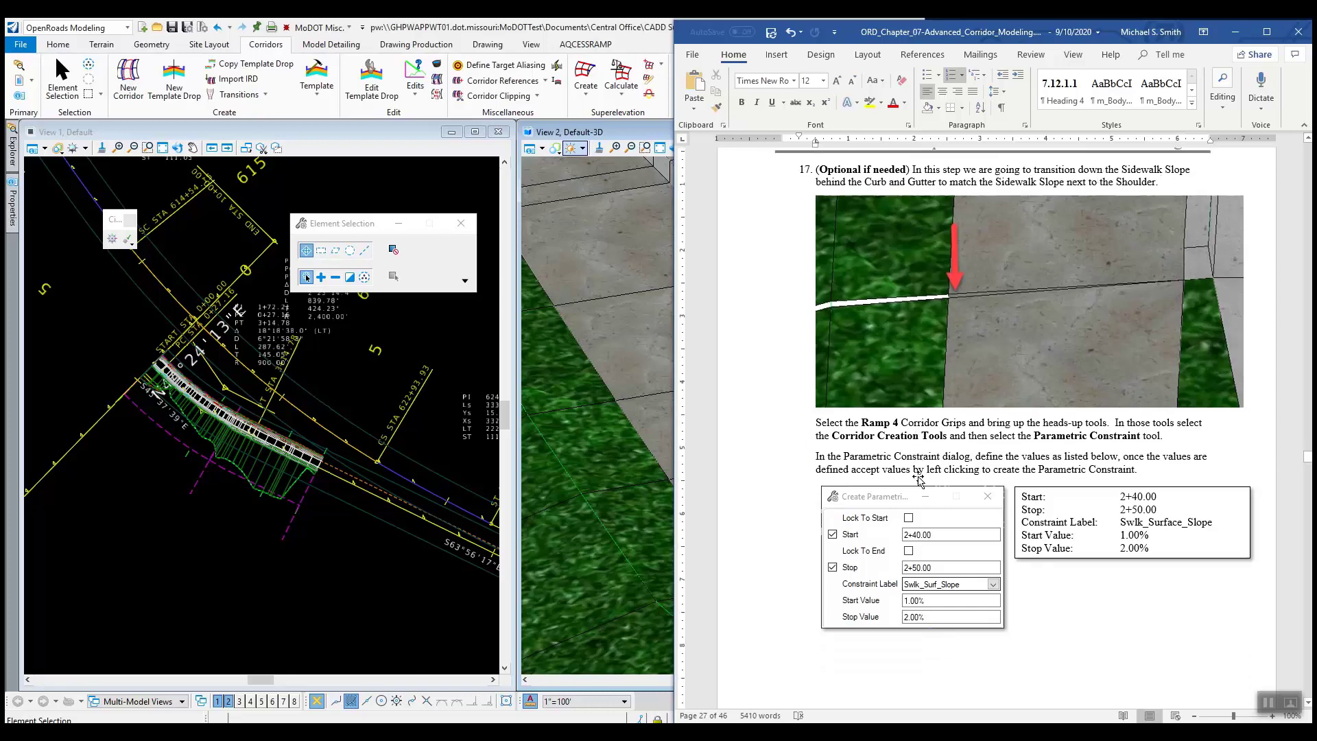
pyautogui.scroll(-1, 920, 472)
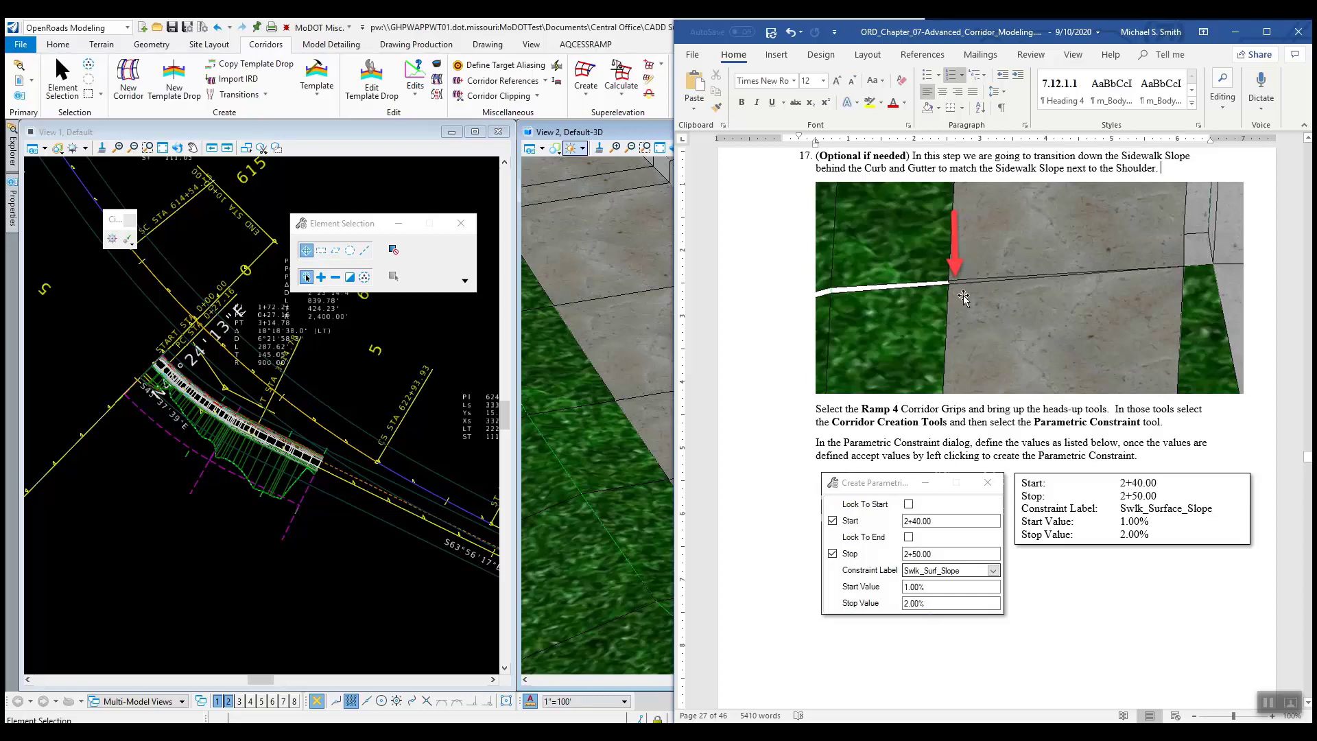
pyautogui.scroll(1, 979, 547)
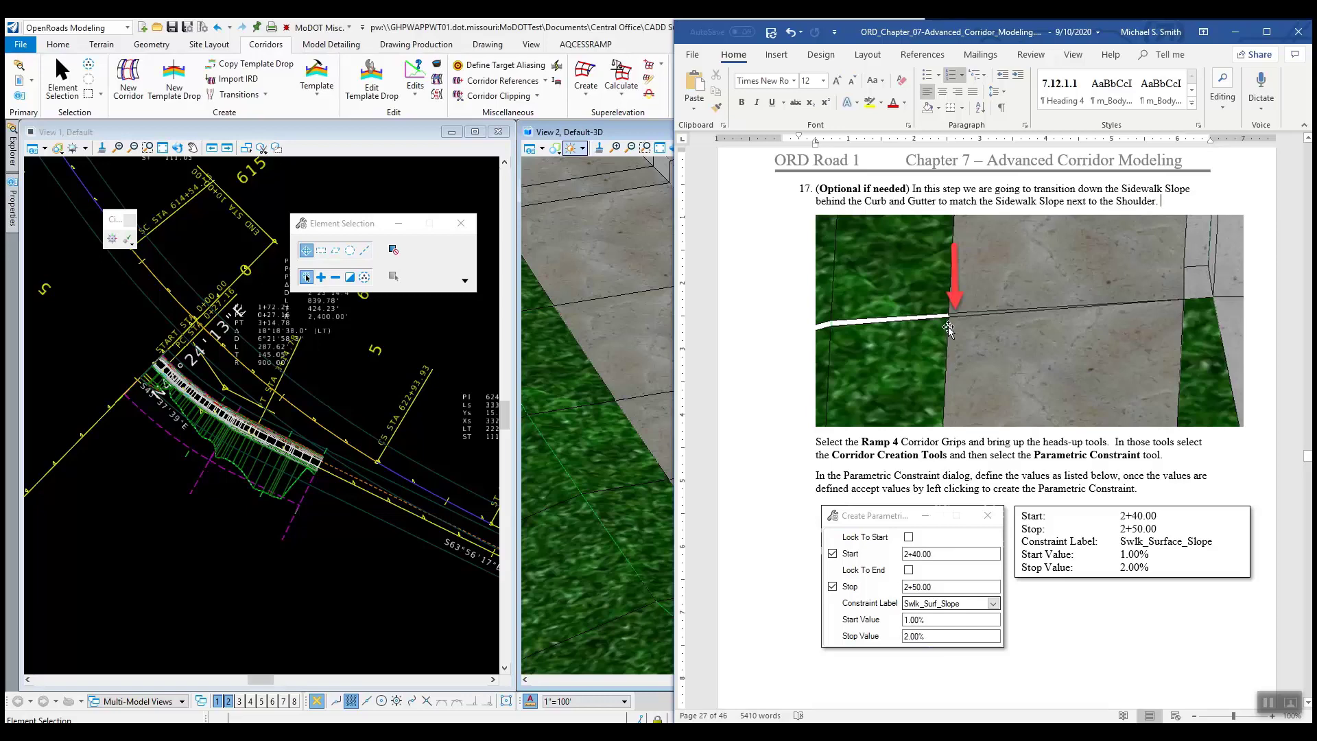
# Read instruction 18 on changing the slope constraint of point RT_Swlk_Outer_Buffer in Ramp 4 Template Drop #1, and return to instruction 17
pyautogui.scroll(-8, 962, 365)
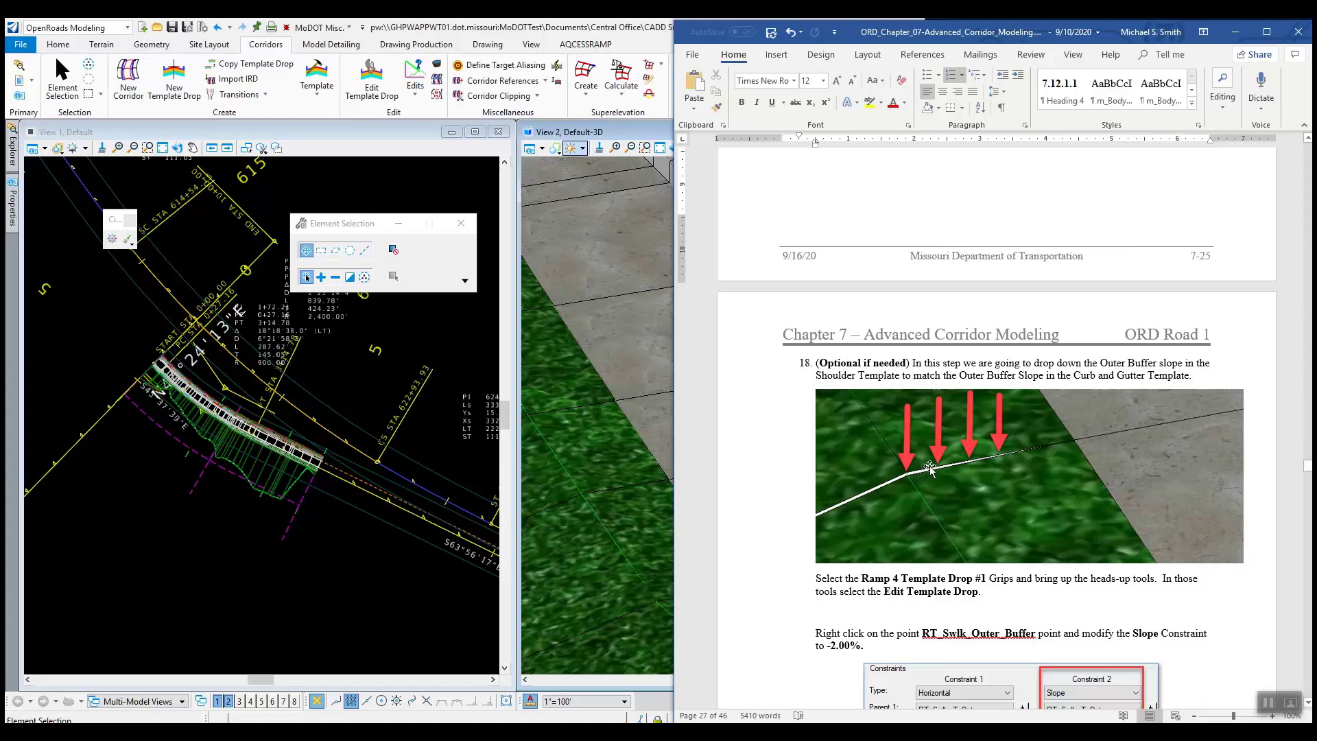
pyautogui.scroll(-1, 930, 469)
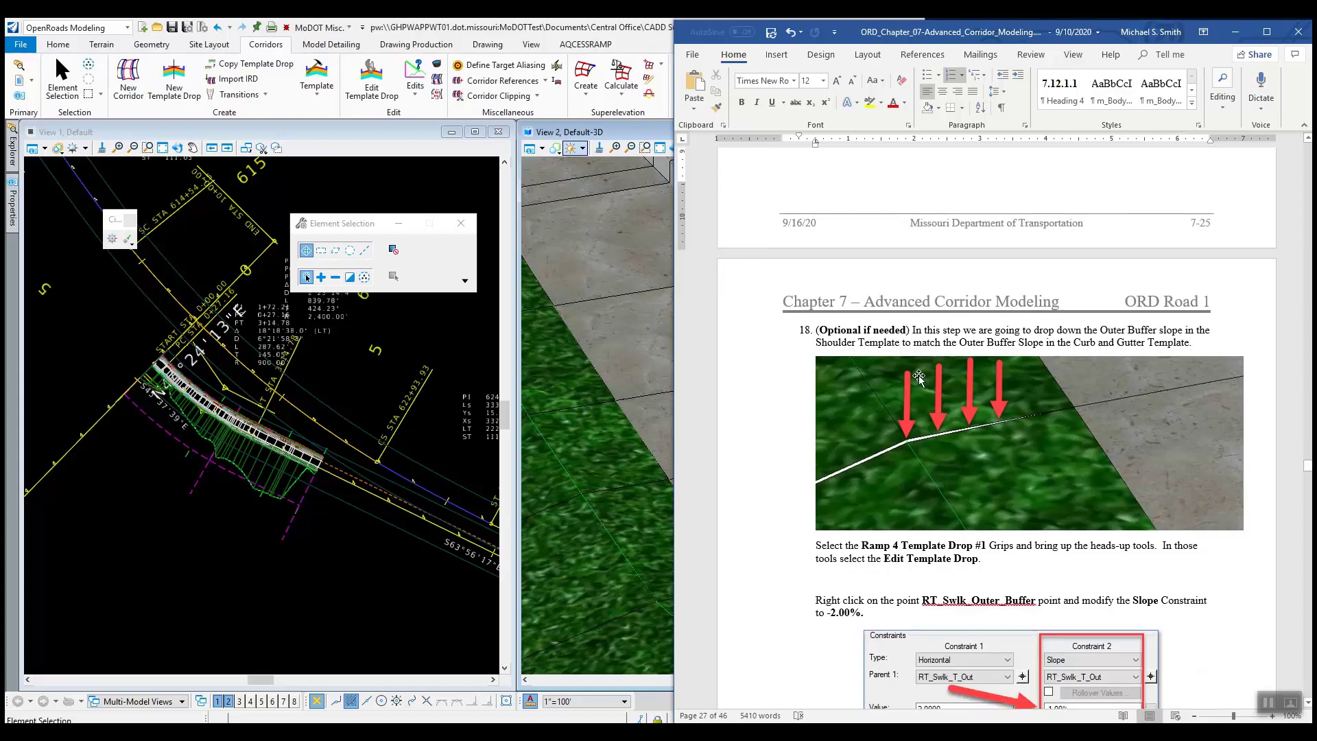
pyautogui.scroll(-2, 1034, 466)
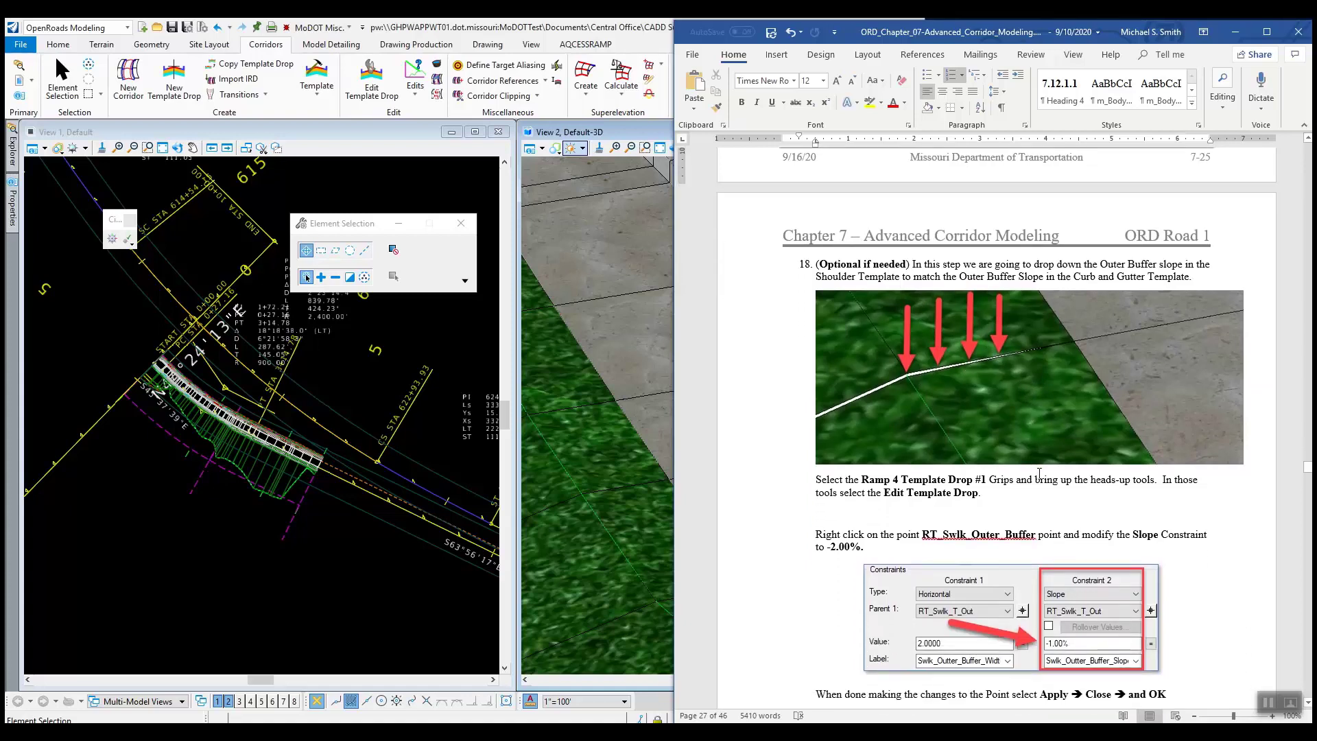
pyautogui.scroll(-1, 1044, 478)
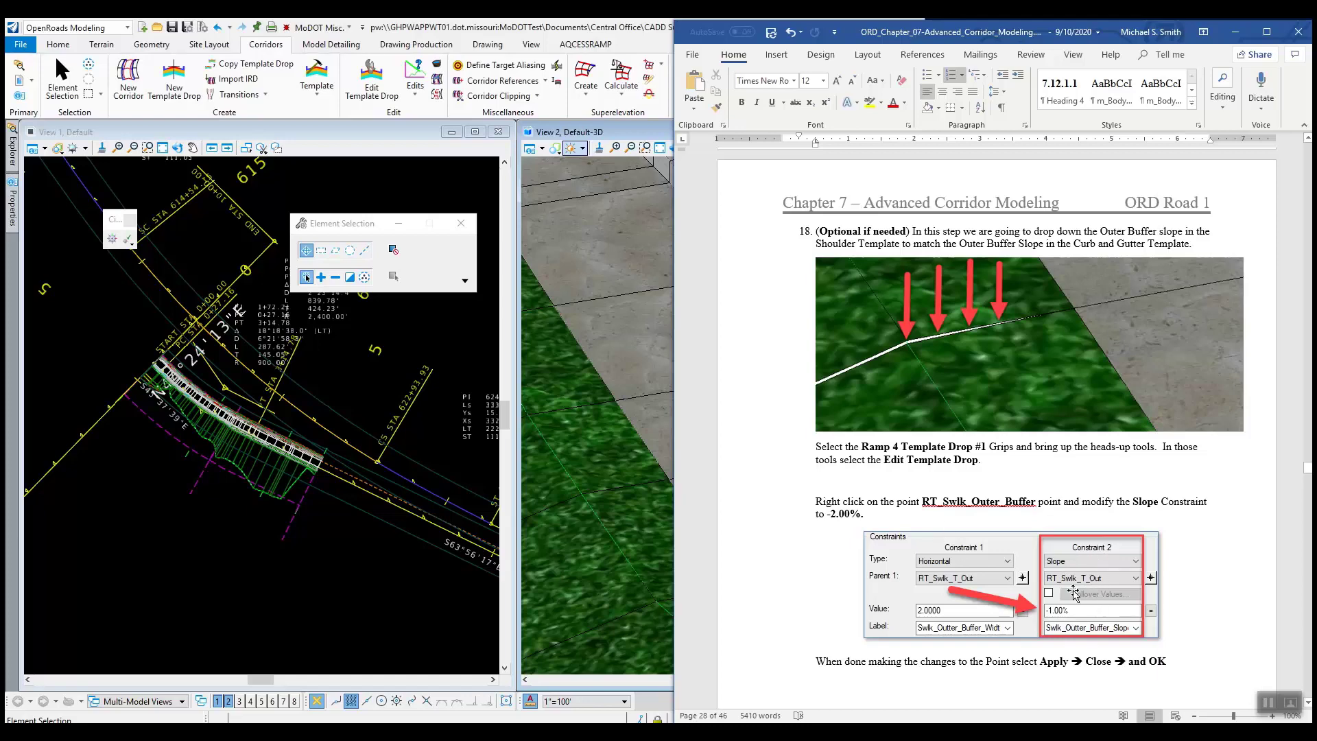
pyautogui.scroll(-2, 980, 362)
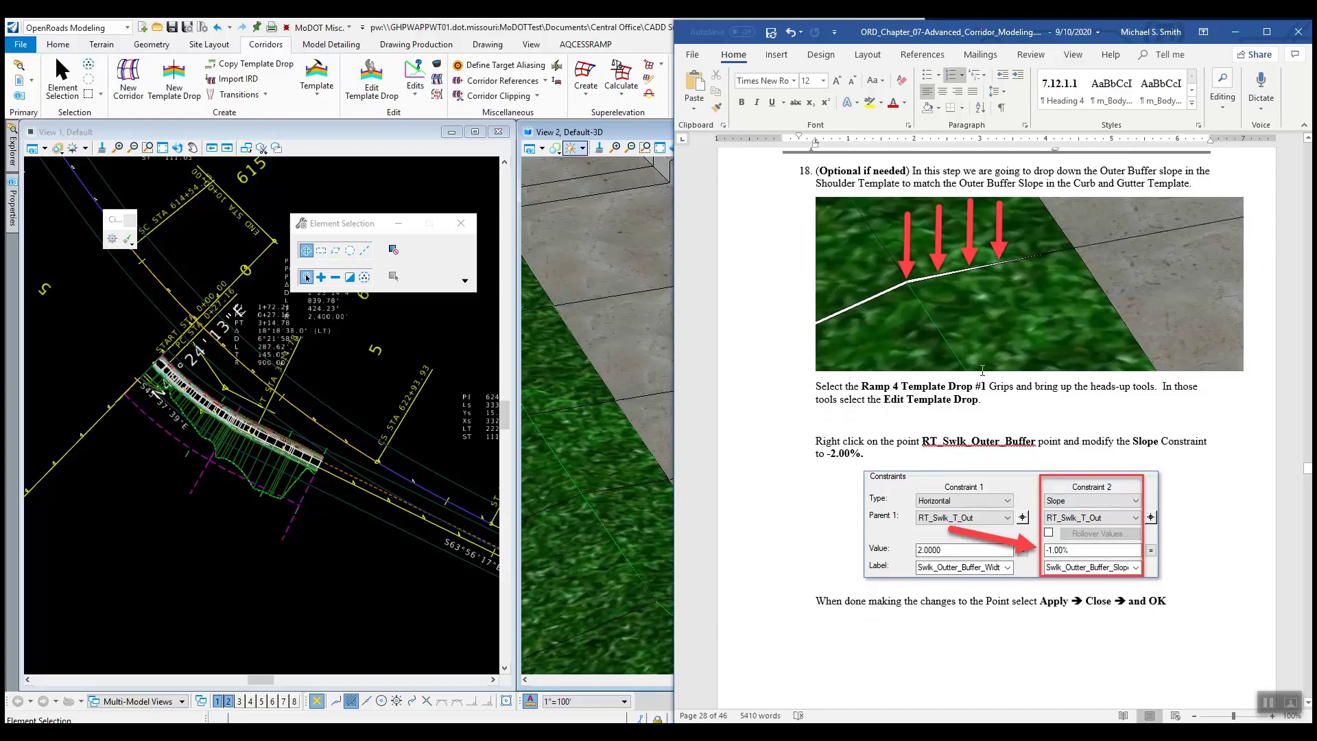
pyautogui.scroll(-2, 1029, 411)
pyautogui.scroll(6, 1045, 434)
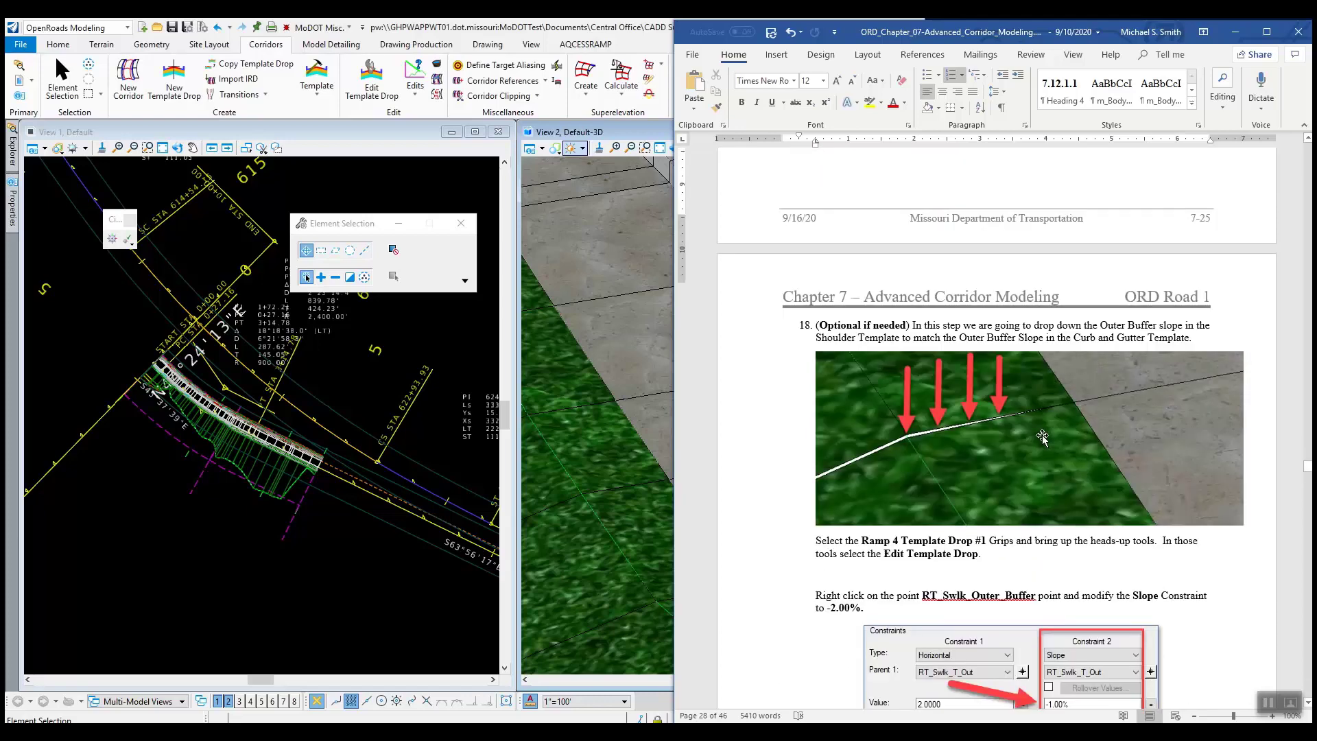
pyautogui.scroll(18, 1032, 468)
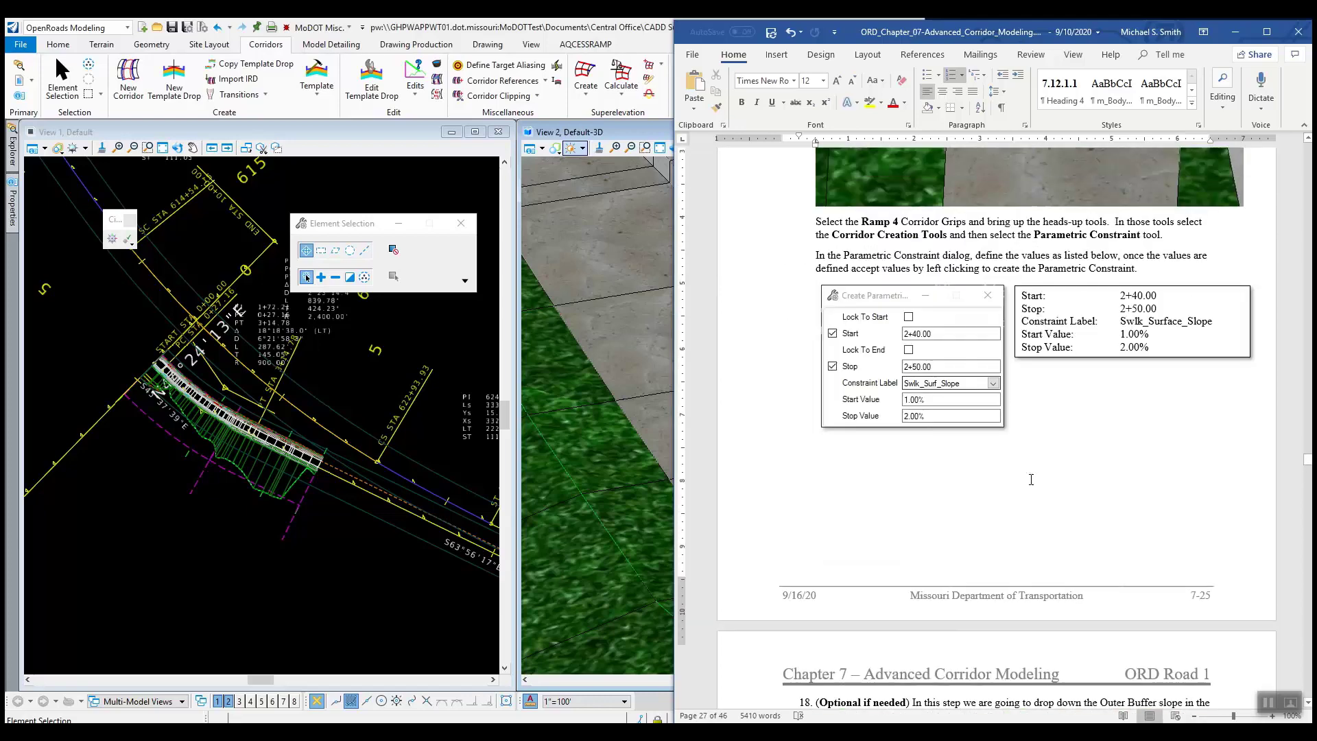
pyautogui.scroll(1, 1030, 476)
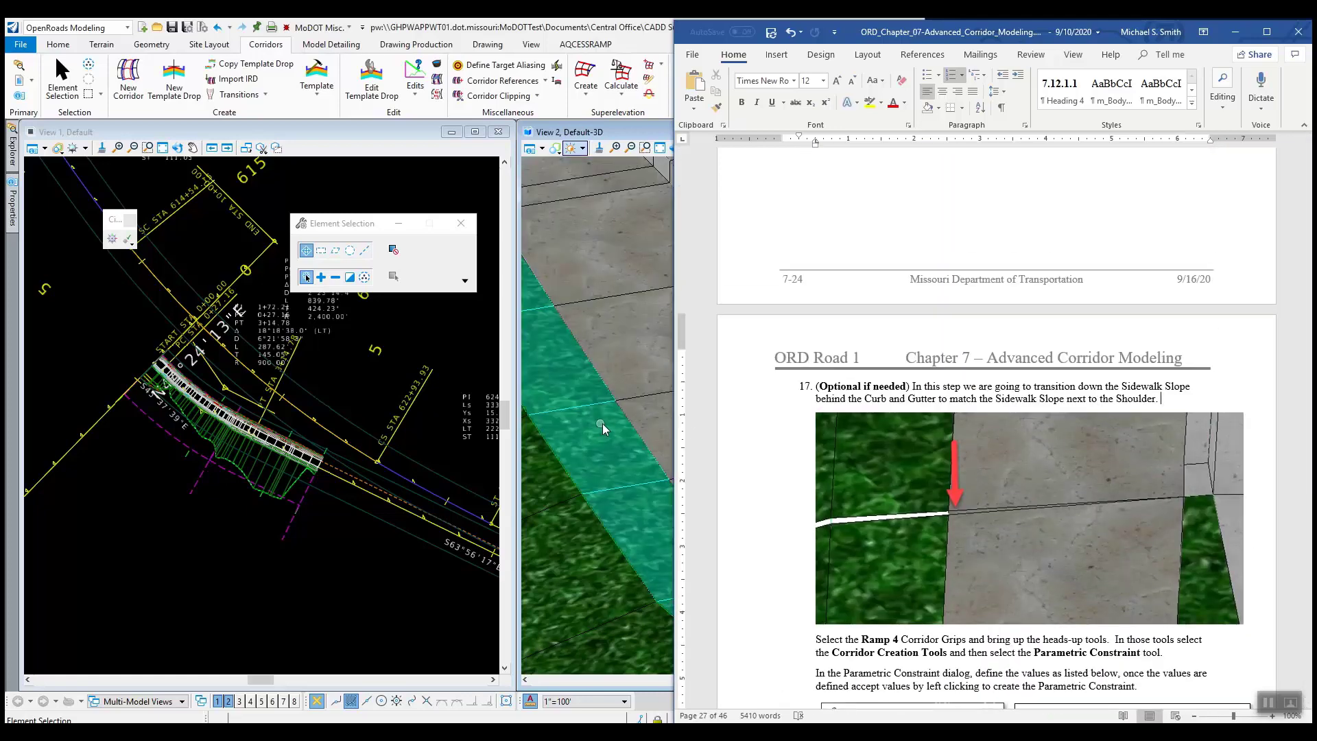
# Inspect the finished curb, sidewalk and shoulder transition along the Ramp 4 corridor in the 3D view
pyautogui.click(373, 388)
pyautogui.scroll(-3, 765, 450)
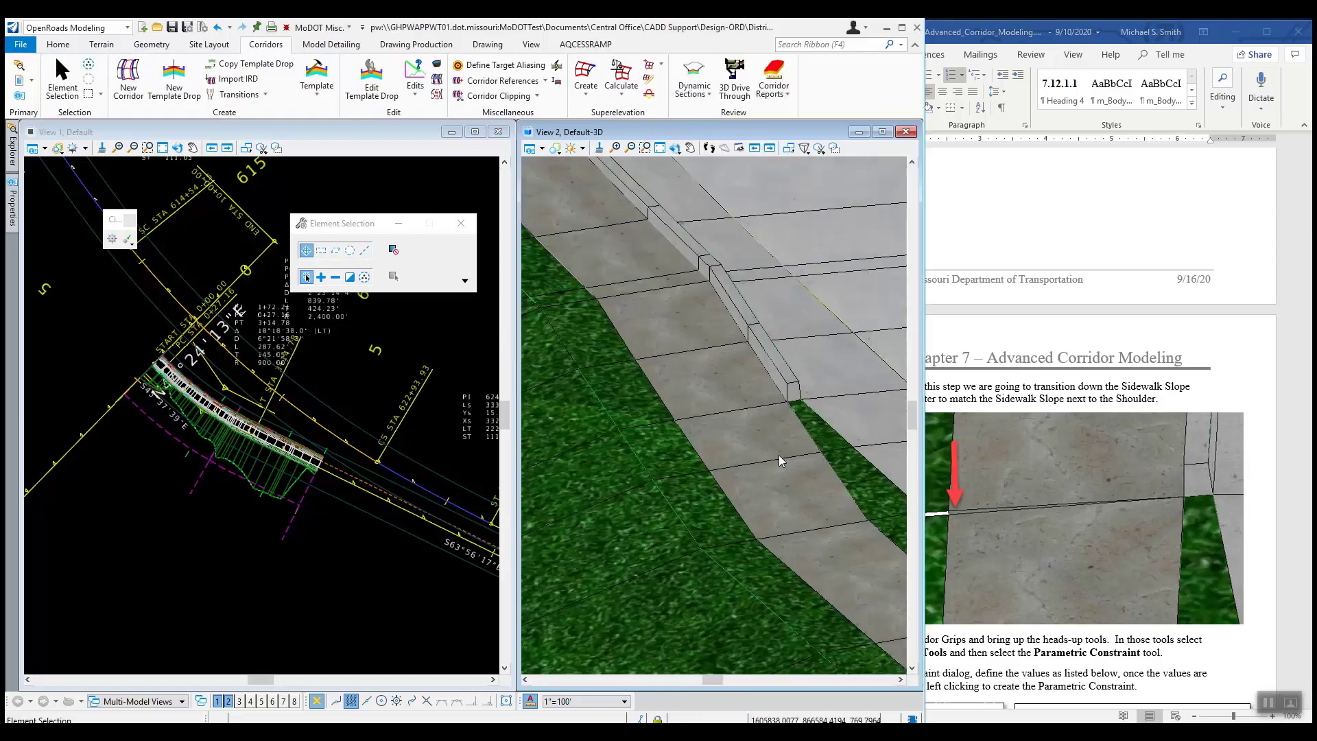
pyautogui.moveTo(801, 459); pyautogui.dragTo(820, 554, button='middle')
pyautogui.scroll(3, 676, 488)
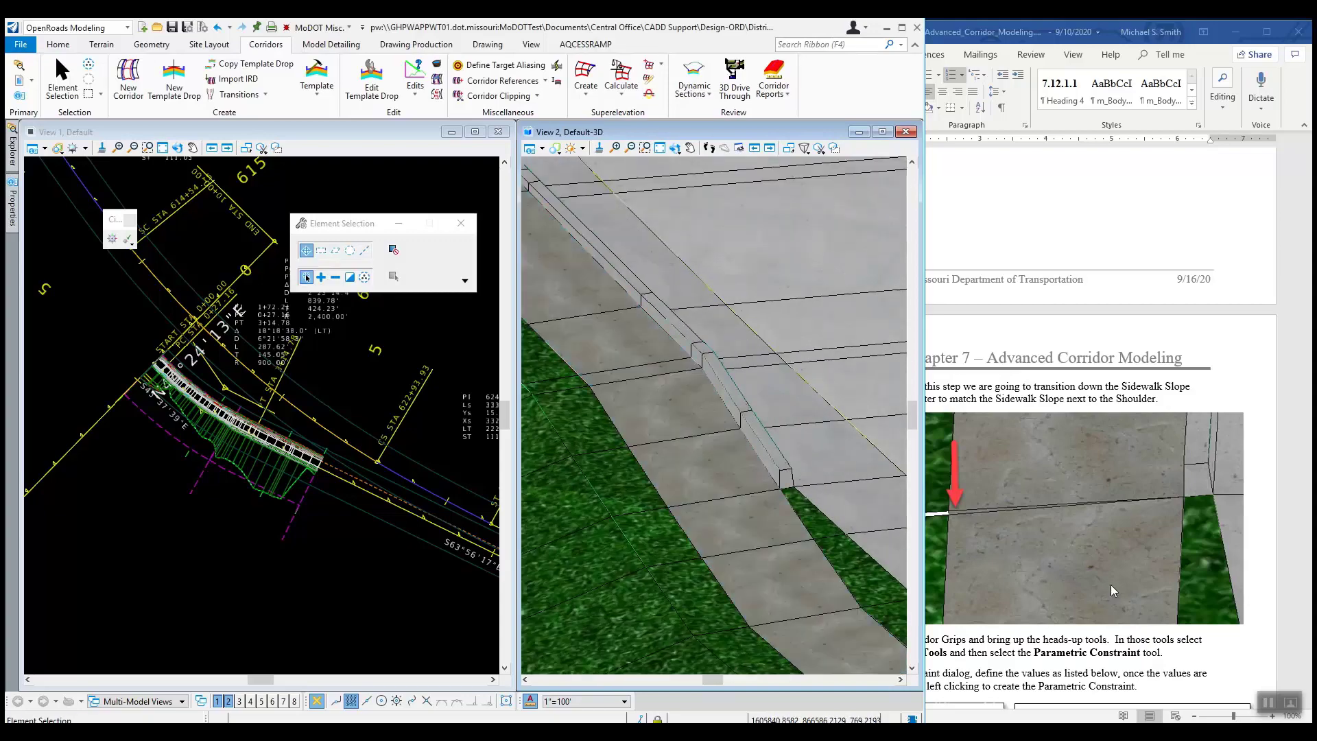
pyautogui.scroll(-4, 1104, 576)
pyautogui.scroll(3, 1097, 567)
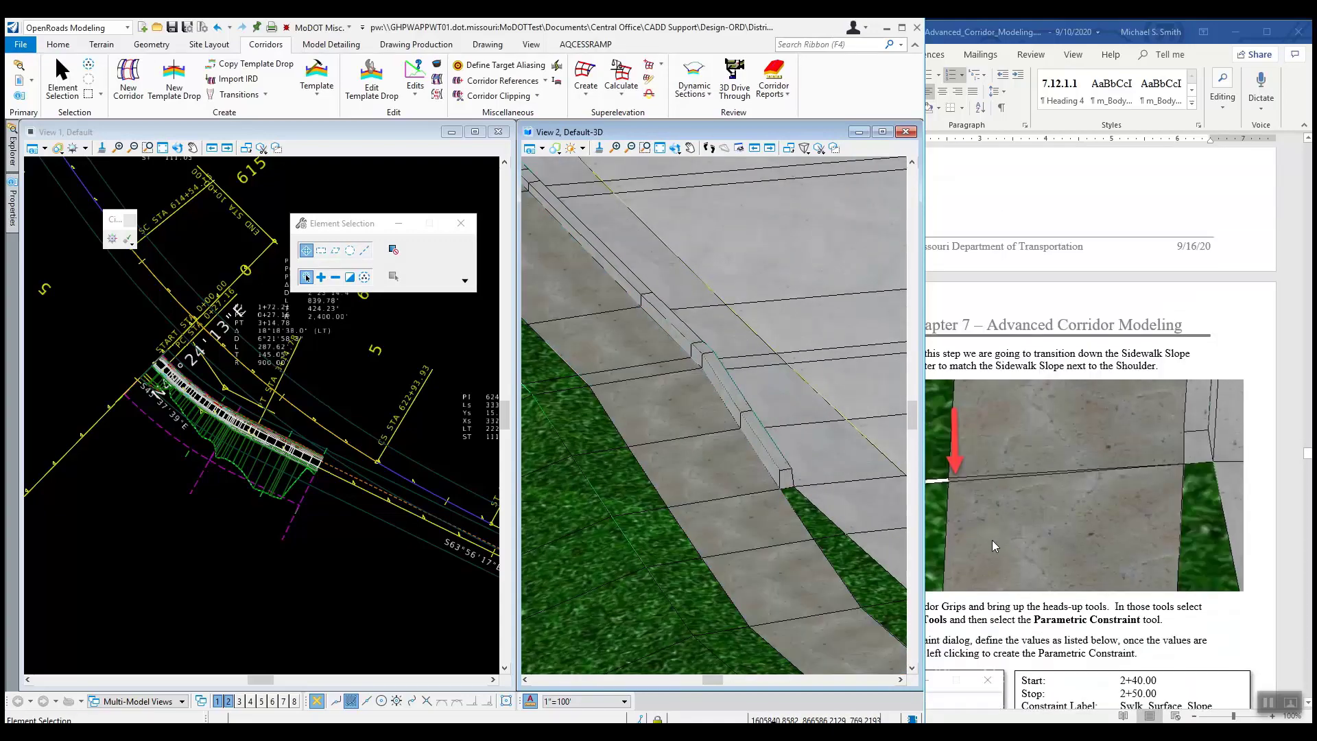
pyautogui.scroll(3, 808, 528)
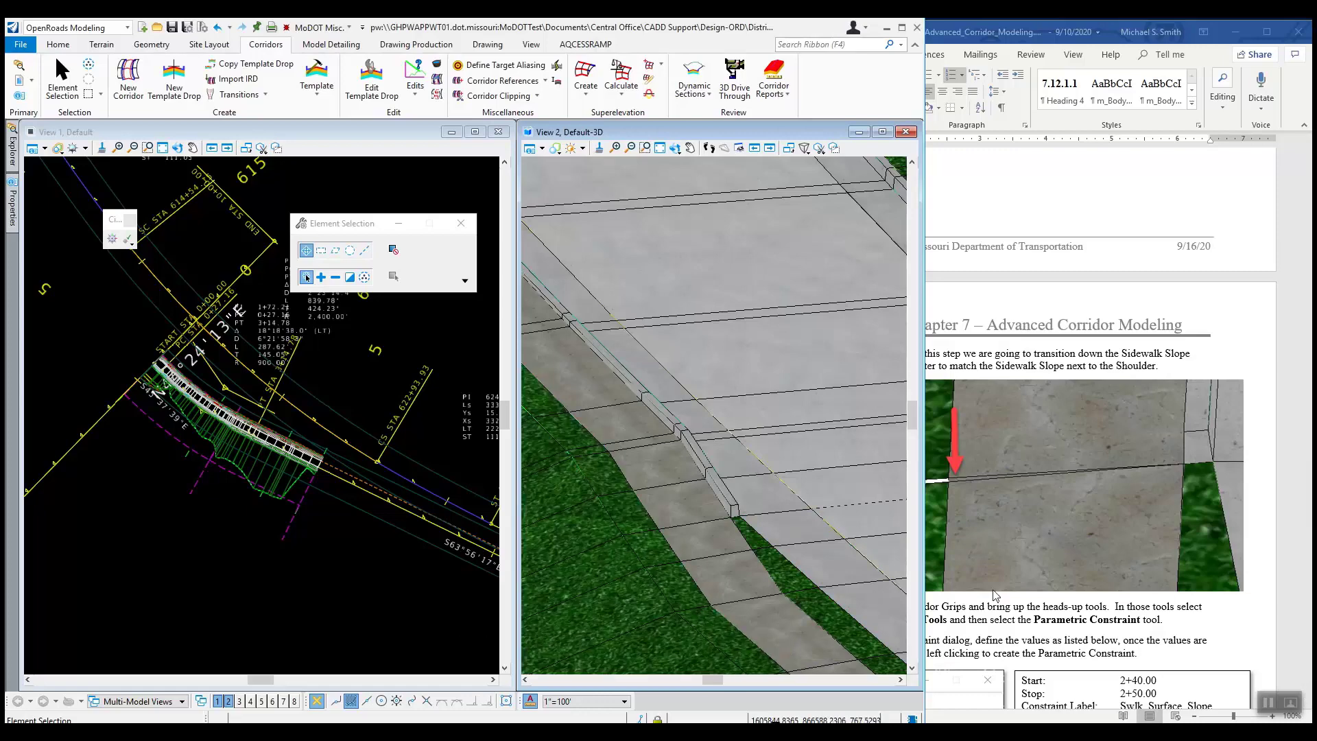
# Go past instruction 18 in the Word document to exercise 7.14, Corridor Modifications - Ramp 4 & Route 54
pyautogui.scroll(-15, 993, 590)
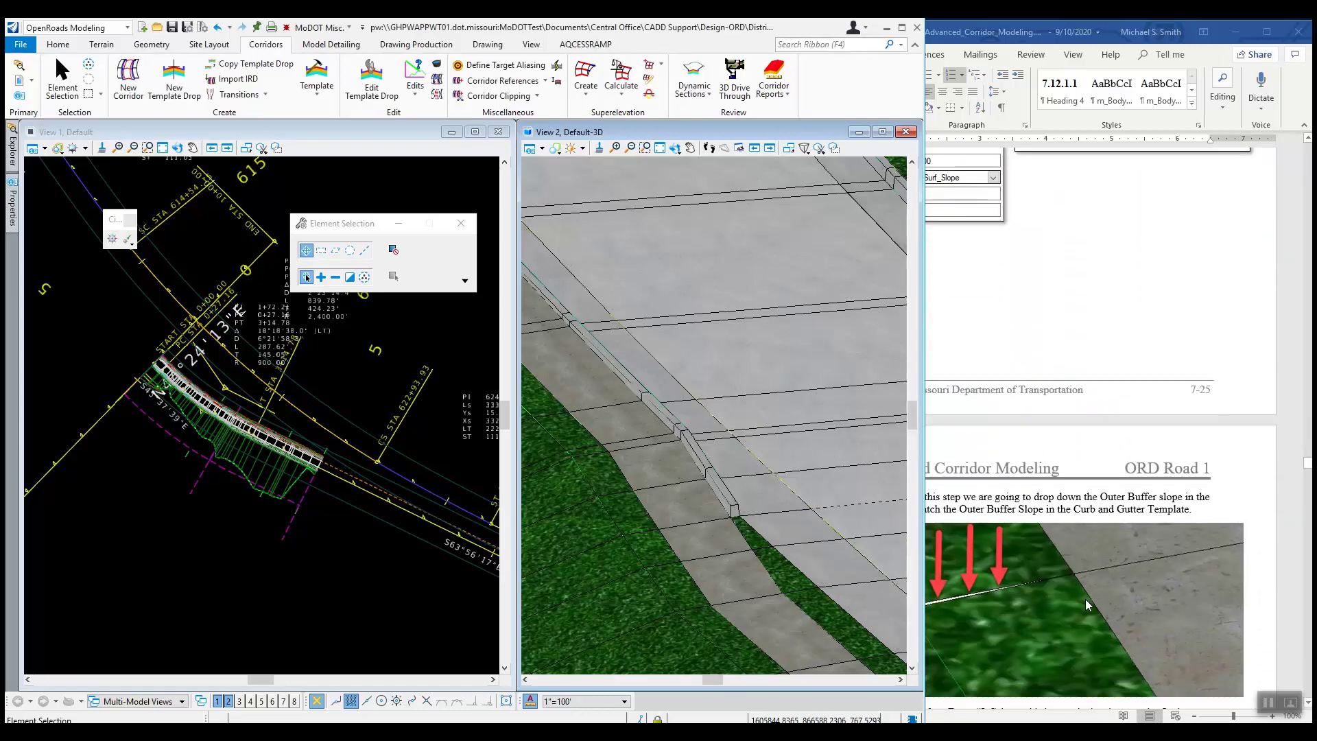
pyautogui.scroll(3, 1085, 599)
pyautogui.click(1073, 421)
pyautogui.scroll(-3, 954, 554)
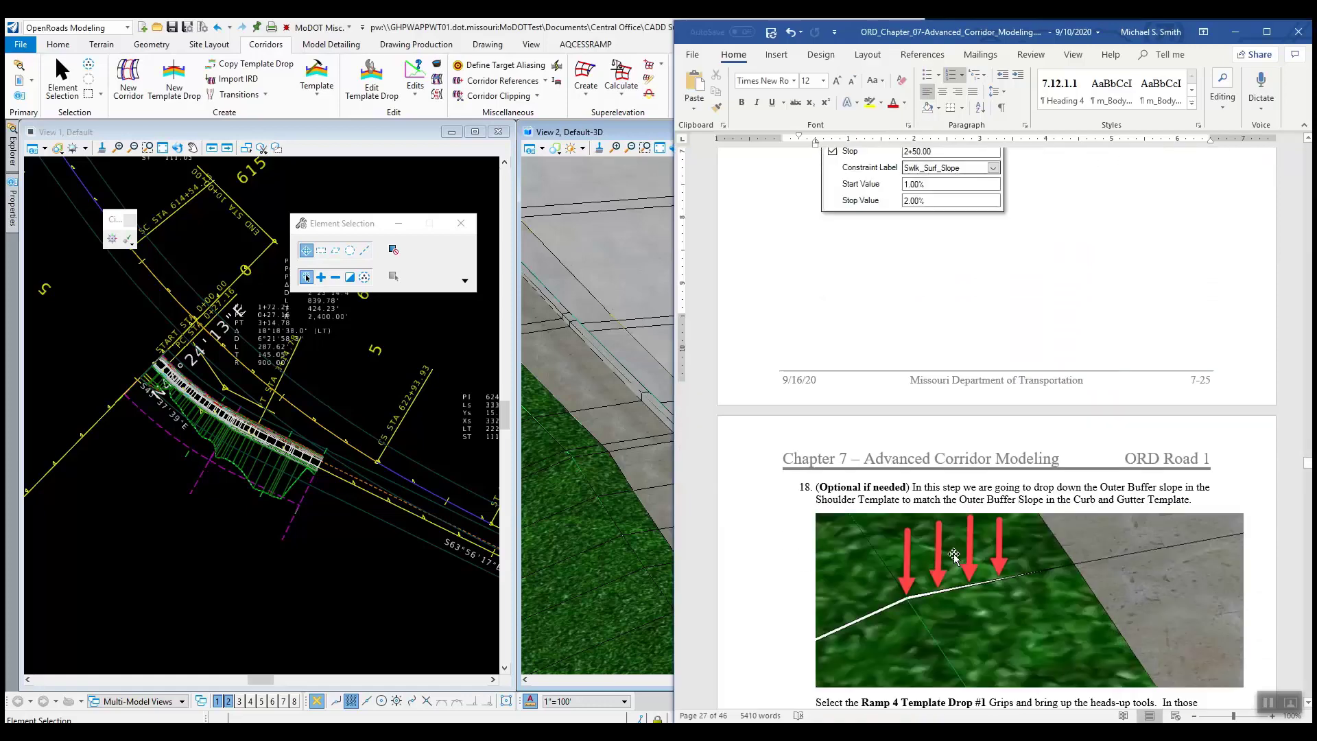
pyautogui.scroll(-10, 954, 554)
pyautogui.scroll(-1, 1000, 563)
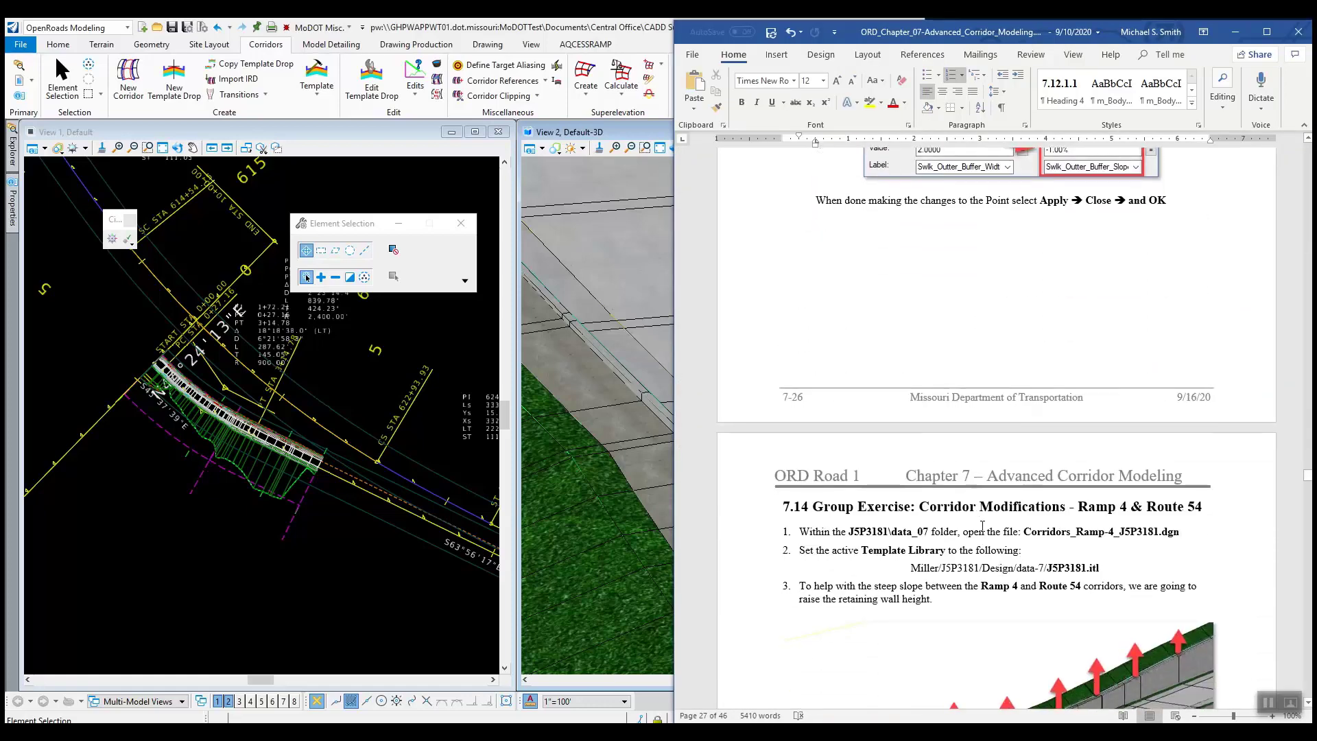